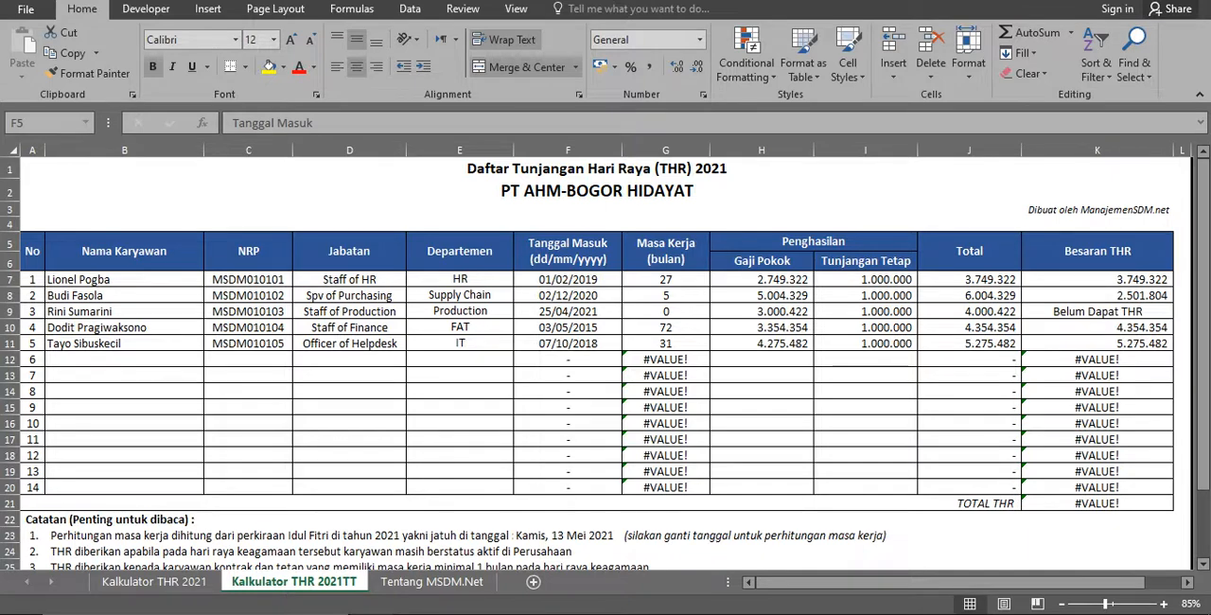
pyautogui.click(349, 296)
pyautogui.click(596, 192)
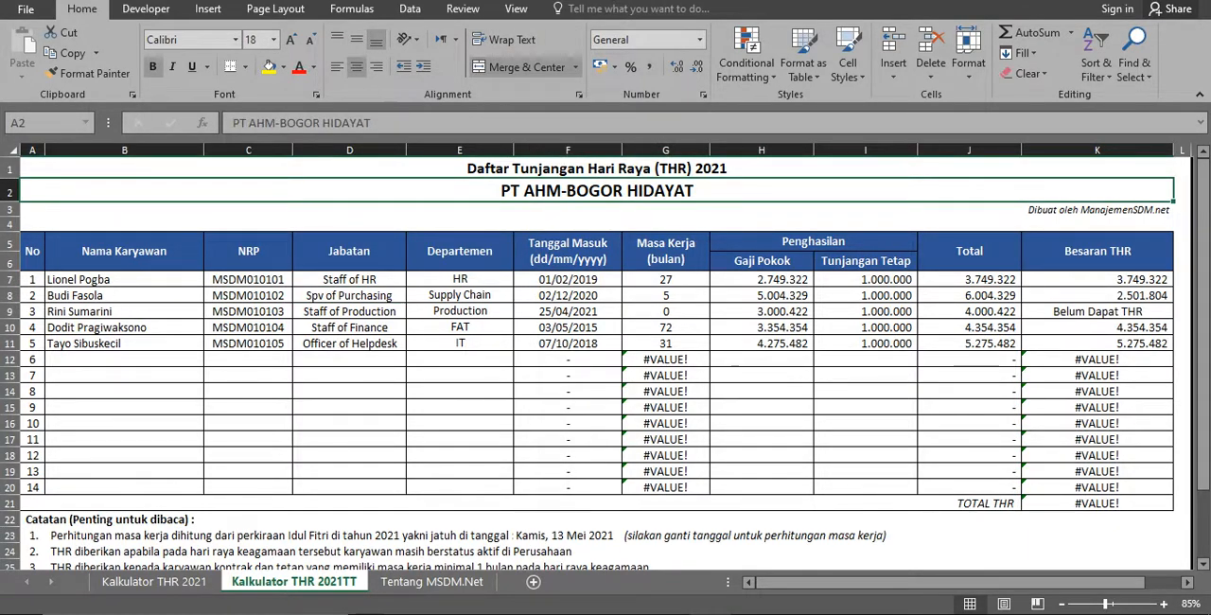
pyautogui.click(596, 168)
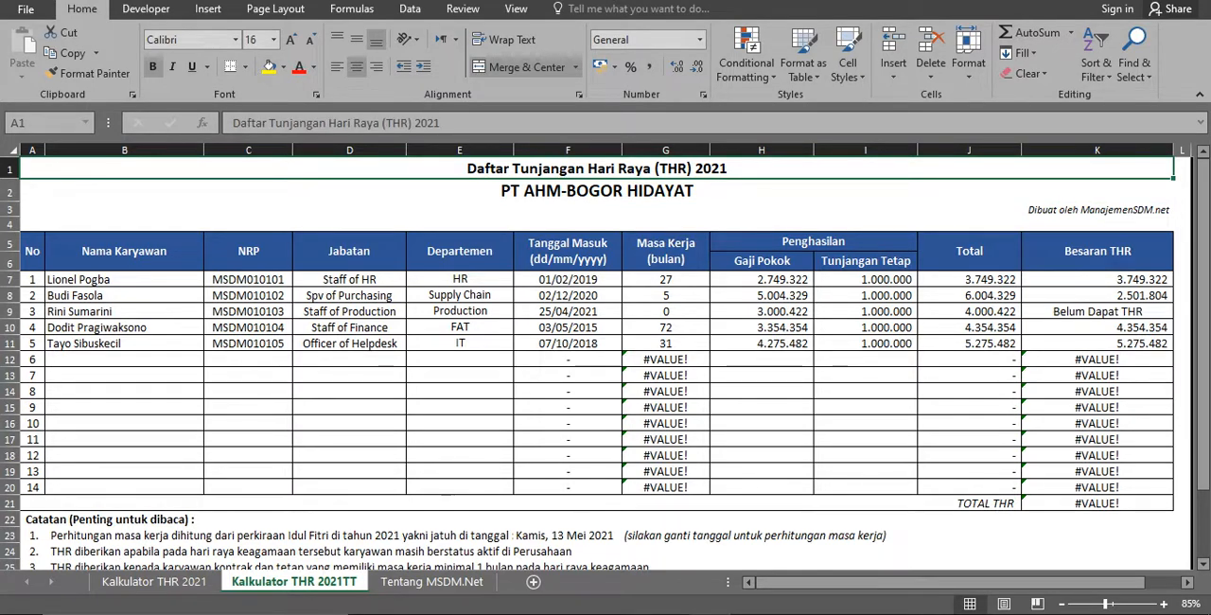
pyautogui.click(596, 191)
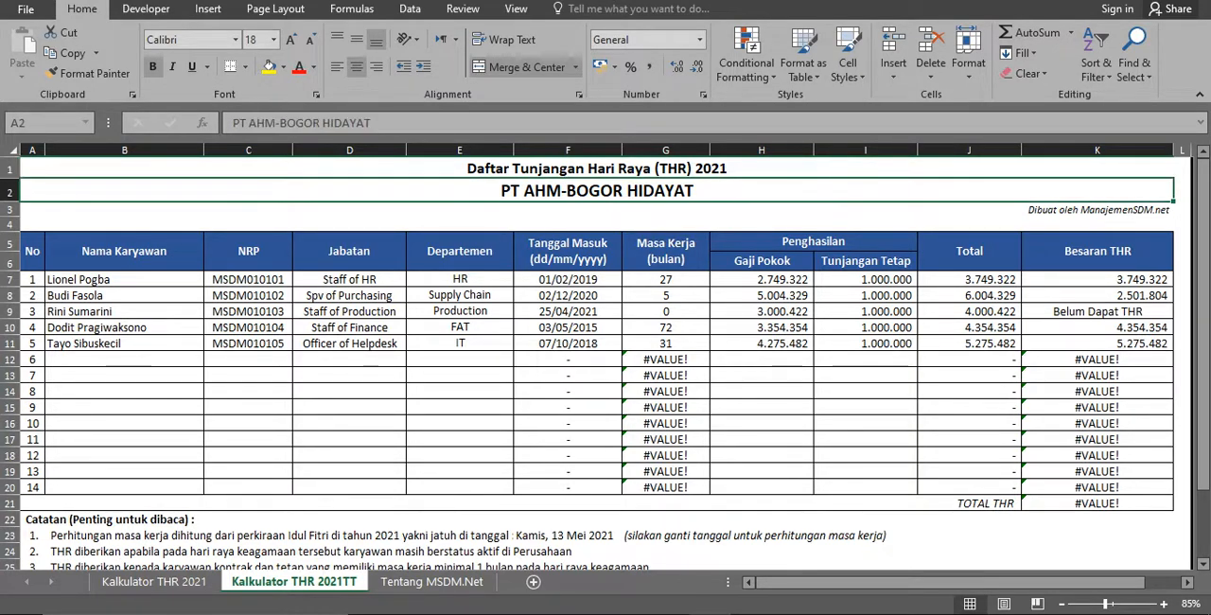
pyautogui.click(460, 311)
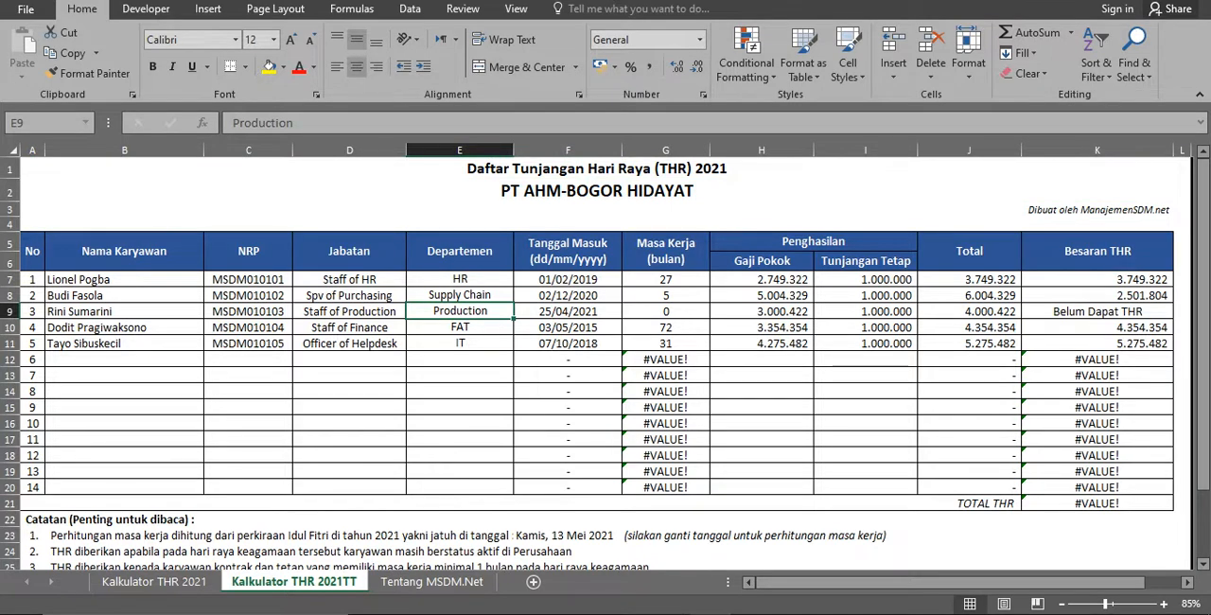
pyautogui.click(568, 408)
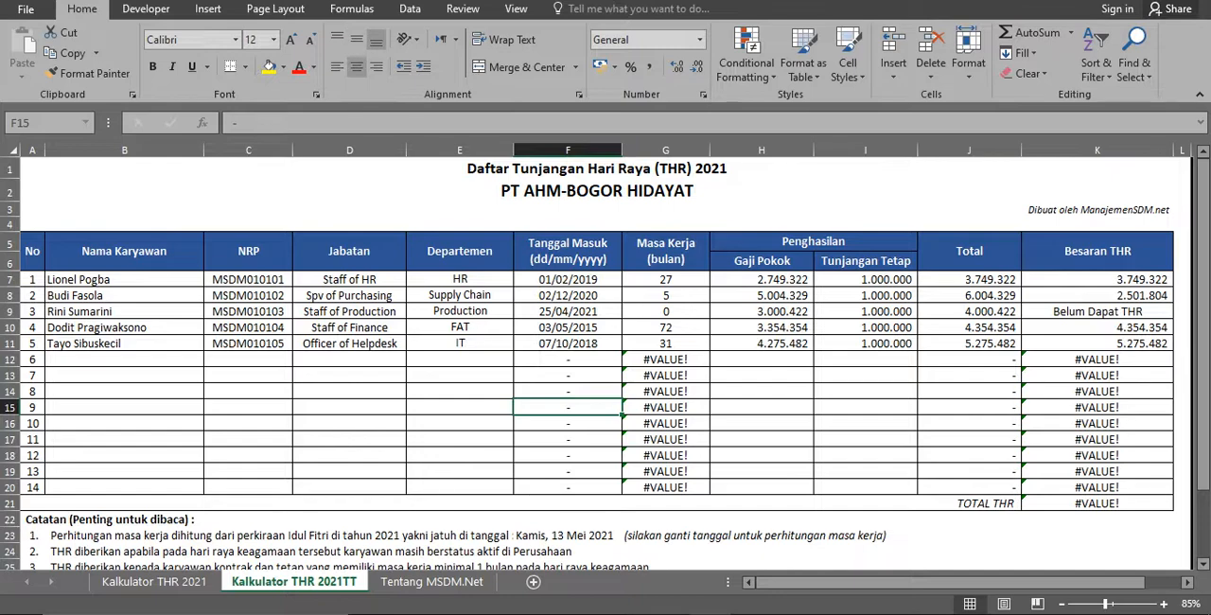
pyautogui.click(567, 359)
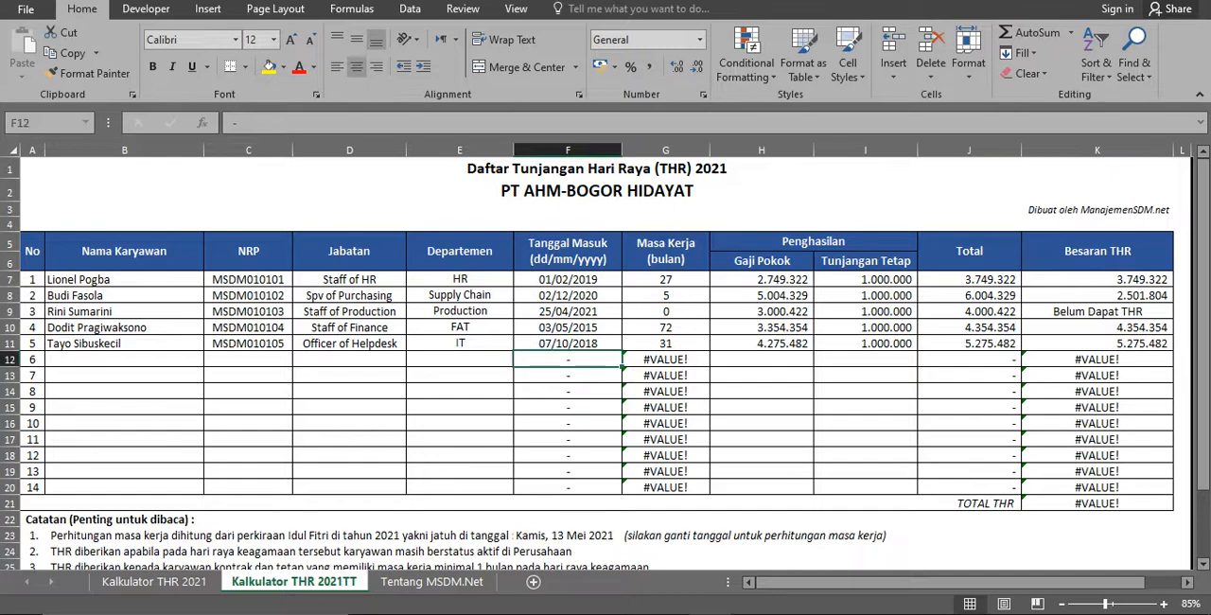
pyautogui.moveTo(349, 359)
pyautogui.mouseDown()
pyautogui.moveTo(349, 345)
pyautogui.moveTo(349, 359)
pyautogui.mouseUp()
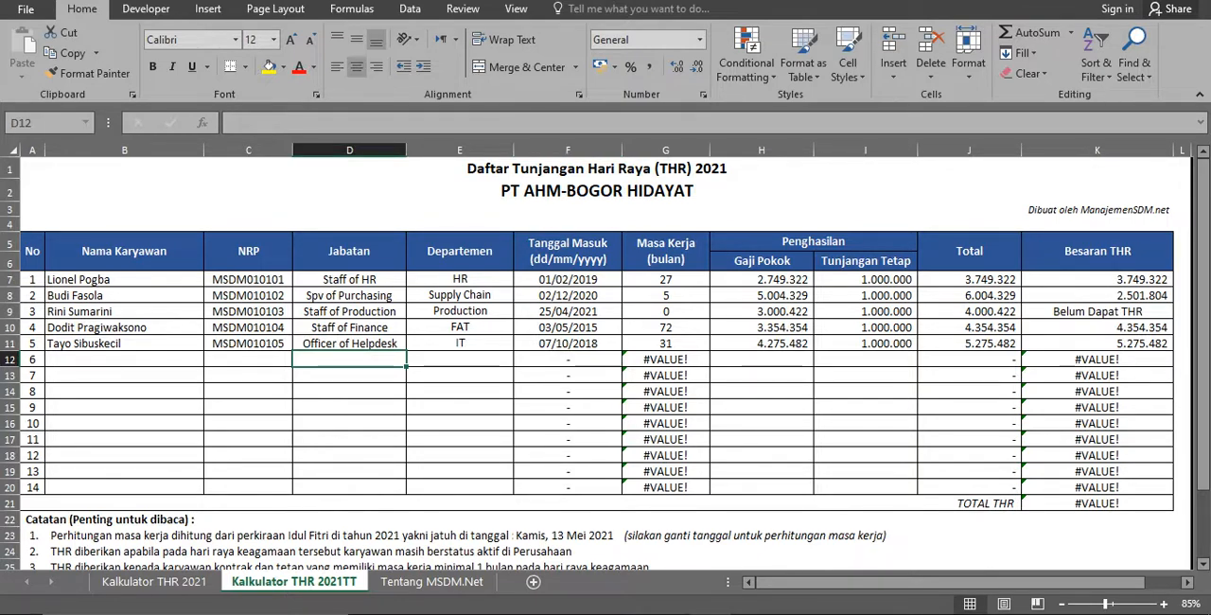
pyautogui.click(460, 344)
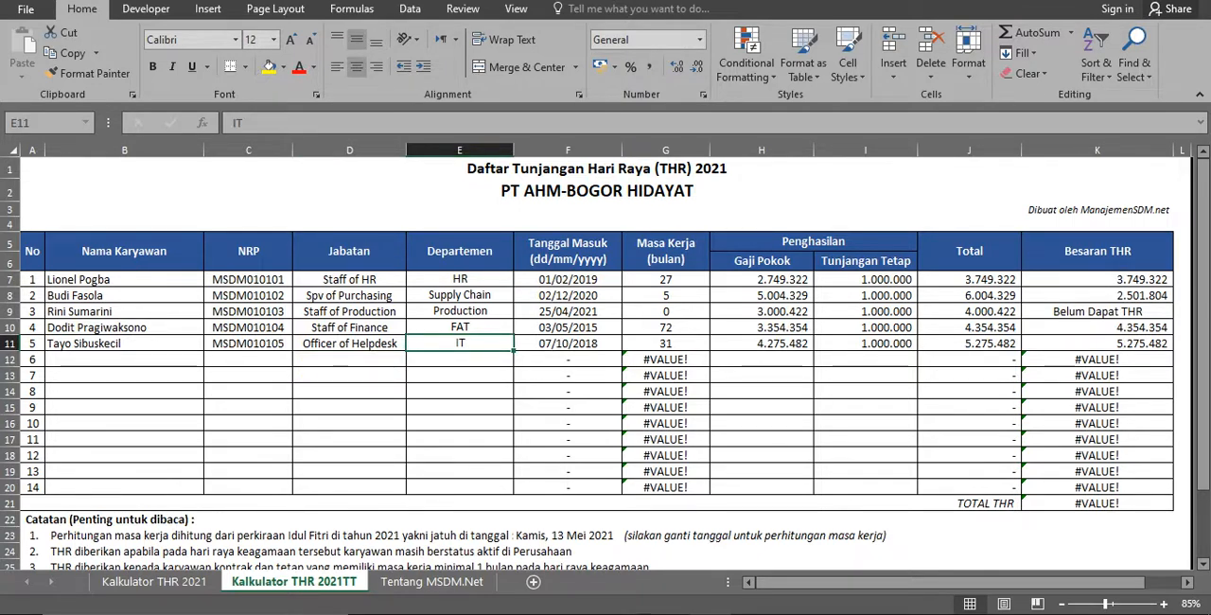
pyautogui.click(460, 391)
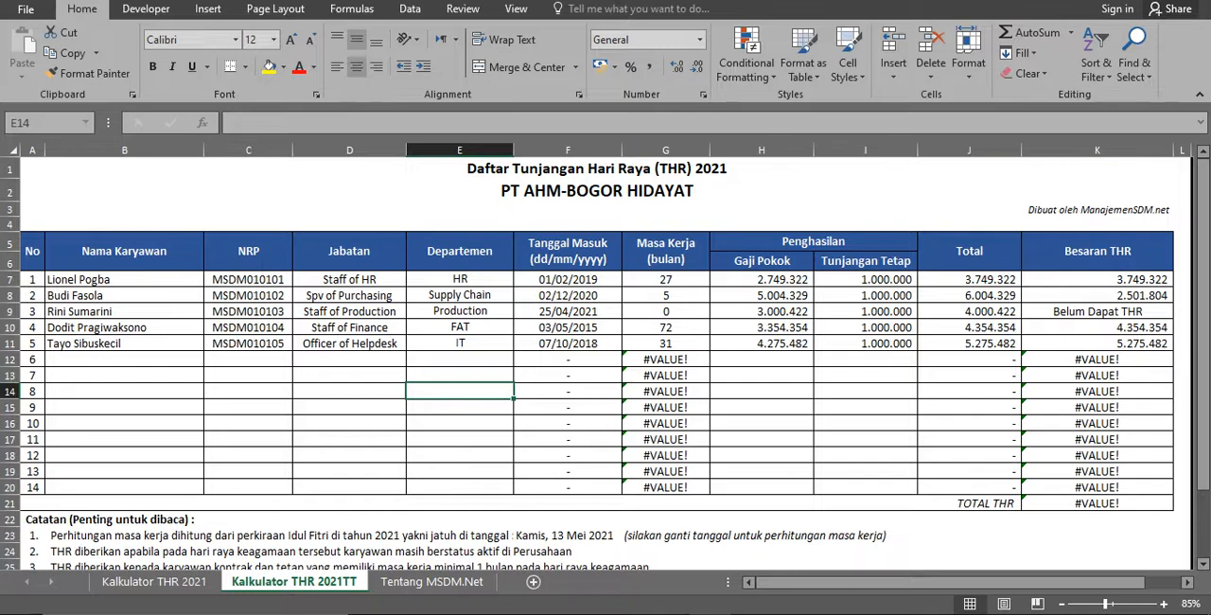
pyautogui.click(568, 168)
pyautogui.click(349, 311)
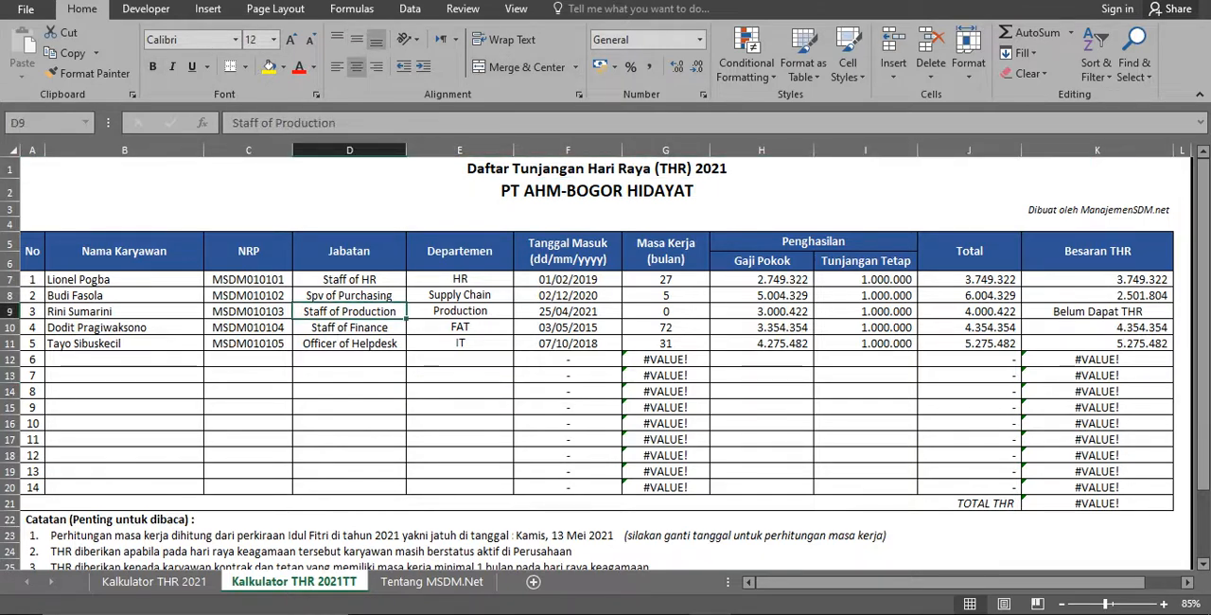
pyautogui.click(568, 376)
pyautogui.click(349, 360)
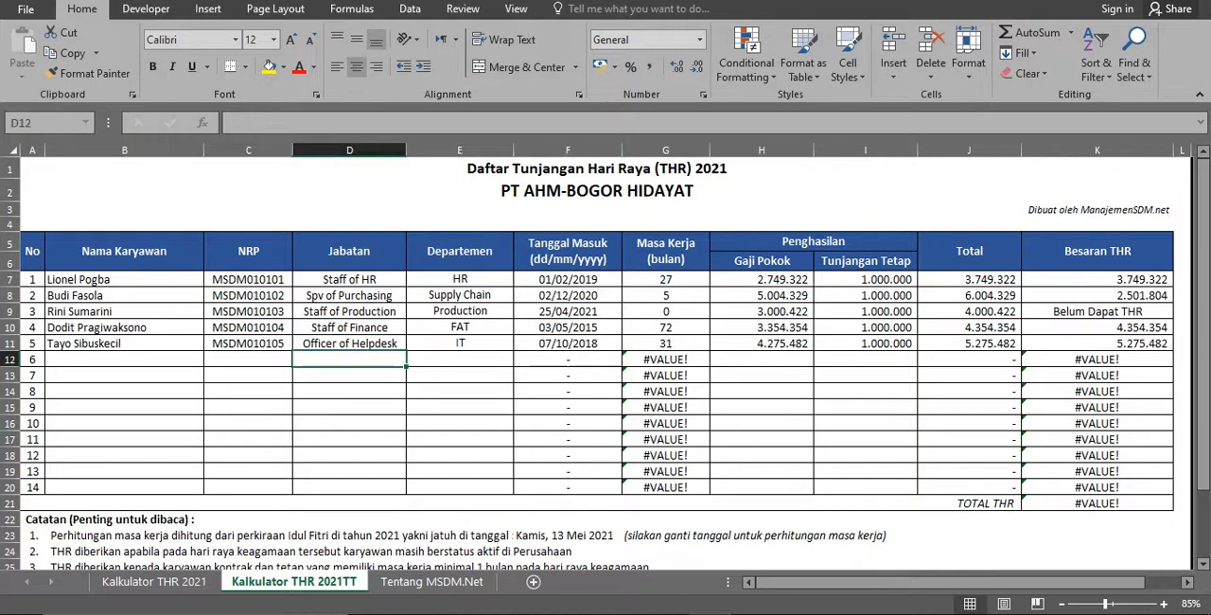
pyautogui.click(123, 295)
pyautogui.click(124, 376)
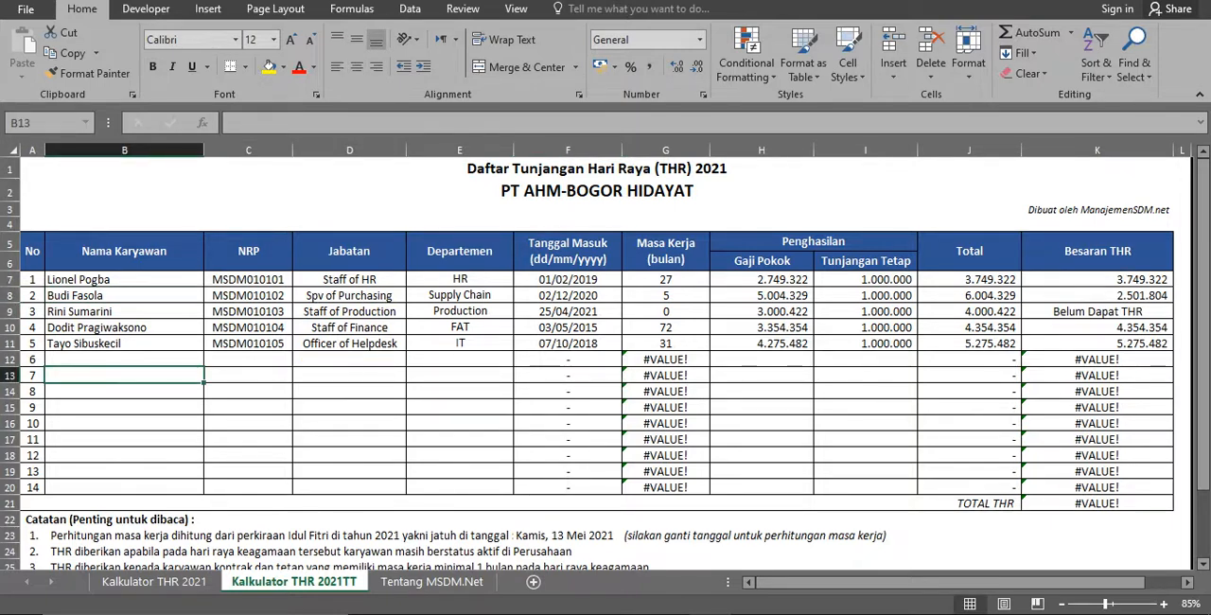
pyautogui.click(248, 423)
pyautogui.click(349, 392)
pyautogui.click(460, 344)
pyautogui.click(247, 343)
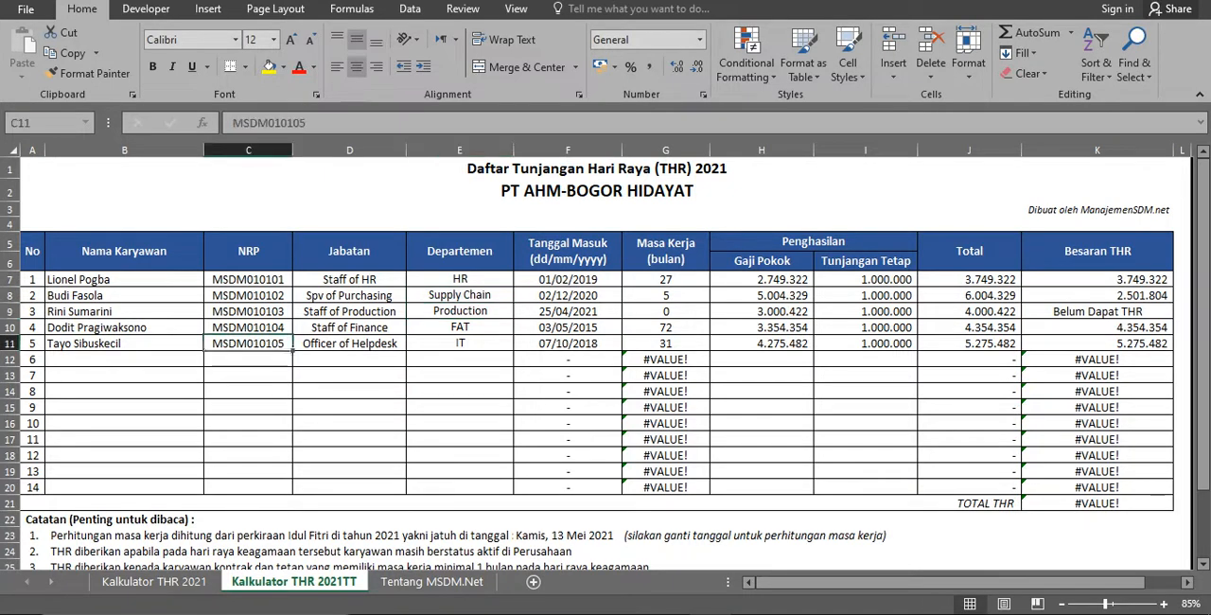
pyautogui.click(248, 360)
pyautogui.click(124, 279)
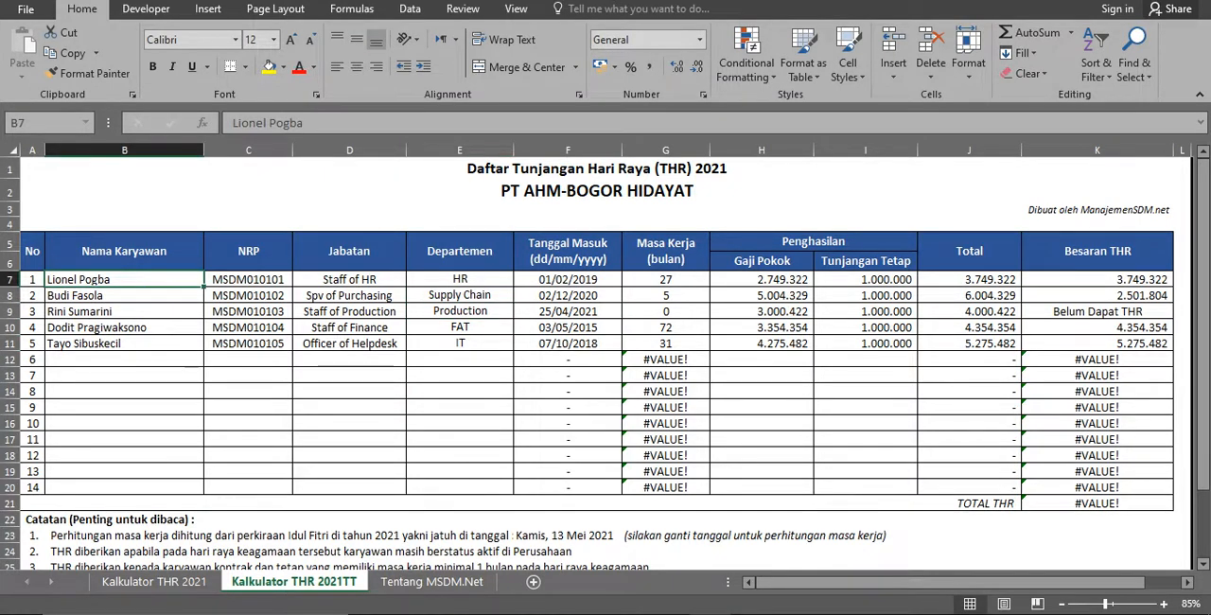
pyautogui.moveTo(350, 327); pyautogui.dragTo(349, 311)
# - Examine the whole THR table from the header to the total row, then its Nama Karyawan and NRP columns
pyautogui.moveTo(32, 251); pyautogui.dragTo(1097, 504)
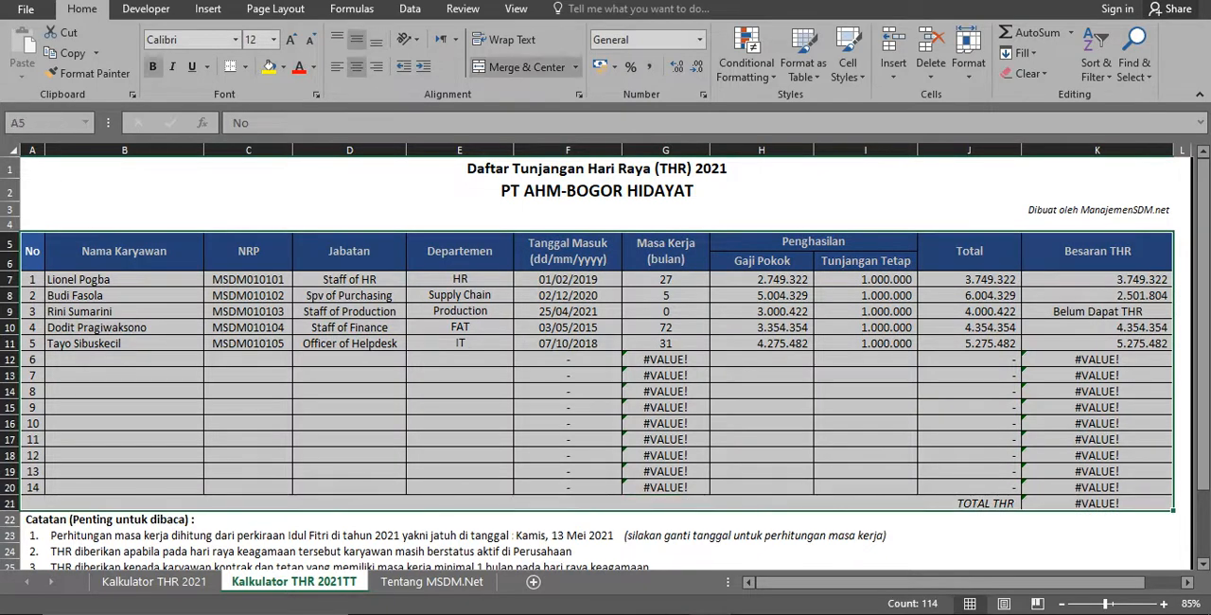
pyautogui.click(568, 455)
pyautogui.click(124, 251)
pyautogui.click(124, 295)
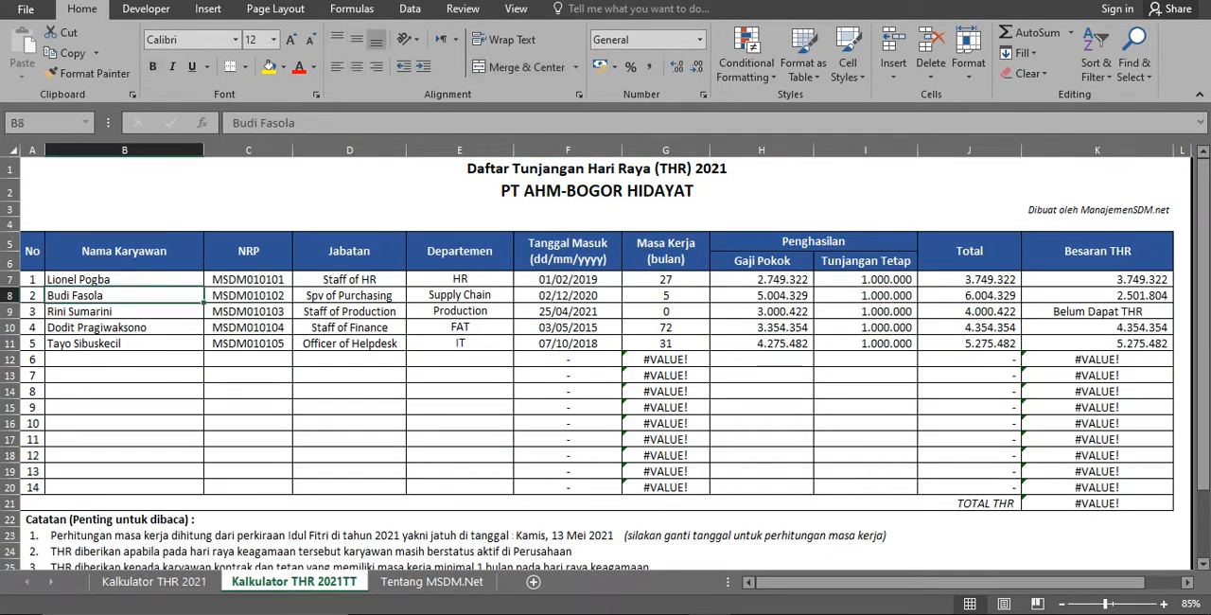
pyautogui.click(124, 250)
pyautogui.click(248, 280)
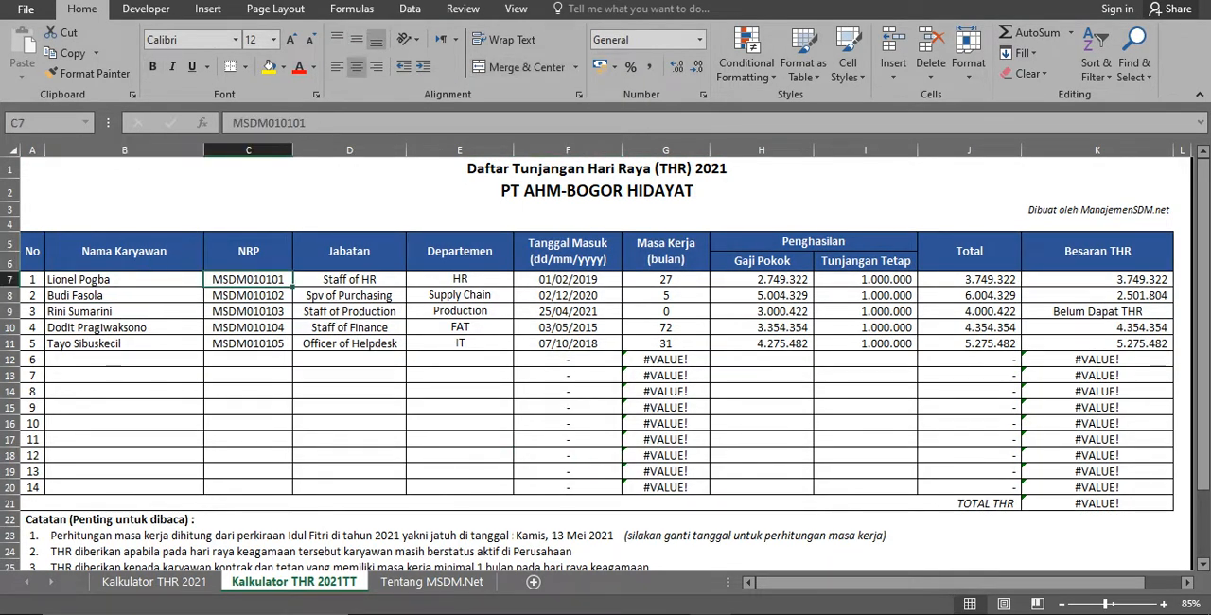
pyautogui.moveTo(124, 251); pyautogui.dragTo(124, 344)
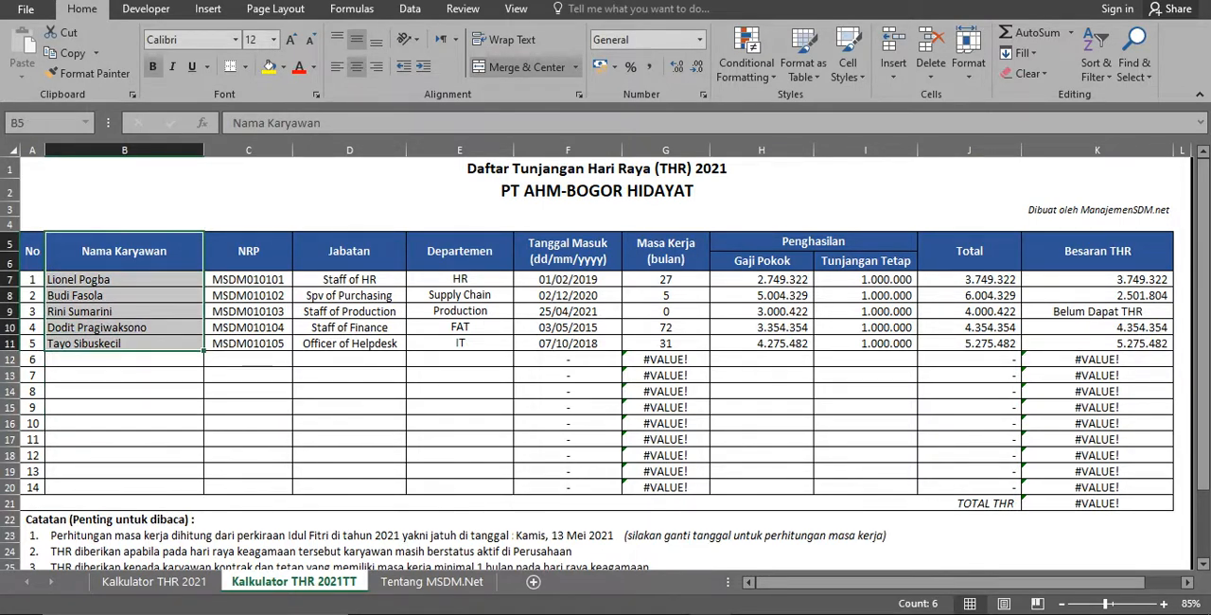
pyautogui.moveTo(247, 251); pyautogui.dragTo(248, 343)
# - Left-align the five job titles in the Jabatan column, cells D7:D11
pyautogui.click(349, 250)
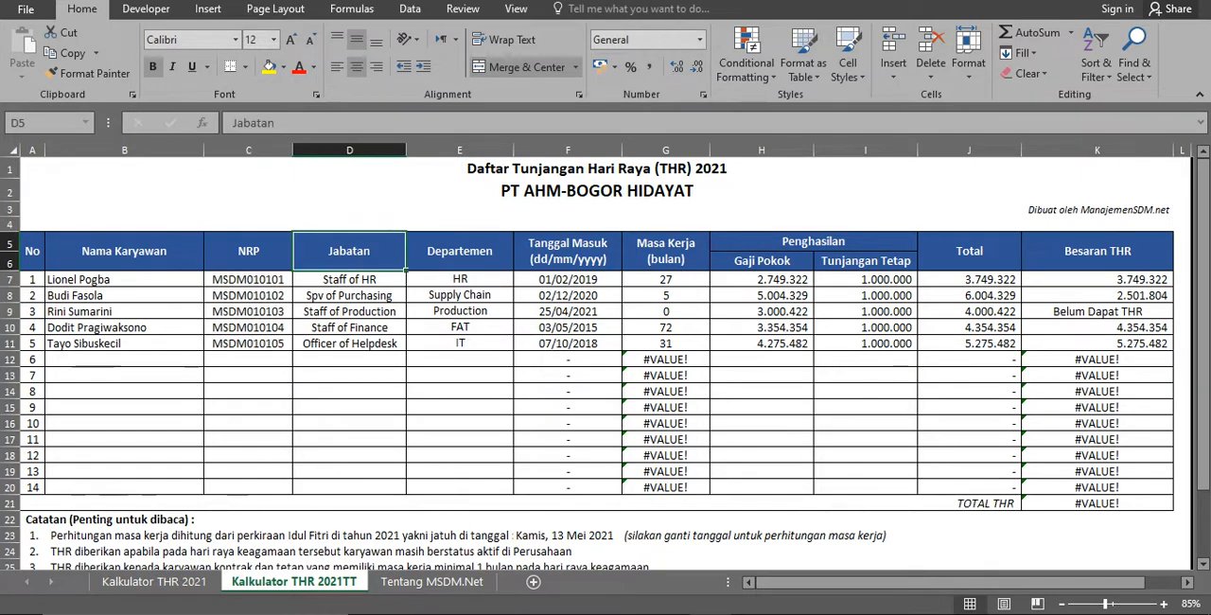
pyautogui.click(349, 280)
pyautogui.moveTo(349, 280); pyautogui.dragTo(350, 344)
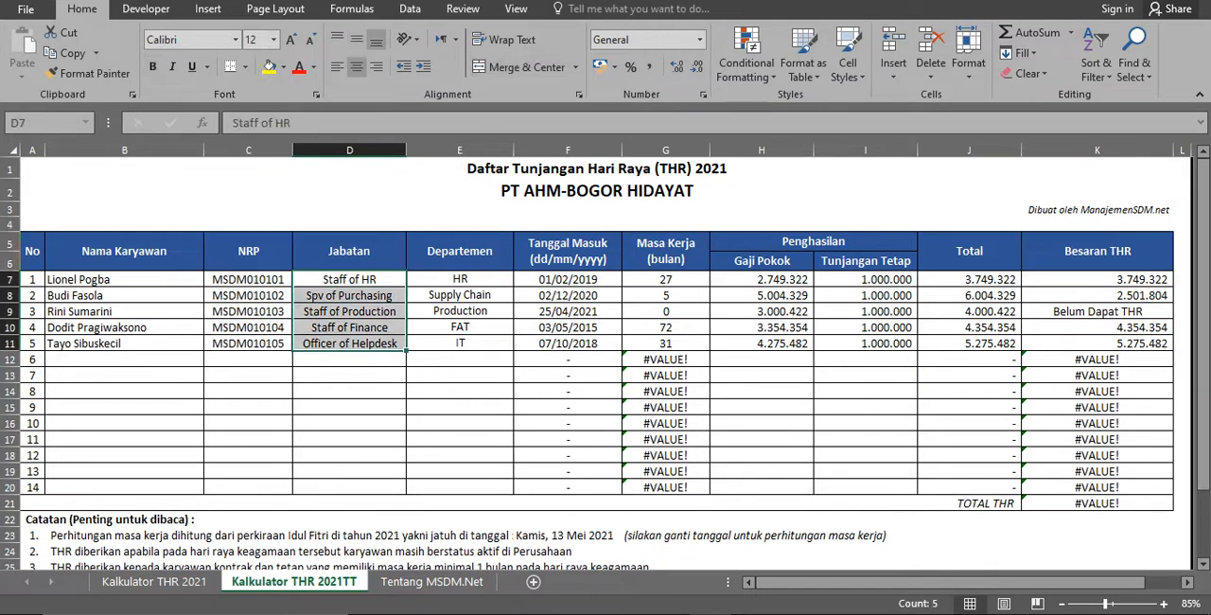
pyautogui.click(337, 66)
# - Left-align the Departemen column from its header through row 12, cells E5:E12
pyautogui.click(460, 295)
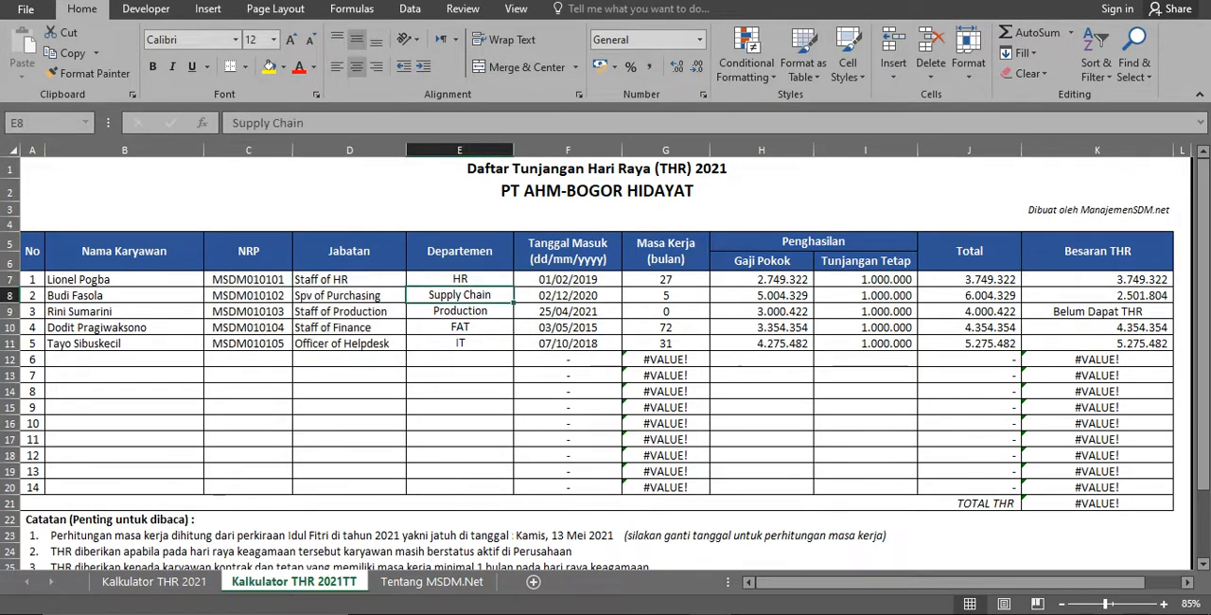
pyautogui.moveTo(460, 251); pyautogui.dragTo(460, 359)
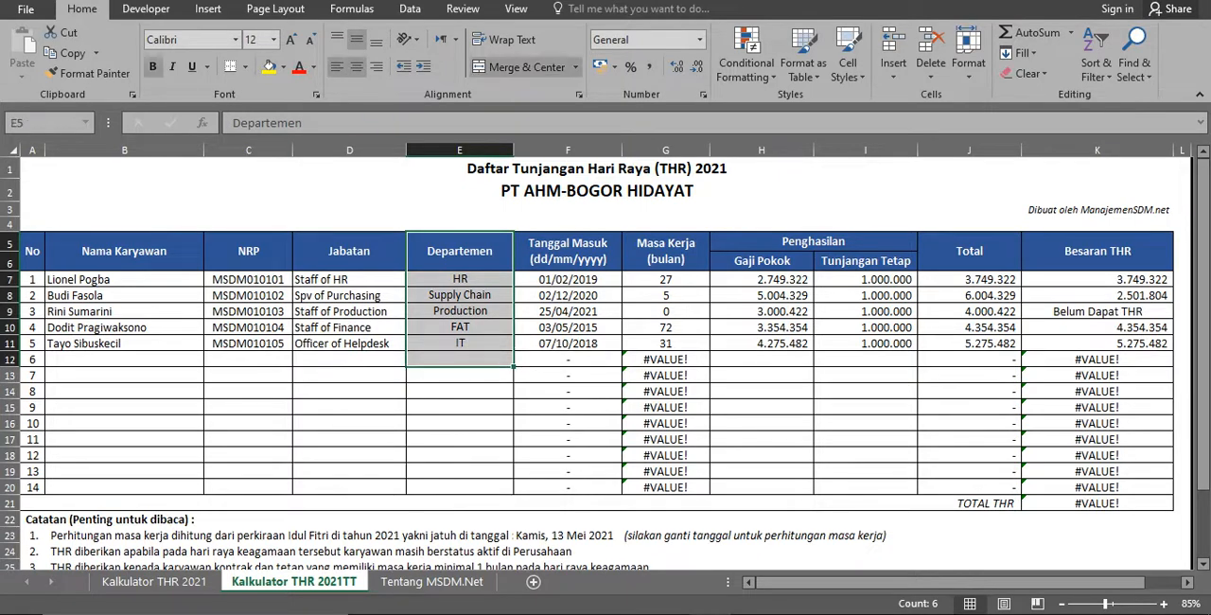
pyautogui.click(337, 66)
pyautogui.click(460, 311)
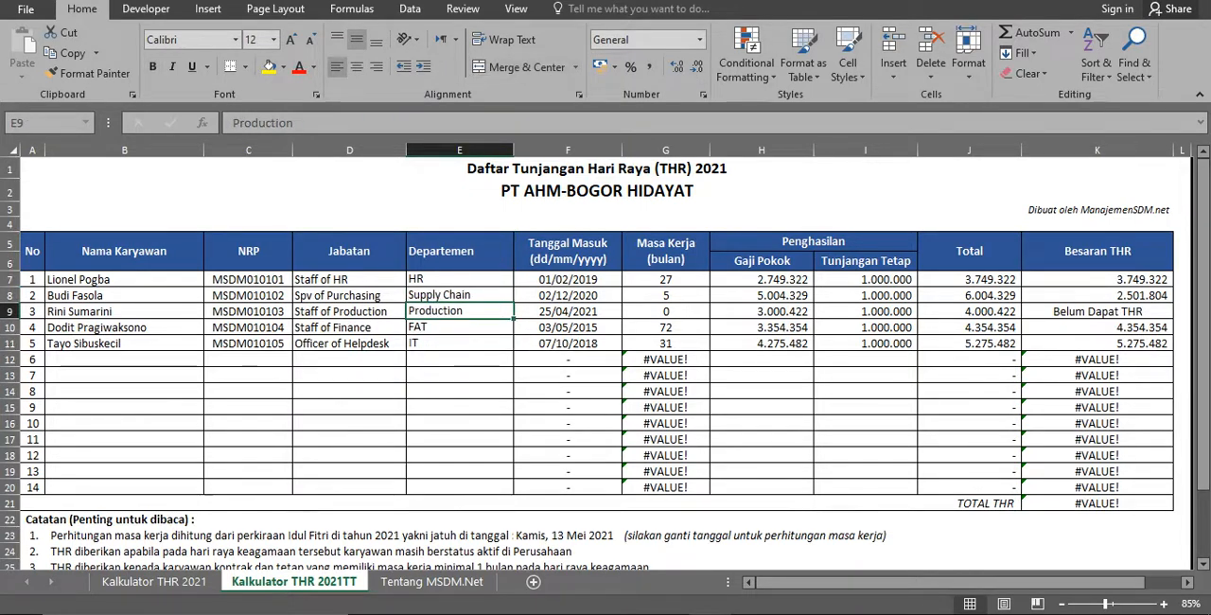
pyautogui.click(460, 280)
pyautogui.click(459, 295)
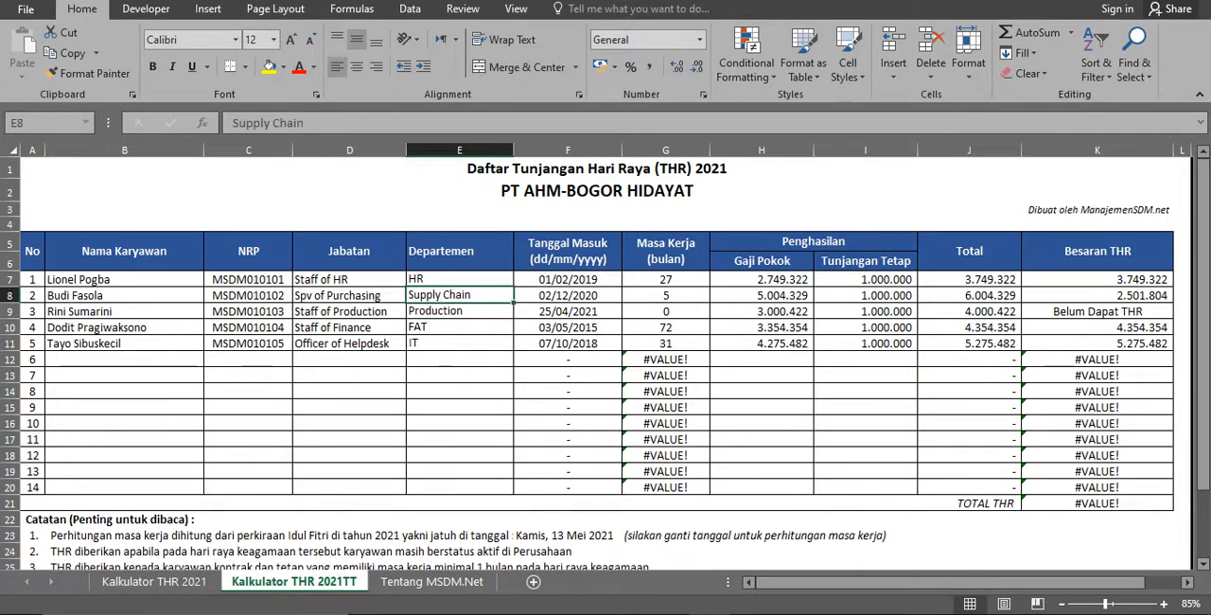
pyautogui.click(460, 328)
pyautogui.click(460, 343)
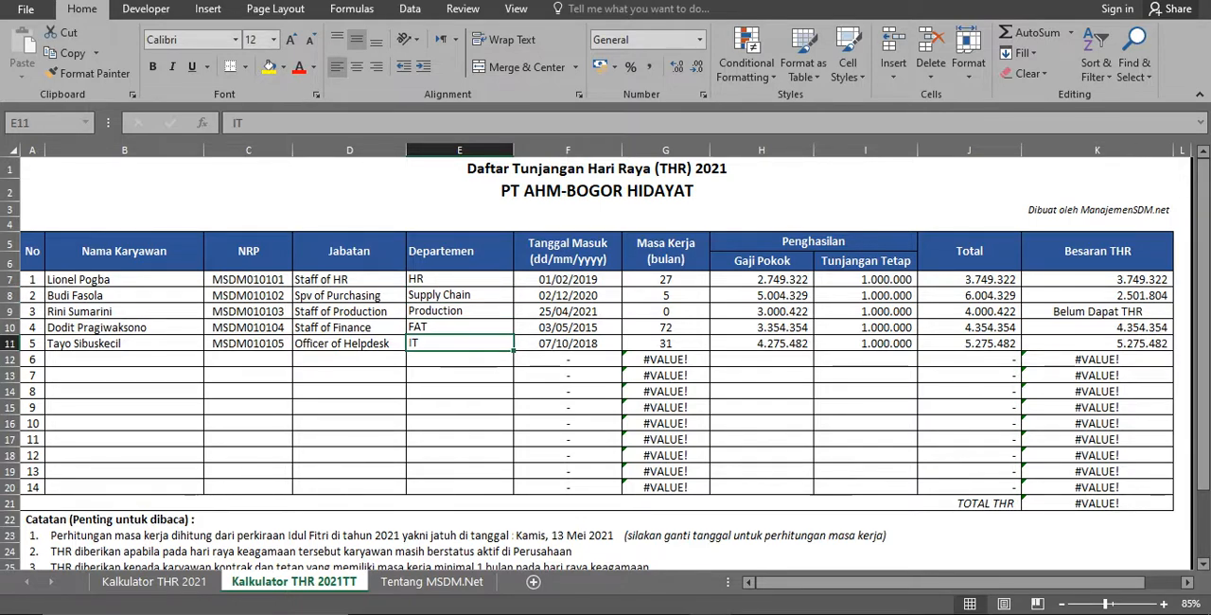
# - Examine the Tanggal Masuk column and the first employee's entry date in F7, leaving the date as it is
pyautogui.click(568, 295)
pyautogui.moveTo(567, 250); pyautogui.dragTo(568, 343)
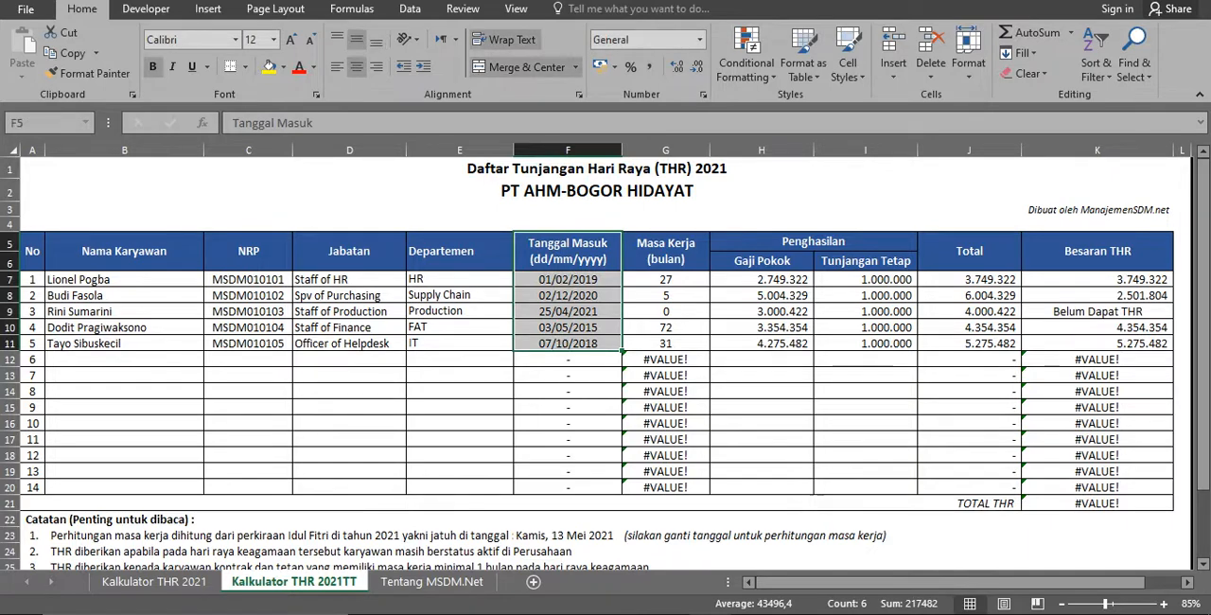
pyautogui.click(568, 280)
pyautogui.moveTo(460, 280)
pyautogui.mouseDown()
pyautogui.moveTo(460, 264)
pyautogui.moveTo(460, 280)
pyautogui.mouseUp()
pyautogui.click(124, 280)
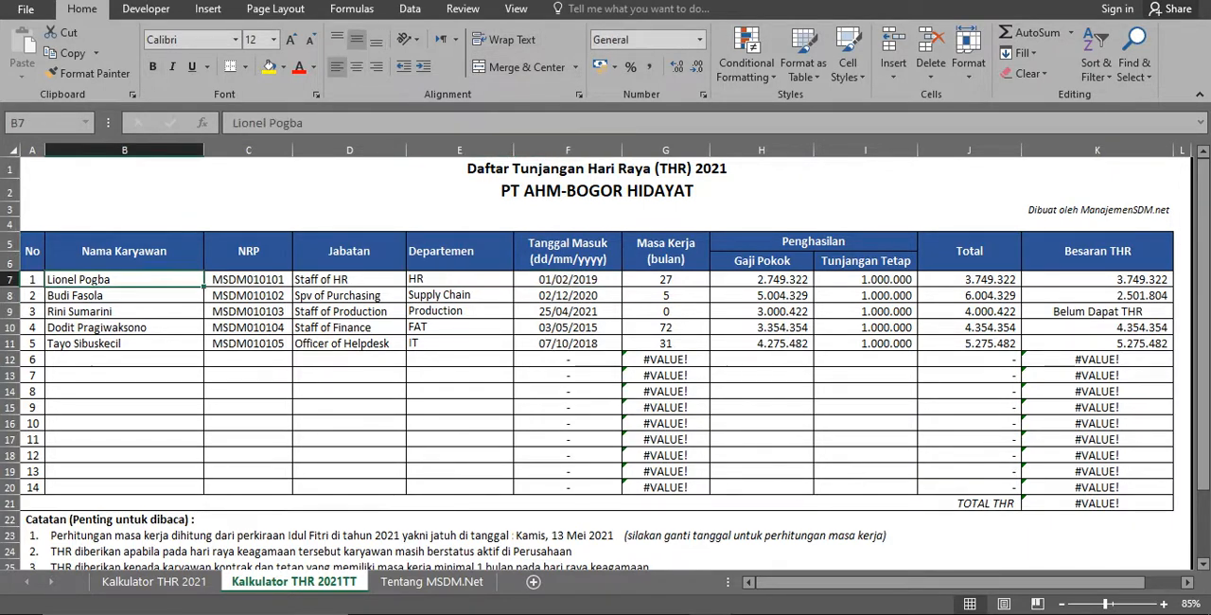
pyautogui.click(568, 281)
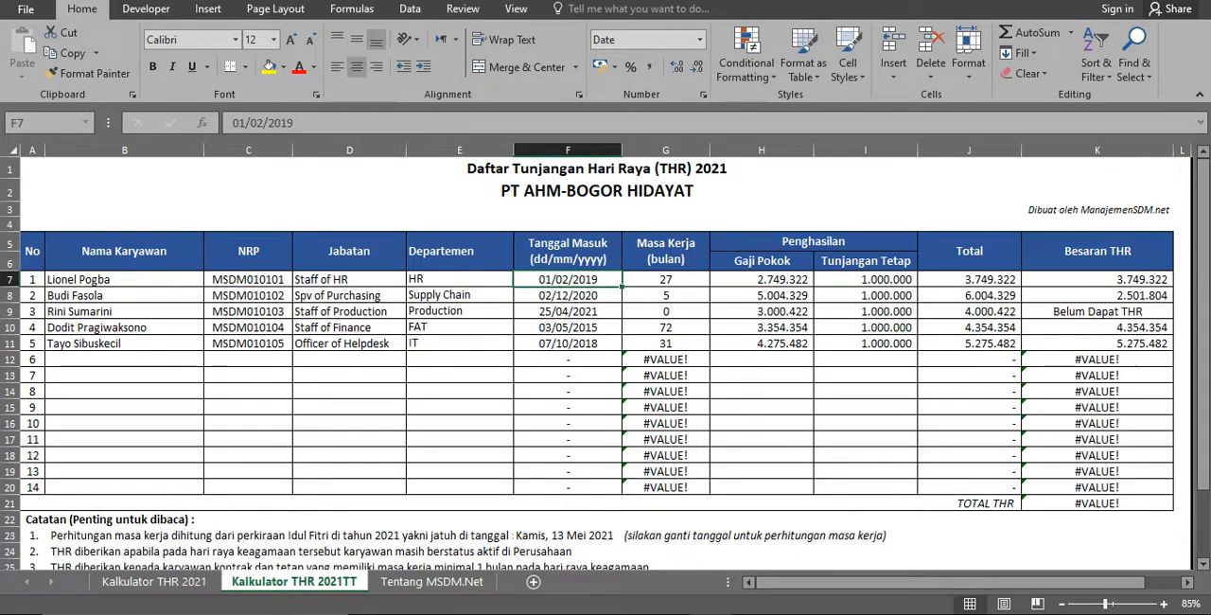
pyautogui.press('F2')
pyautogui.press('Return')
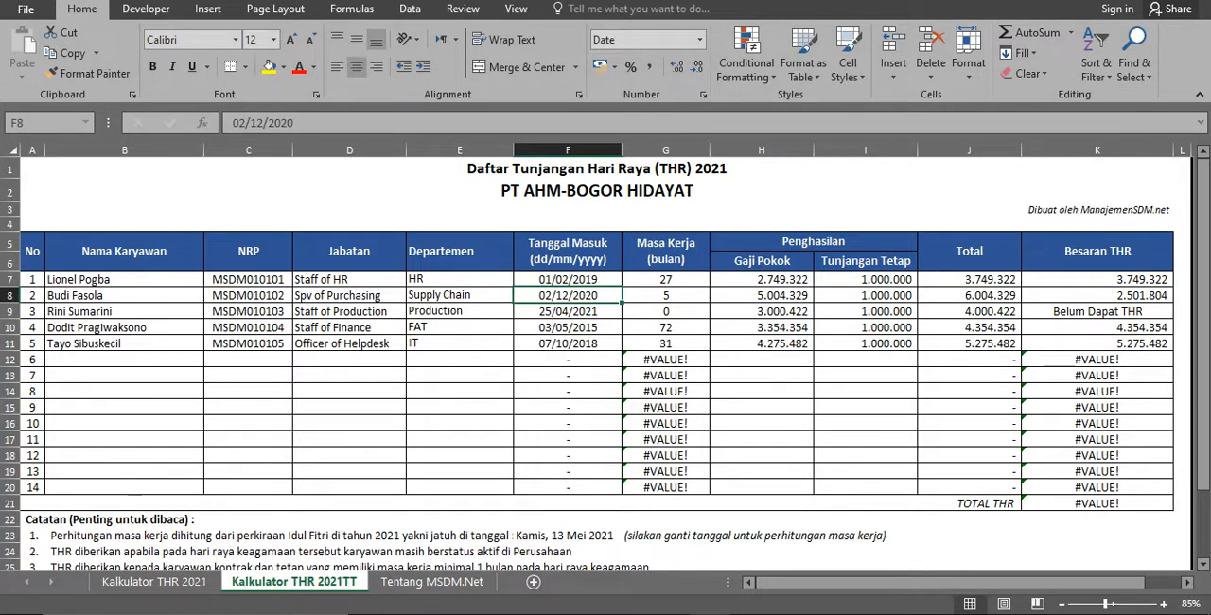
# - Examine the Masa Kerja column and its DATEDIF formulas for filled and empty employee rows
pyautogui.click(666, 280)
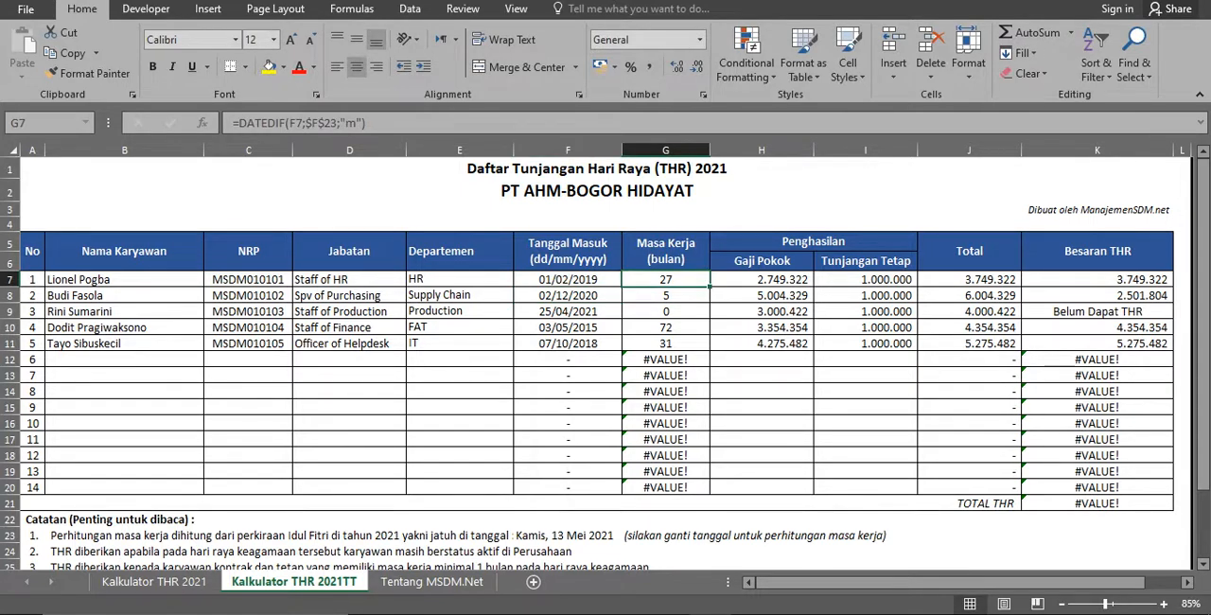
pyautogui.click(667, 295)
pyautogui.click(666, 251)
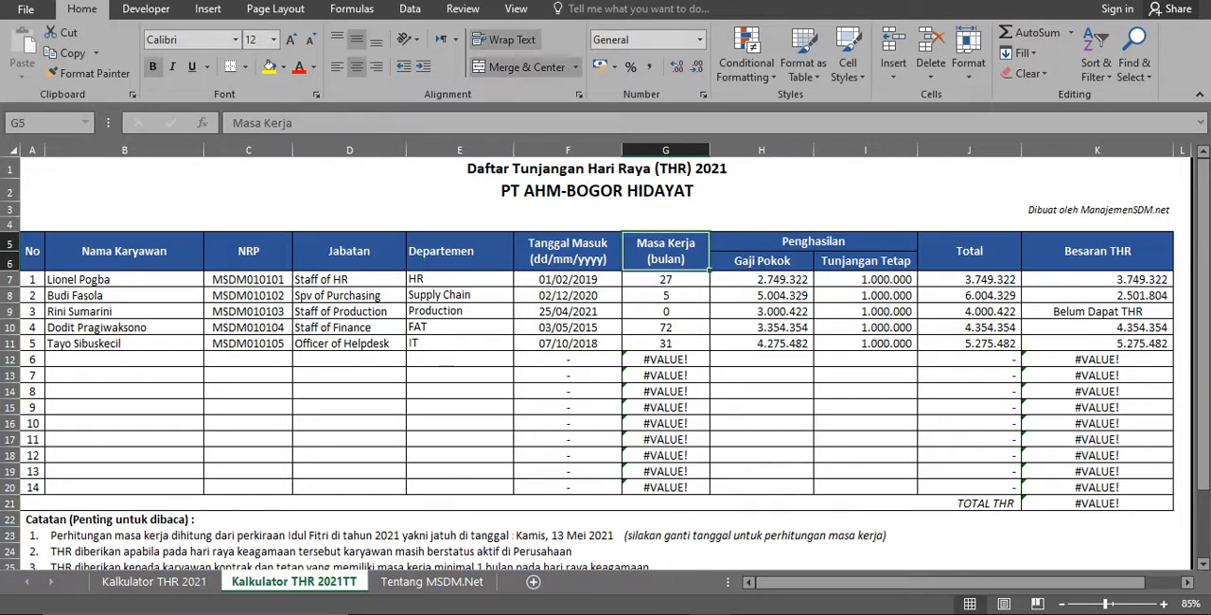
pyautogui.click(666, 344)
pyautogui.click(667, 251)
pyautogui.click(666, 376)
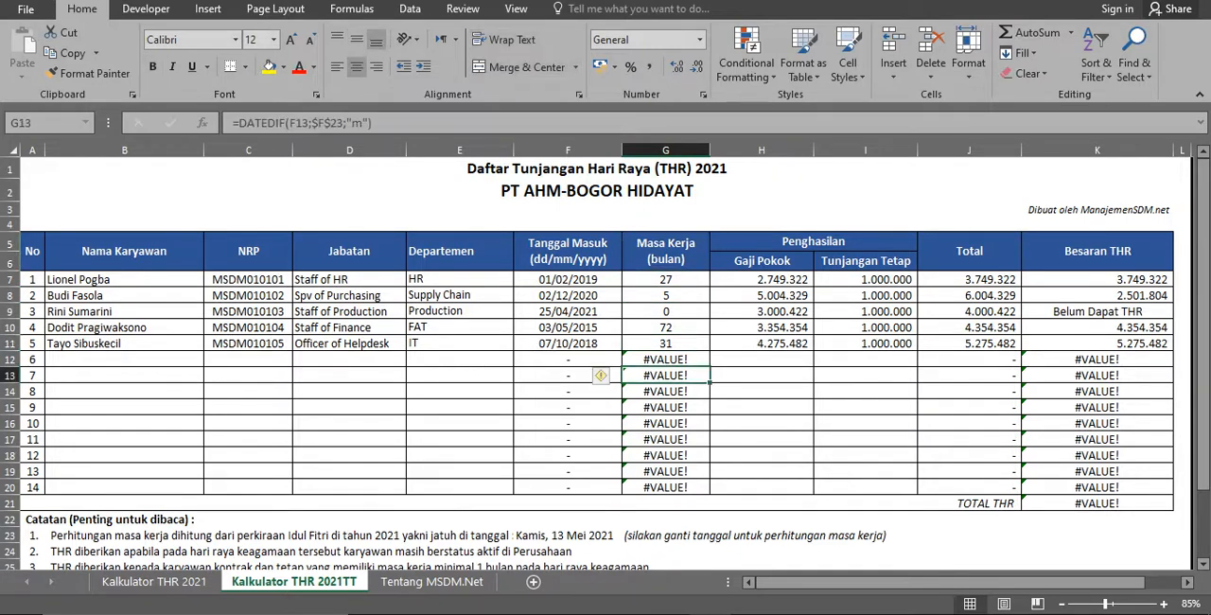
pyautogui.click(666, 295)
pyautogui.click(666, 251)
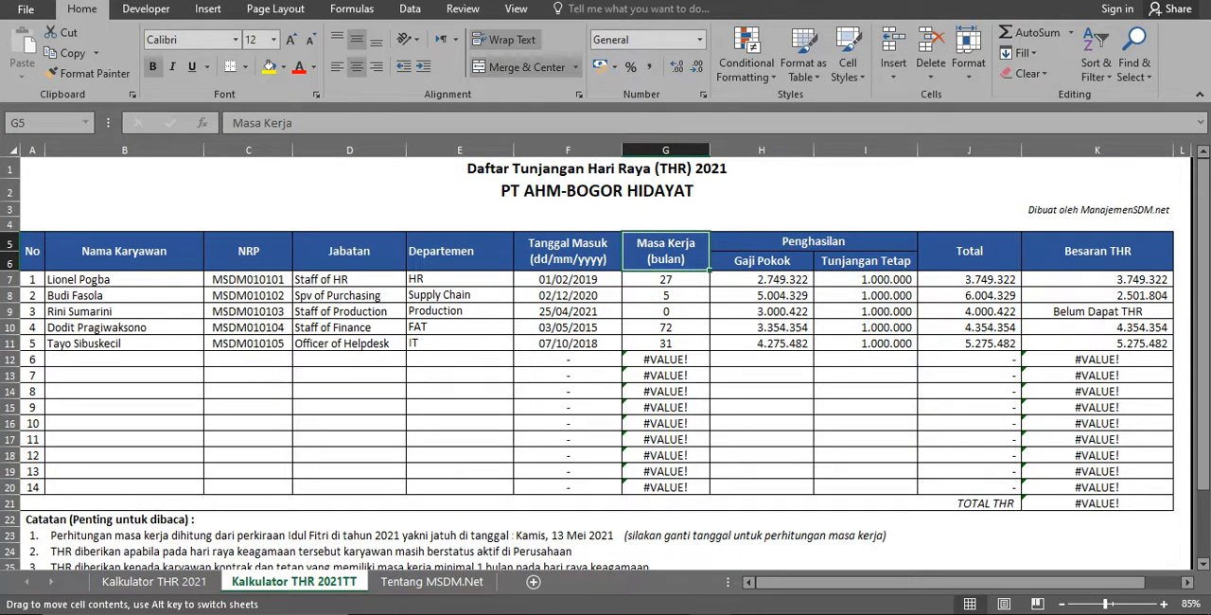
pyautogui.click(666, 281)
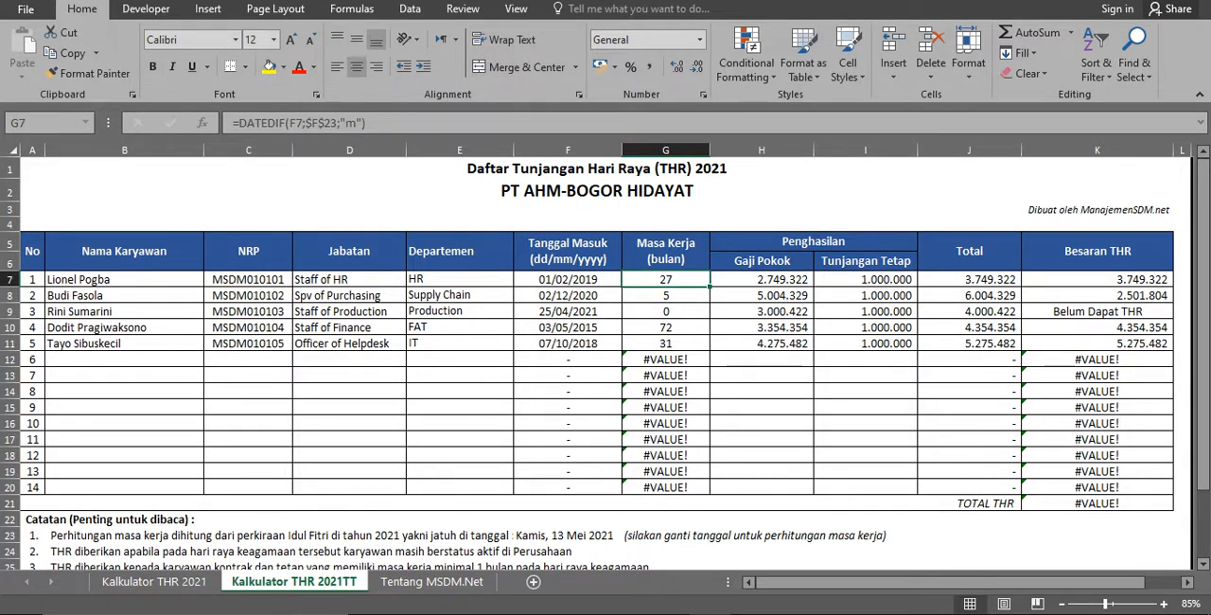
pyautogui.click(666, 295)
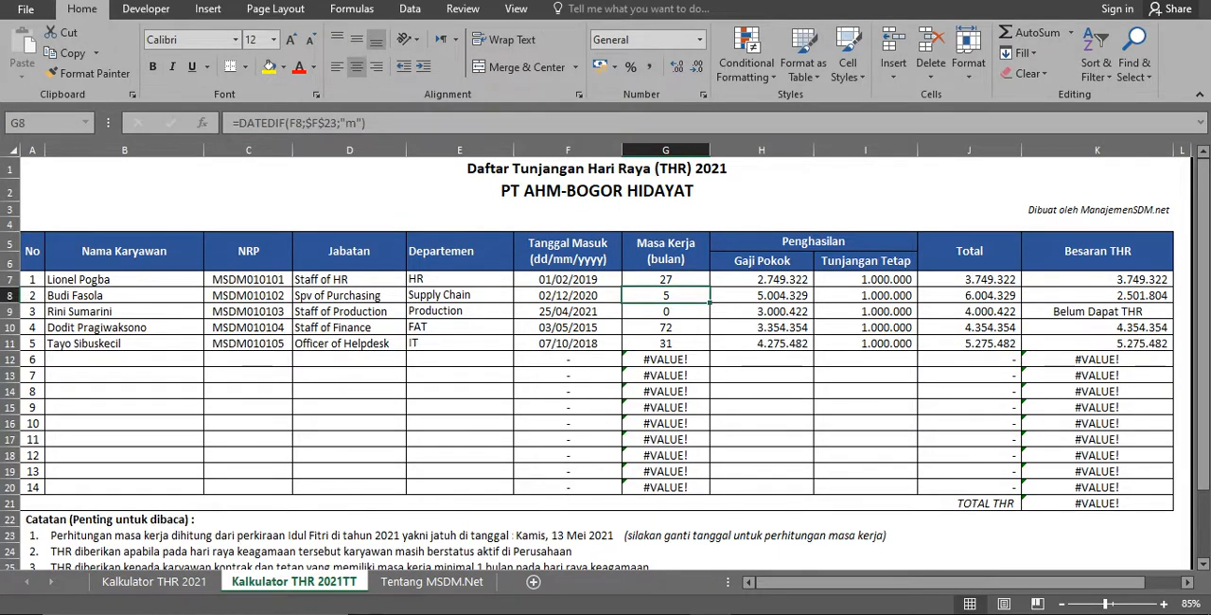
# - Compare the Masa Kerja formulas in G7 and the unused rows from G12 down with the Tanggal Masuk dates and both column headers
pyautogui.click(666, 280)
pyautogui.click(666, 391)
pyautogui.click(666, 360)
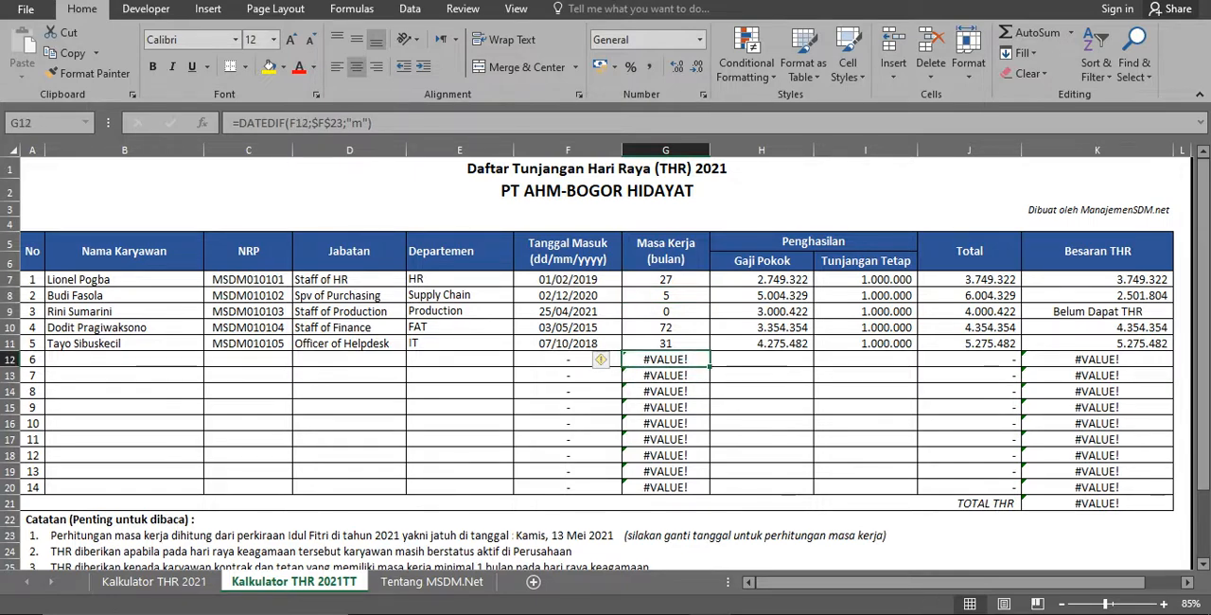
pyautogui.moveTo(666, 360); pyautogui.dragTo(666, 504)
pyautogui.click(124, 407)
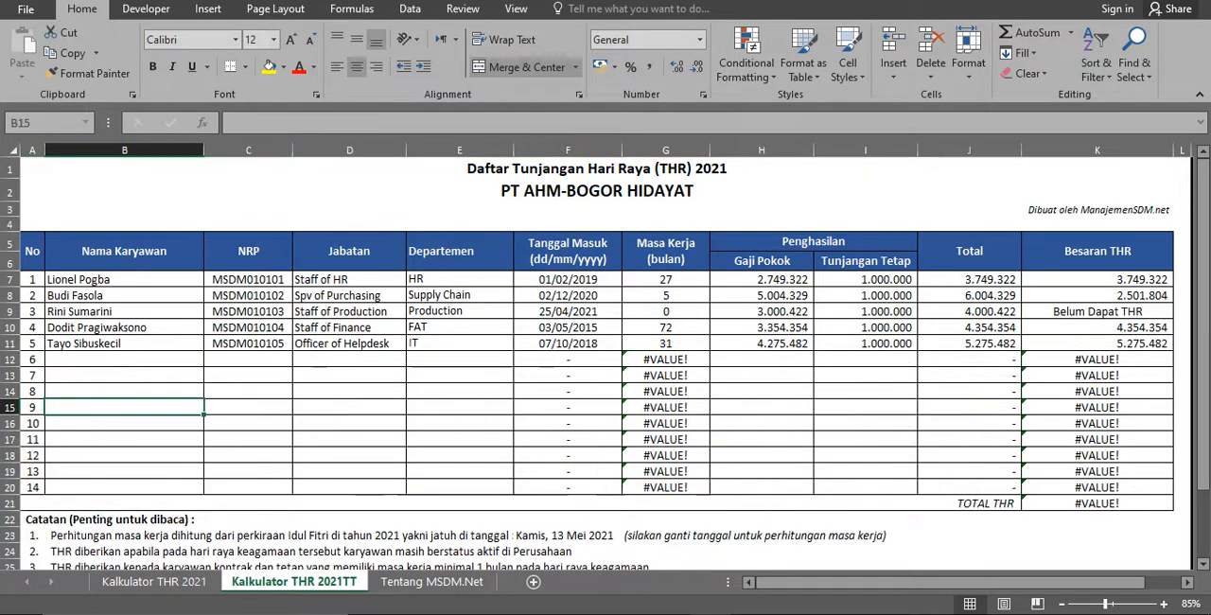
pyautogui.click(568, 295)
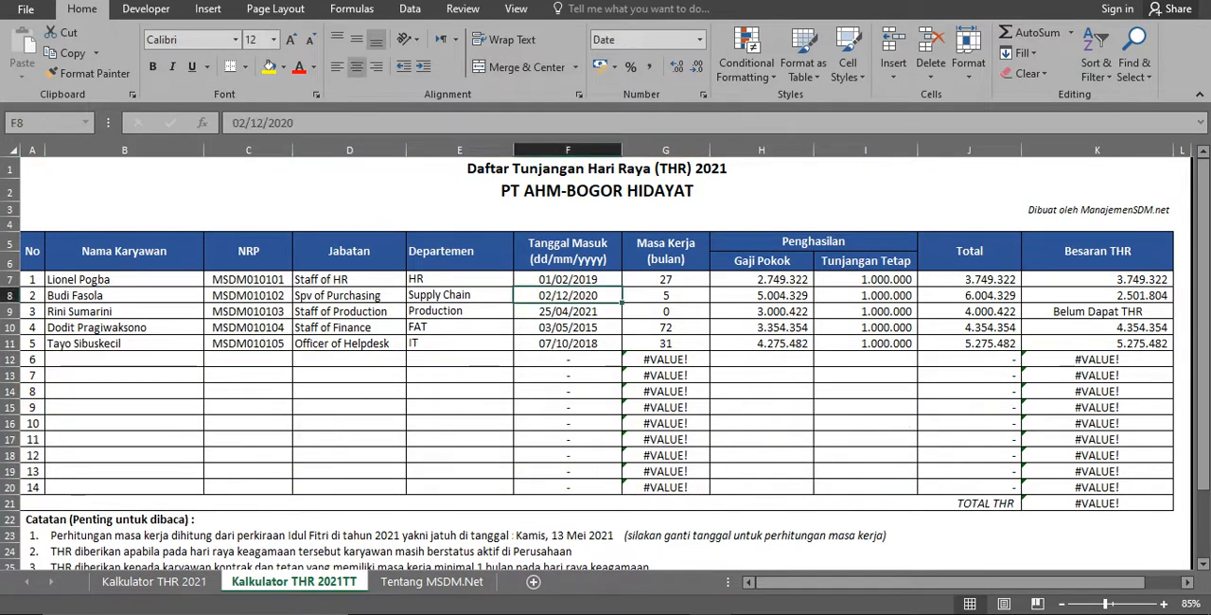
pyautogui.moveTo(666, 225)
pyautogui.mouseDown()
pyautogui.moveTo(667, 248)
pyautogui.moveTo(666, 226)
pyautogui.mouseUp()
pyautogui.click(666, 251)
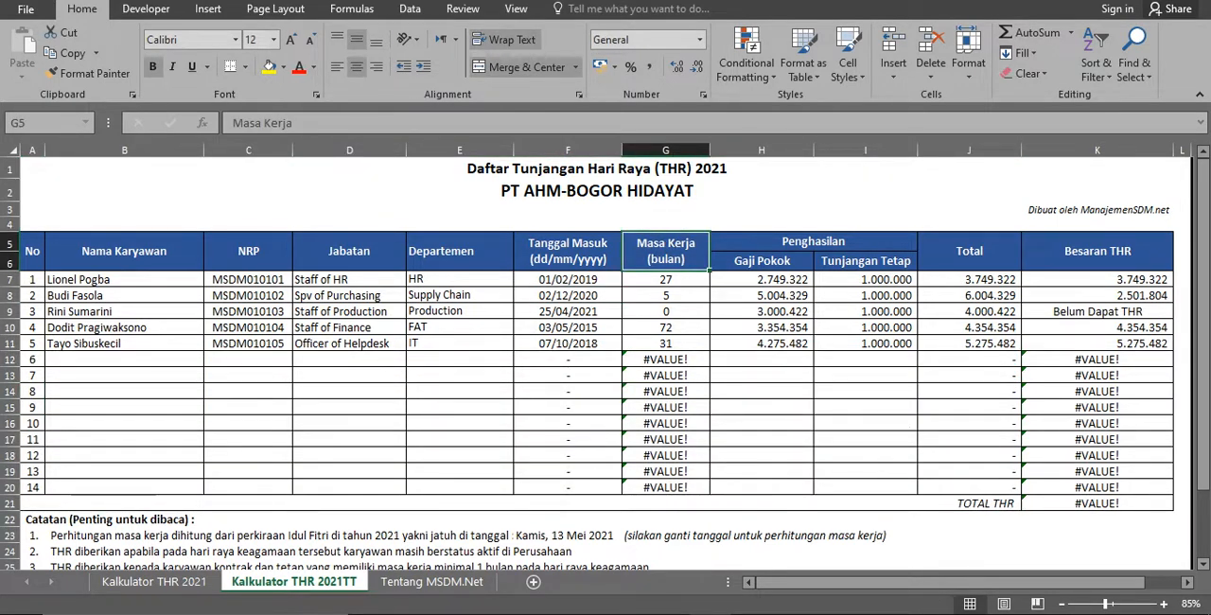
pyautogui.click(568, 251)
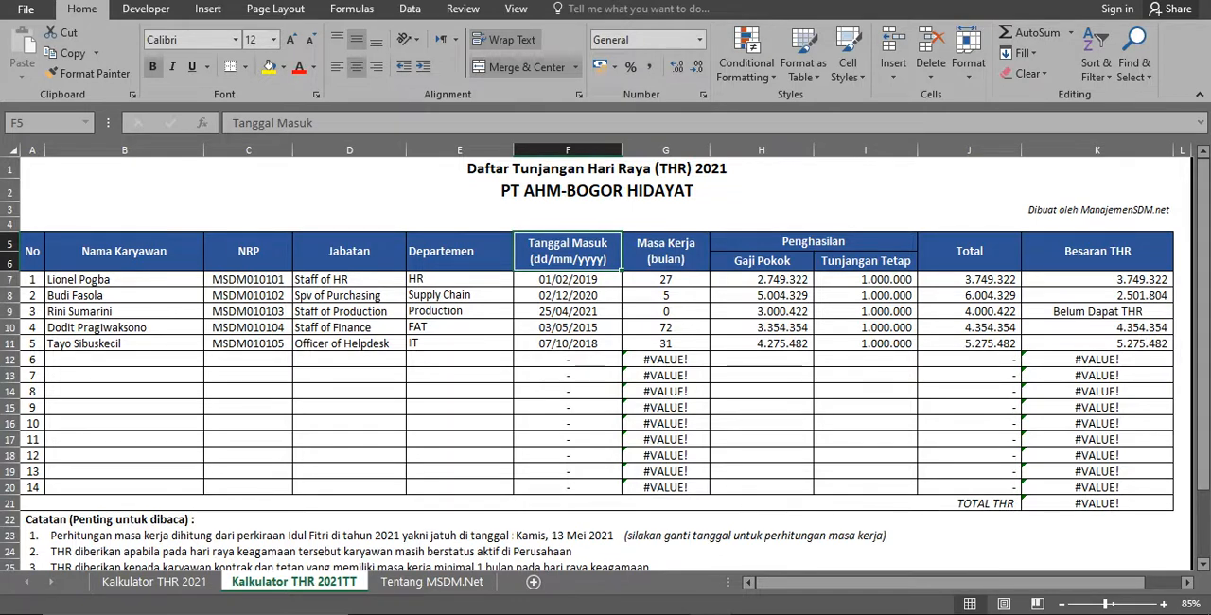
# - Review the Penghasilan group with its Gaji Pokok and Tunjangan Tetap columns for the five filled employee rows
pyautogui.click(812, 242)
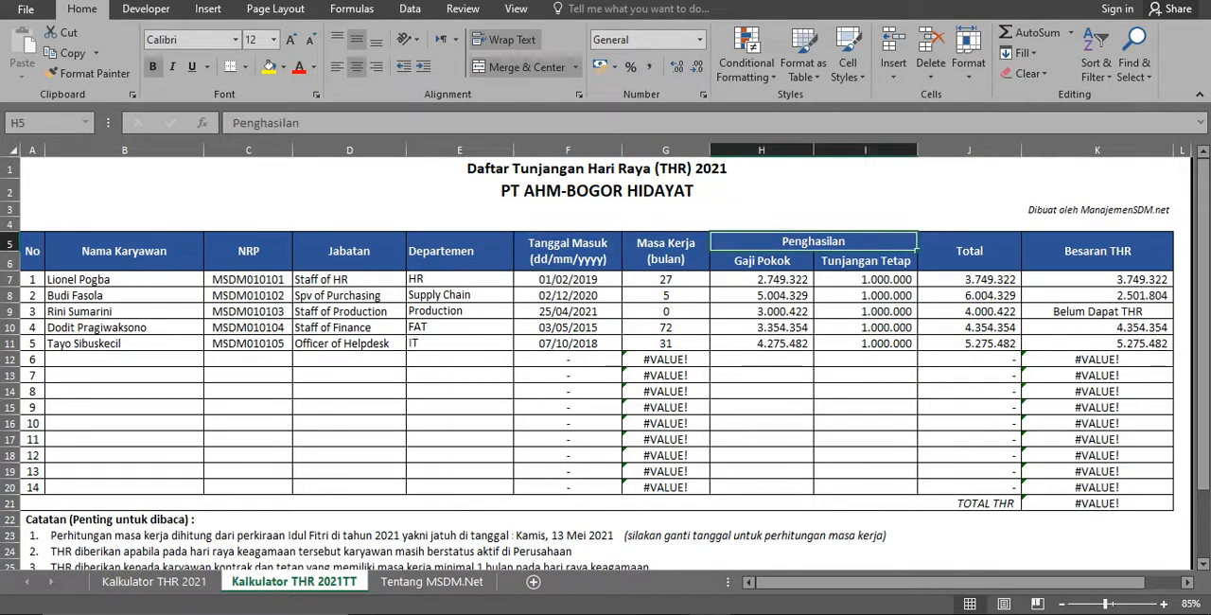
pyautogui.moveTo(762, 261); pyautogui.dragTo(851, 261)
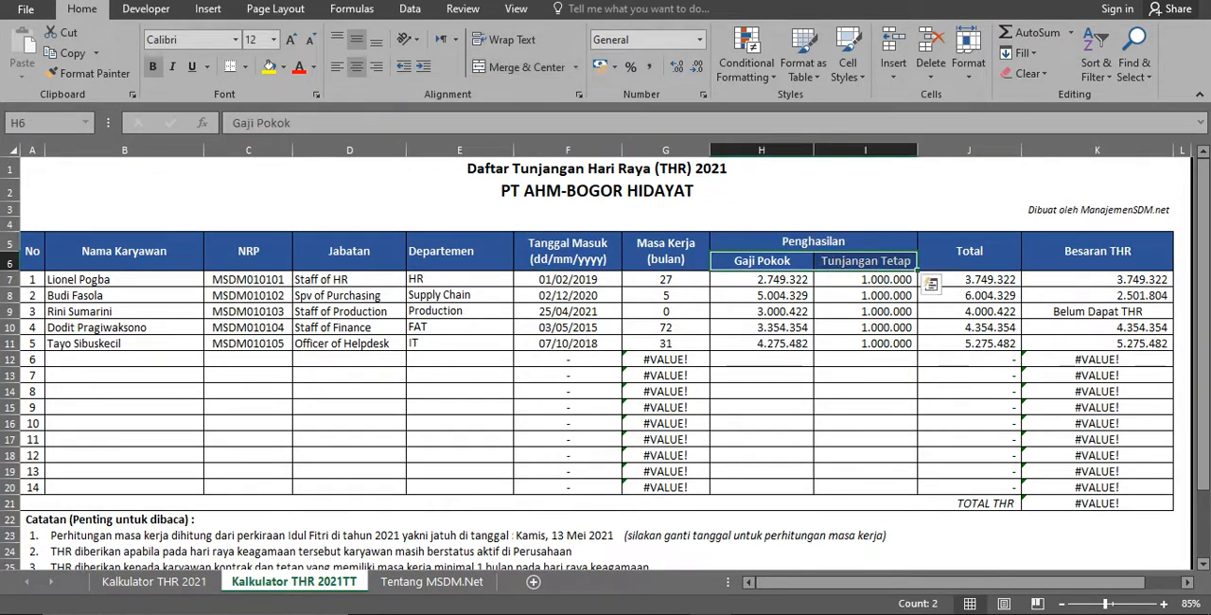
pyautogui.click(763, 261)
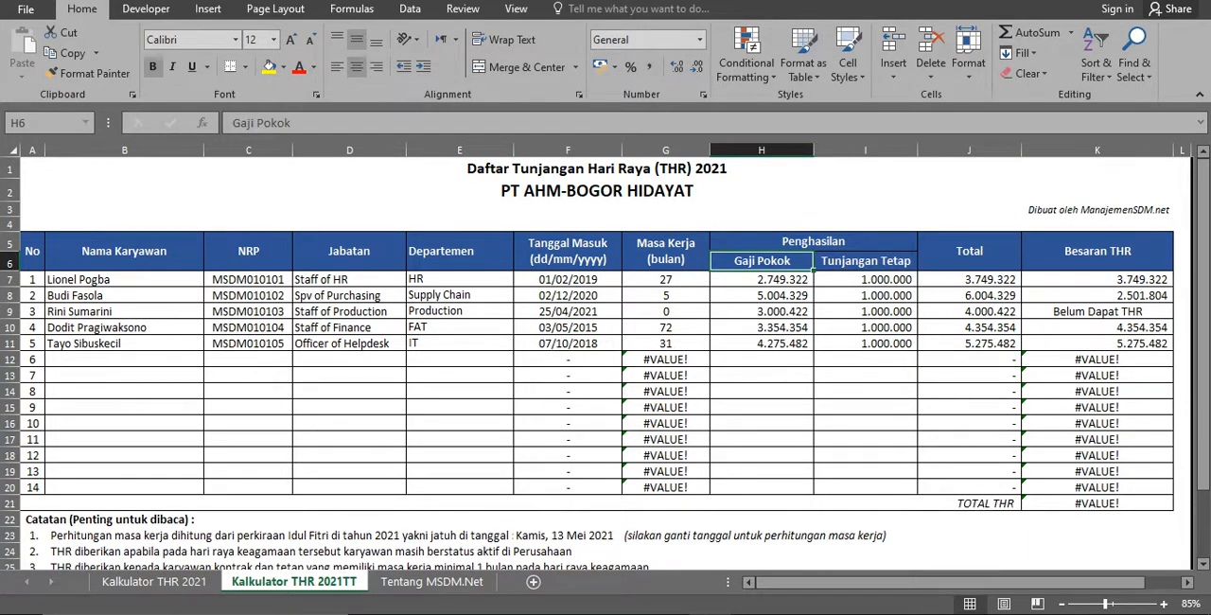
pyautogui.click(865, 261)
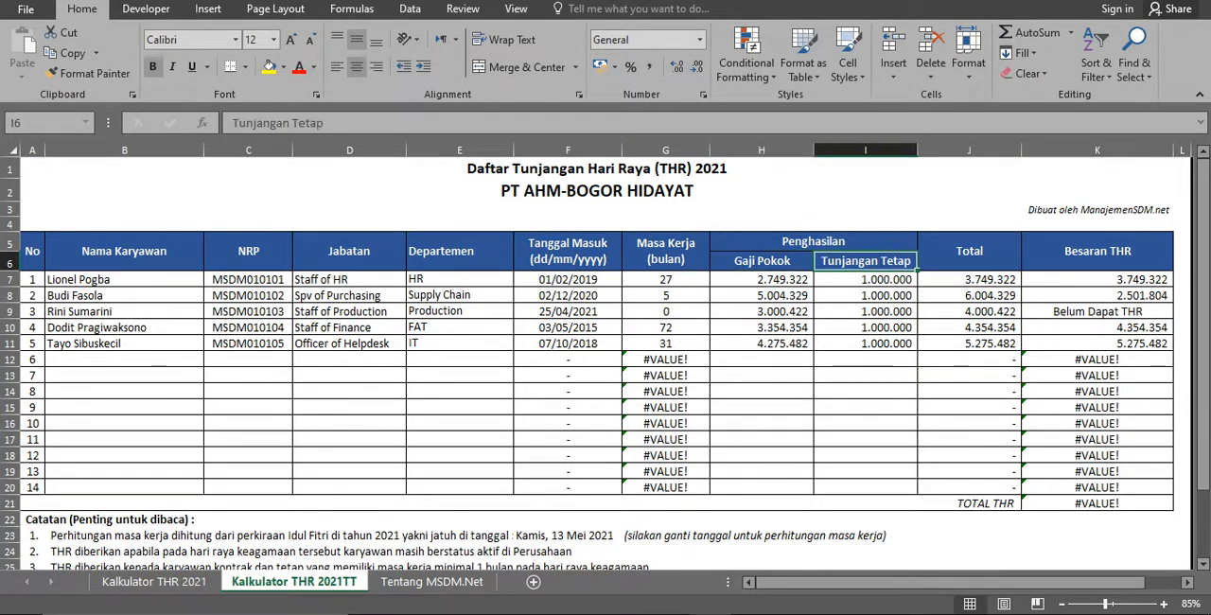
pyautogui.hotkey('ctrl', 'Down')
pyautogui.hotkey('shift', 'Up')
pyautogui.hotkey('shift', 'Up')
pyautogui.hotkey('shift', 'Up')
pyautogui.hotkey('shift', 'Up')
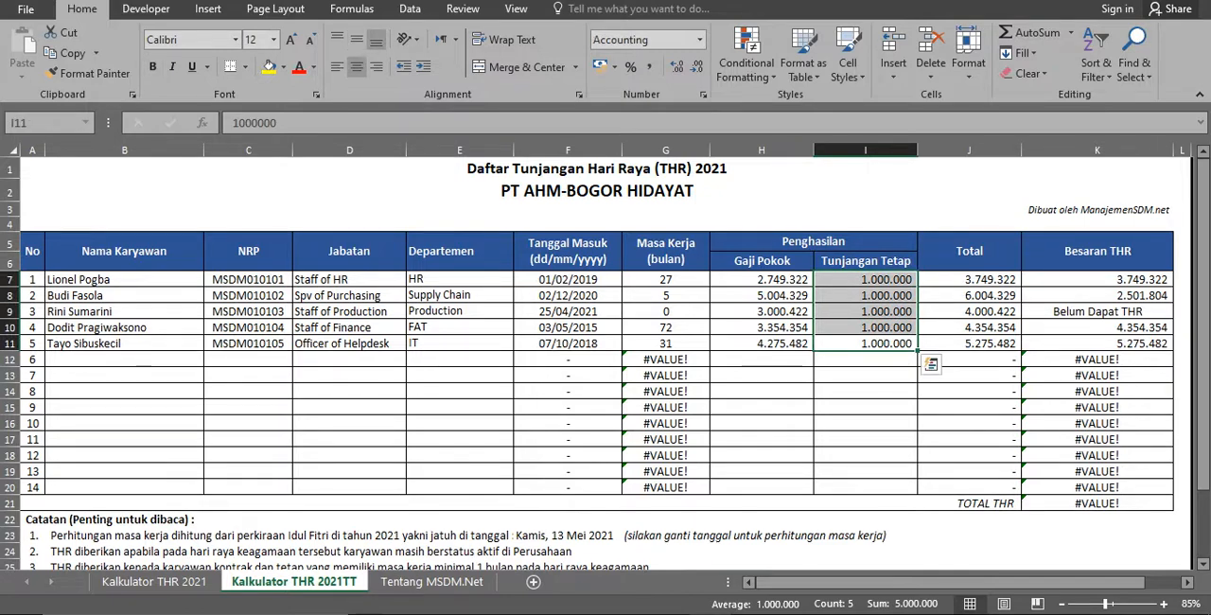
pyautogui.hotkey('shift', 'Left')
pyautogui.hotkey('shift', 'Left')
pyautogui.hotkey('shift', 'Left')
pyautogui.hotkey('shift', 'Left')
pyautogui.hotkey('shift', 'Left')
pyautogui.hotkey('shift', 'Left')
pyautogui.hotkey('shift', 'Left')
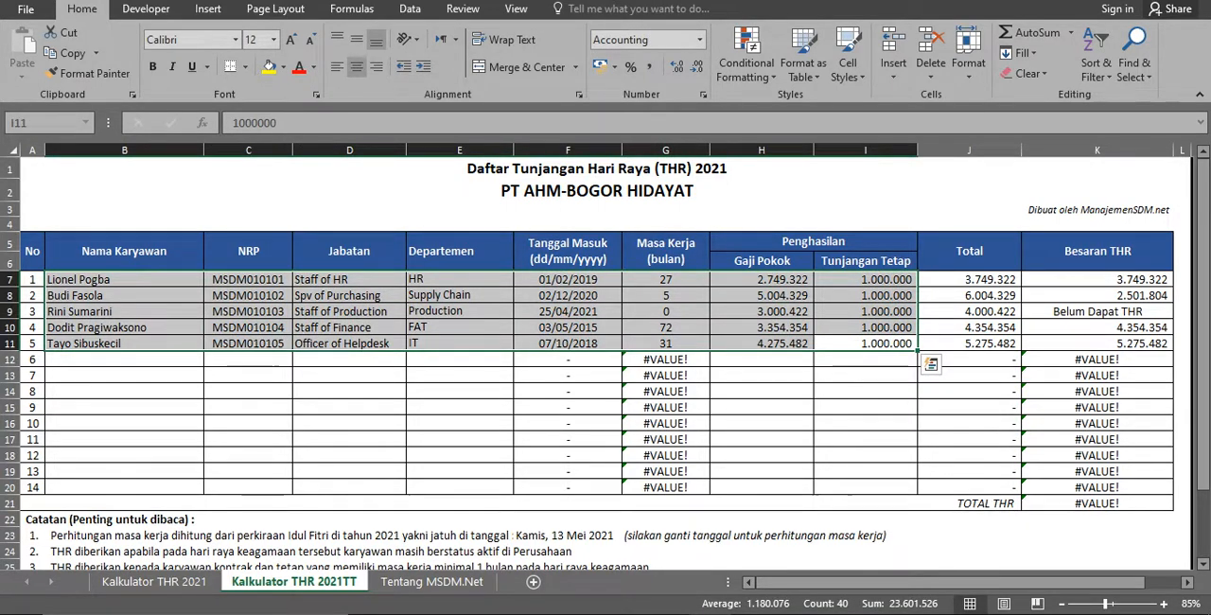
pyautogui.click(762, 295)
pyautogui.moveTo(866, 343); pyautogui.dragTo(866, 327)
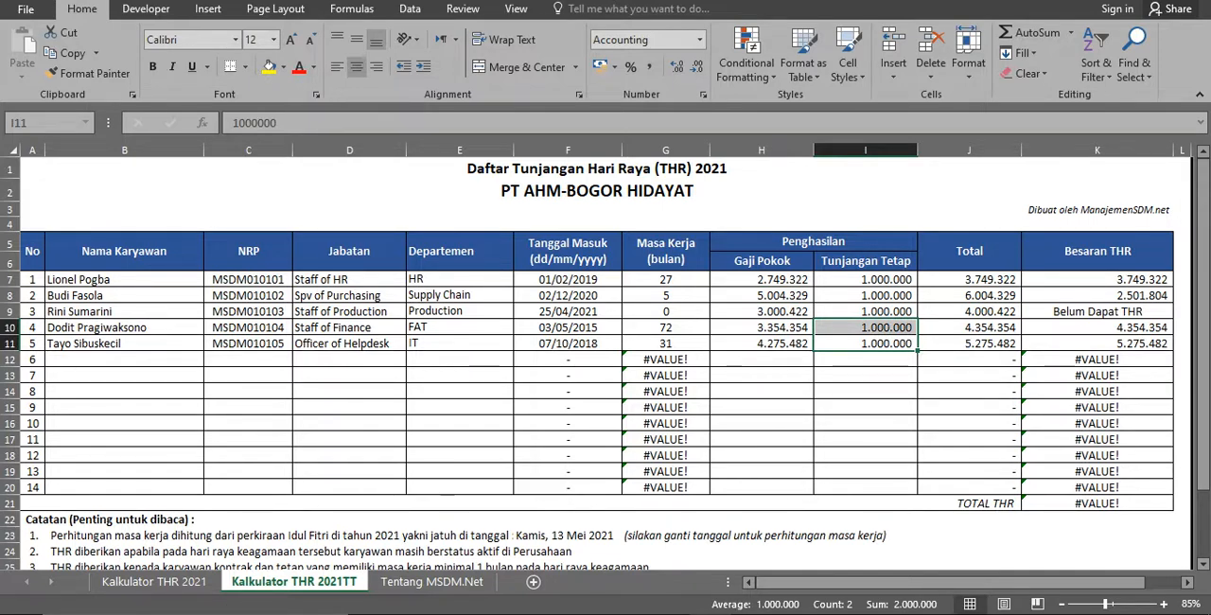
# - Examine the Total column and the Besaran THR column, including the IF formula in K7
pyautogui.moveTo(969, 251); pyautogui.dragTo(969, 343)
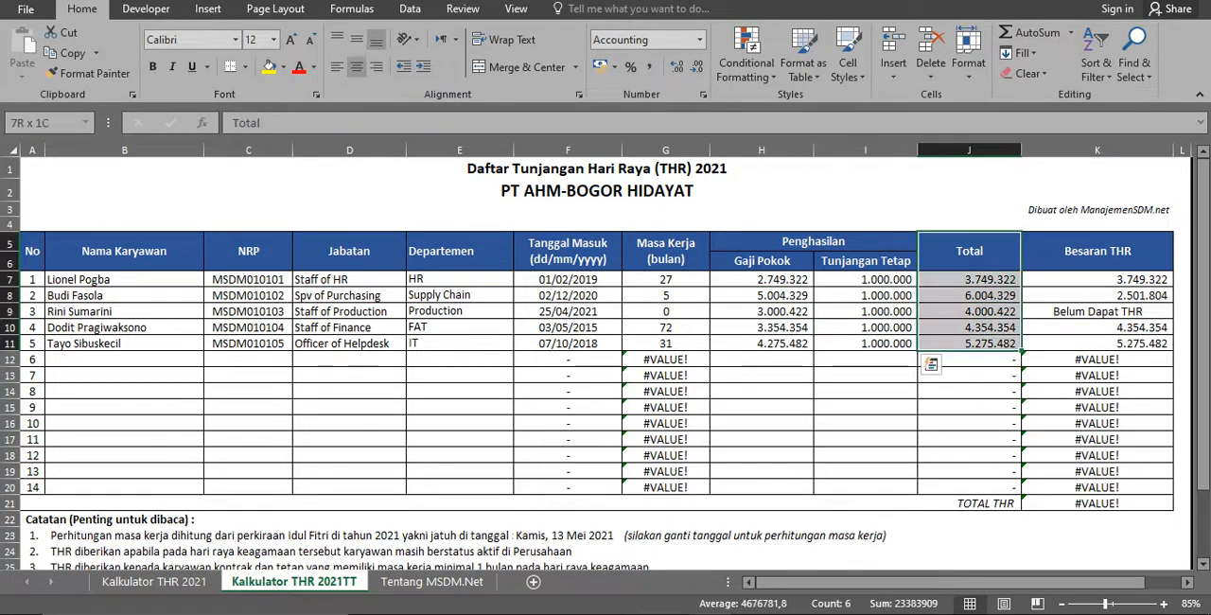
pyautogui.moveTo(1097, 250); pyautogui.dragTo(1098, 344)
pyautogui.click(1098, 250)
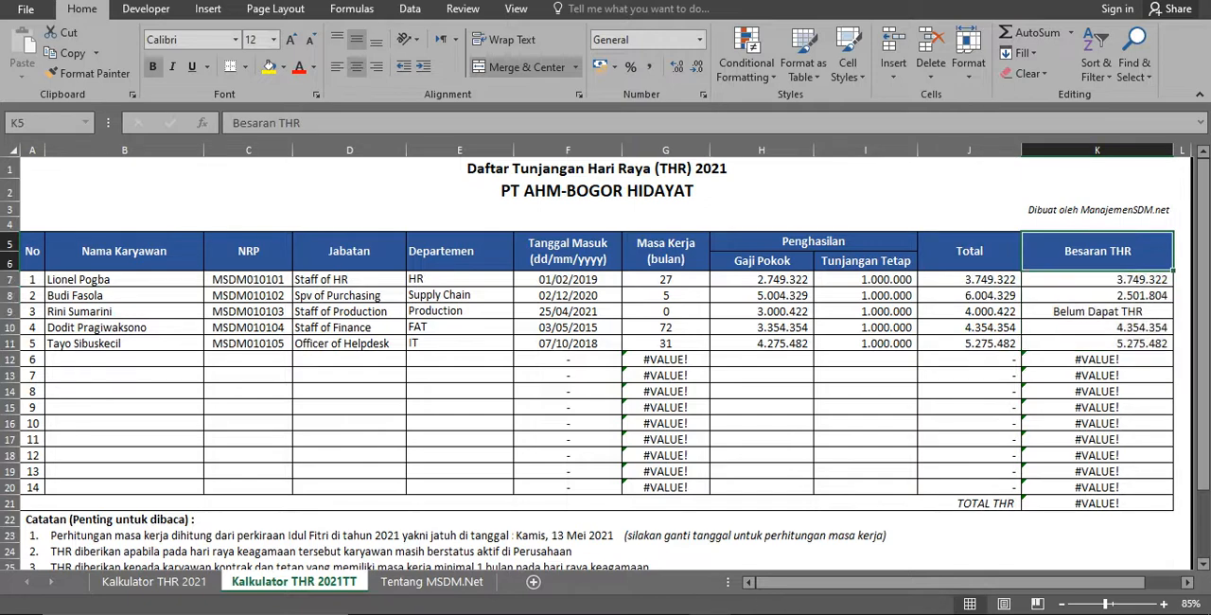
pyautogui.click(1097, 280)
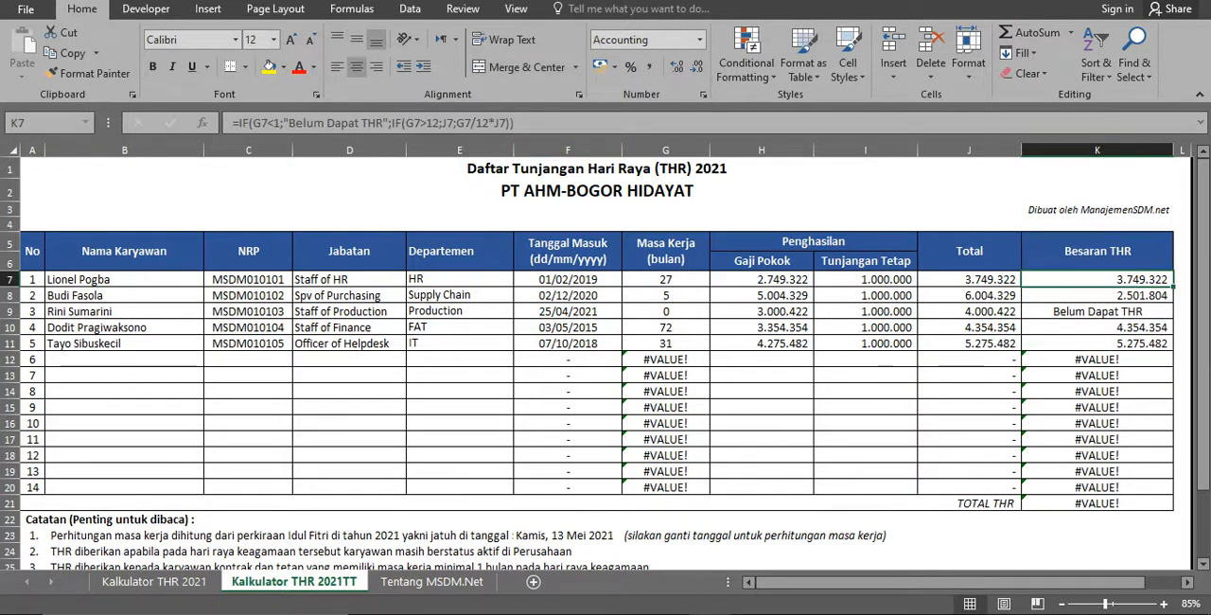
pyautogui.click(349, 456)
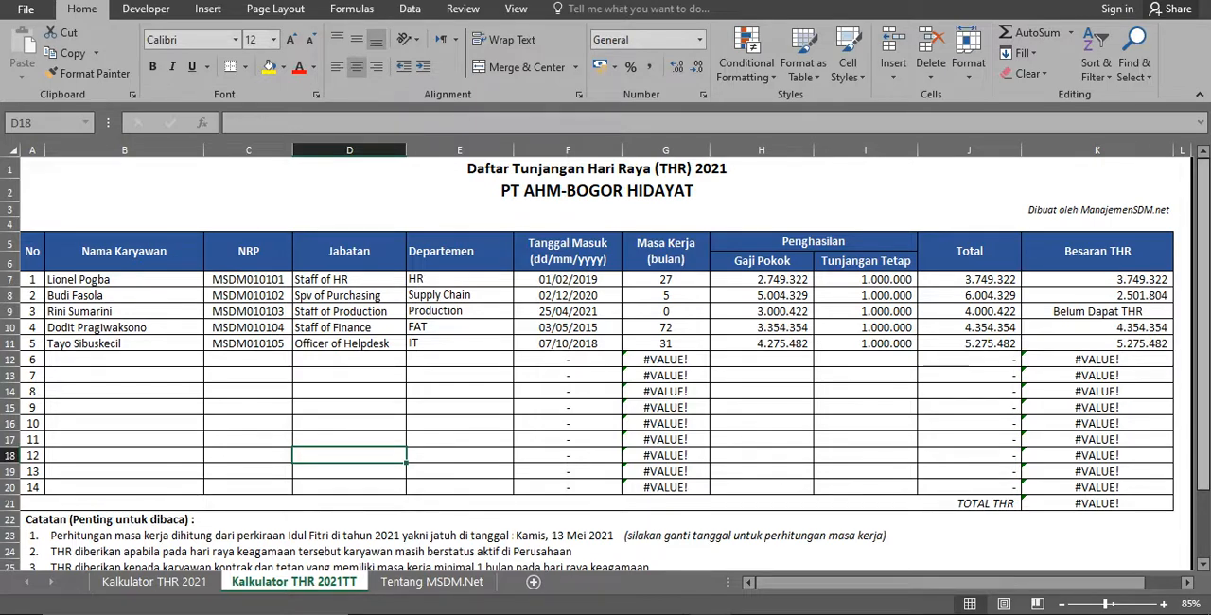
# - Read the first note under Catatan in row 23, including the Idul Fitri date in F23 and the remark on replacing it
pyautogui.moveTo(1204, 413); pyautogui.dragTo(1203, 417)
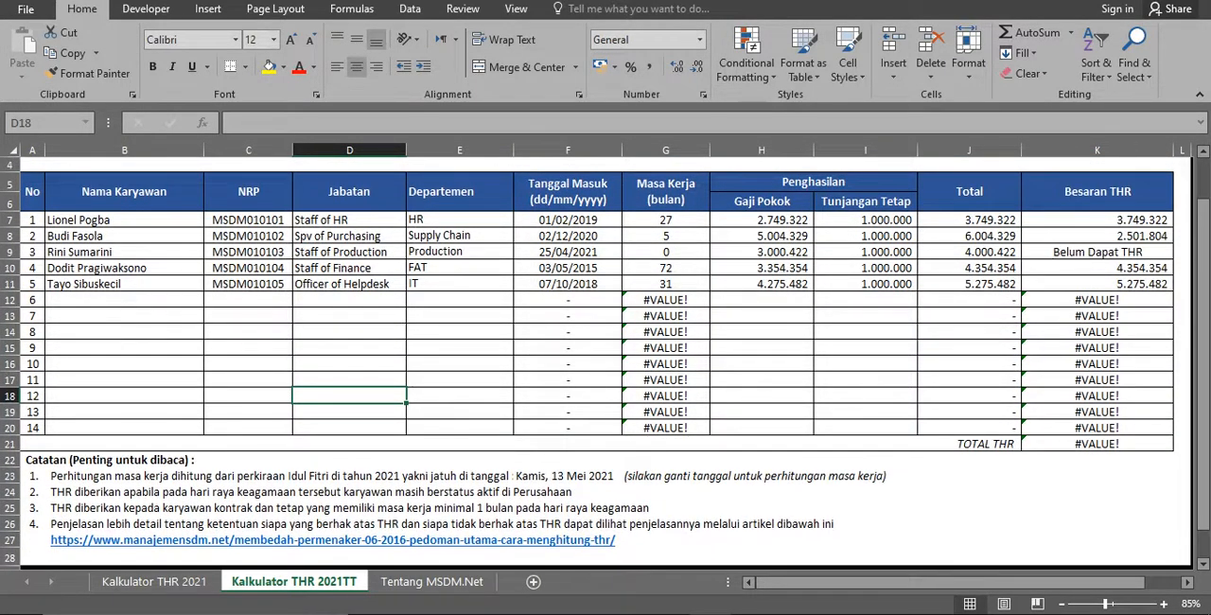
pyautogui.click(568, 348)
pyautogui.click(201, 476)
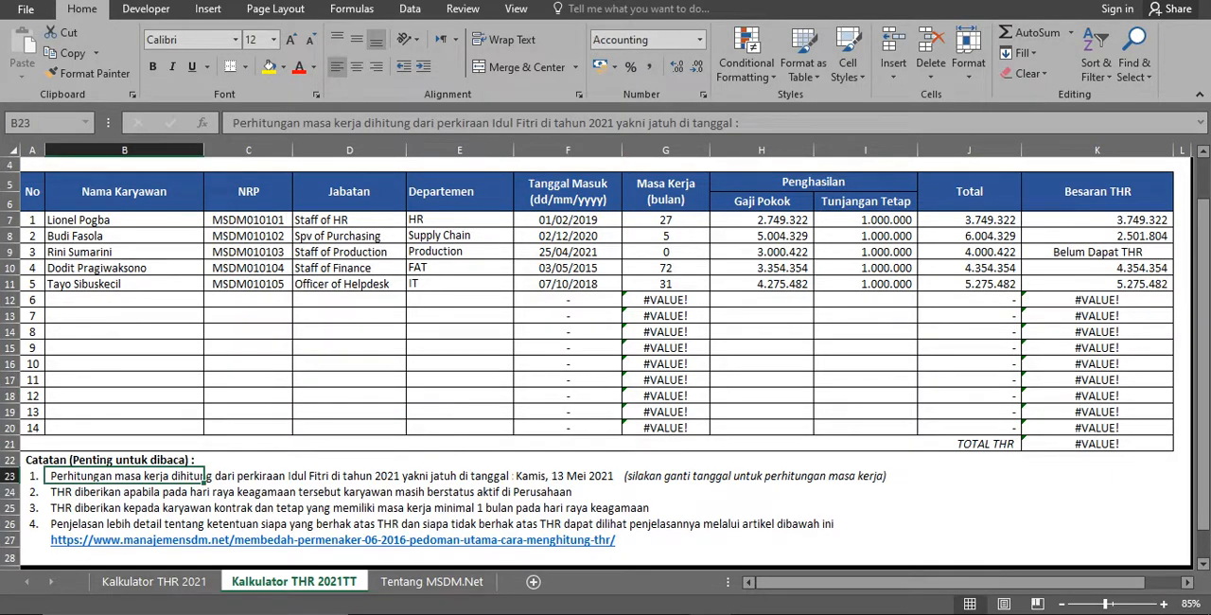
pyautogui.click(403, 477)
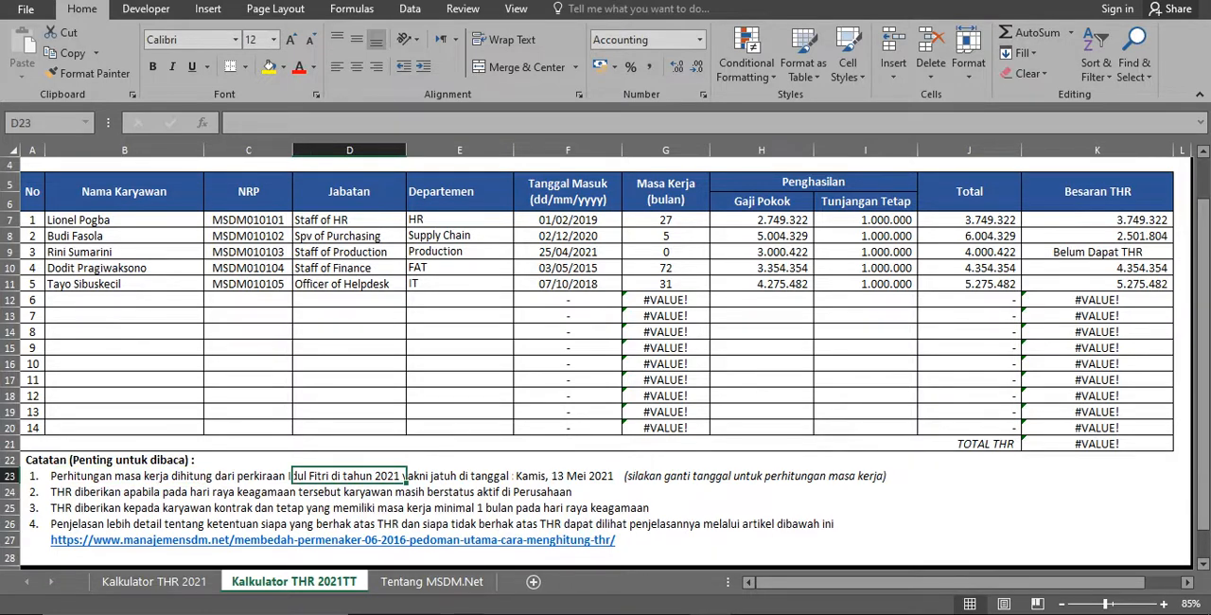
pyautogui.click(568, 476)
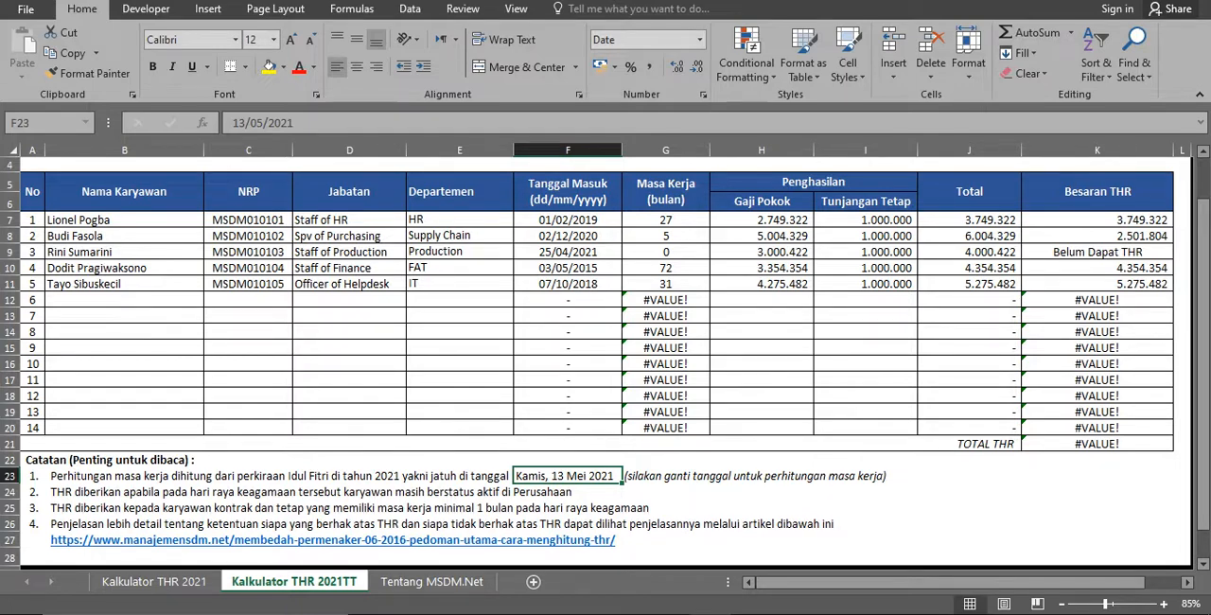
pyautogui.click(865, 476)
pyautogui.click(667, 476)
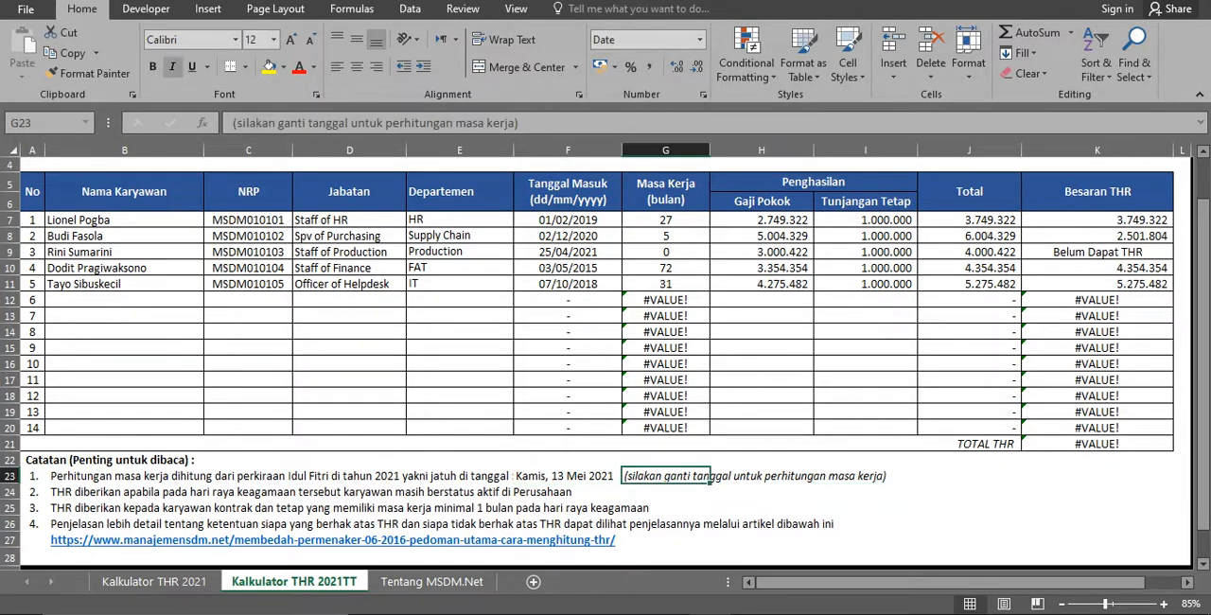
pyautogui.click(608, 492)
pyautogui.click(236, 459)
pyautogui.moveTo(180, 476); pyautogui.dragTo(866, 477)
# - Highlight the full text of the second note in B24 for reading, leaving its wording as it is
pyautogui.moveTo(263, 494)
pyautogui.mouseDown()
pyautogui.moveTo(267, 506)
pyautogui.moveTo(284, 492)
pyautogui.mouseUp()
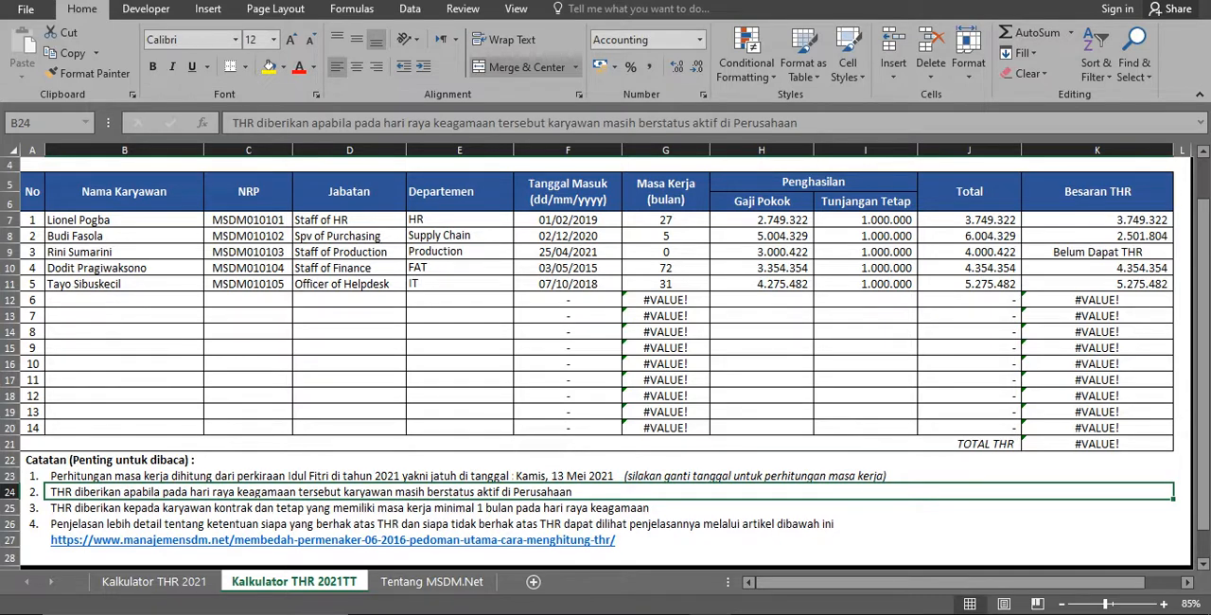
pyautogui.press('F2')
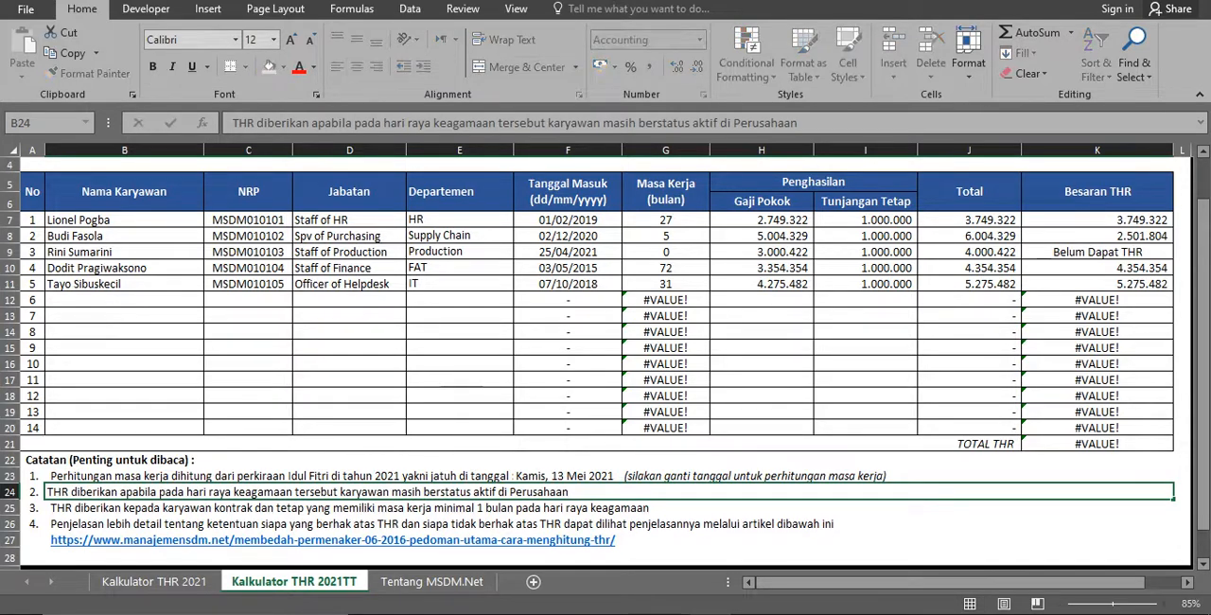
pyautogui.hotkey('shift', 'Home')
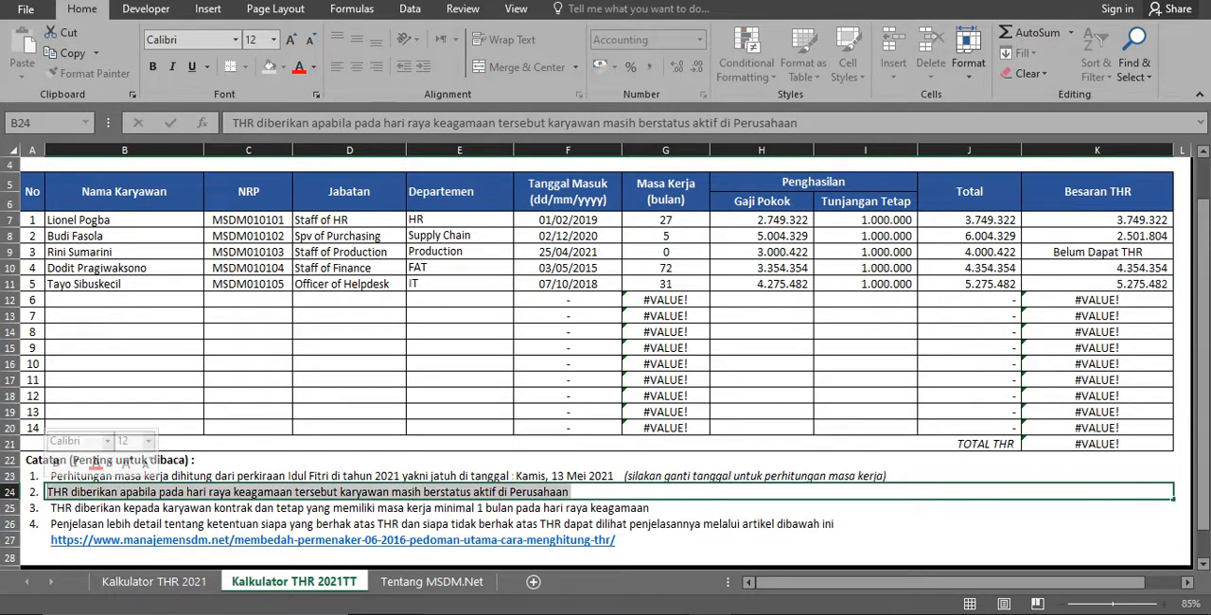
pyautogui.press('Return')
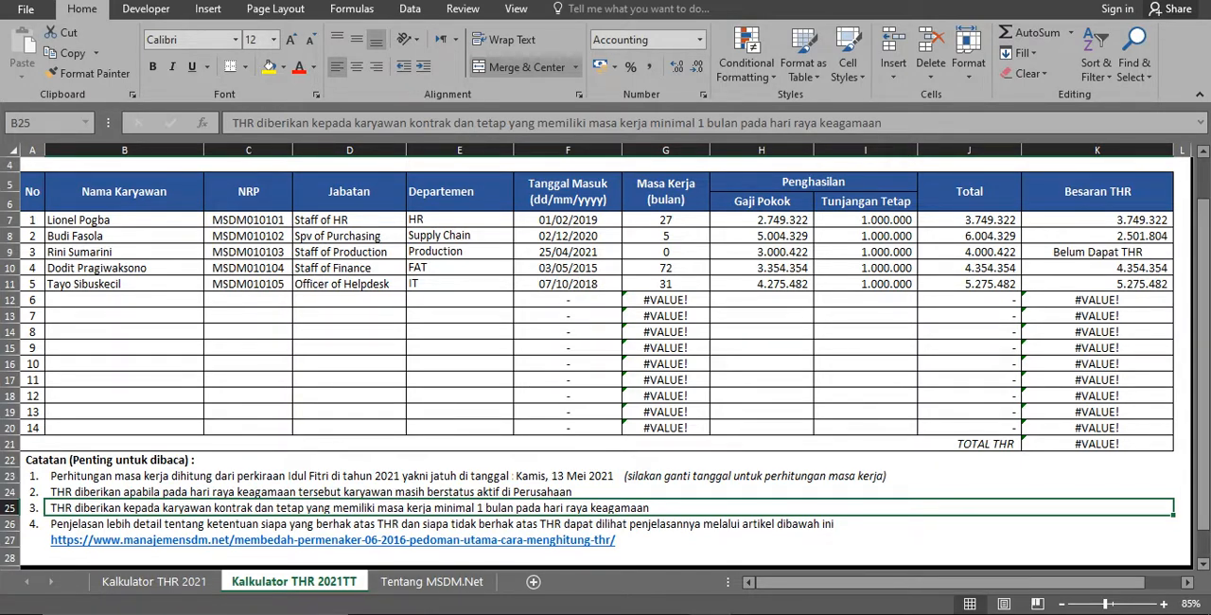
# - Highlight the third note's text in B25 without changing it, view the fourth note in B26, and return to the third
pyautogui.doubleClick(649, 508)
pyautogui.moveTo(647, 508); pyautogui.dragTo(47, 508)
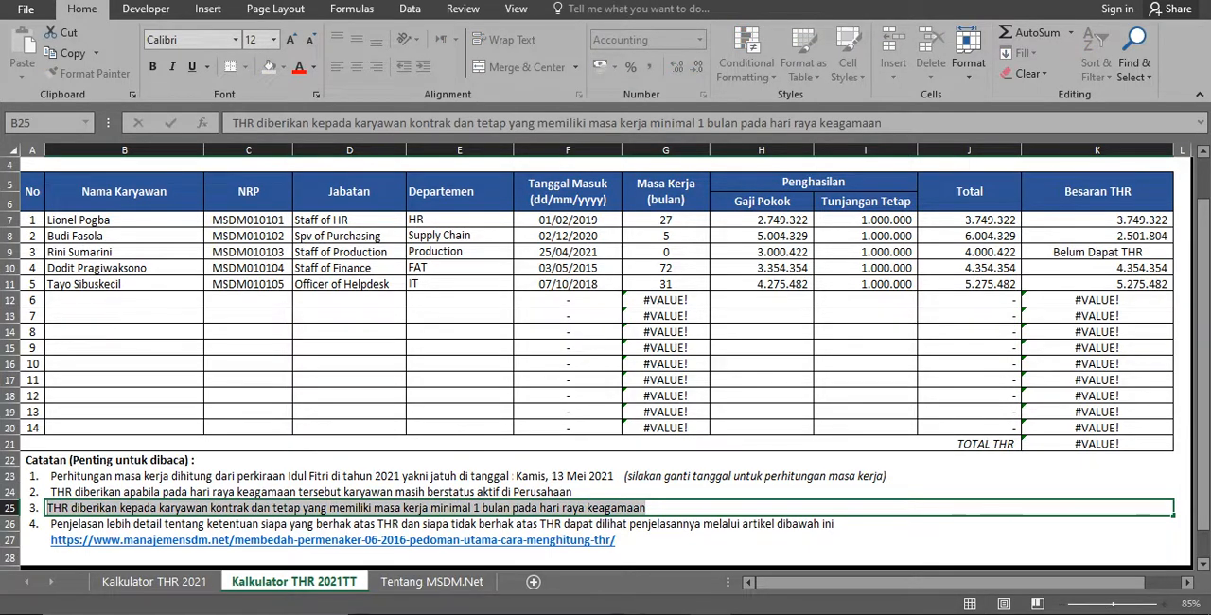
pyautogui.press('Return')
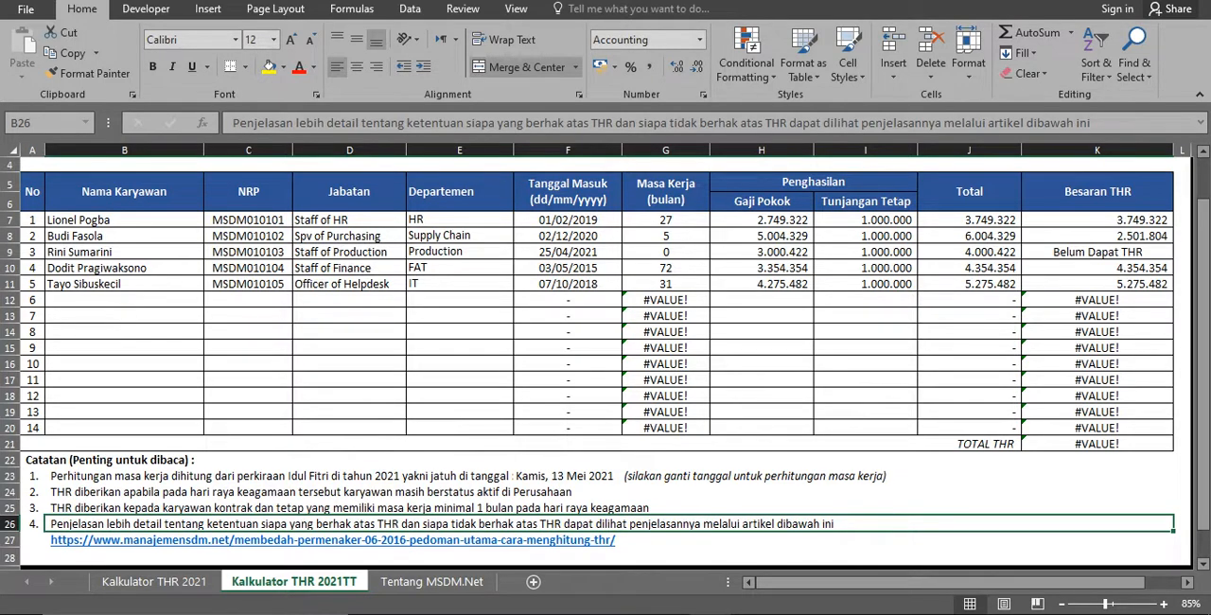
pyautogui.press('Up')
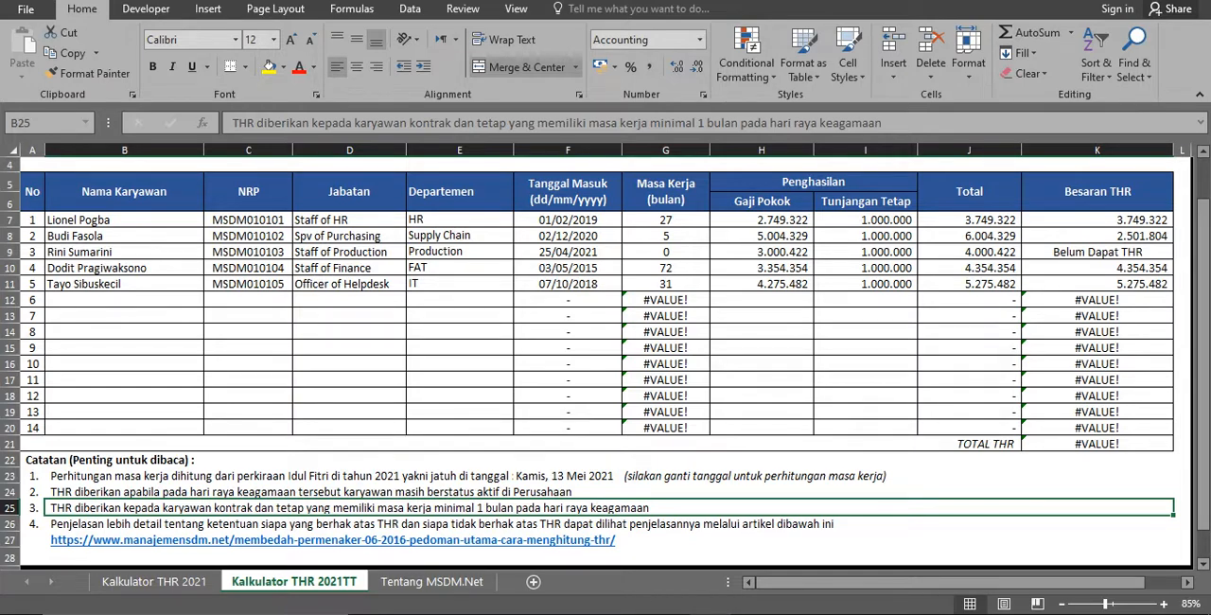
# - Check the third employee's allowance, Masa Kerja formula in G9 and entry date in F9 against the minimum-service note in row 25
pyautogui.click(865, 251)
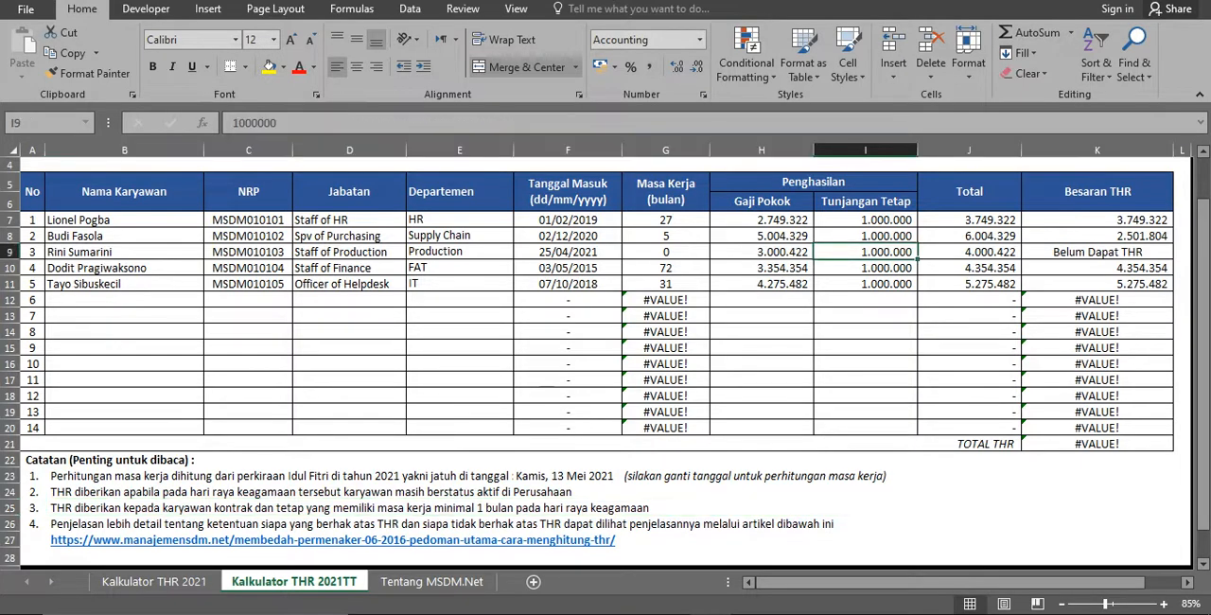
pyautogui.click(666, 252)
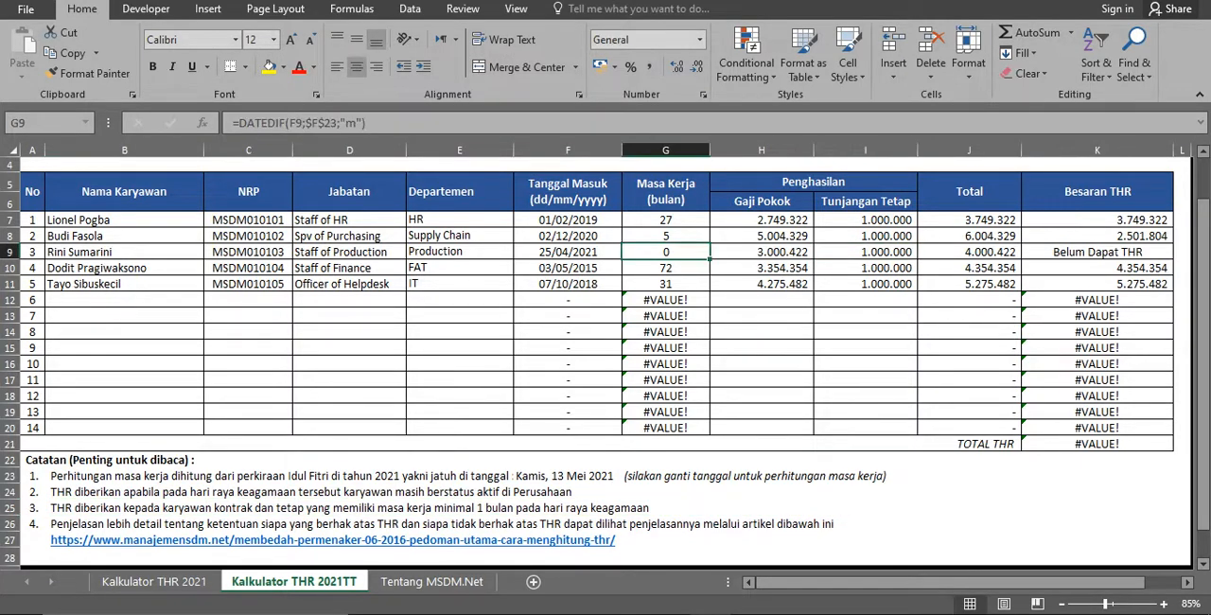
pyautogui.click(568, 236)
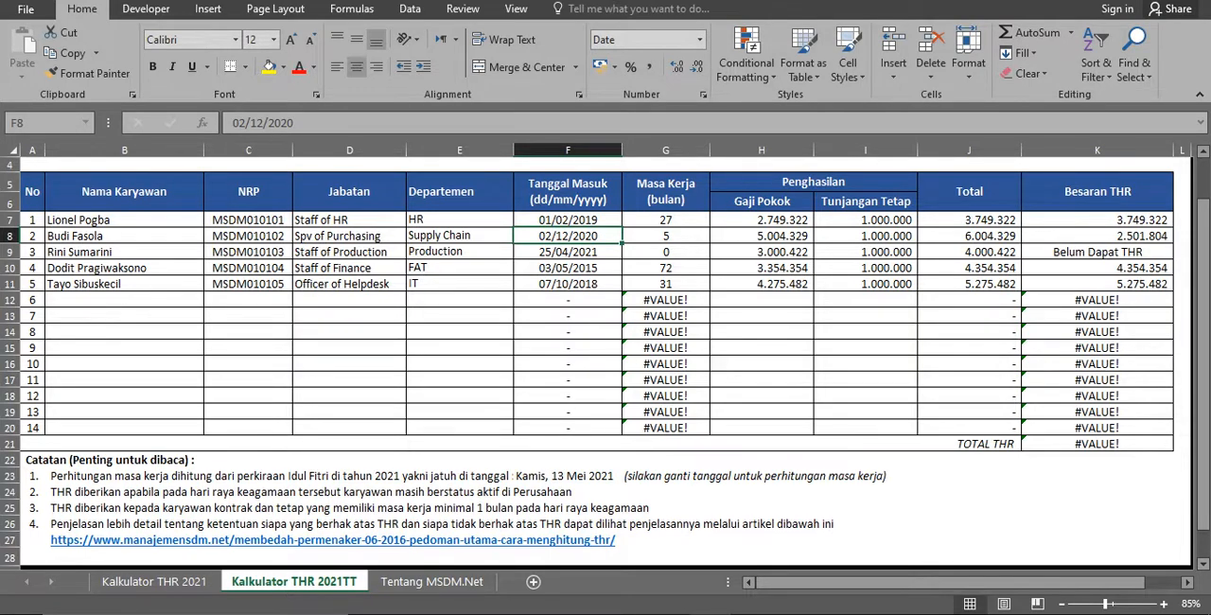
pyautogui.click(608, 524)
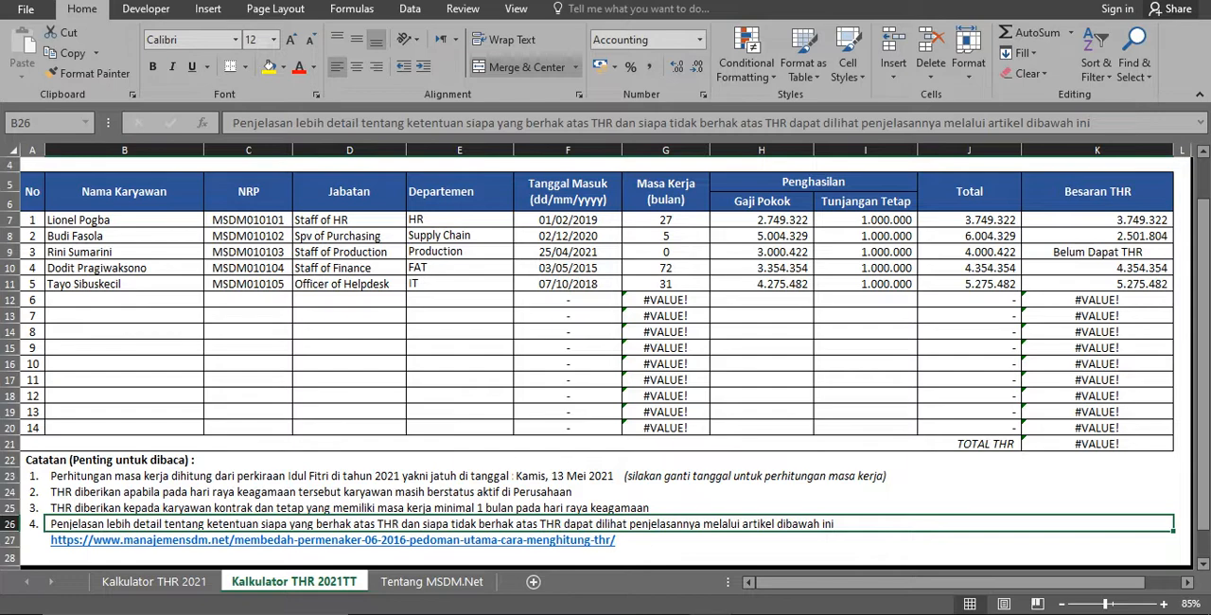
pyautogui.click(608, 508)
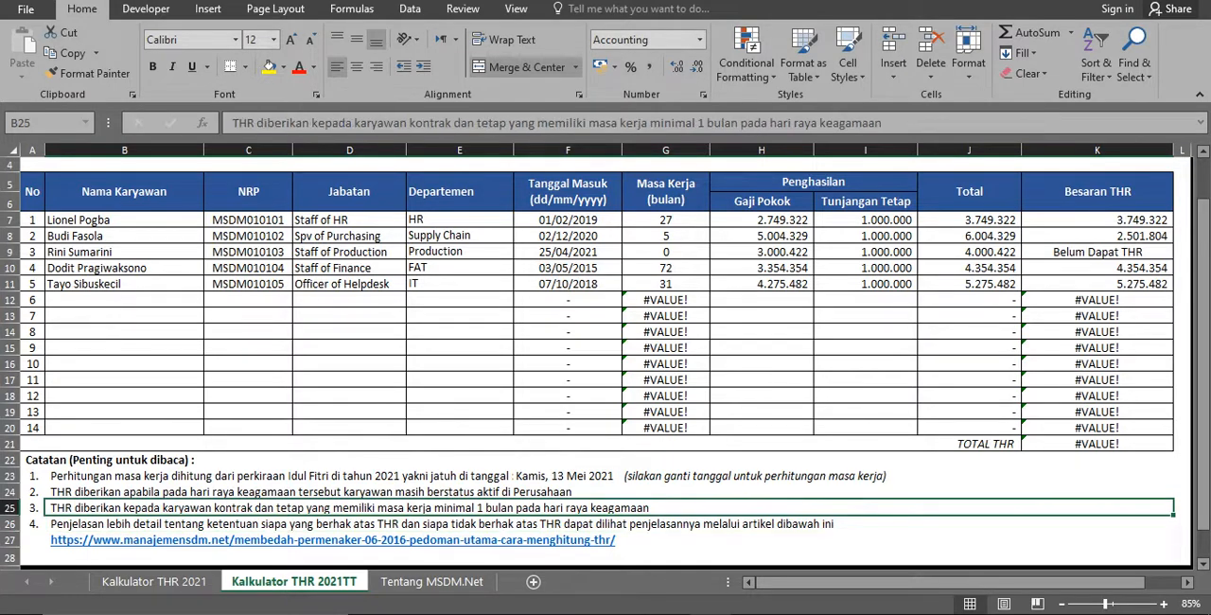
pyautogui.click(665, 427)
pyautogui.click(665, 252)
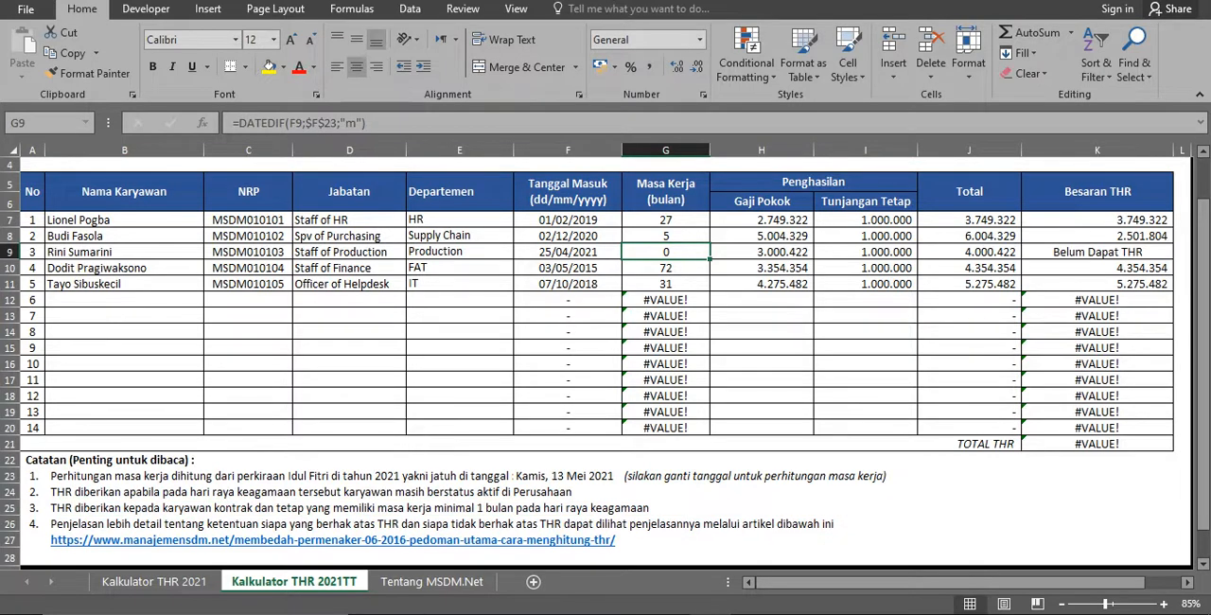
pyautogui.click(568, 252)
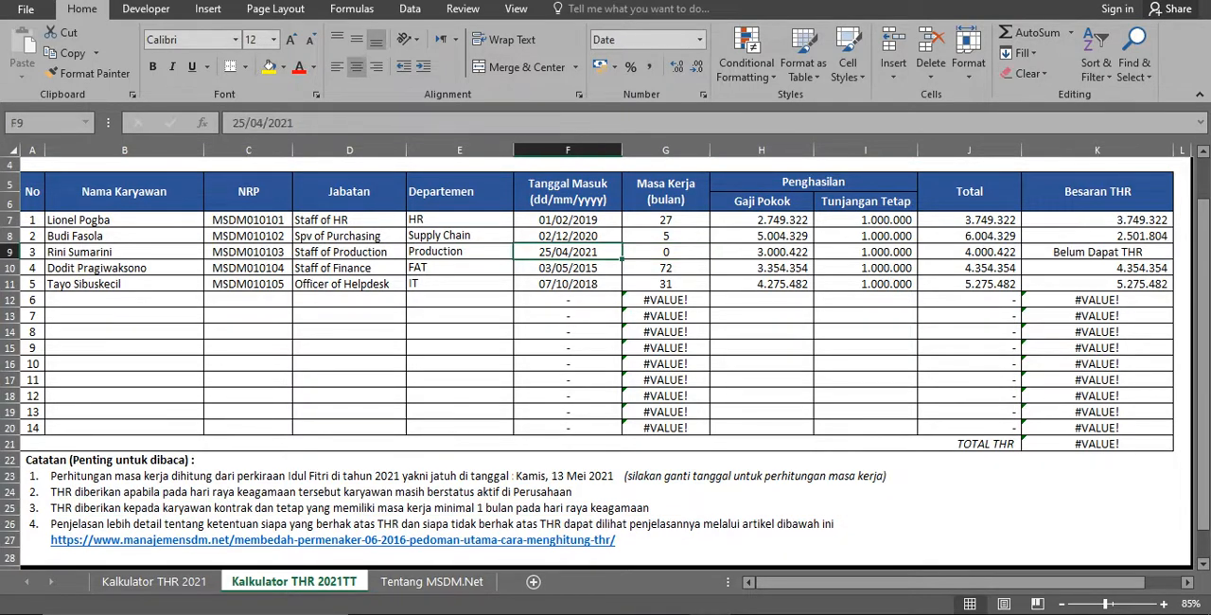
# - Inspect the third employee's entry date in F9 and the Besaran THR formula in K7 with its referenced cells
pyautogui.press('F2')
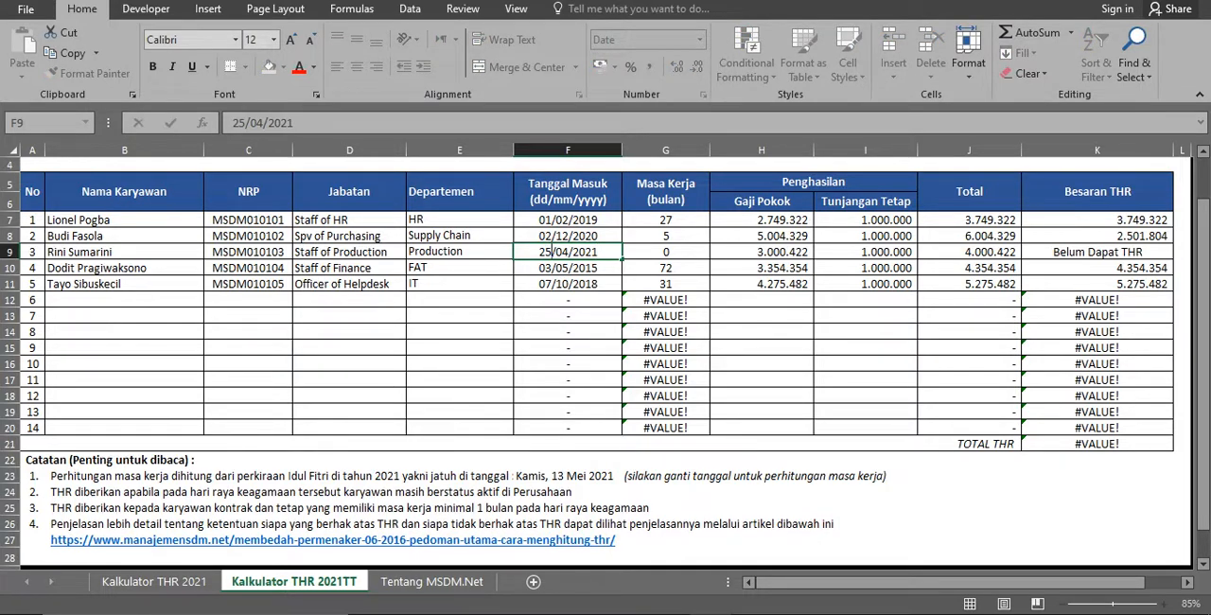
pyautogui.moveTo(1097, 219); pyautogui.dragTo(1098, 202)
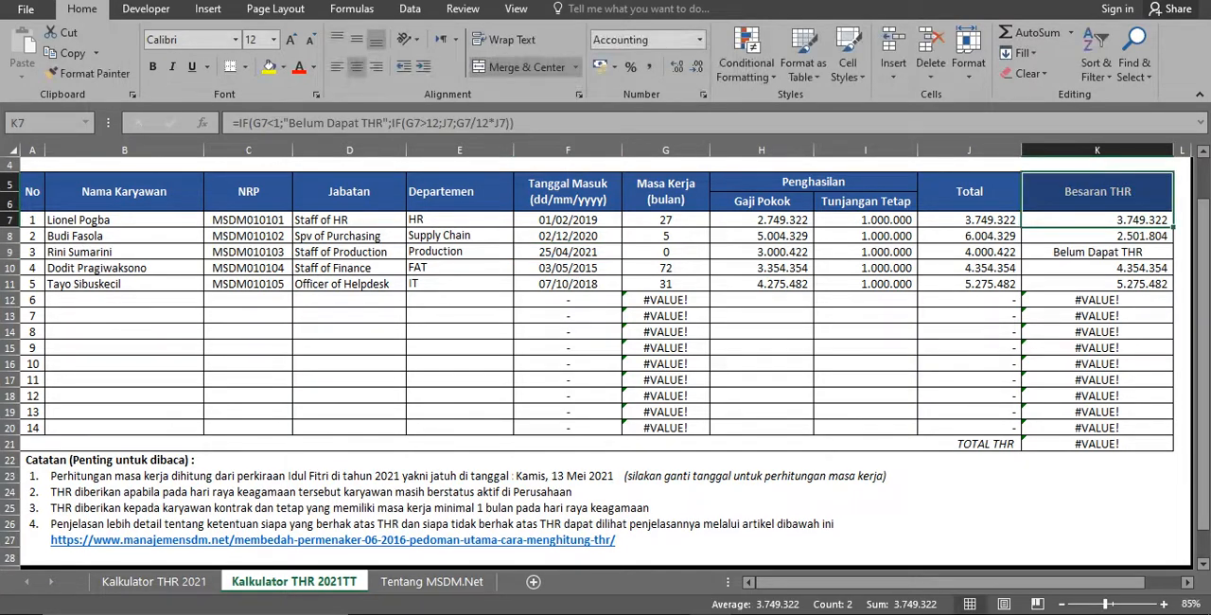
pyautogui.press('F2')
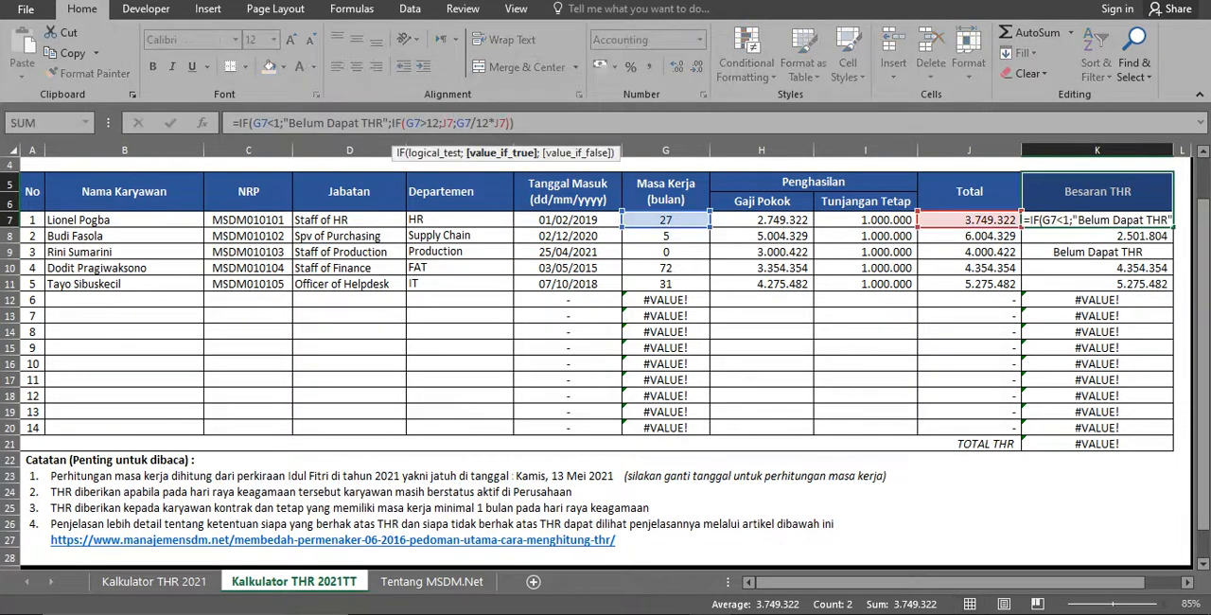
pyautogui.scroll(2, 606, 360)
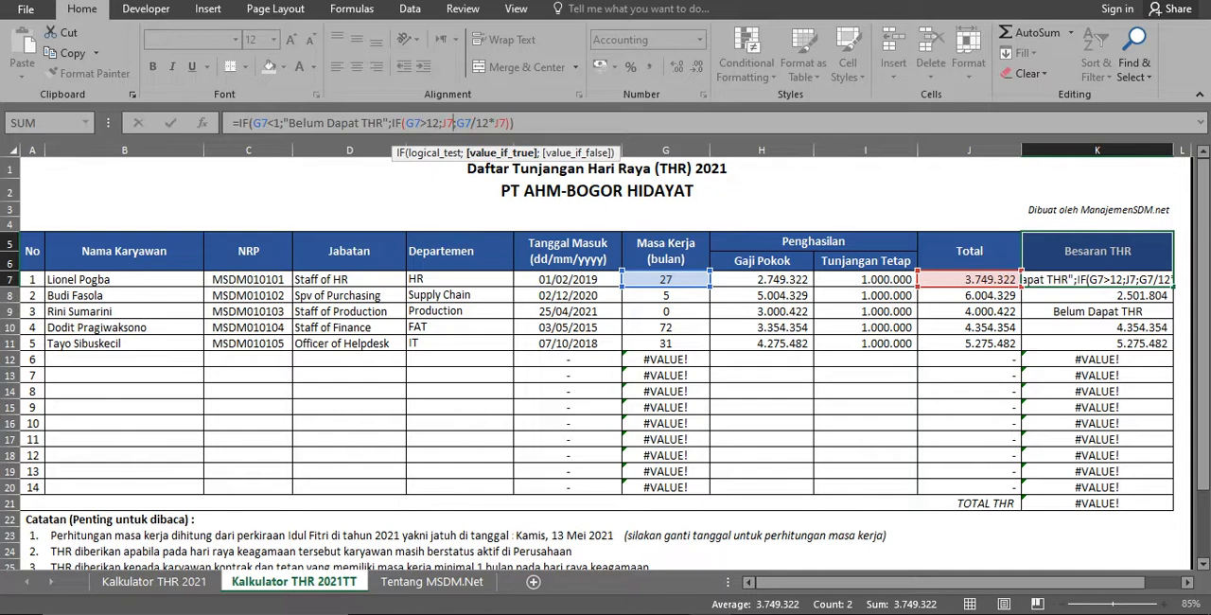
pyautogui.press('Return')
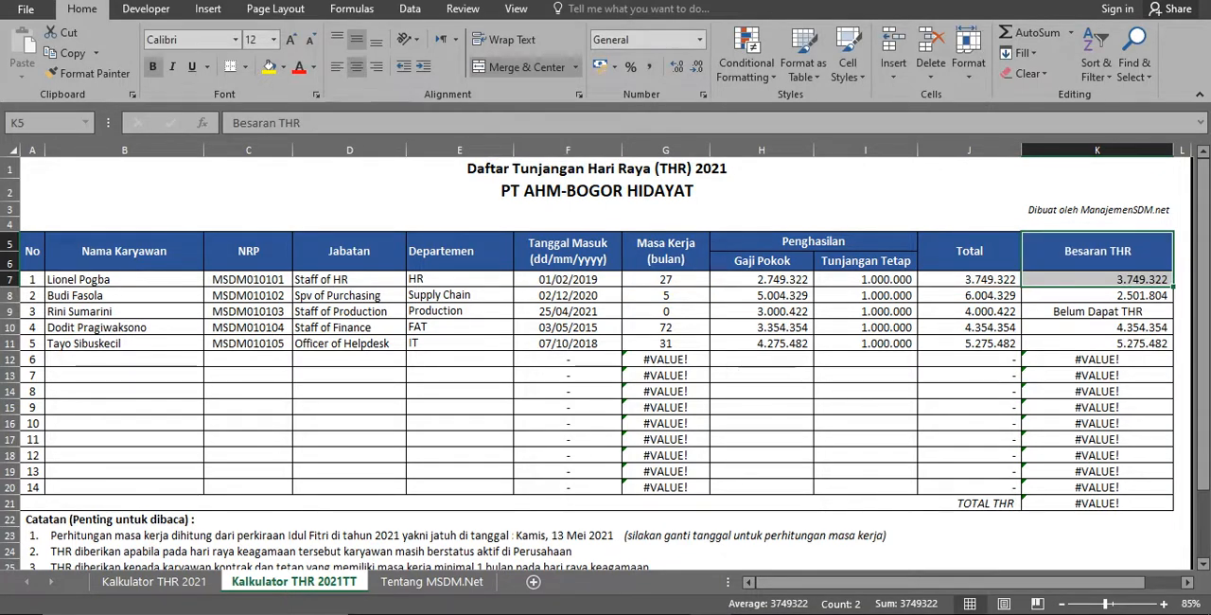
# - Test a Masa Kerja of 1 month in G9, check the allowance in column K, and undo the entry
pyautogui.click(665, 312)
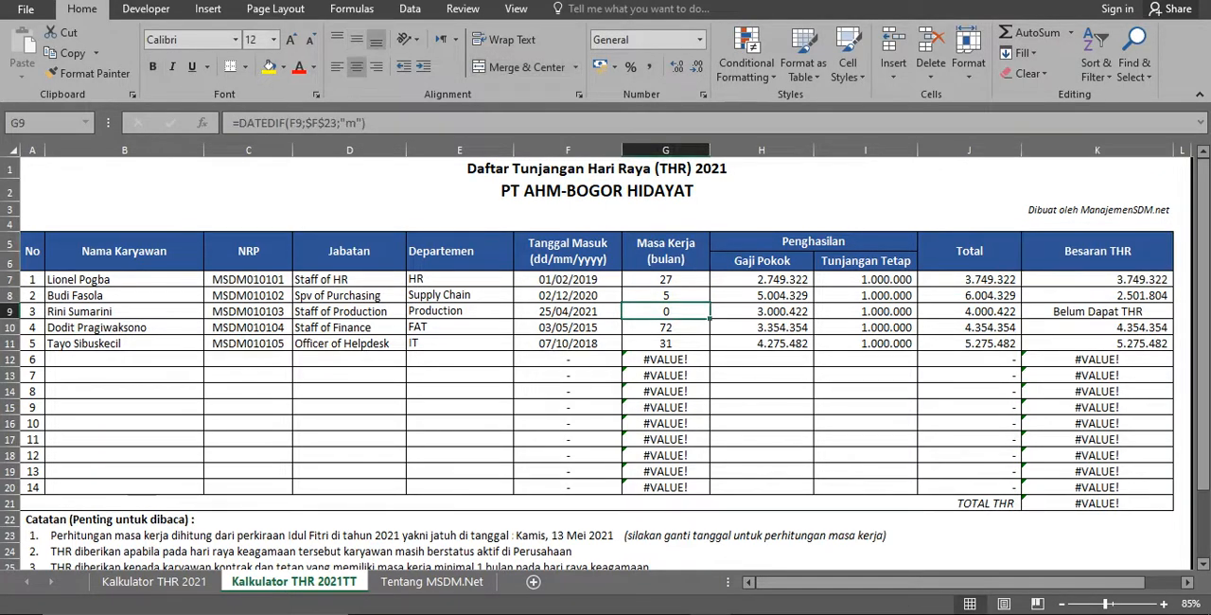
pyautogui.doubleClick(665, 312)
pyautogui.write('1')
pyautogui.click(665, 360)
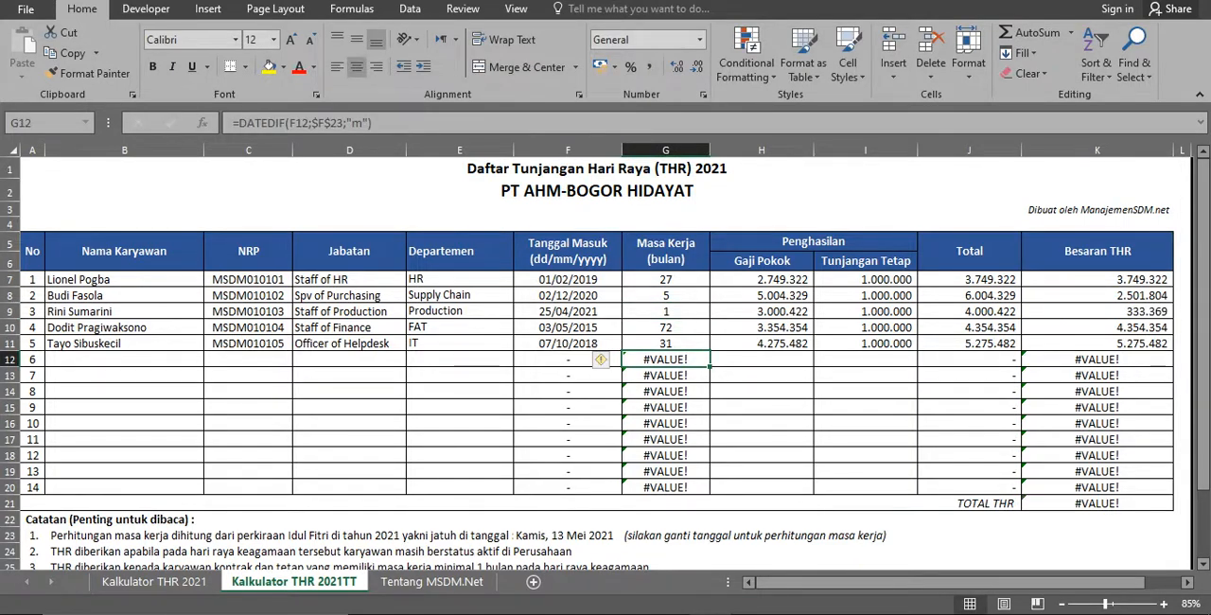
pyautogui.click(1097, 295)
pyautogui.click(1097, 327)
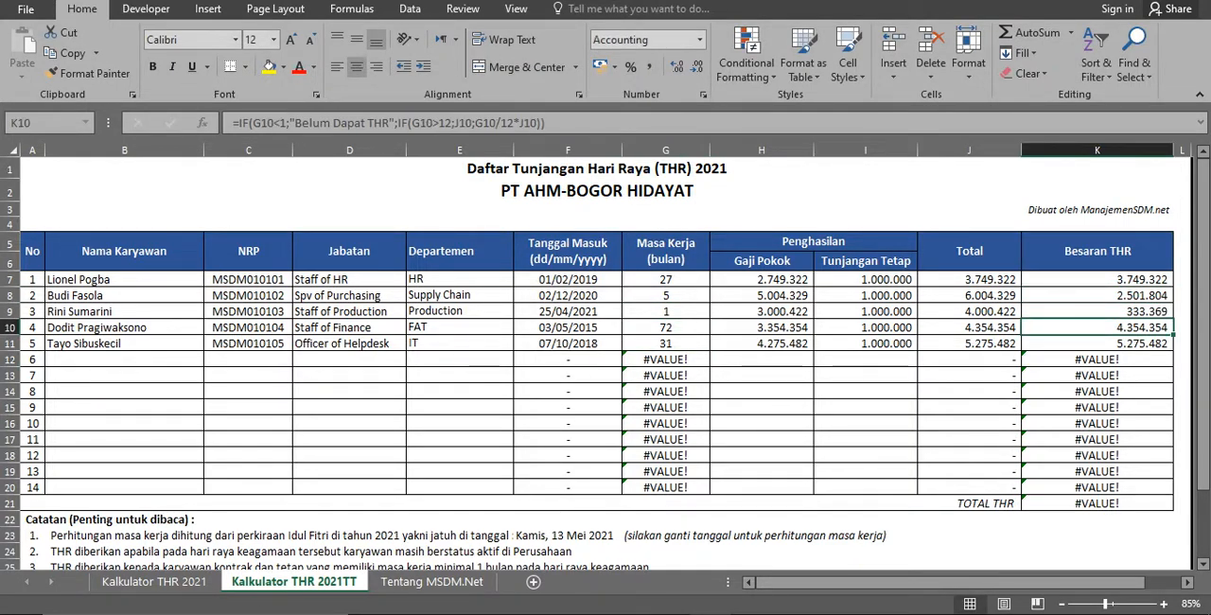
pyautogui.click(1097, 311)
pyautogui.hotkey('ctrl', 'z')
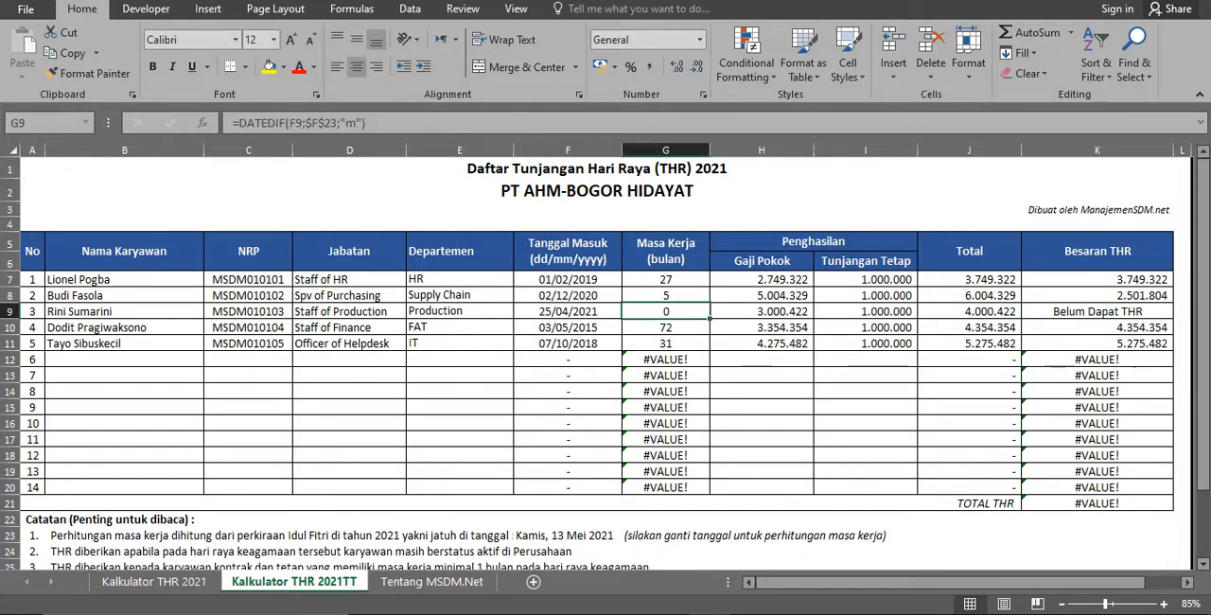
# - Review the table's input columns from No to Tanggal Masuk, ending at the third employee's Masa Kerja in G9
pyautogui.click(762, 376)
pyautogui.click(762, 328)
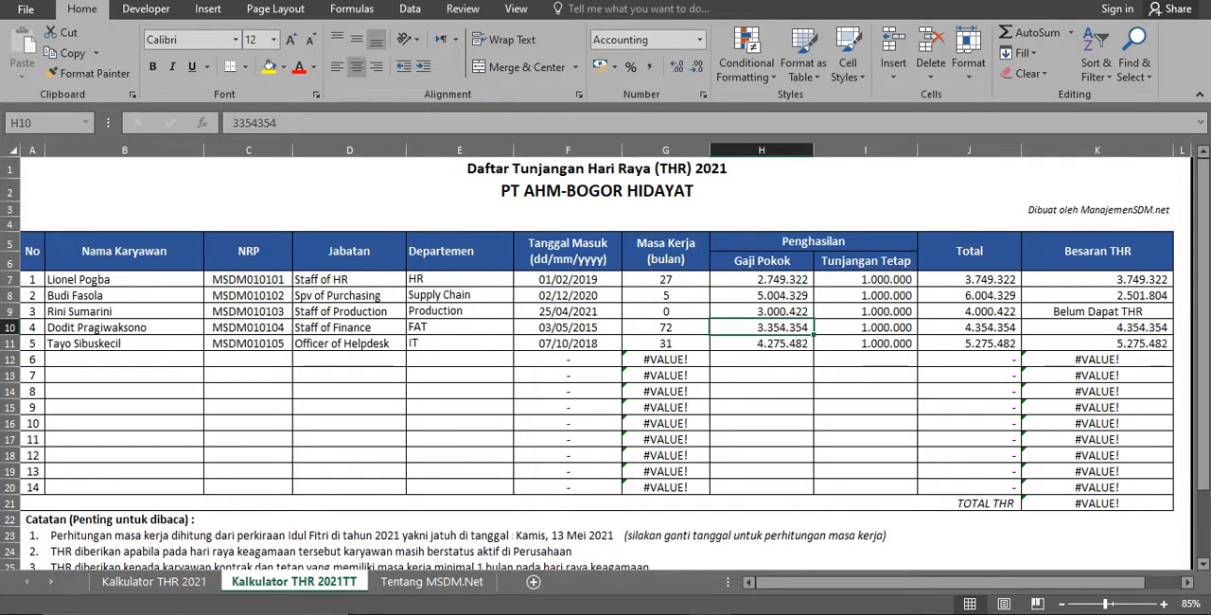
pyautogui.click(32, 328)
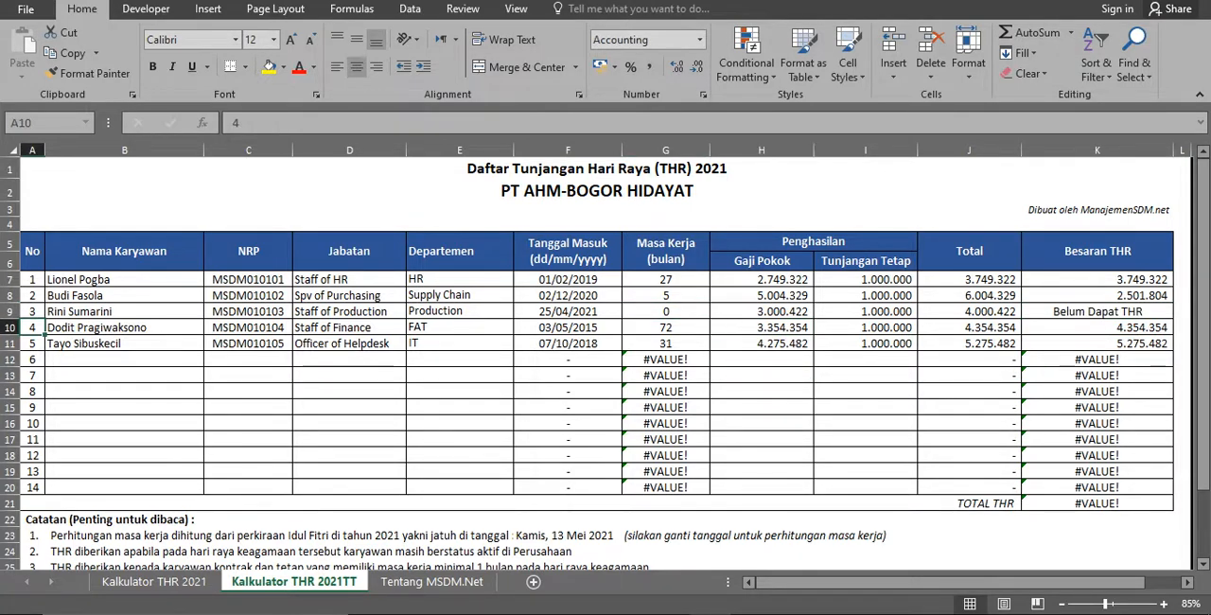
pyautogui.click(124, 344)
pyautogui.click(248, 327)
pyautogui.click(350, 343)
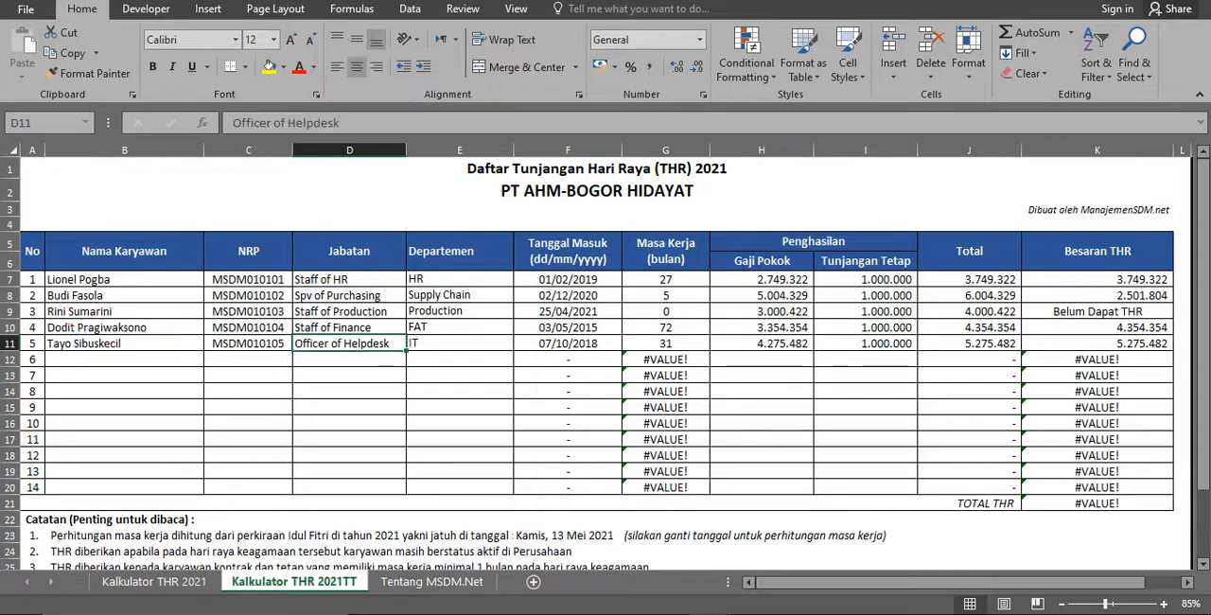
pyautogui.click(460, 343)
pyautogui.click(568, 296)
pyautogui.click(666, 312)
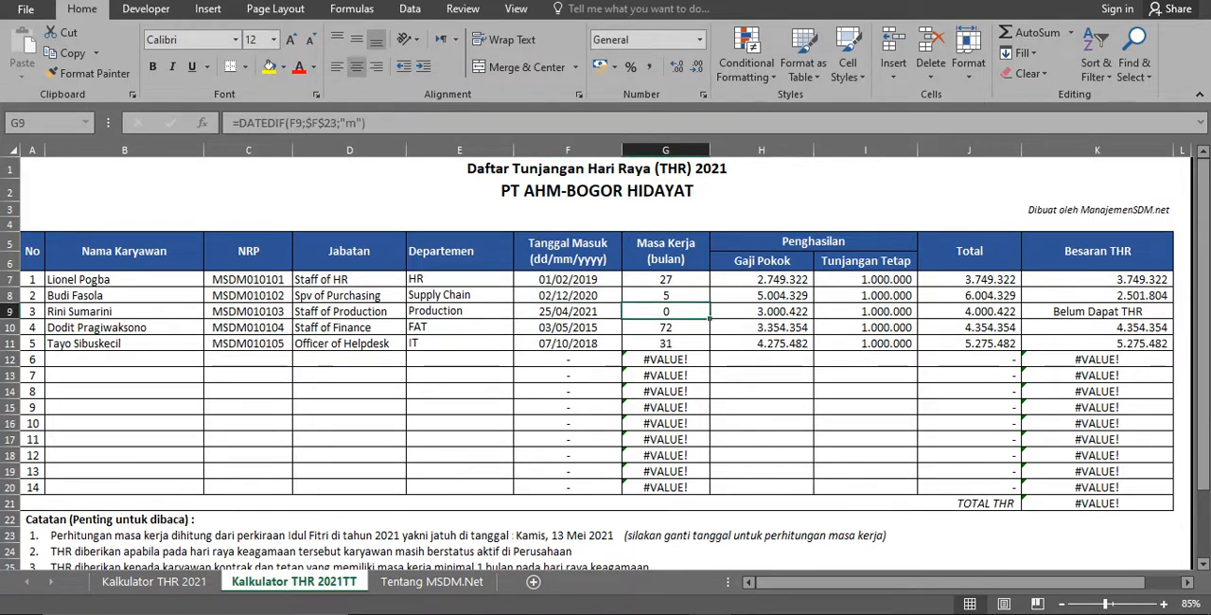
# - Examine the Gaji Pokok and Tunjangan Tetap columns and how they feed the Total column for the first three employees
pyautogui.click(762, 261)
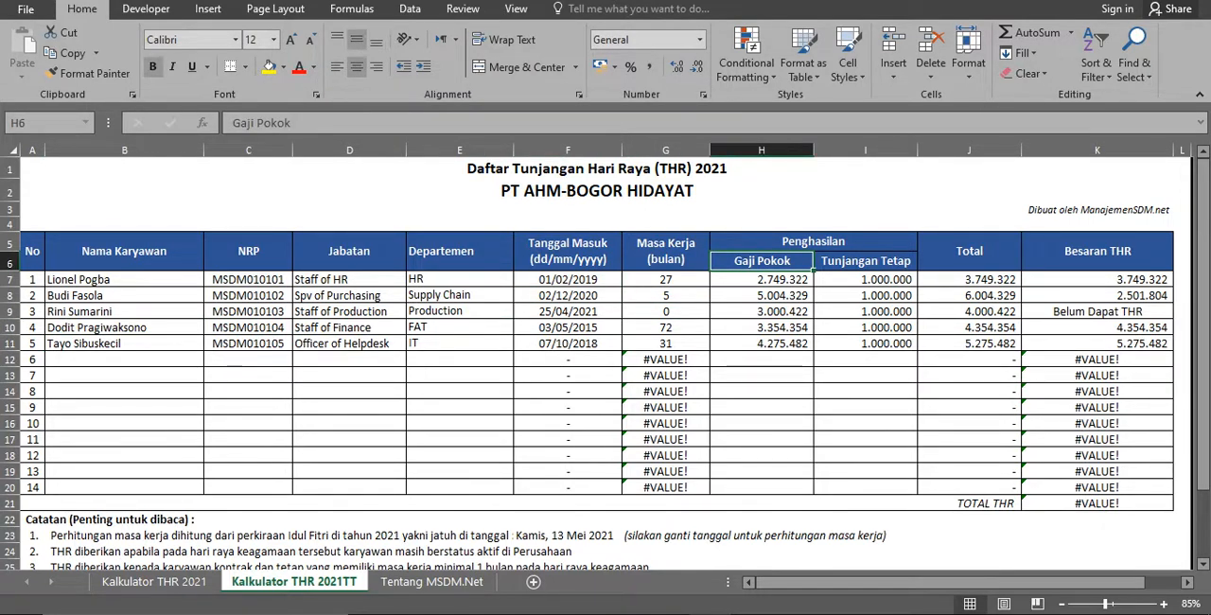
pyautogui.click(865, 261)
pyautogui.moveTo(865, 343); pyautogui.dragTo(864, 280)
pyautogui.click(969, 281)
pyautogui.moveTo(969, 295); pyautogui.dragTo(761, 295)
pyautogui.click(968, 311)
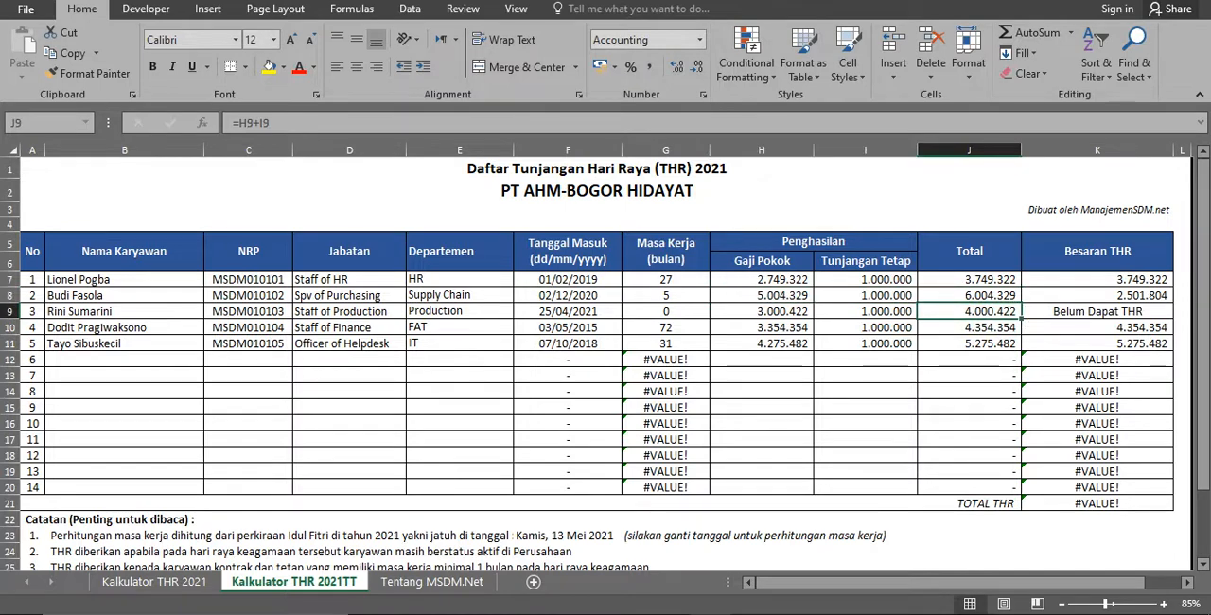
# - Trace the second employee's Total formula in J8 back to the base salary in H8 and fixed allowance in I8
pyautogui.click(969, 280)
pyautogui.click(969, 295)
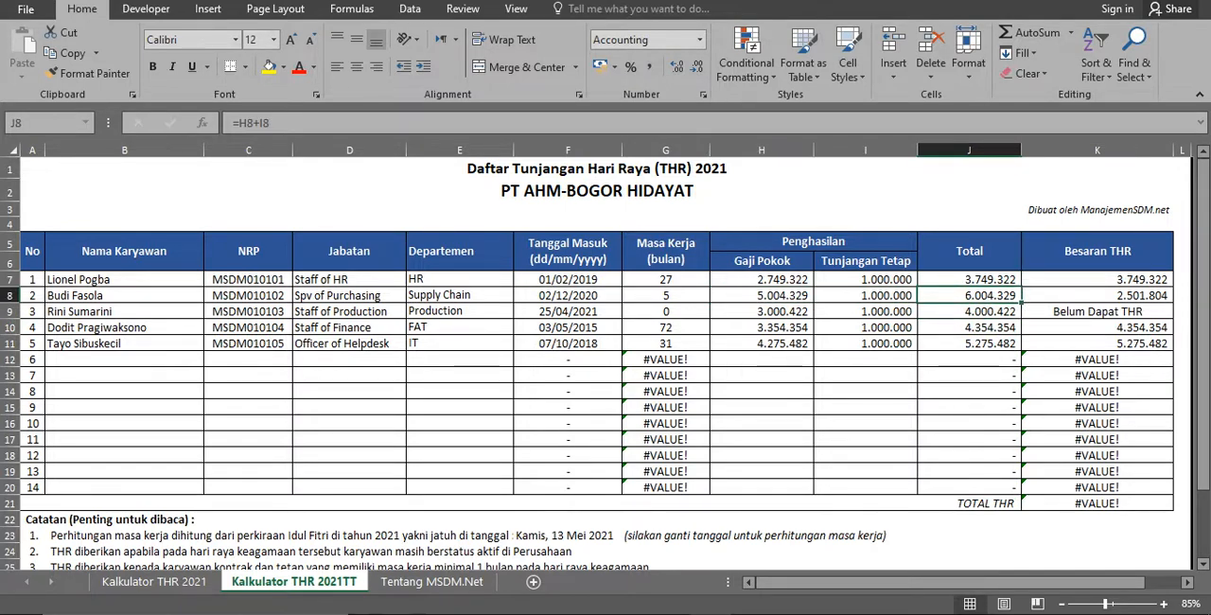
pyautogui.click(761, 295)
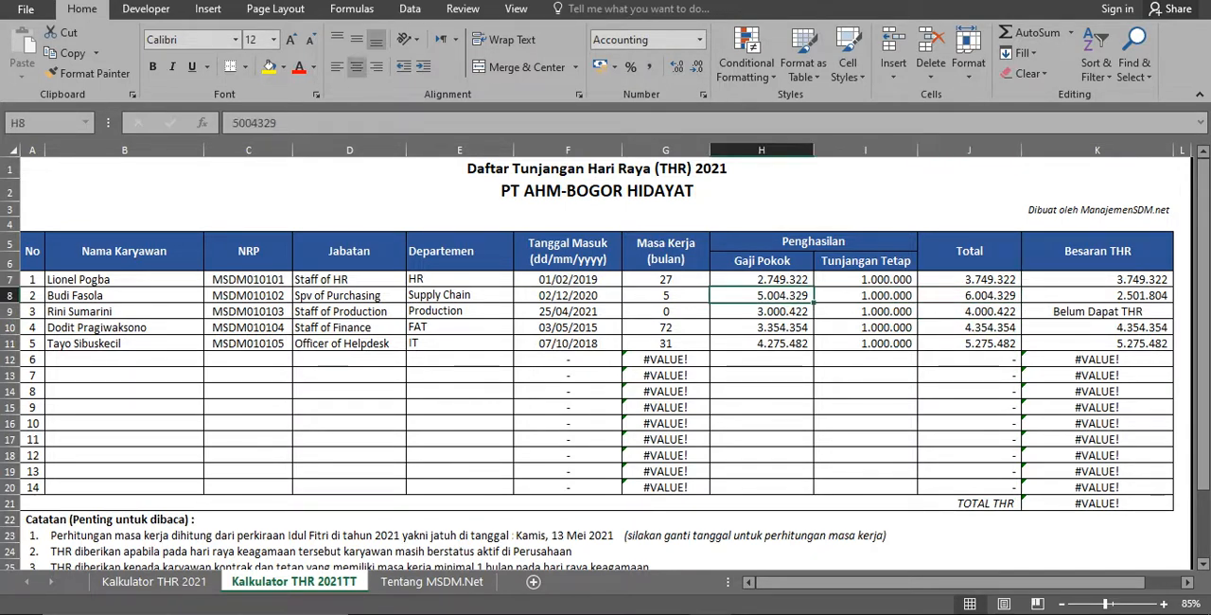
pyautogui.click(864, 295)
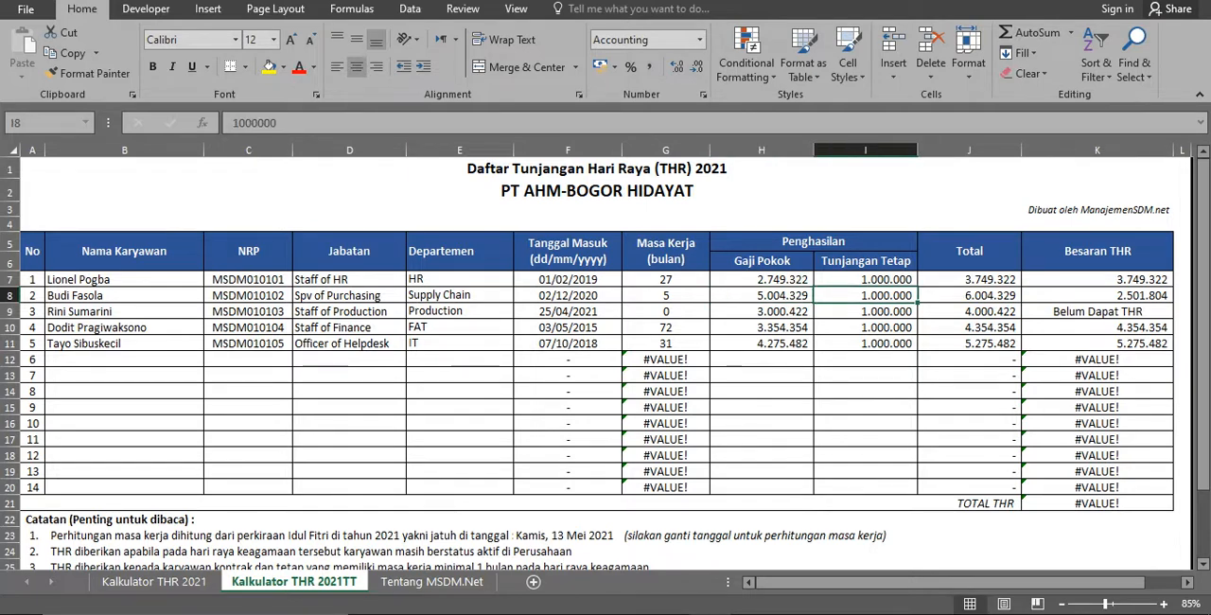
pyautogui.click(968, 295)
pyautogui.press('F2')
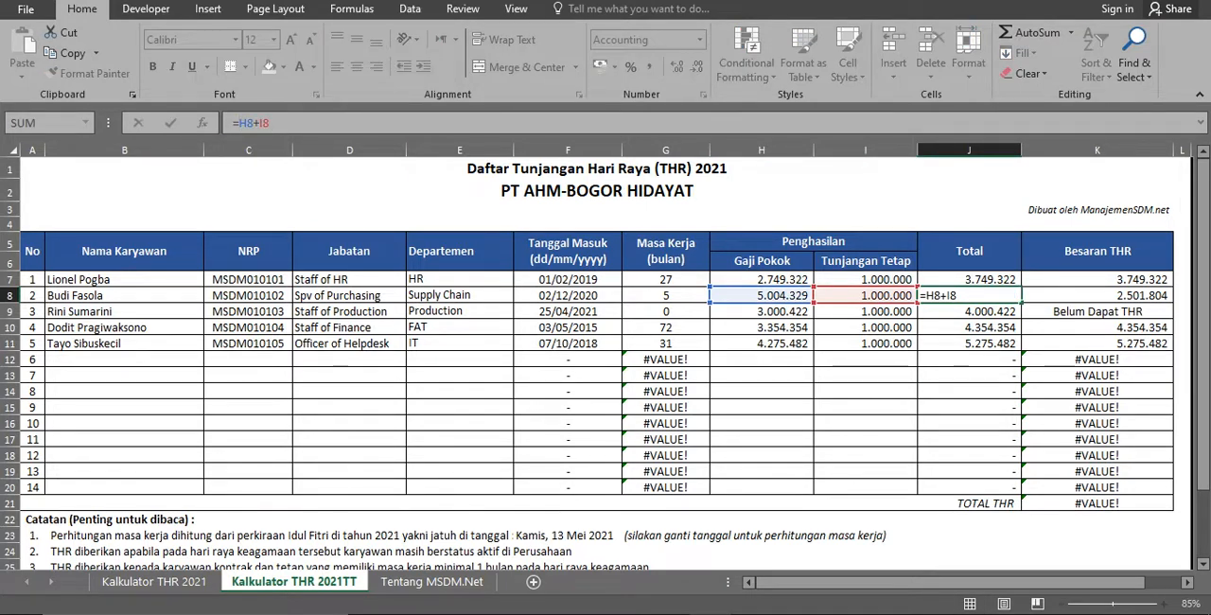
pyautogui.press('Return')
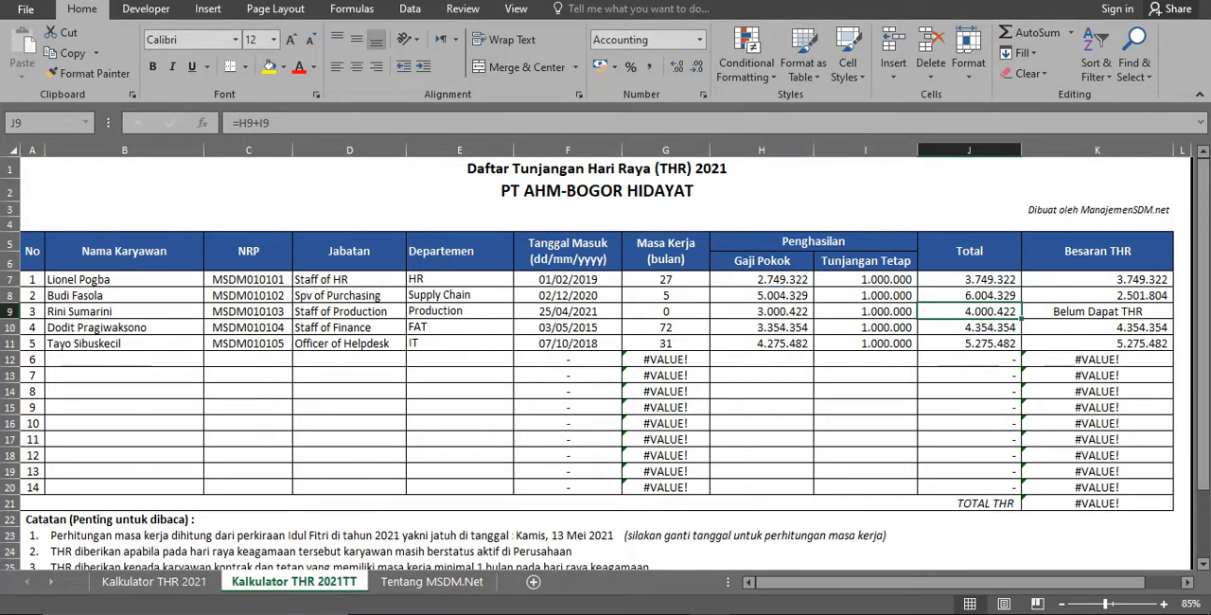
# - Check the second employee's Besaran THR in K8 against the Masa Kerja in G8 and Total in J8
pyautogui.click(1097, 250)
pyautogui.click(1098, 295)
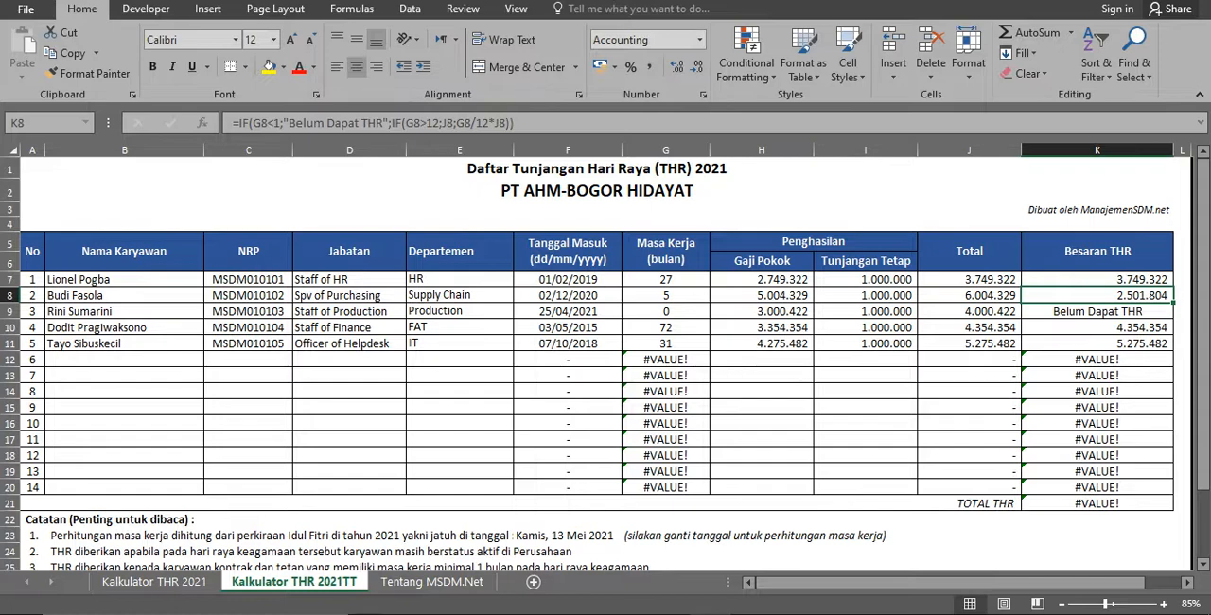
pyautogui.click(666, 295)
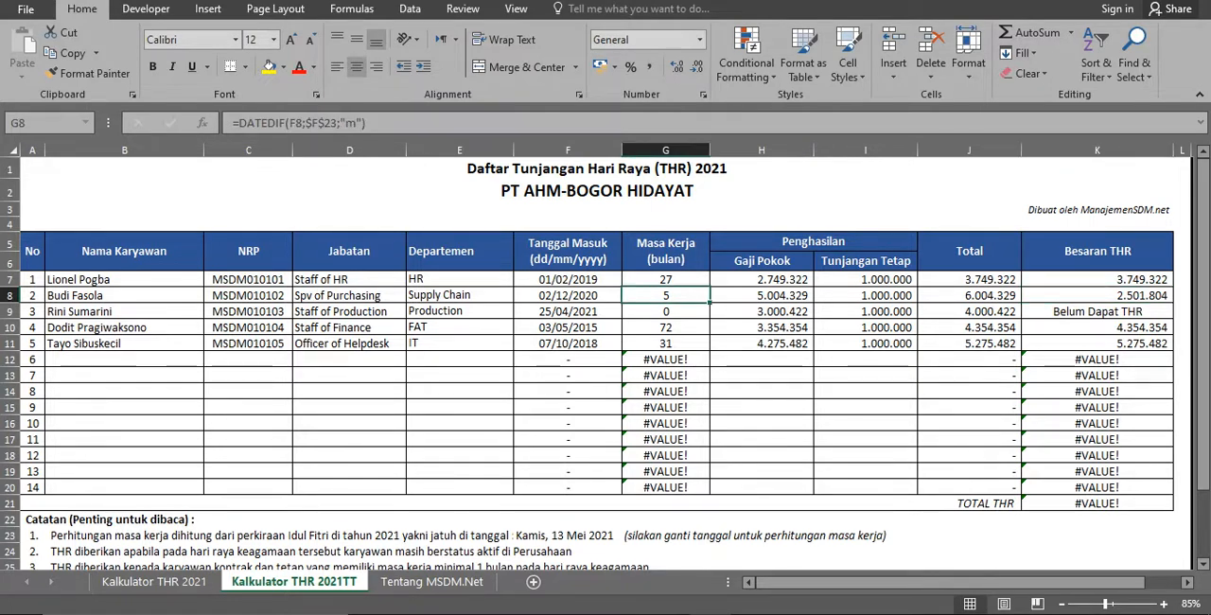
pyautogui.click(969, 296)
pyautogui.click(1097, 295)
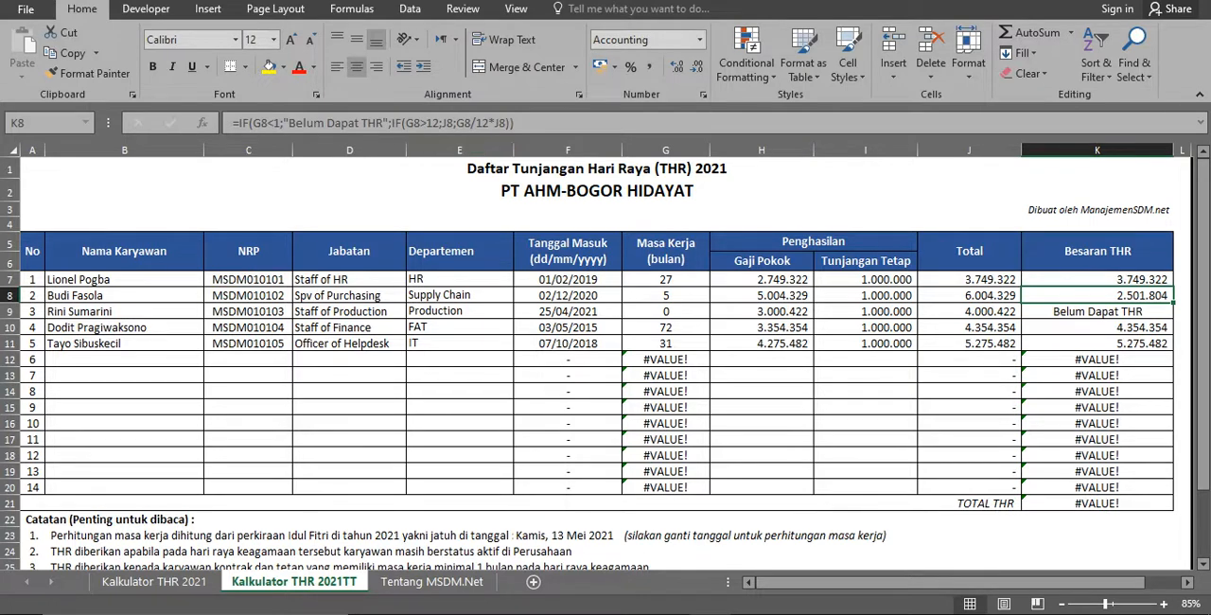
# - Open the IF formula in K8 and highlight its J8 result, G8 reference and 12-month threshold for reading
pyautogui.press('F2')
pyautogui.doubleClick(448, 123)
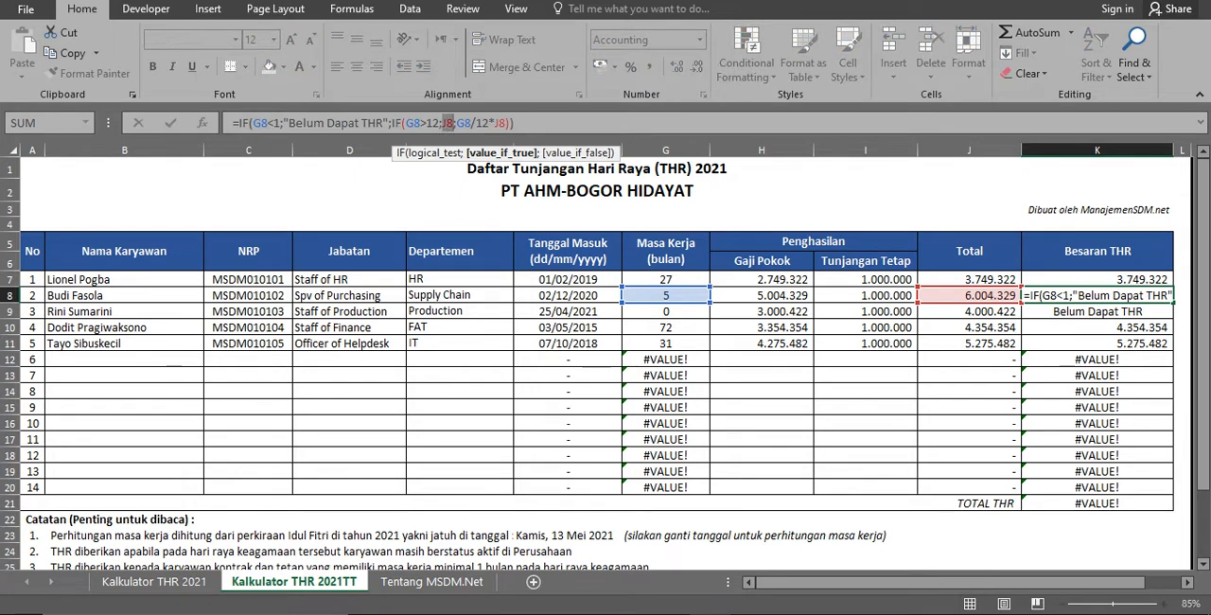
pyautogui.doubleClick(414, 123)
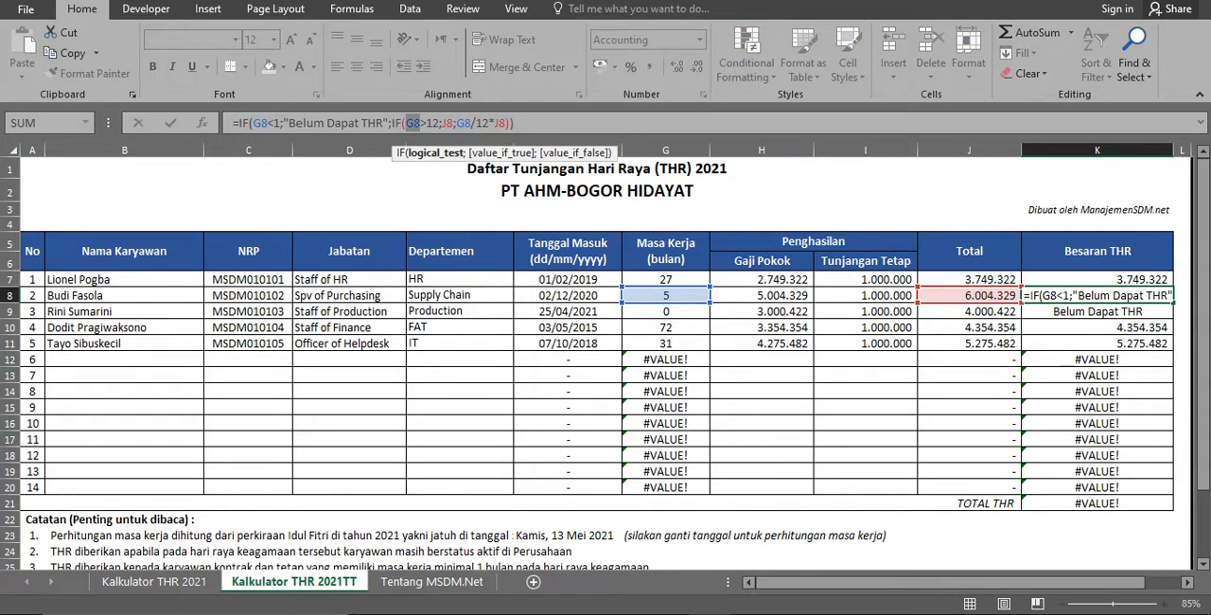
pyautogui.doubleClick(433, 123)
pyautogui.press('Return')
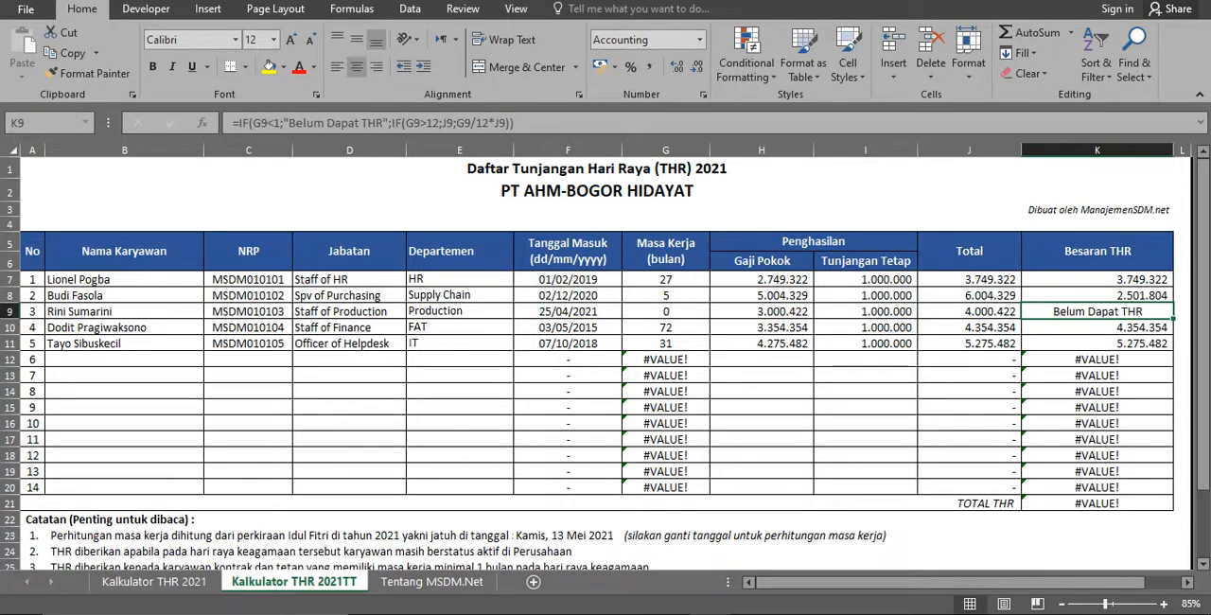
# - Compare the minimum-service note in row 25 with the second and third employees' Masa Kerja in G8 and G9
pyautogui.click(609, 565)
pyautogui.moveTo(1203, 191); pyautogui.dragTo(1203, 205)
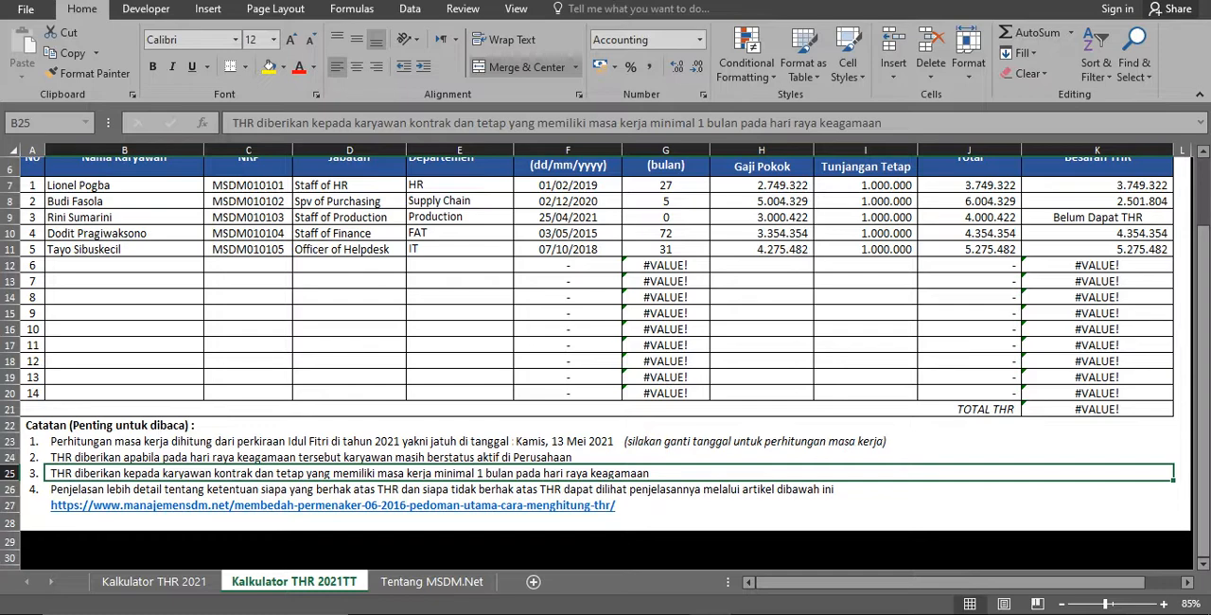
pyautogui.scroll(2, 605, 360)
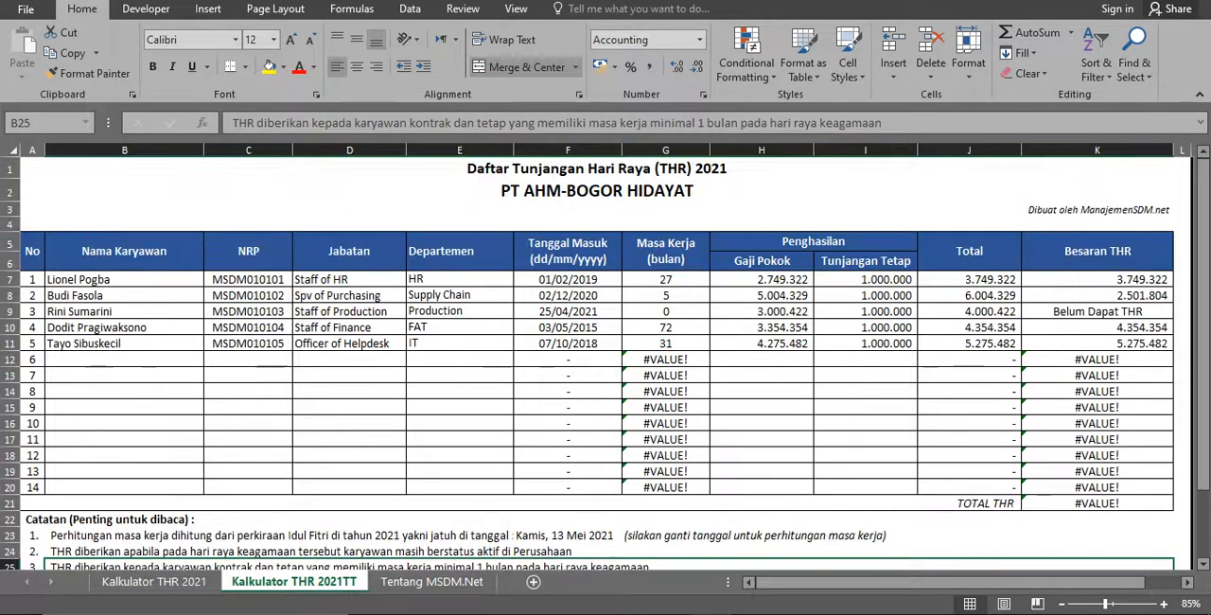
pyautogui.click(665, 295)
pyautogui.click(665, 311)
pyautogui.click(666, 295)
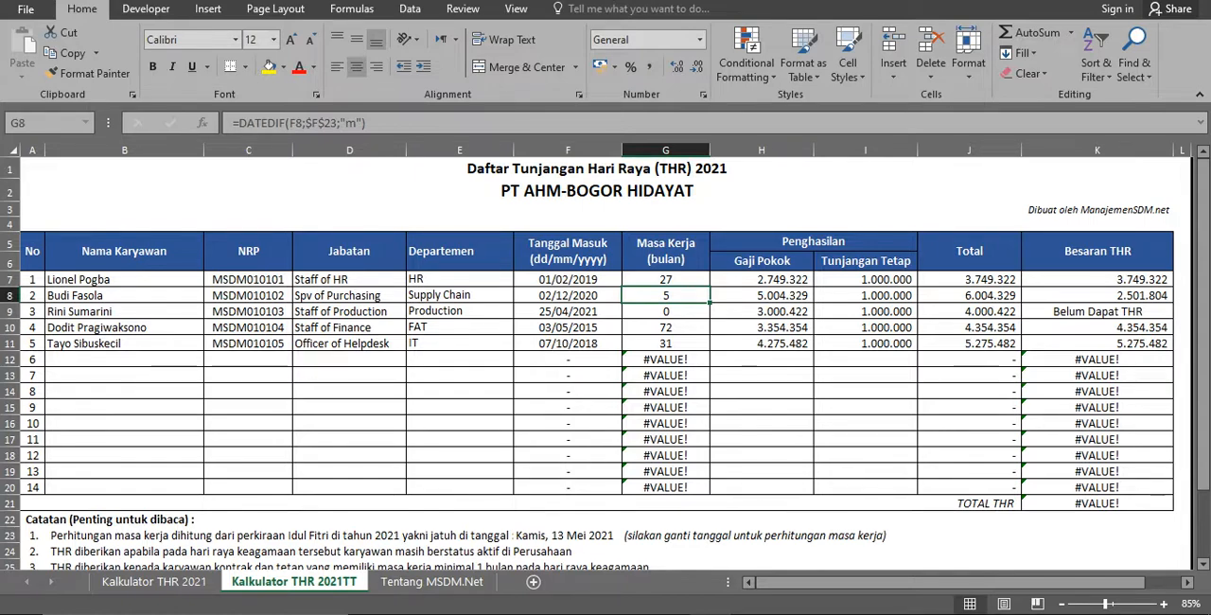
# - Inspect the DATEDIF formula in G7, highlight its $F$23 reference, and check it against the Idul Fitri date in F23
pyautogui.click(665, 280)
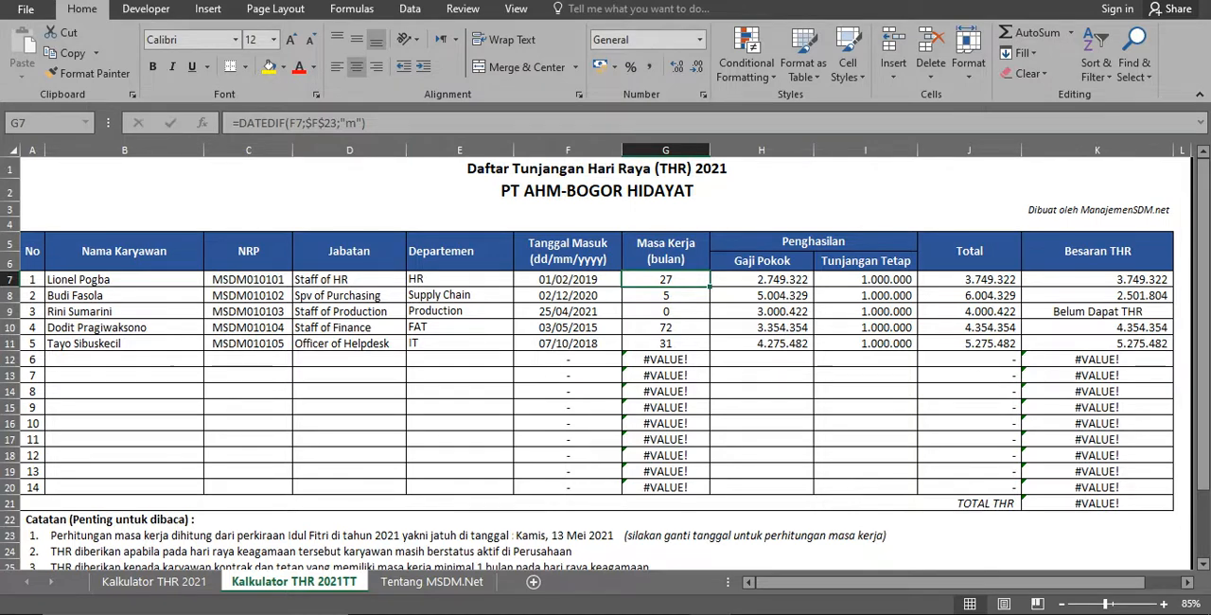
pyautogui.press('F2')
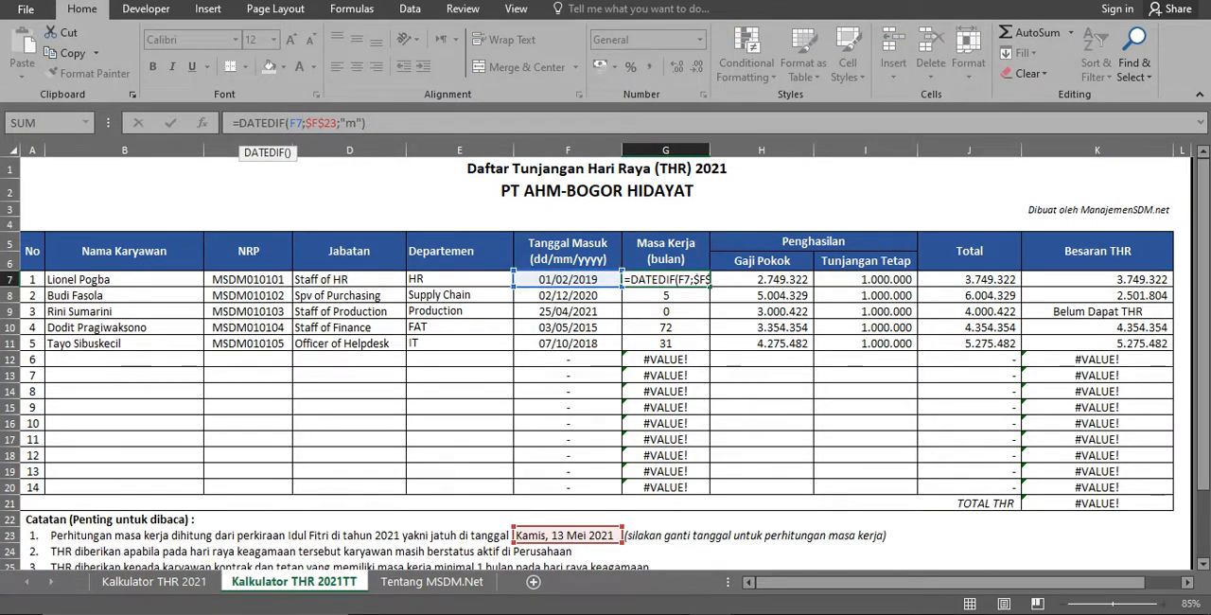
pyautogui.doubleClick(322, 123)
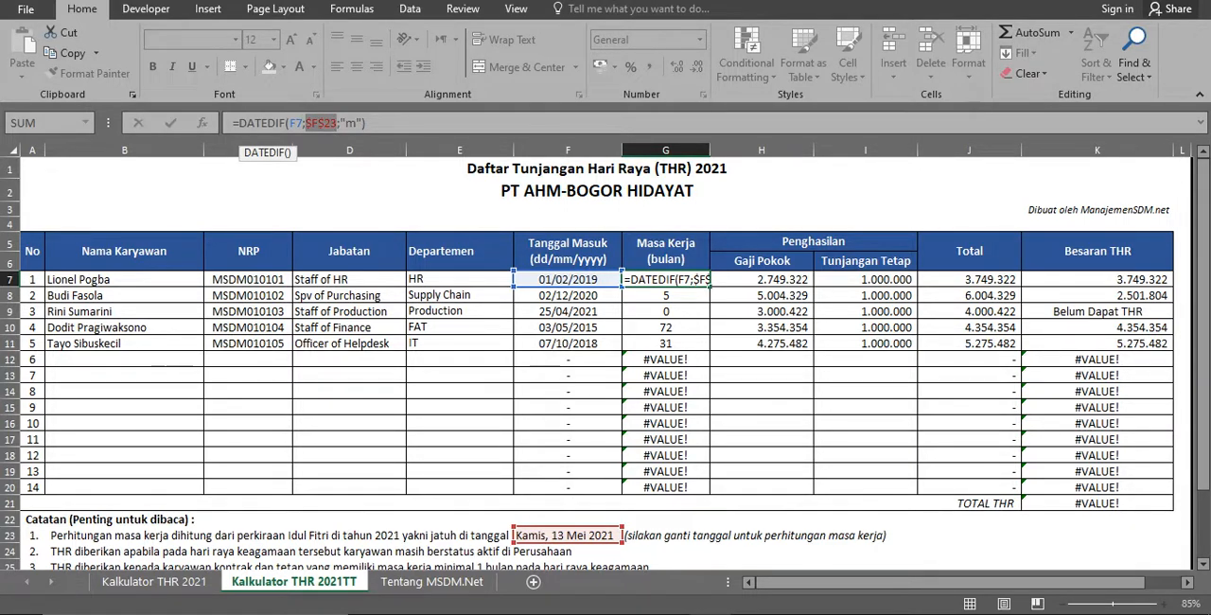
pyautogui.press('Return')
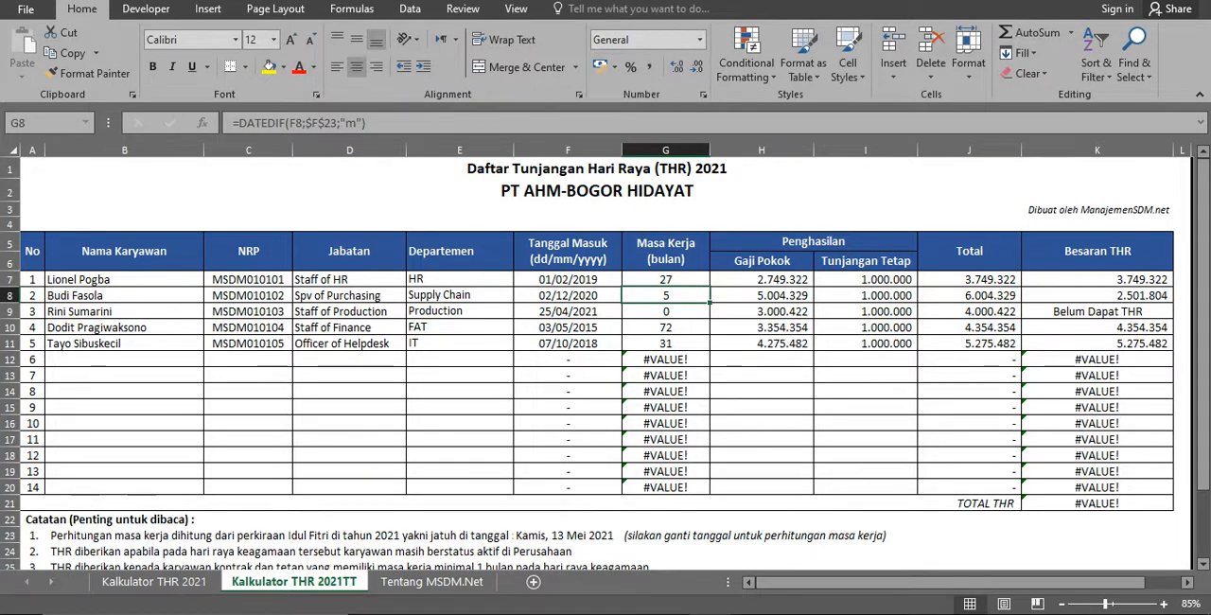
pyautogui.click(567, 536)
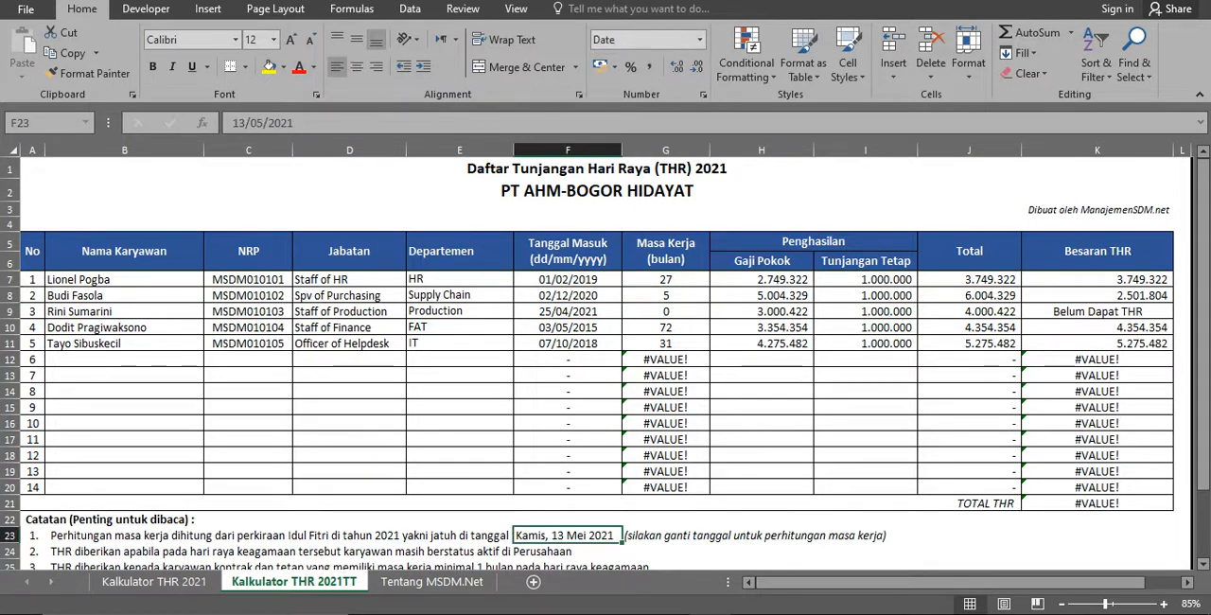
pyautogui.click(667, 280)
pyautogui.click(667, 295)
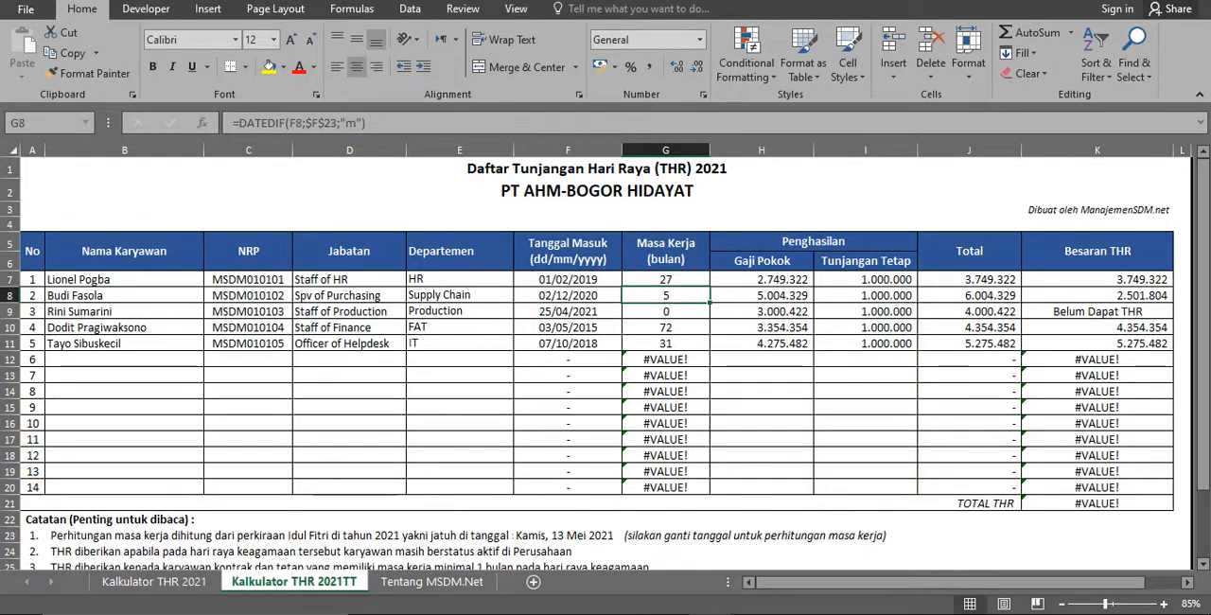
# - Open the IF formula in K7 and highlight its 12-month threshold and J7 result for reading
pyautogui.click(762, 280)
pyautogui.click(866, 280)
pyautogui.moveTo(1098, 296); pyautogui.dragTo(1098, 281)
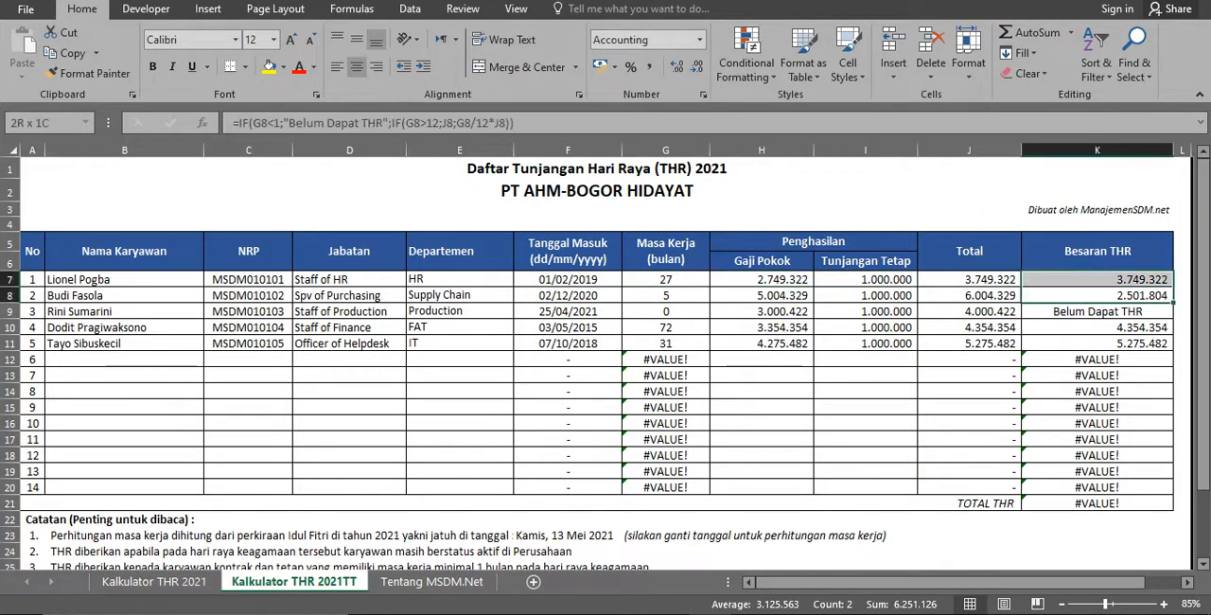
pyautogui.click(1098, 280)
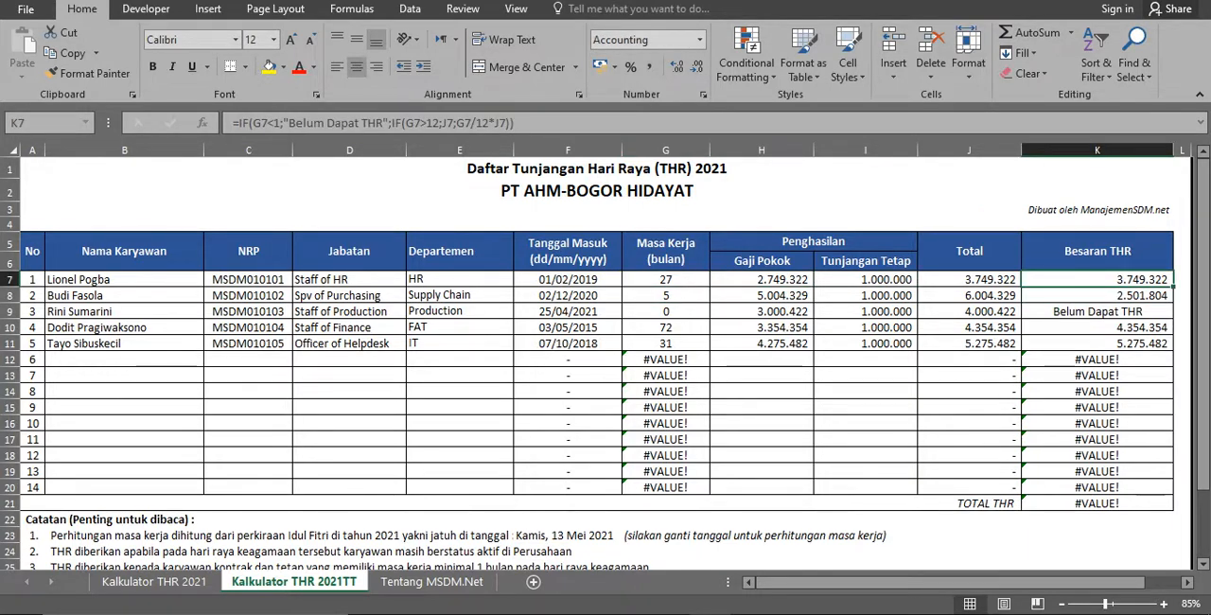
pyautogui.click(352, 123)
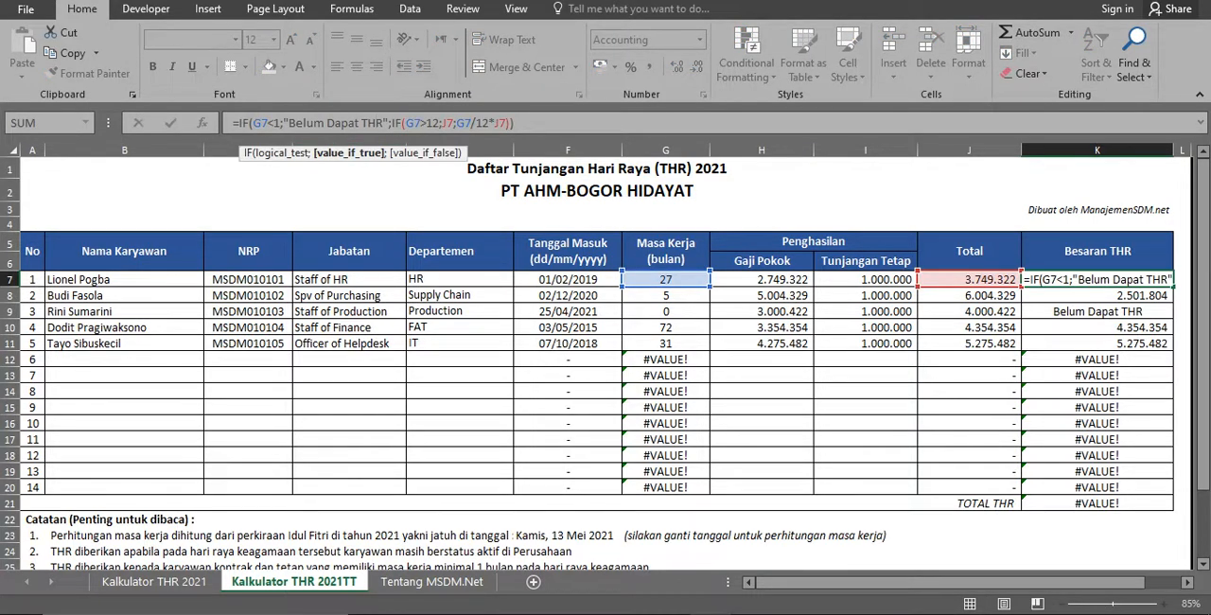
pyautogui.doubleClick(433, 123)
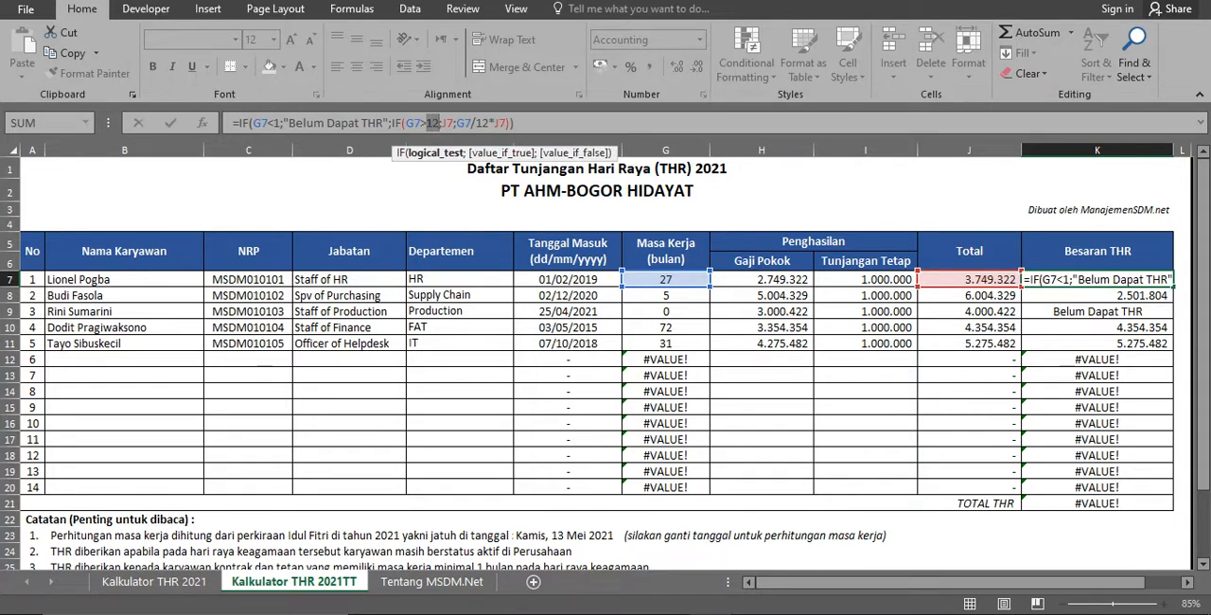
pyautogui.doubleClick(448, 123)
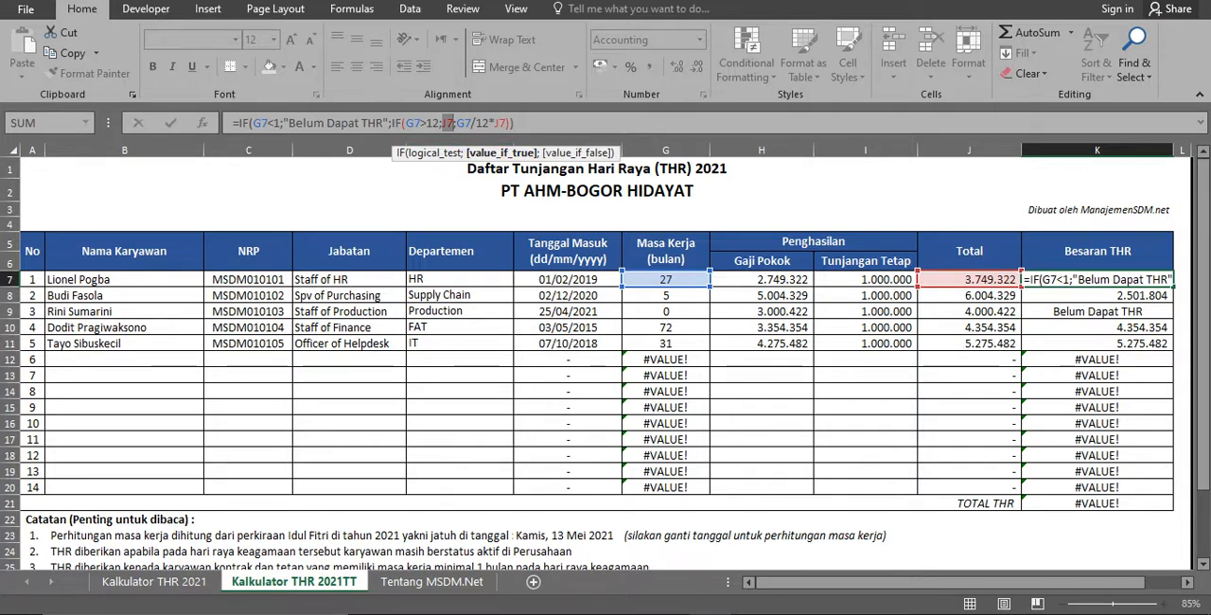
pyautogui.doubleClick(432, 123)
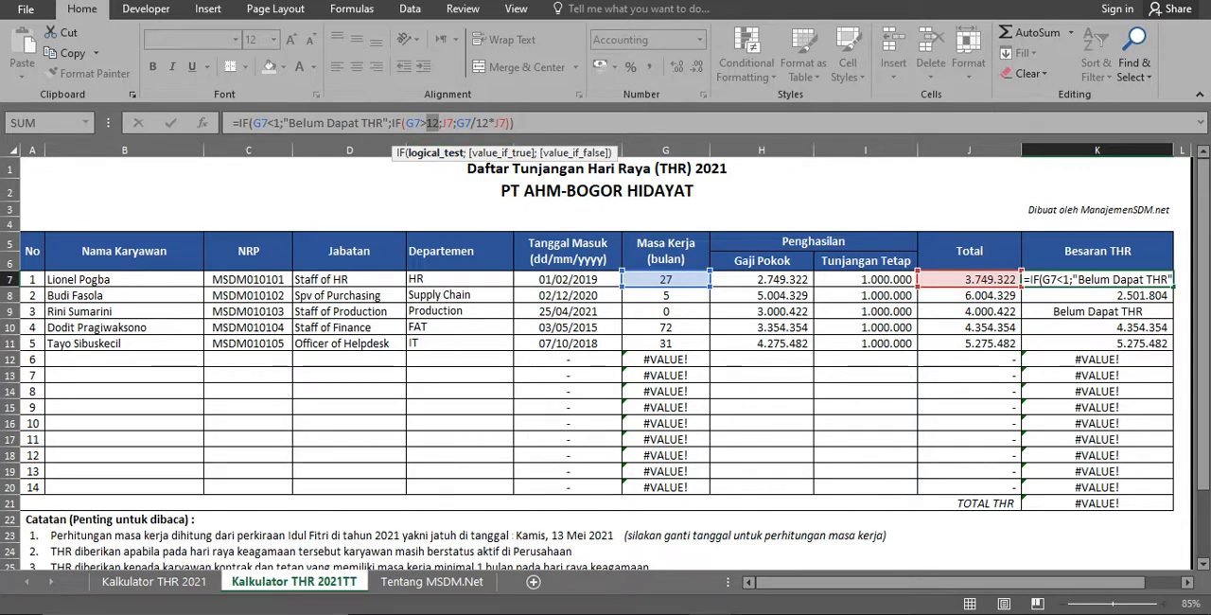
pyautogui.click(233, 123)
pyautogui.doubleClick(448, 123)
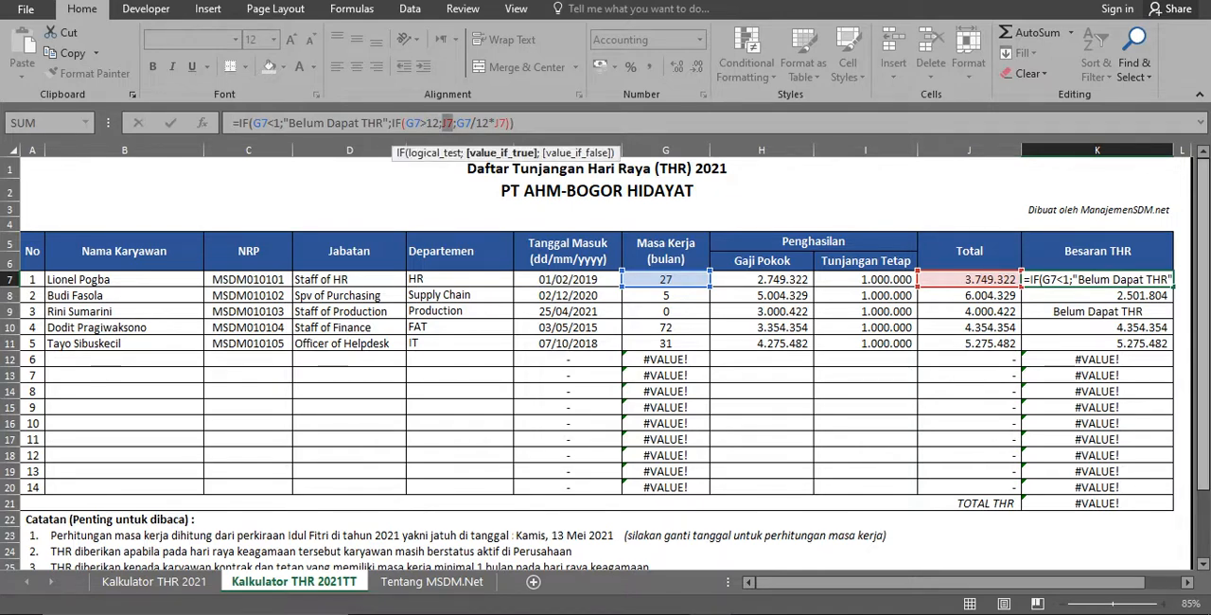
pyautogui.moveTo(1203, 274); pyautogui.dragTo(1202, 408)
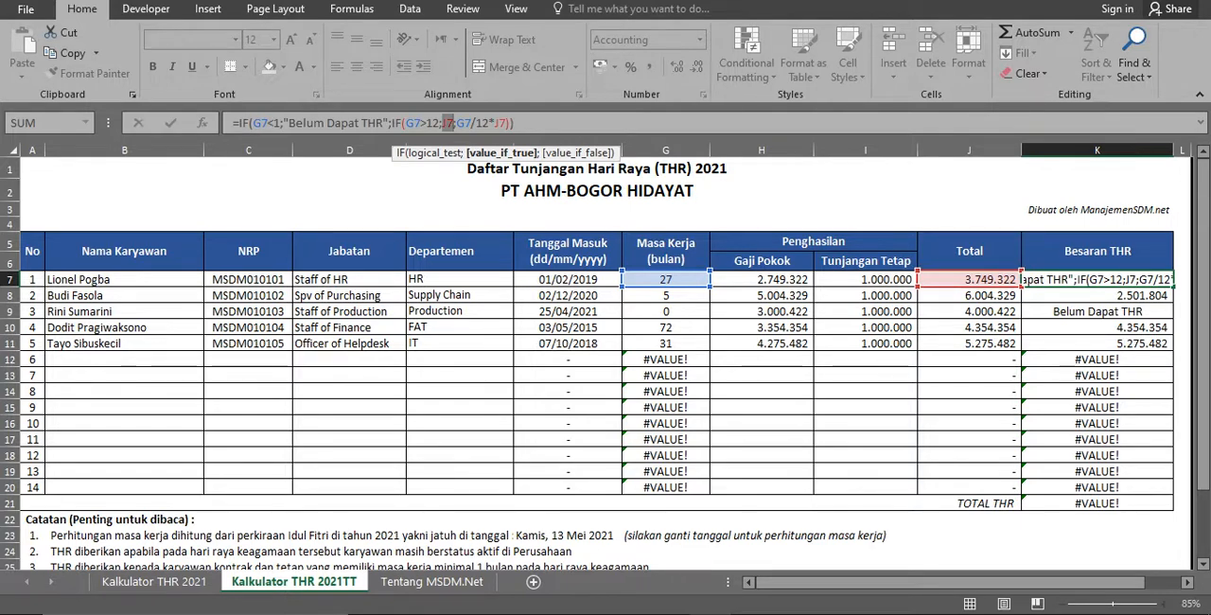
# - Highlight the divisor 12 and the J7 multiplier in K7's pro-rata part, and close the formula without changing it
pyautogui.click(479, 124)
pyautogui.doubleClick(482, 123)
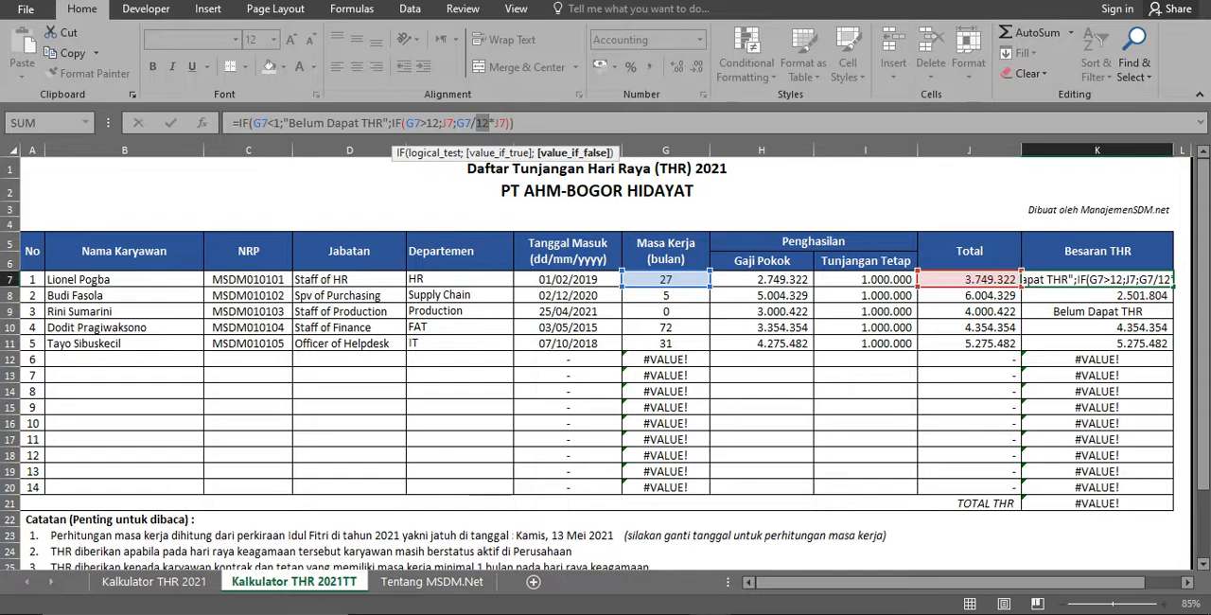
pyautogui.moveTo(495, 123); pyautogui.dragTo(506, 123)
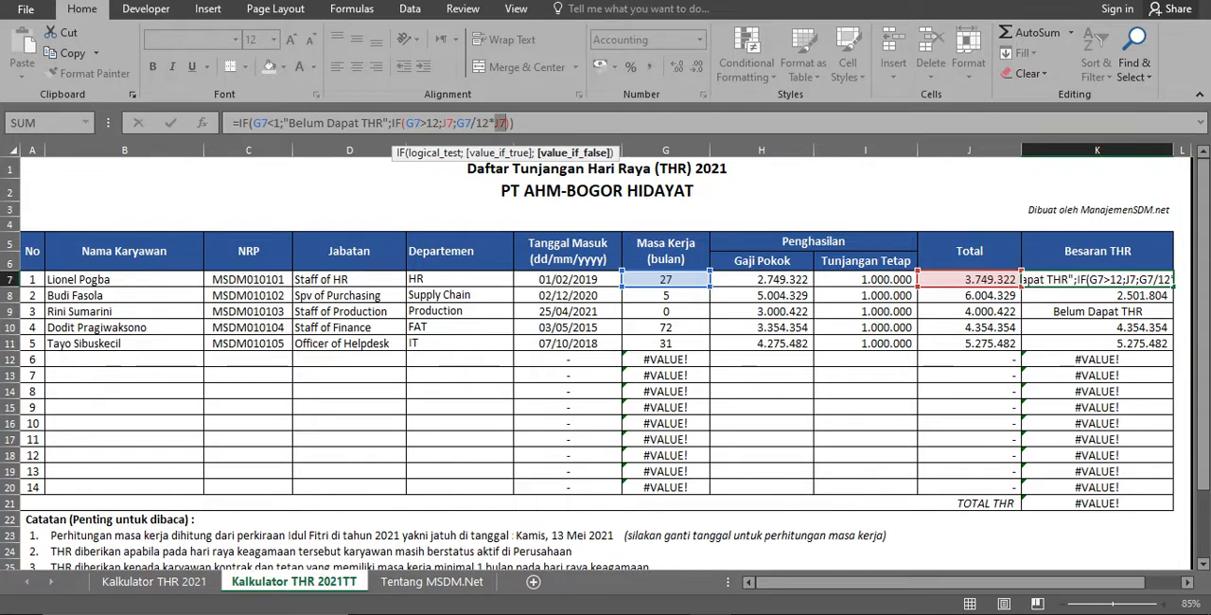
pyautogui.press('Return')
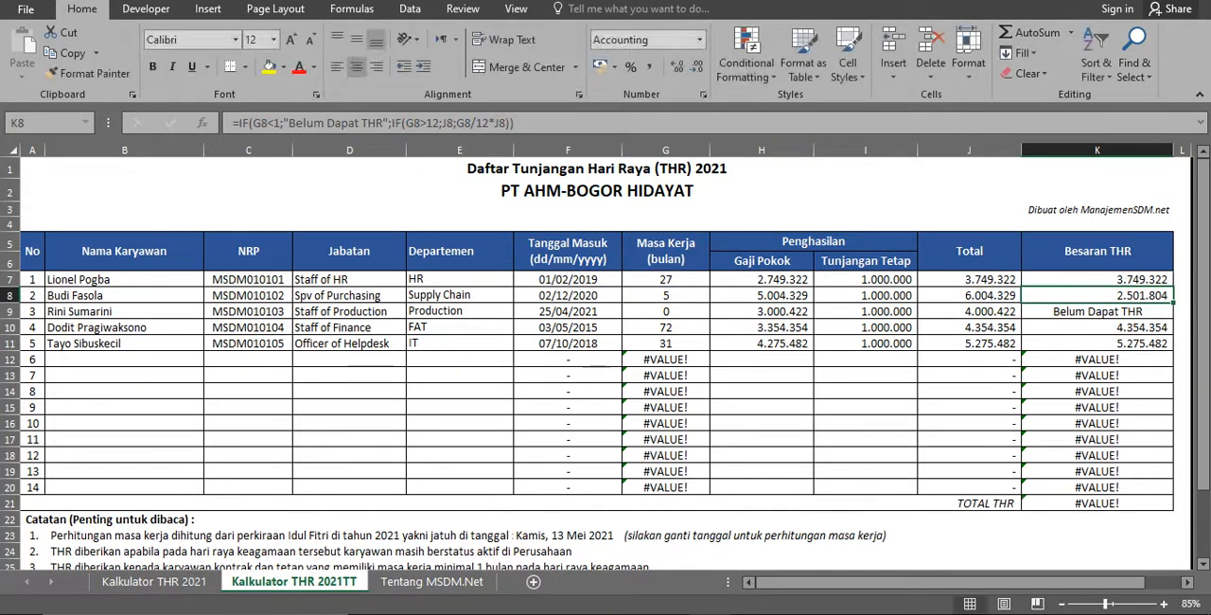
pyautogui.click(1098, 280)
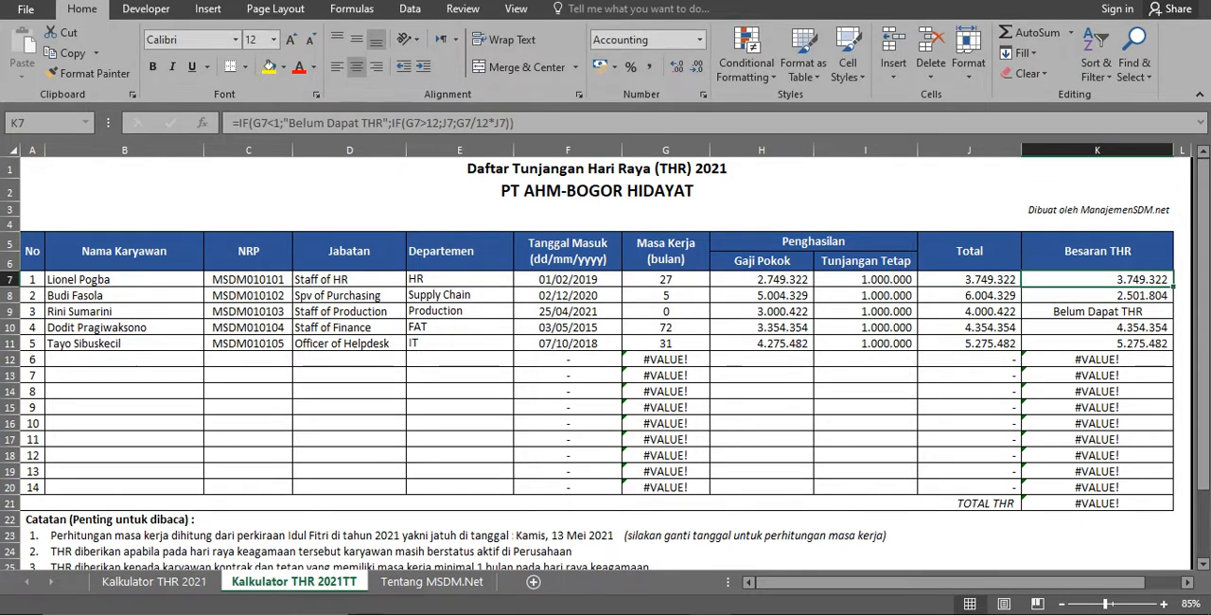
# - Try a Masa Kerja of 1 month in G9 for the third employee, who is marked Belum Dapat THR
pyautogui.click(1098, 311)
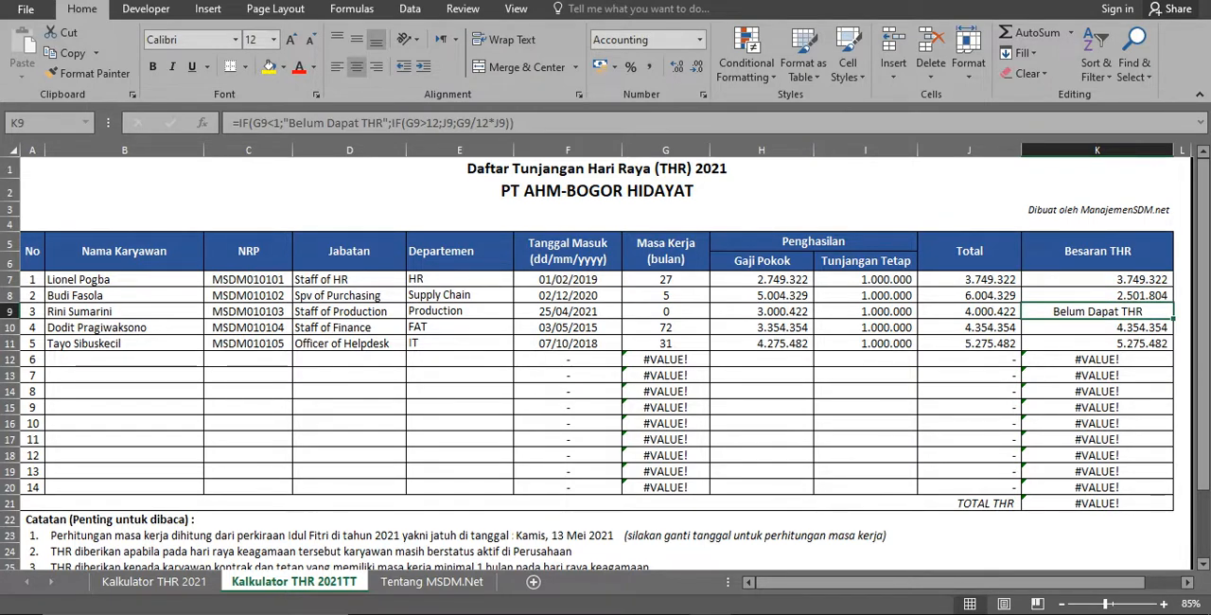
pyautogui.click(666, 312)
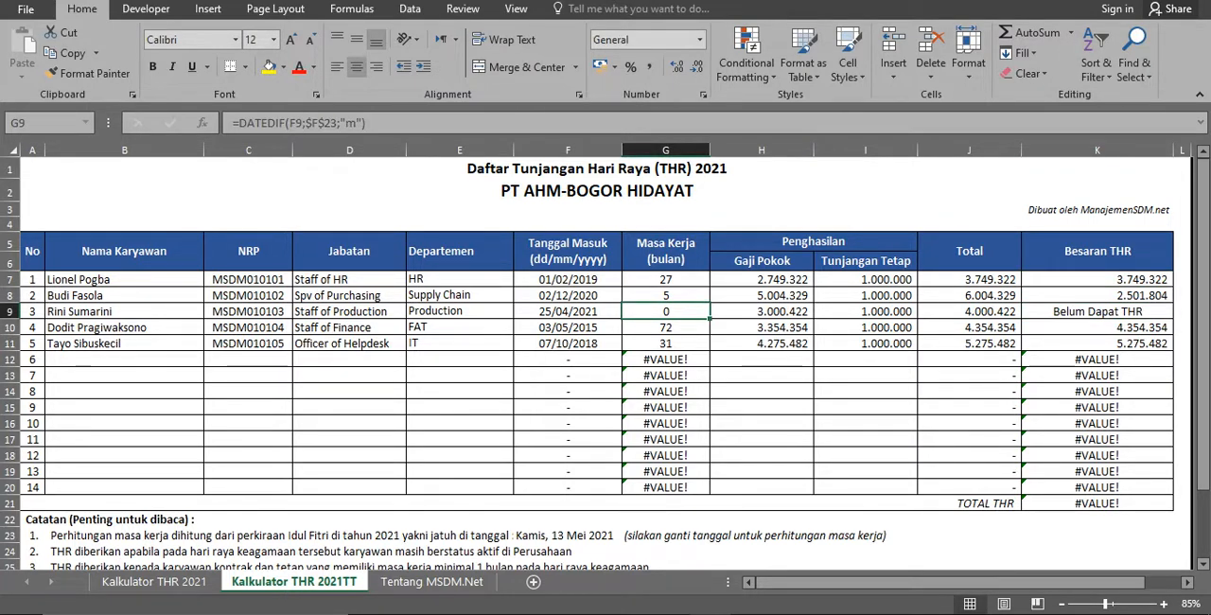
pyautogui.press('F2')
pyautogui.press('BackSpace')
pyautogui.press('BackSpace')
pyautogui.press('BackSpace')
pyautogui.press('BackSpace')
pyautogui.press('BackSpace')
pyautogui.press('BackSpace')
pyautogui.press('BackSpace')
pyautogui.press('BackSpace')
pyautogui.press('BackSpace')
pyautogui.press('BackSpace')
pyautogui.press('BackSpace')
pyautogui.press('BackSpace')
pyautogui.press('BackSpace')
pyautogui.press('BackSpace')
pyautogui.press('BackSpace')
pyautogui.press('BackSpace')
pyautogui.press('BackSpace')
pyautogui.press('BackSpace')
pyautogui.press('BackSpace')
pyautogui.press('BackSpace')
pyautogui.write('1')
pyautogui.click(762, 390)
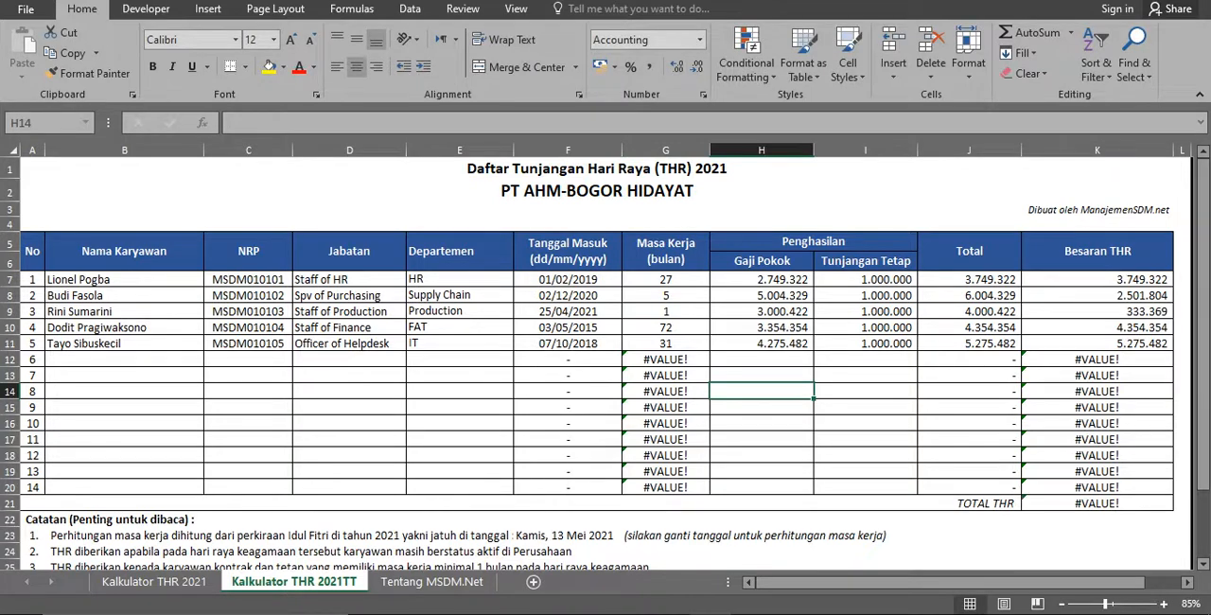
# - Check the third employee's Besaran THR in K9 and read its IF formula with the G9 and J9 references
pyautogui.click(1098, 328)
pyautogui.click(1098, 311)
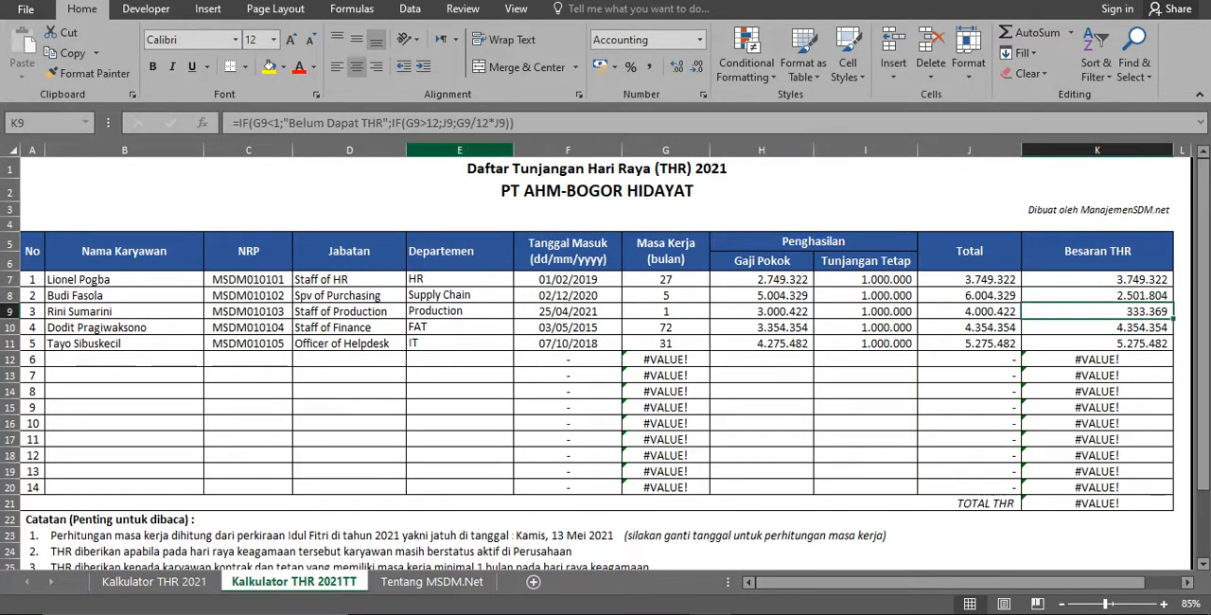
pyautogui.press('F2')
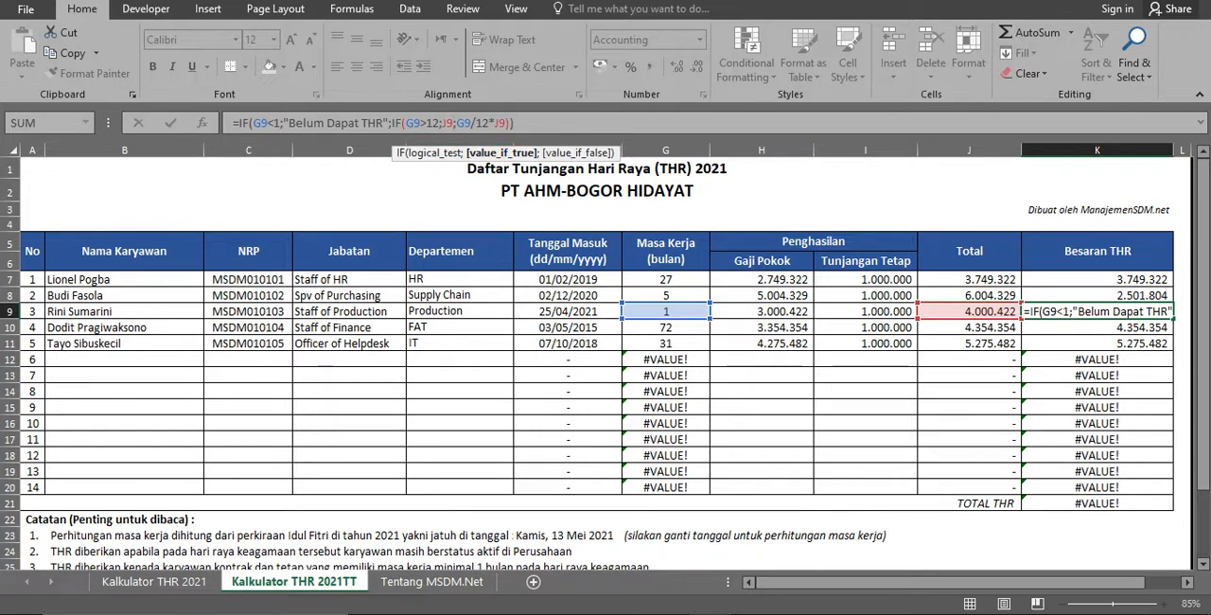
pyautogui.press('Return')
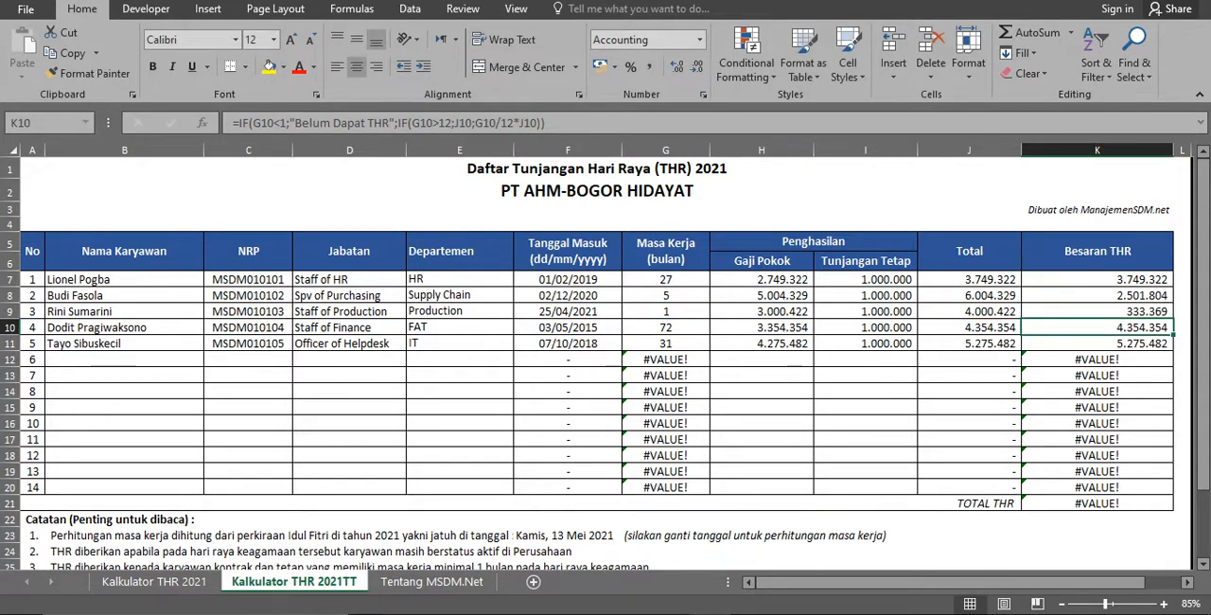
# - Undo the trial Masa Kerja entry in G9 to restore its DATEDIF formula
pyautogui.click(567, 376)
pyautogui.hotkey('ctrl', 'z')
pyautogui.hotkey('ctrl', 'z')
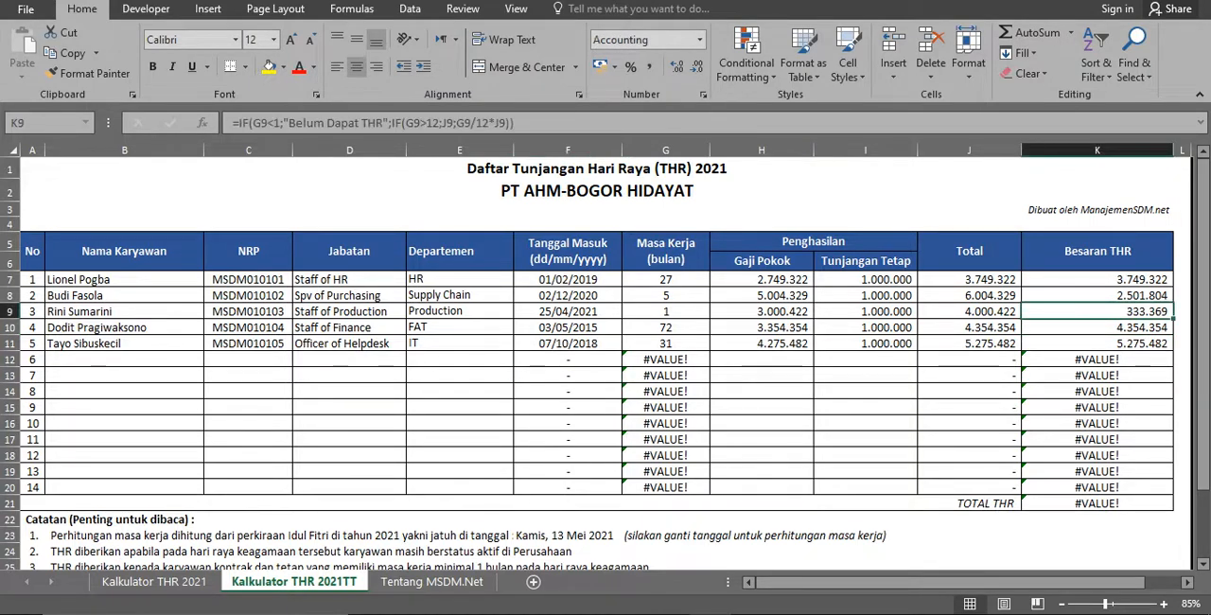
# - Review the Gaji Pokok, Tunjangan Tetap, Besaran THR and Tanggal Masuk columns of the THR table
pyautogui.click(762, 261)
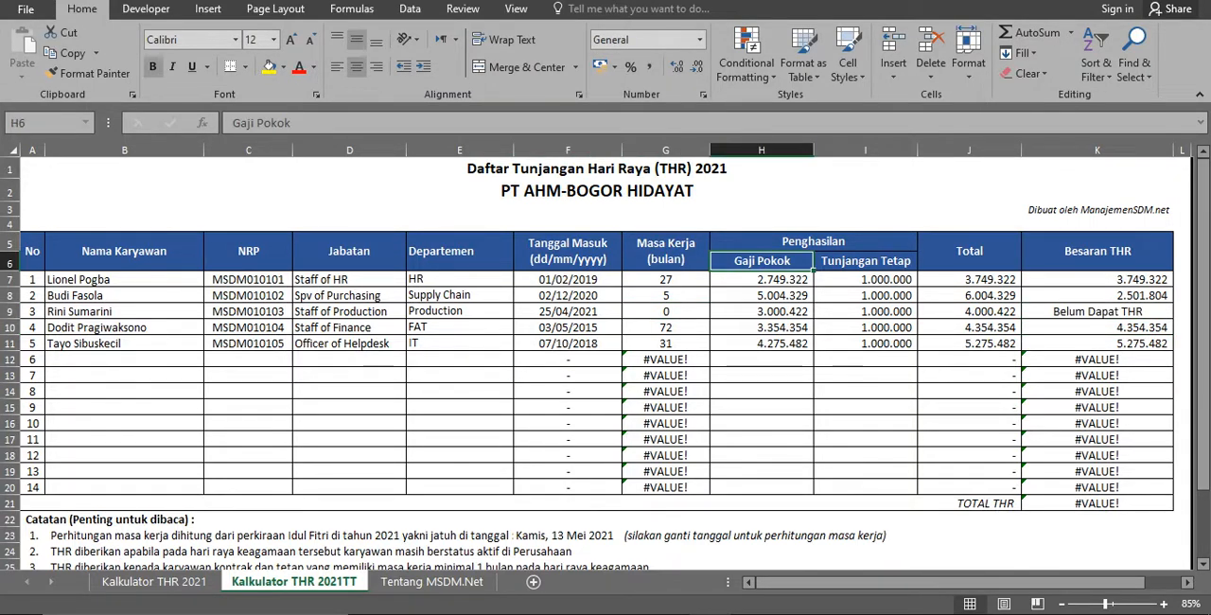
pyautogui.click(866, 344)
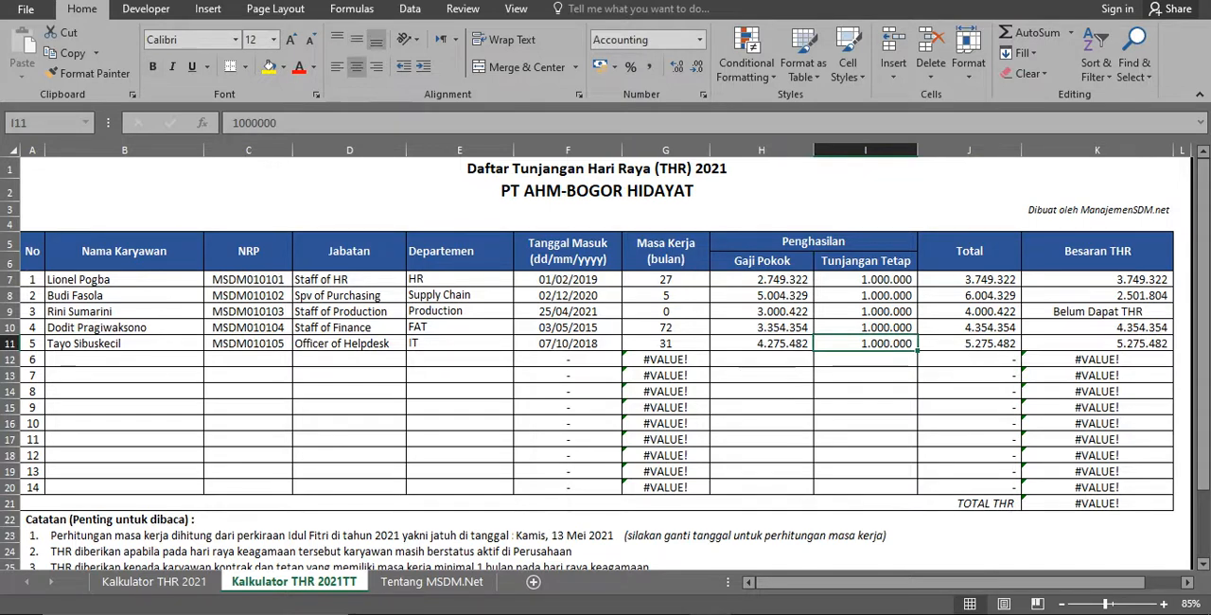
pyautogui.click(1098, 295)
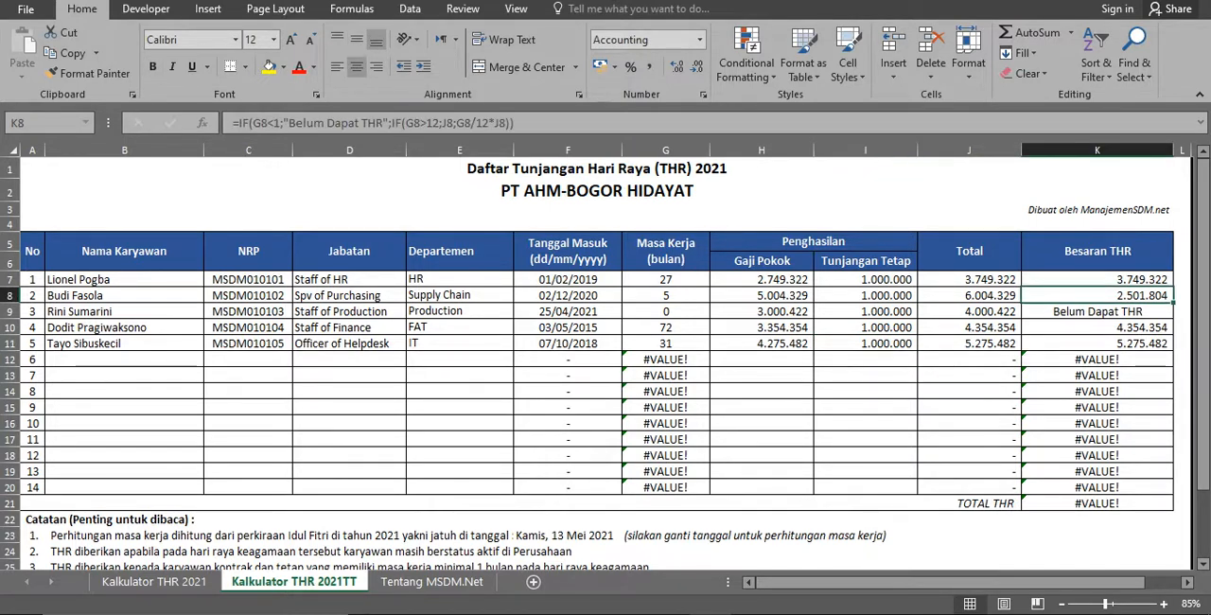
pyautogui.click(1098, 376)
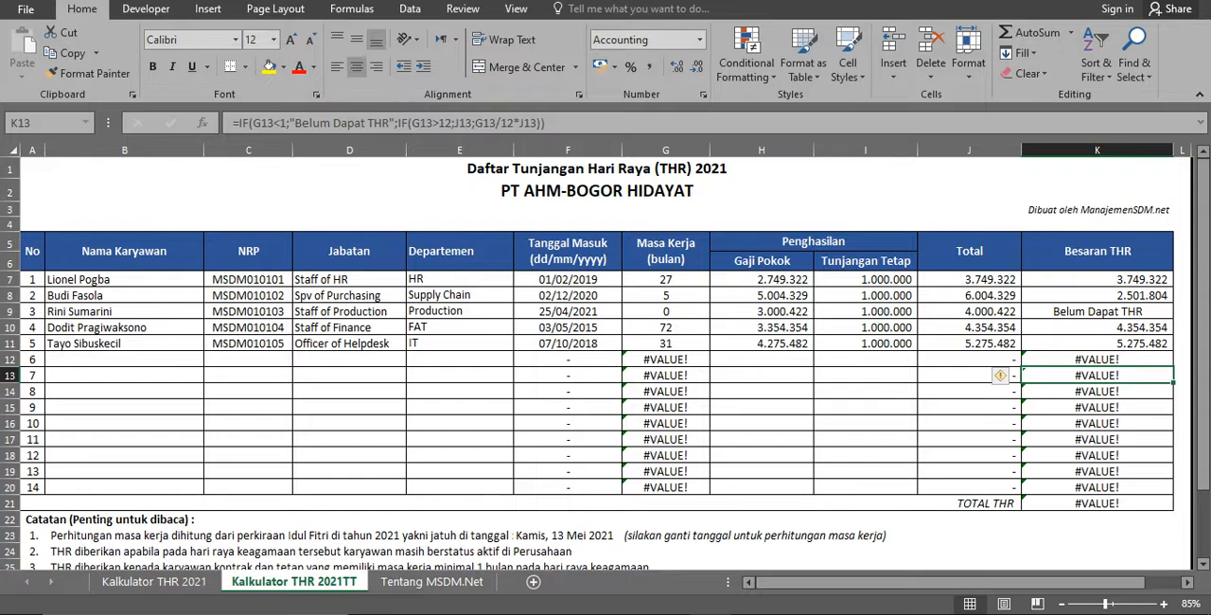
pyautogui.click(567, 280)
pyautogui.click(460, 279)
pyautogui.click(568, 252)
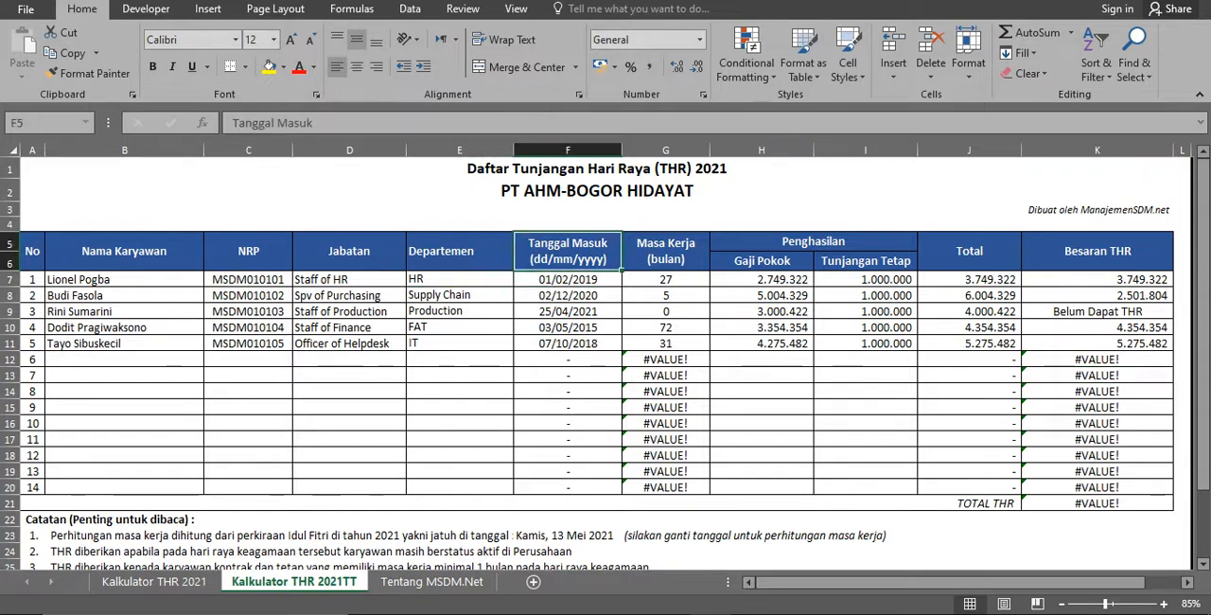
# - Show the DATEDIF formula in G7 as text by putting an apostrophe before its equals sign
pyautogui.click(666, 280)
pyautogui.click(312, 123)
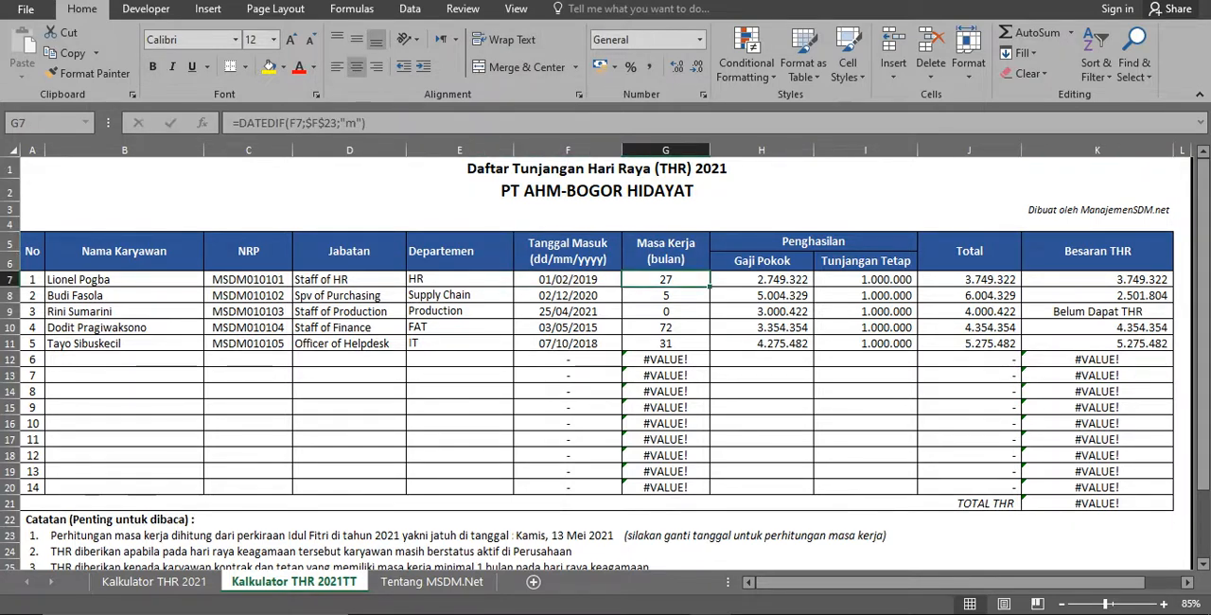
pyautogui.press('Return')
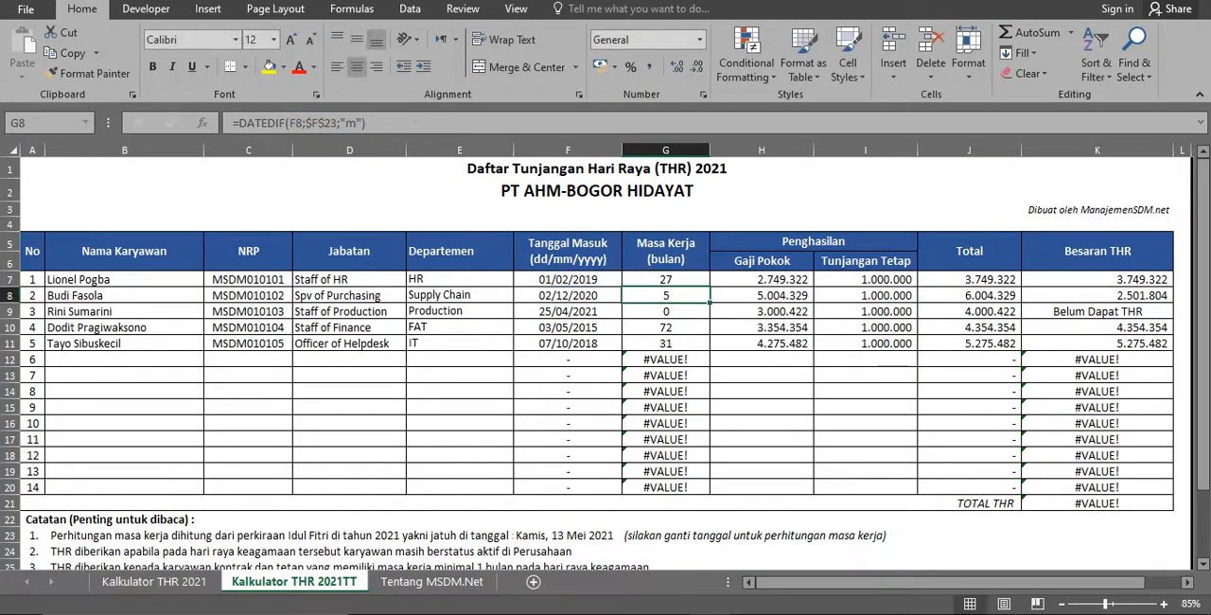
pyautogui.click(667, 280)
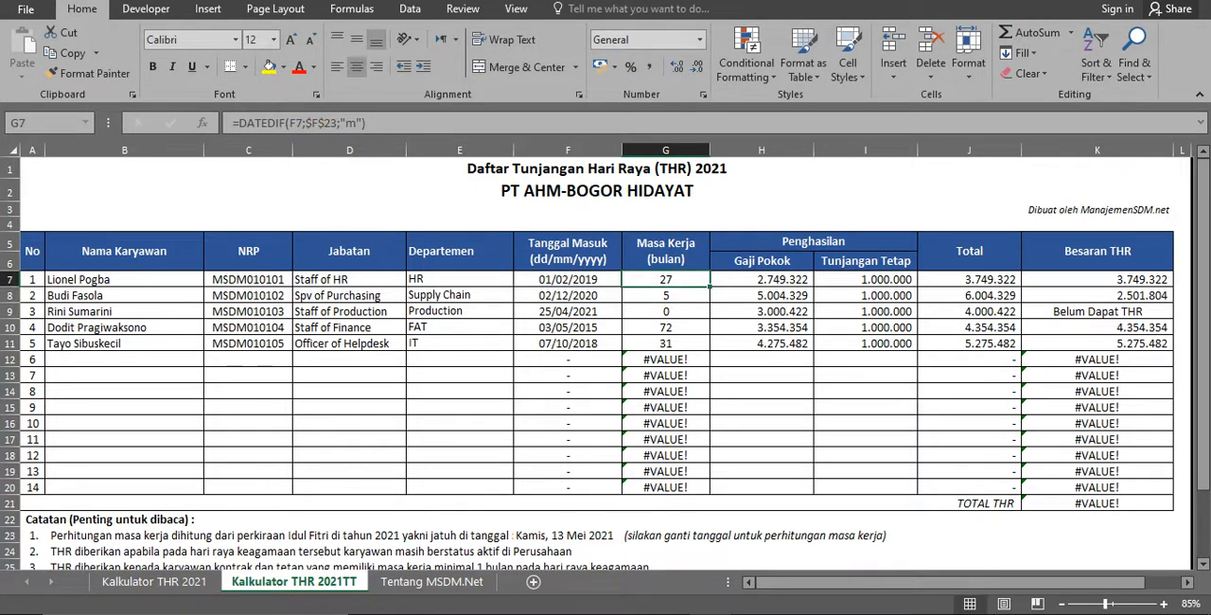
pyautogui.click(235, 123)
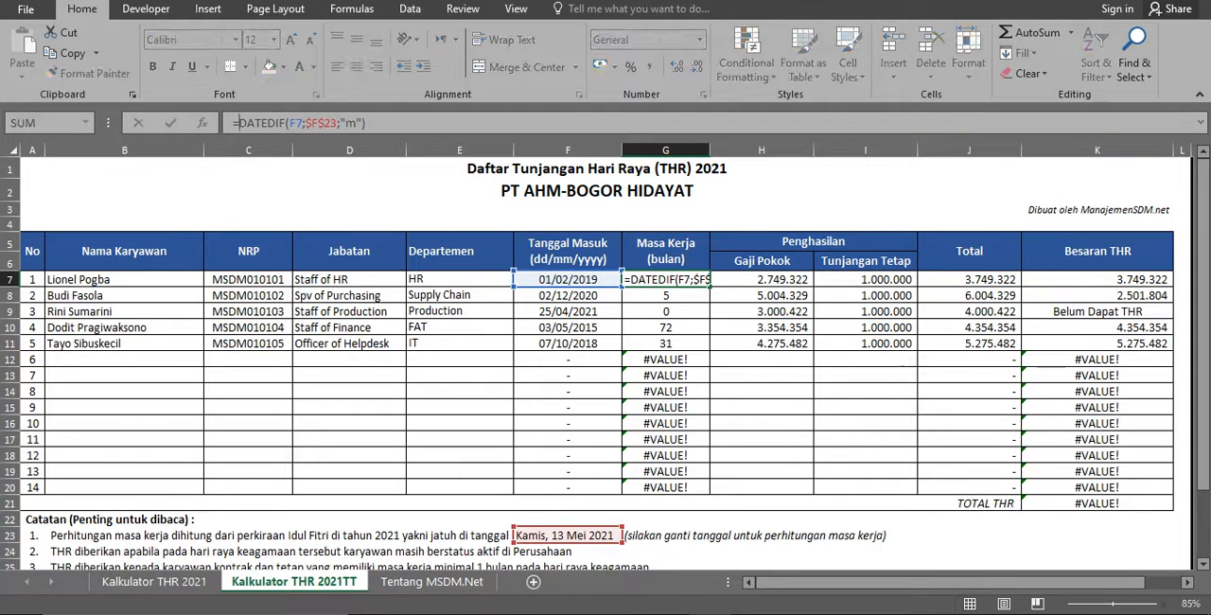
pyautogui.write("'")
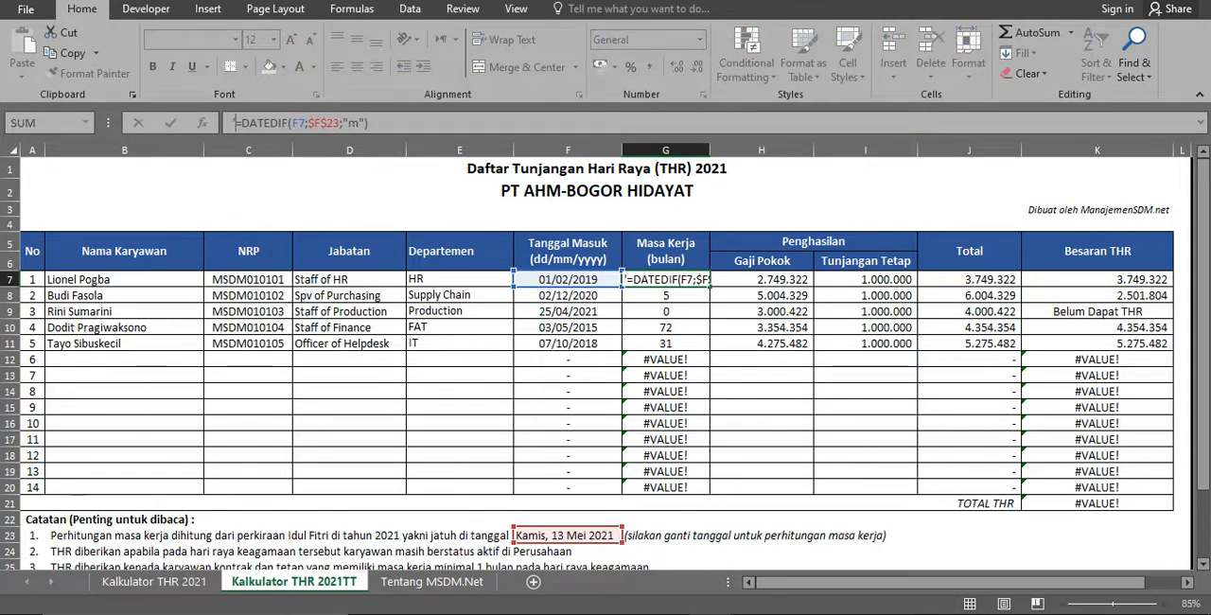
pyautogui.press('Return')
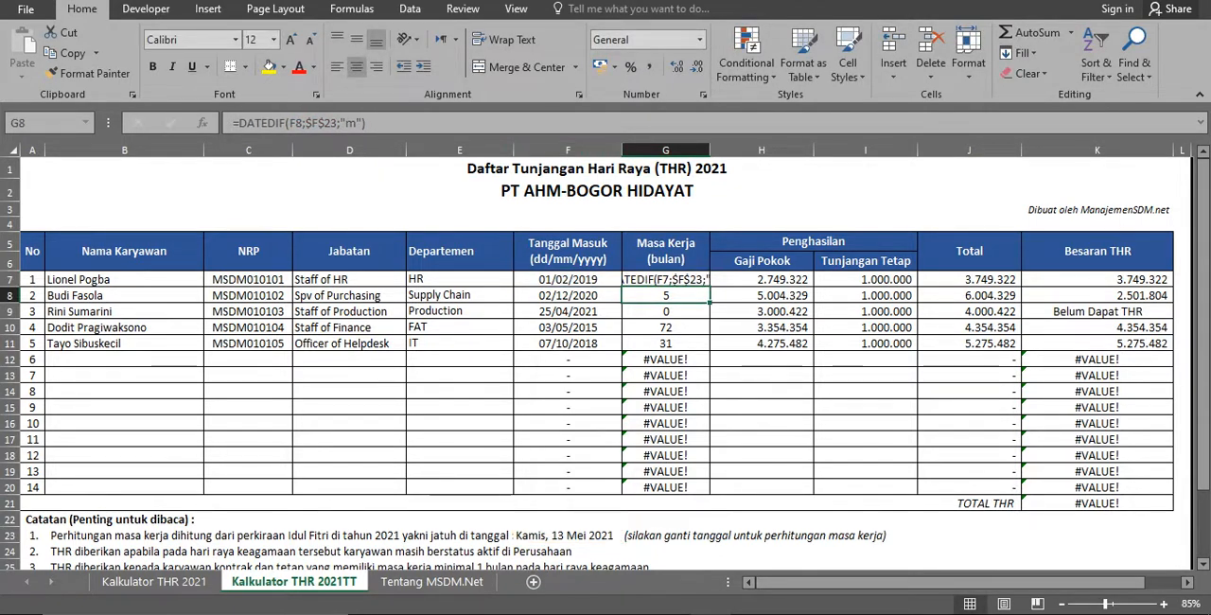
# - Widen the Masa Kerja column slightly and reduce G7's font size to 10 so the whole formula text fits
pyautogui.moveTo(710, 150); pyautogui.dragTo(733, 149)
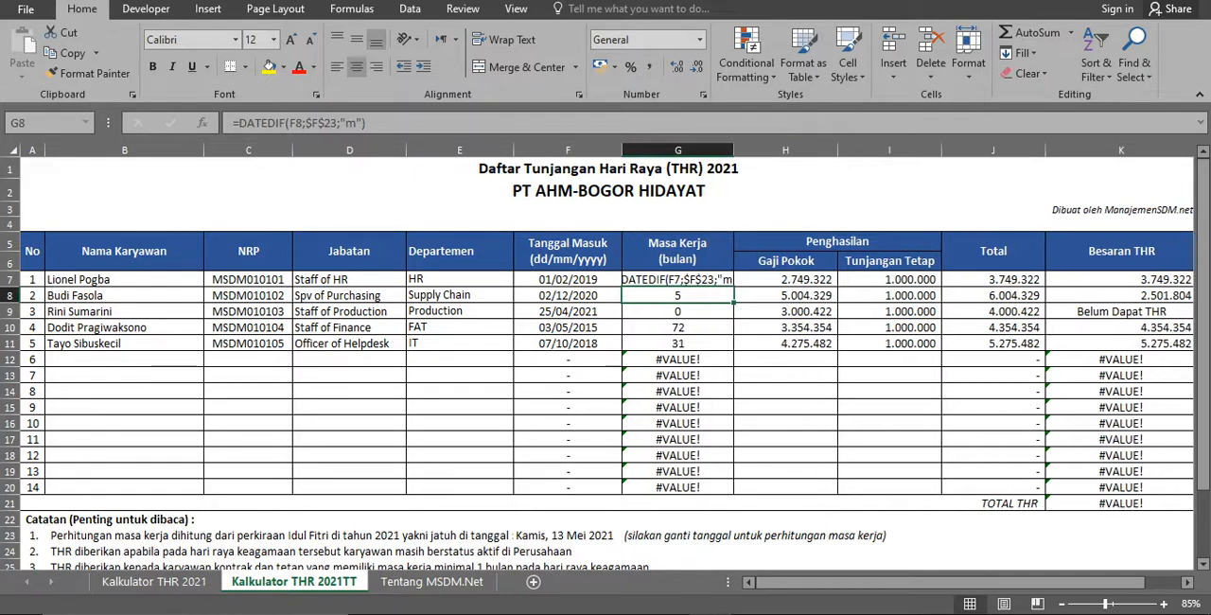
pyautogui.click(678, 280)
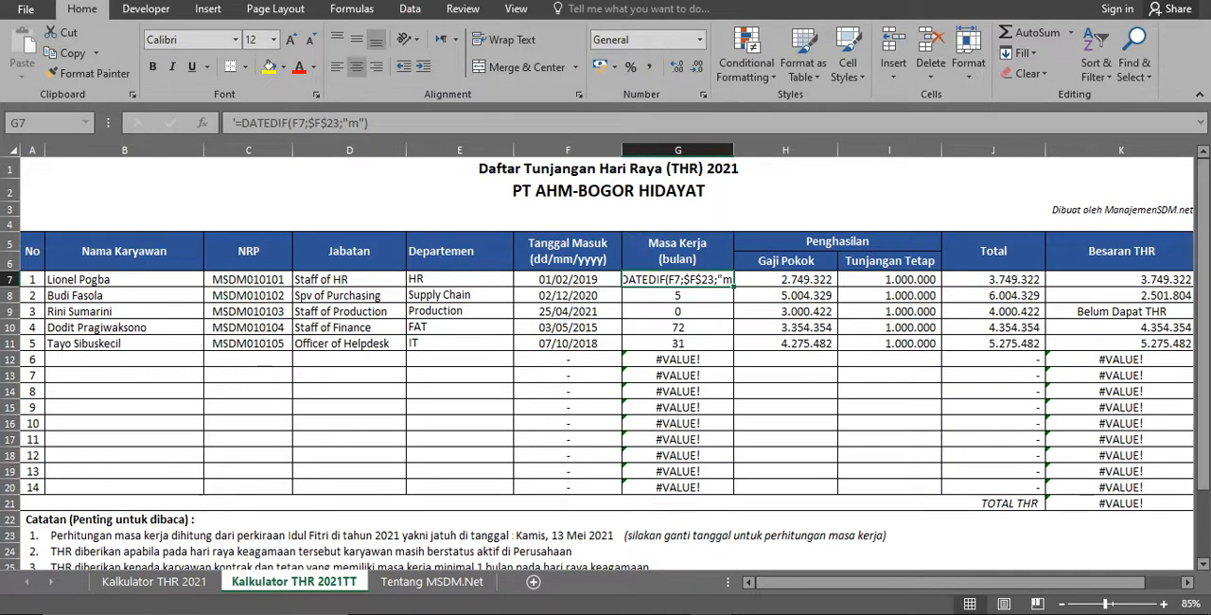
pyautogui.click(309, 40)
pyautogui.click(310, 40)
pyautogui.click(785, 408)
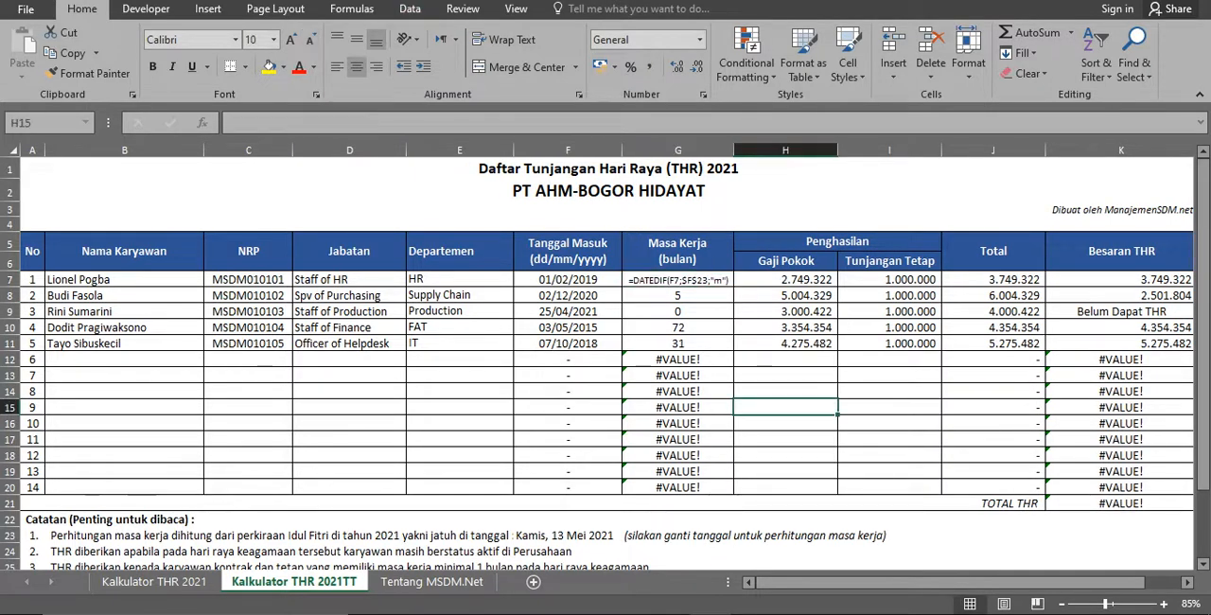
# - Review the first employee's Gaji Pokok in H7, the Tunjangan Tetap values in I7:I11 and the Total column
pyautogui.click(785, 280)
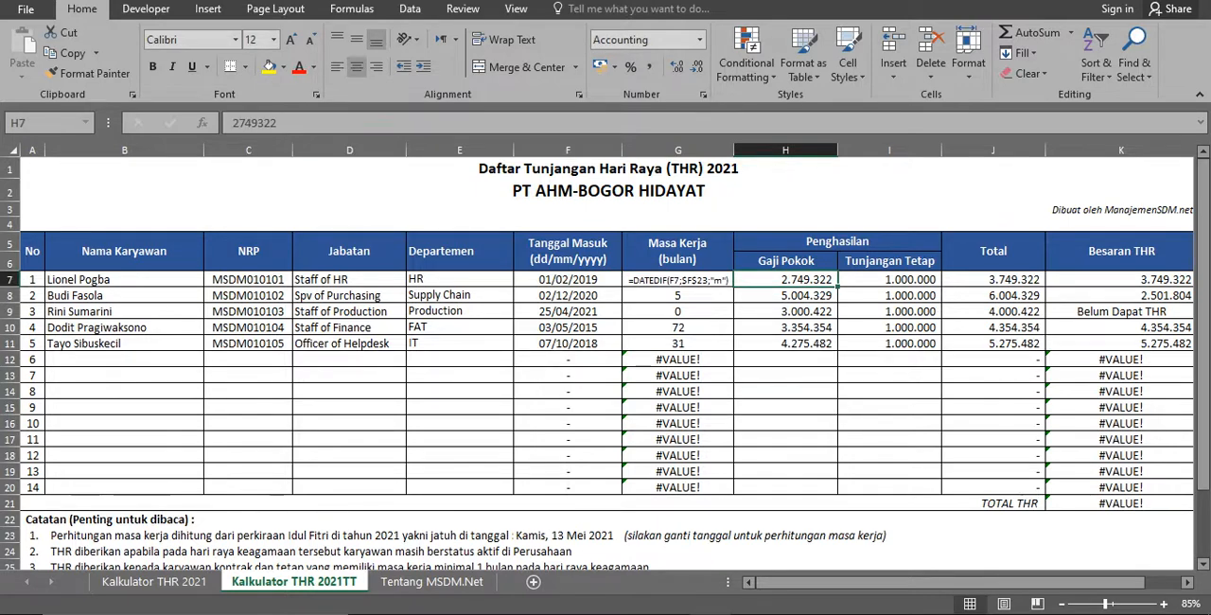
pyautogui.press('F2')
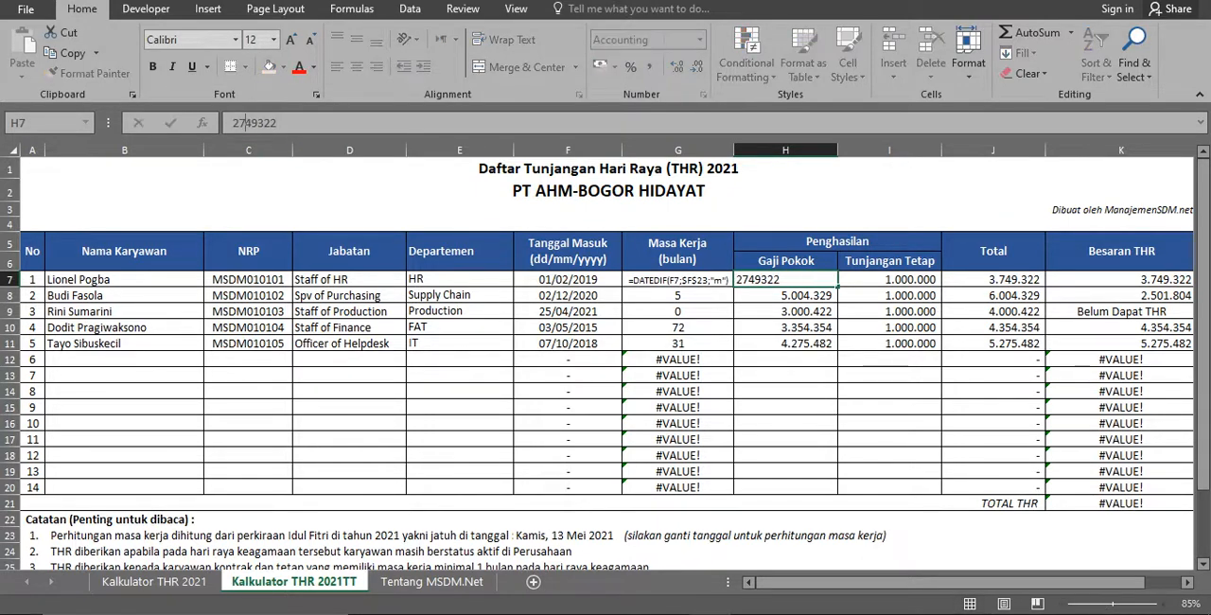
pyautogui.press('Return')
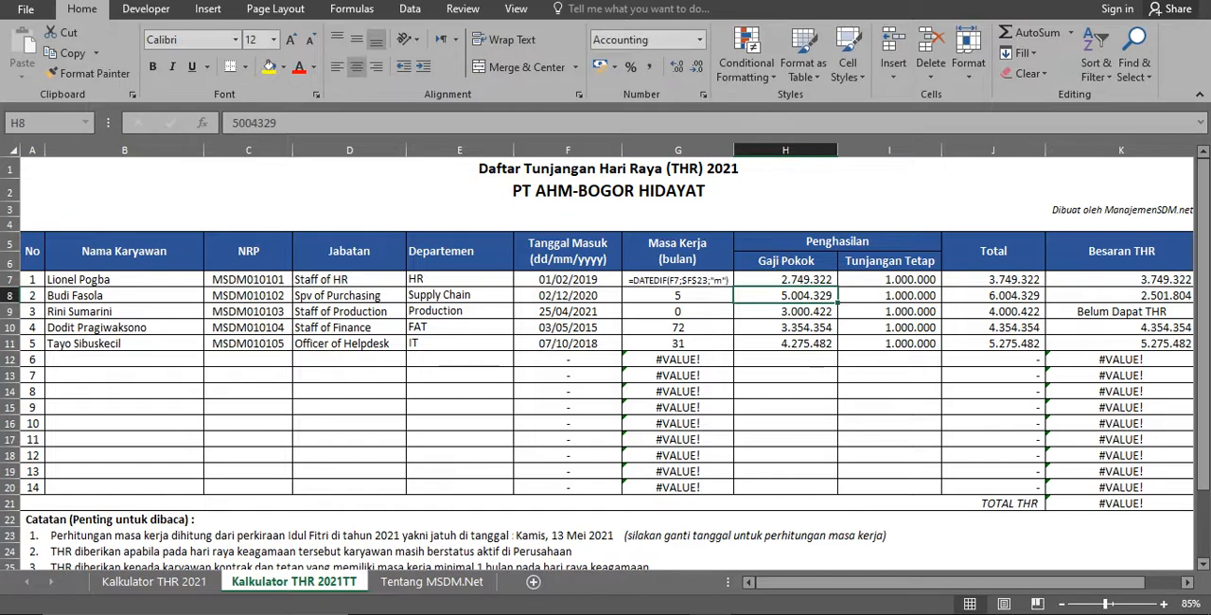
pyautogui.click(889, 261)
pyautogui.click(890, 295)
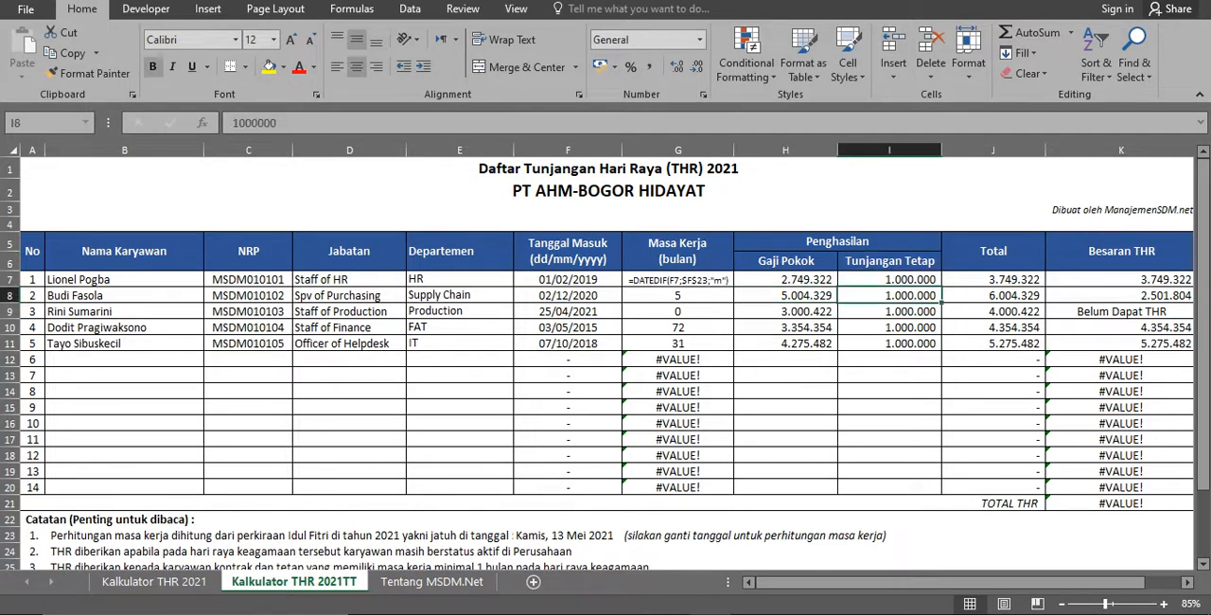
pyautogui.moveTo(889, 344); pyautogui.dragTo(889, 280)
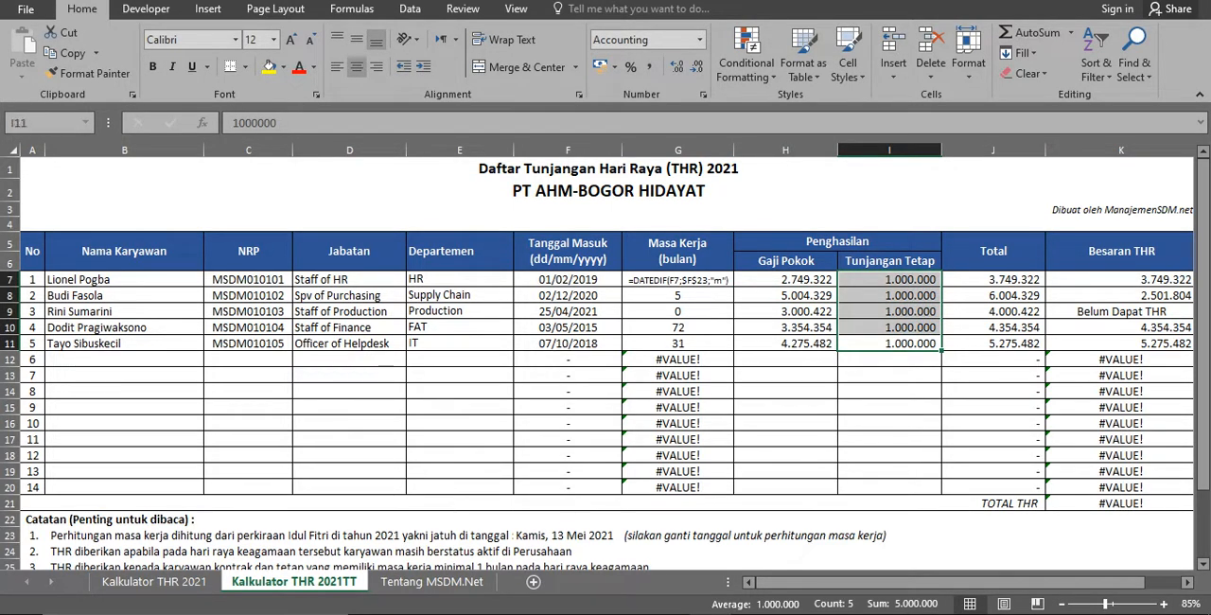
pyautogui.click(993, 311)
pyautogui.moveTo(993, 280); pyautogui.dragTo(994, 253)
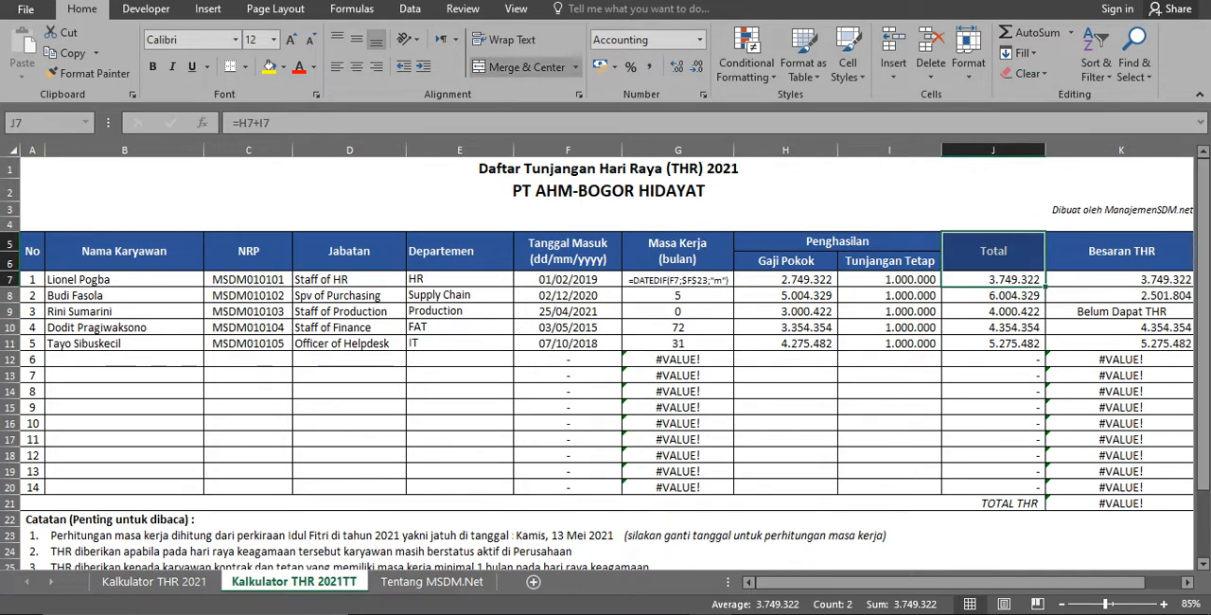
# - Try showing the Total formula =H7+I7 in J7 as text with a leading apostrophe, and undo that change
pyautogui.click(994, 280)
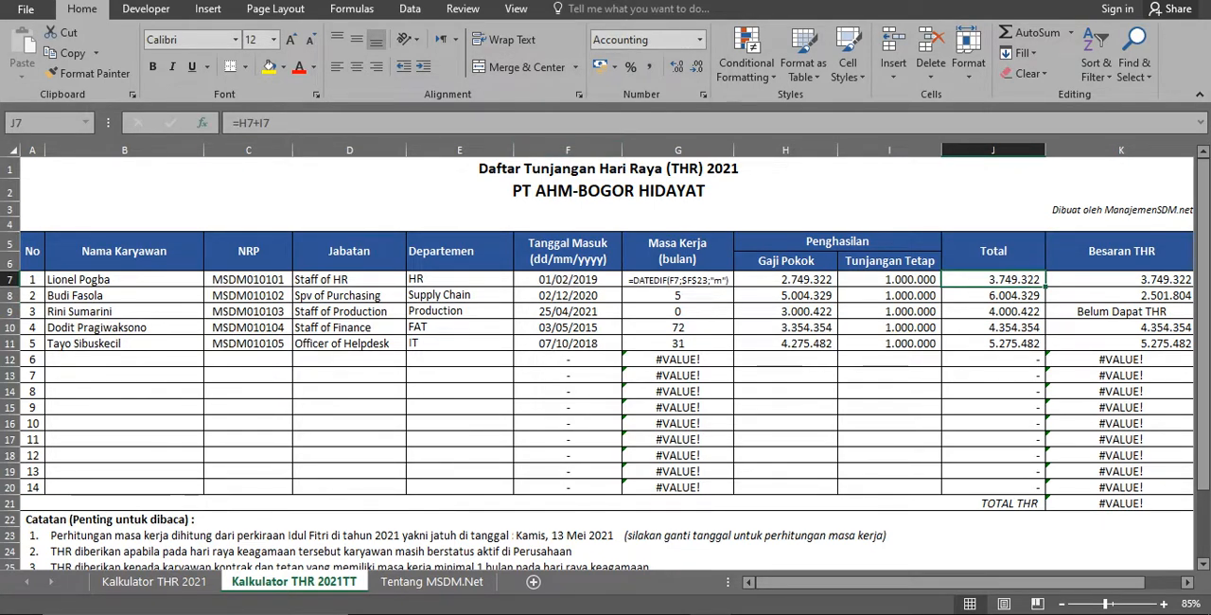
pyautogui.press('F2')
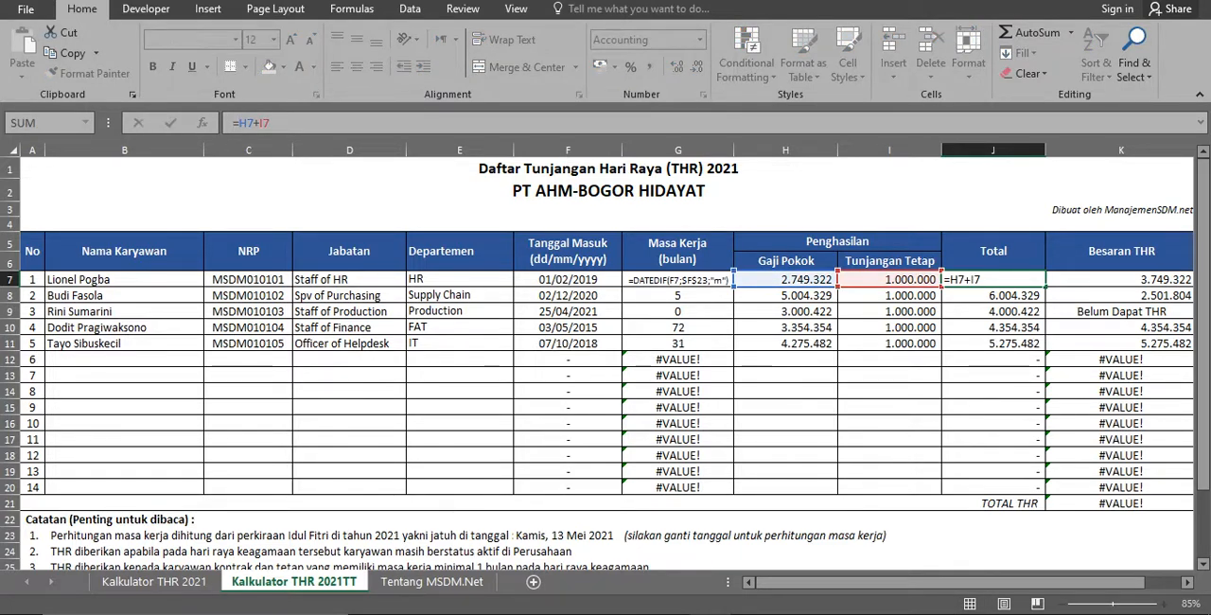
pyautogui.press('Return')
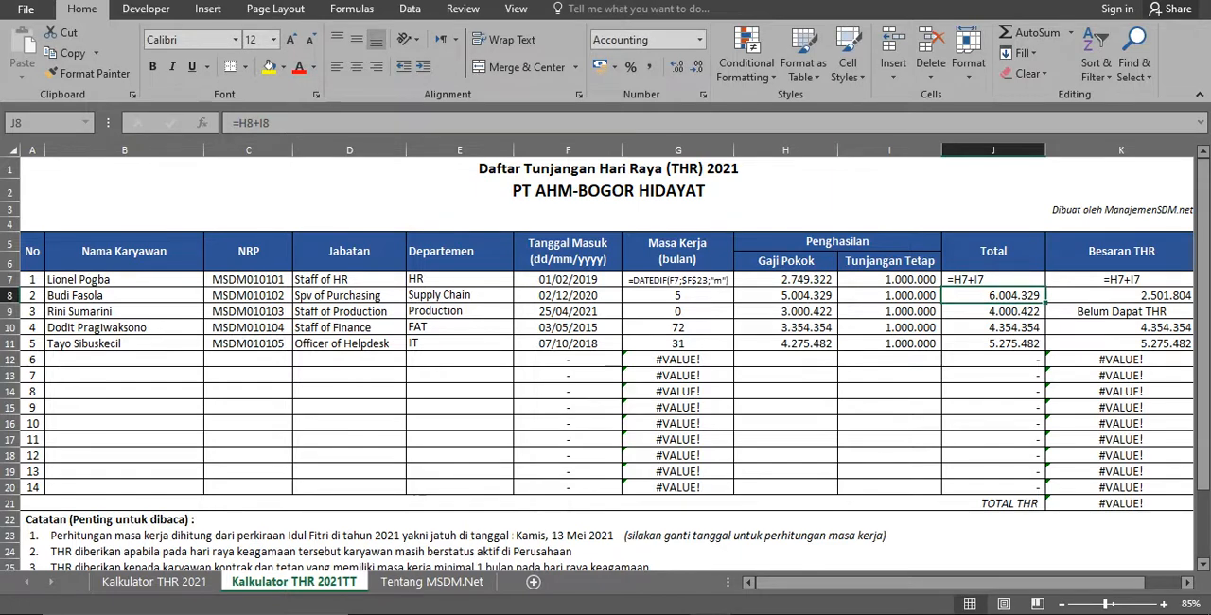
pyautogui.click(993, 280)
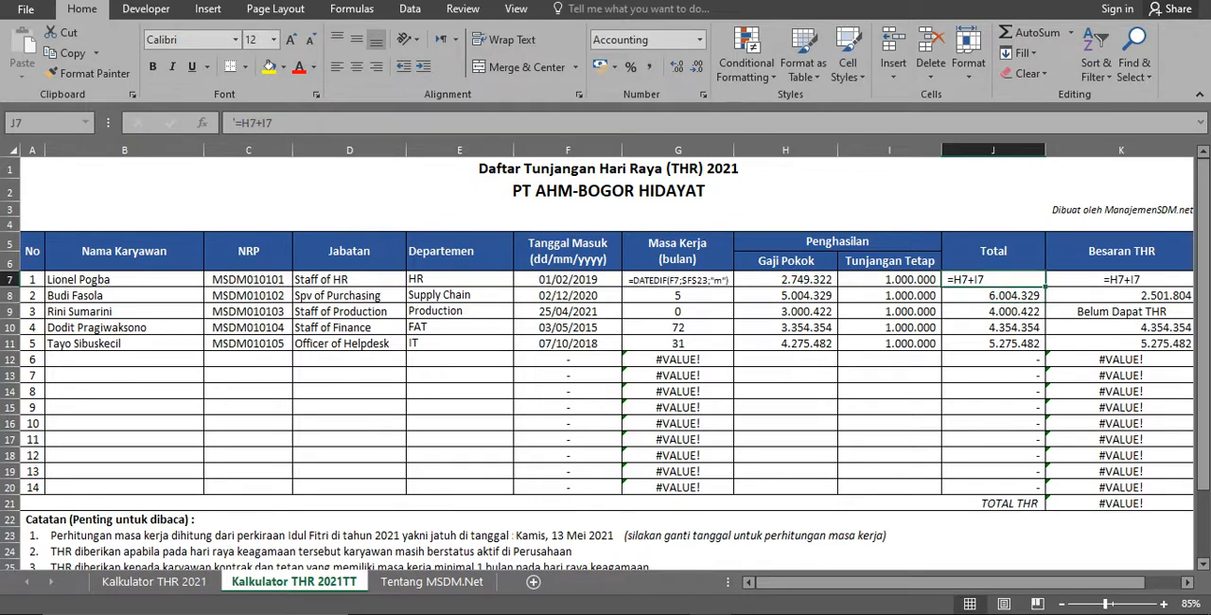
pyautogui.hotkey('ctrl', 'z')
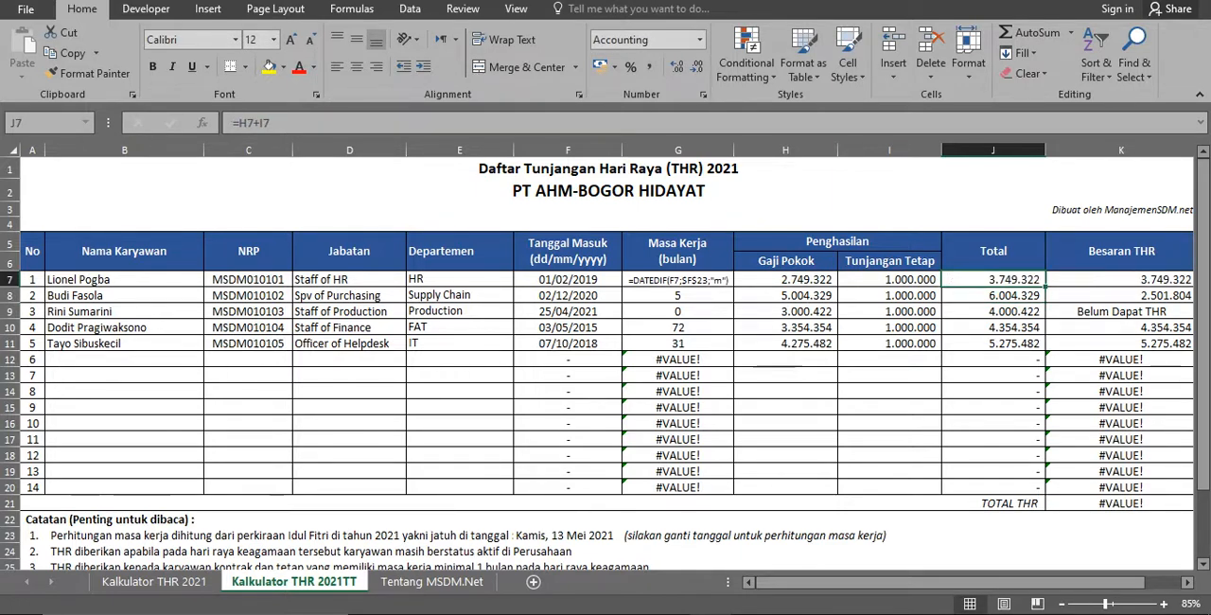
# - Examine the nested IF formula in K7 that calculates Besaran THR, including its J7 and G7/12*J7 results
pyautogui.click(1122, 295)
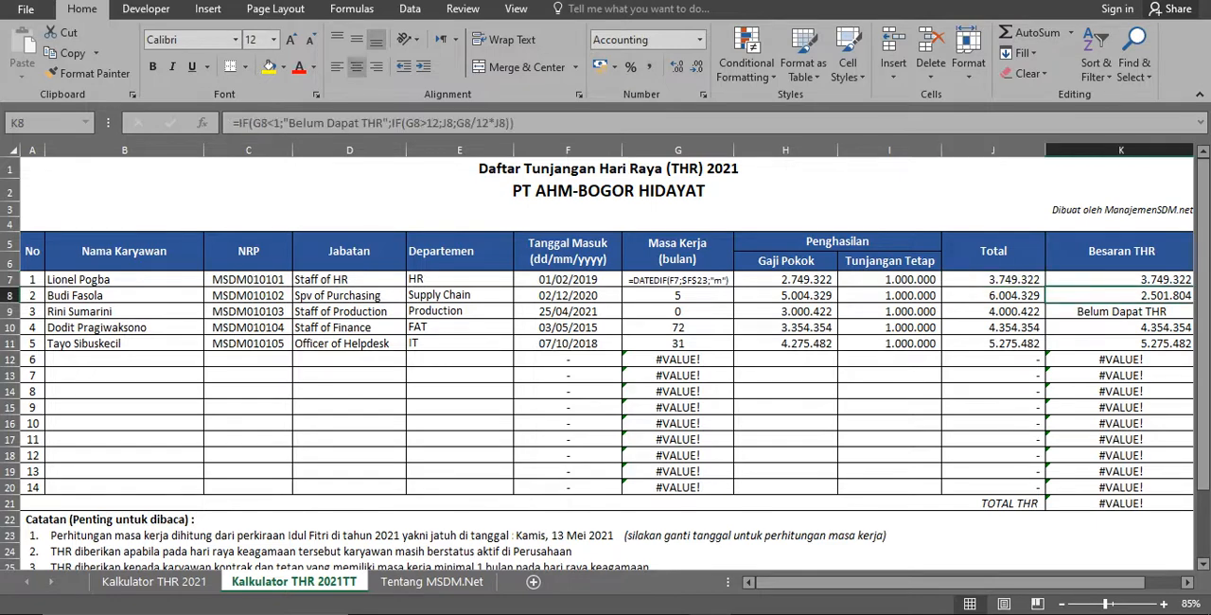
pyautogui.click(1121, 280)
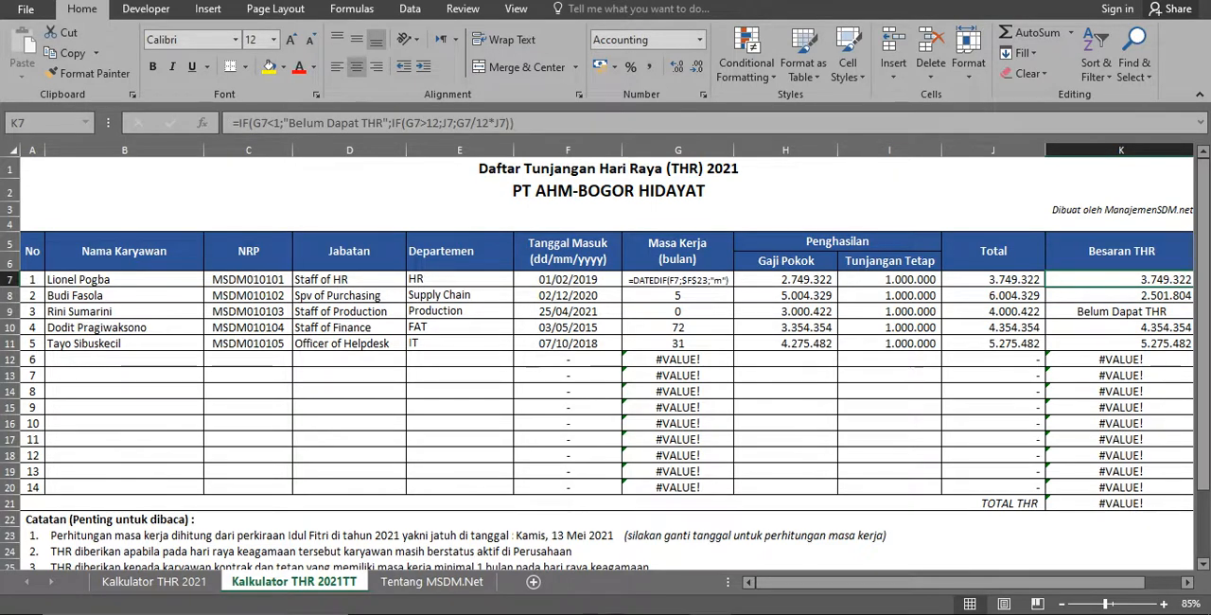
pyautogui.press('F2')
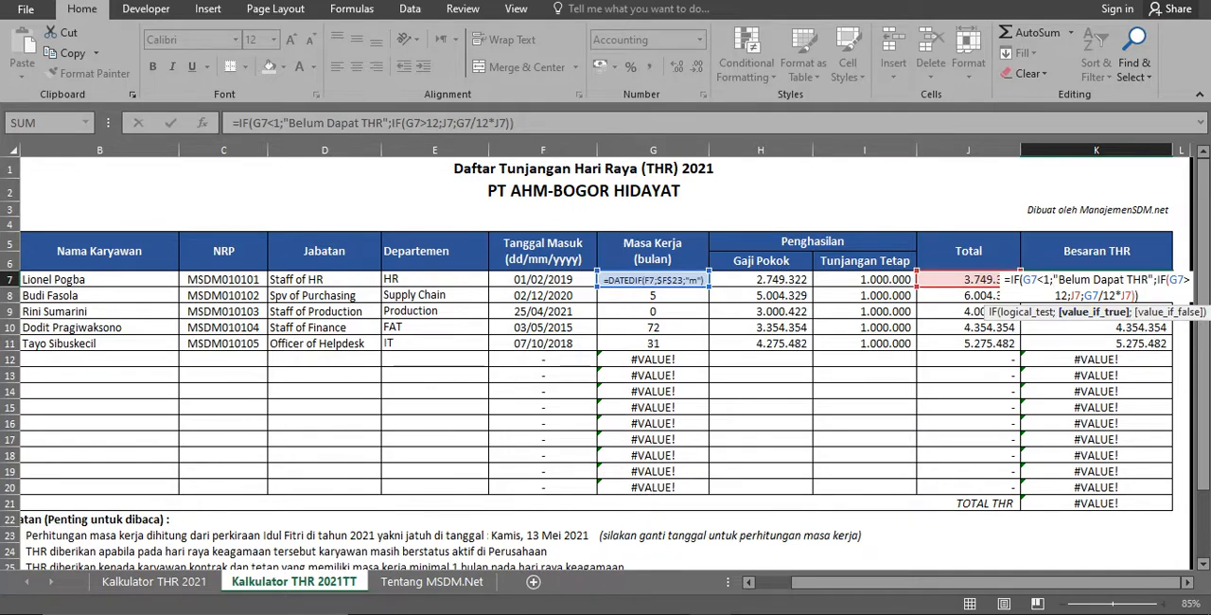
pyautogui.moveTo(1071, 296); pyautogui.dragTo(1081, 296)
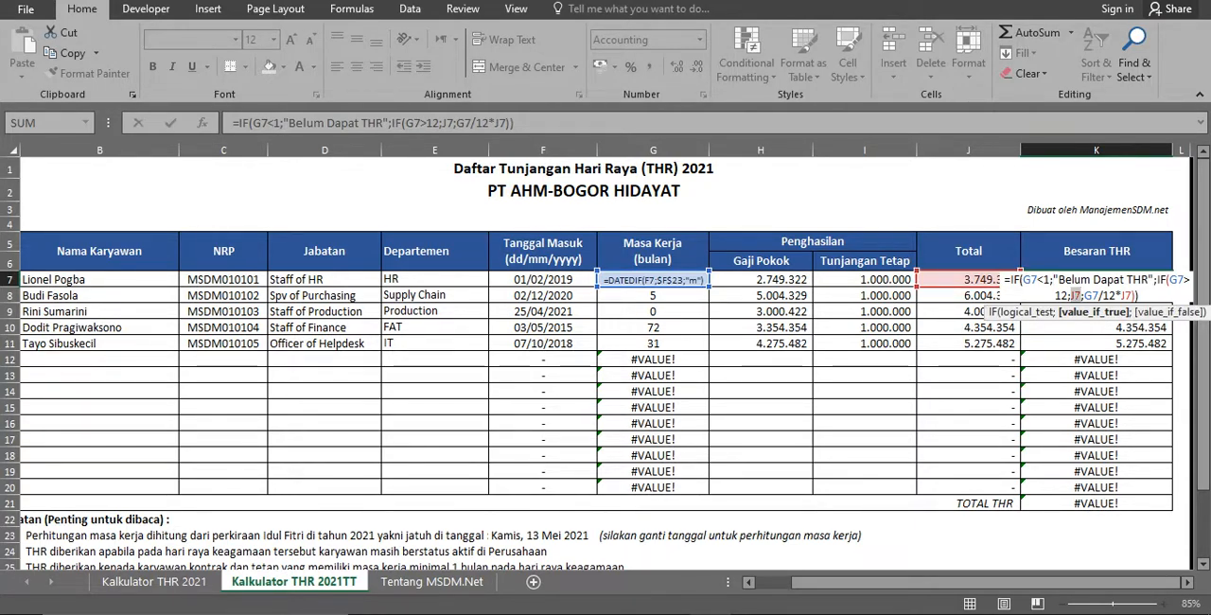
pyautogui.click(1084, 296)
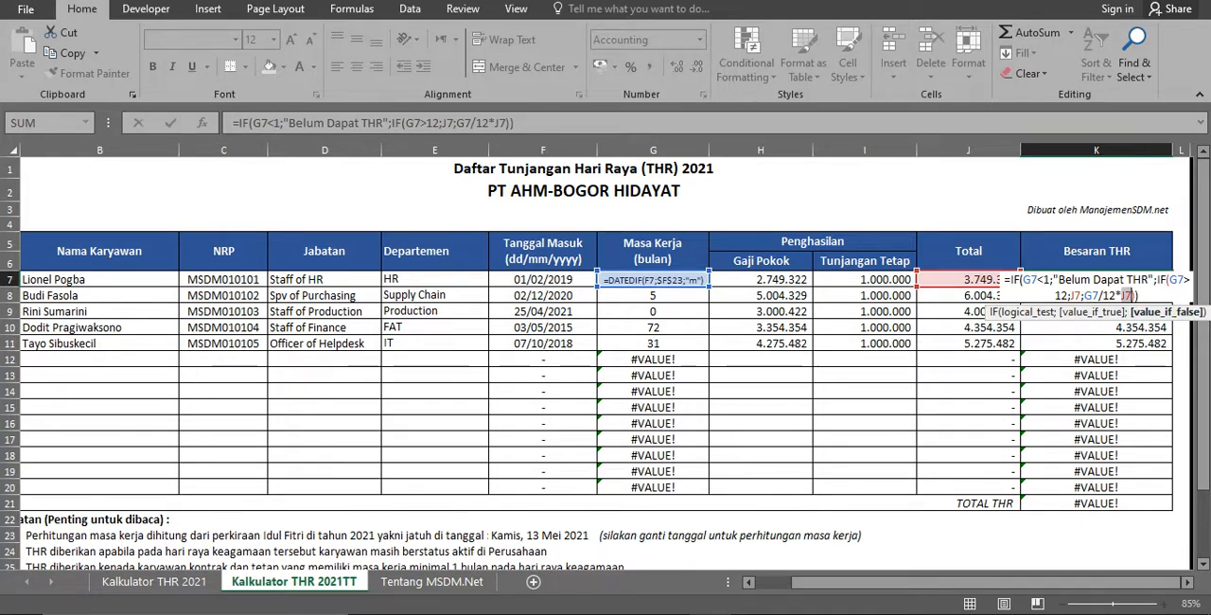
pyautogui.press('Return')
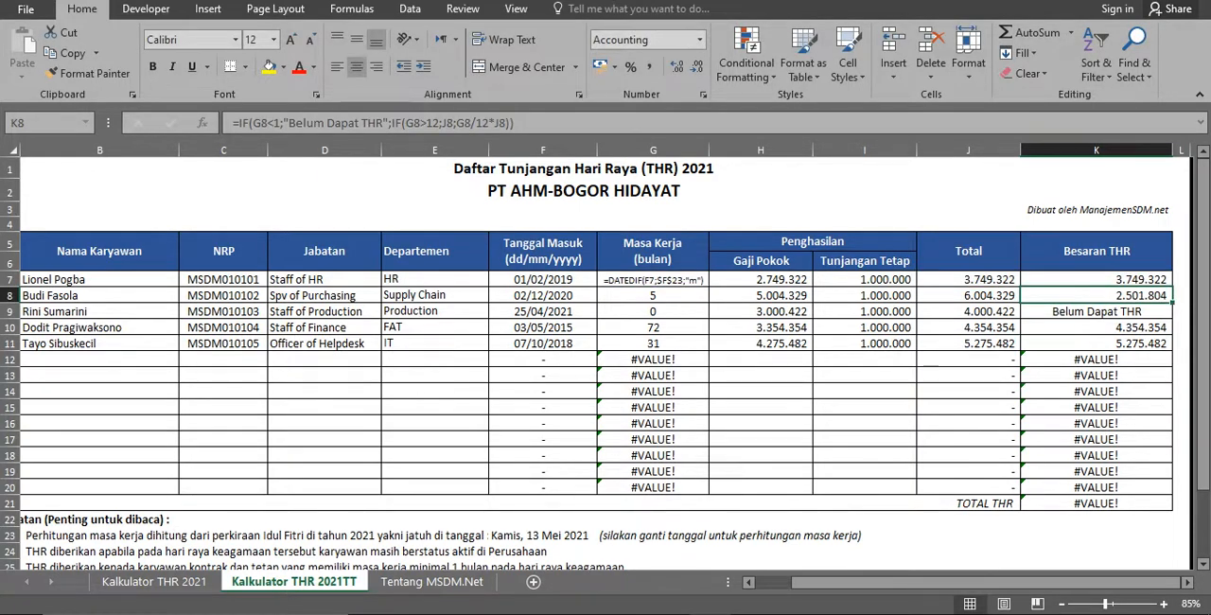
# - Enter the trial formula =K7 in the empty cell H4 above the Penghasilan heading
pyautogui.click(761, 376)
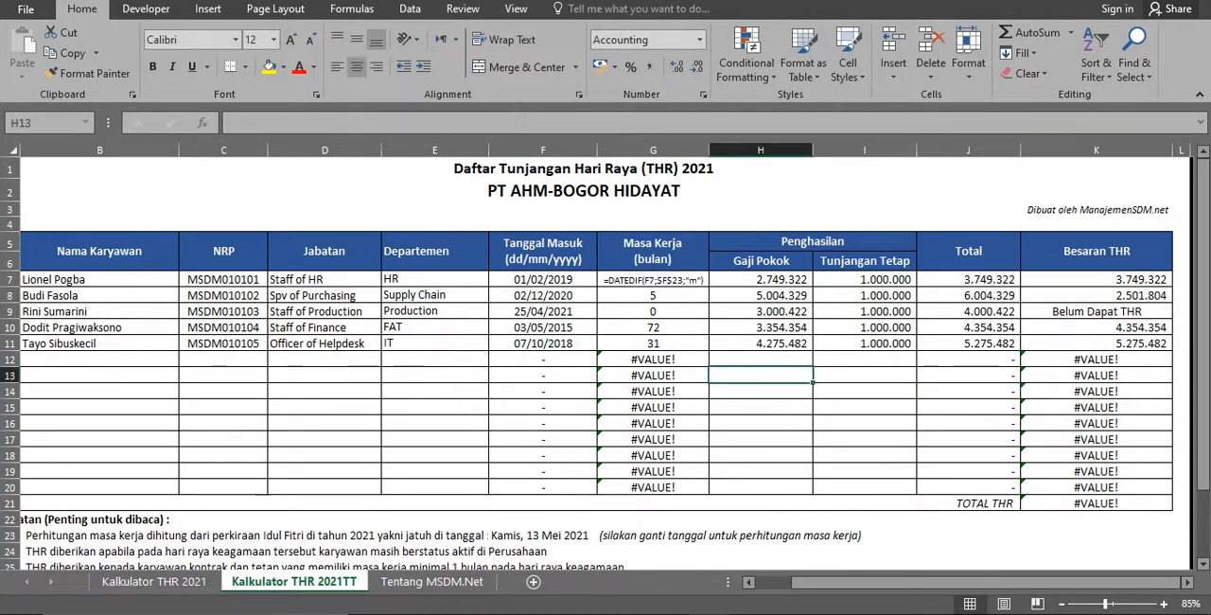
pyautogui.click(760, 210)
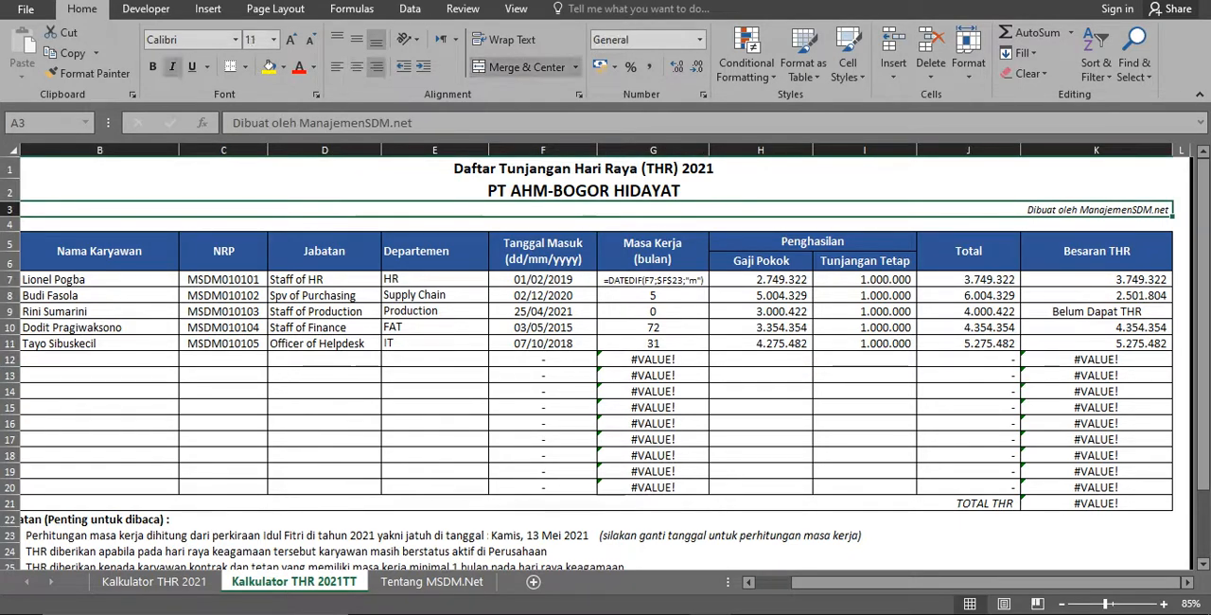
pyautogui.click(761, 225)
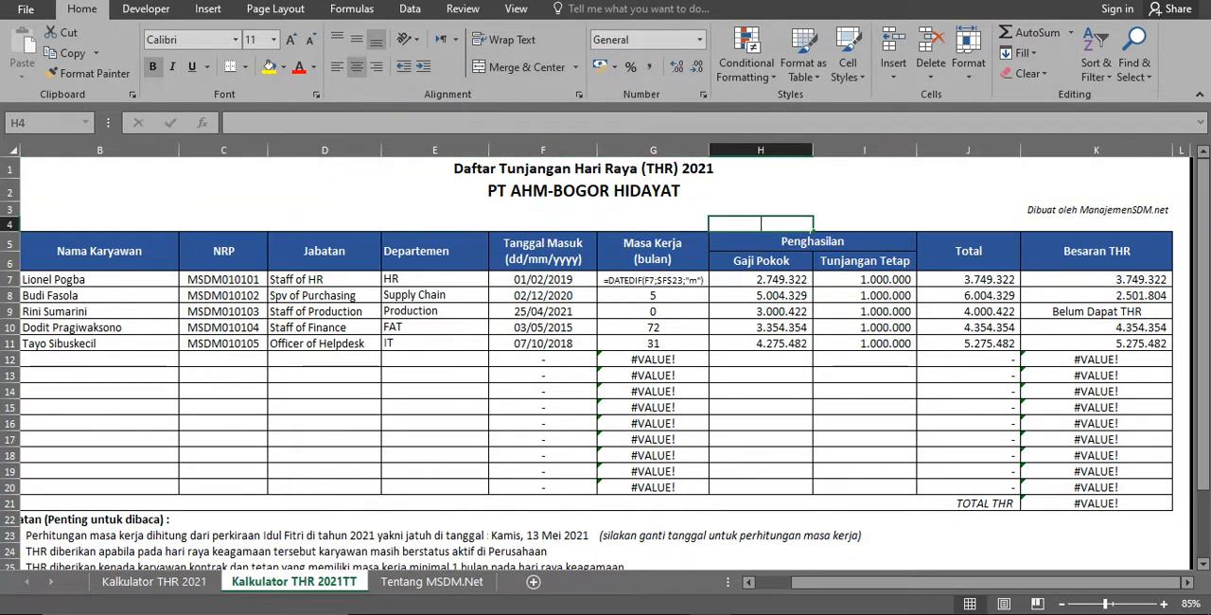
pyautogui.write('=')
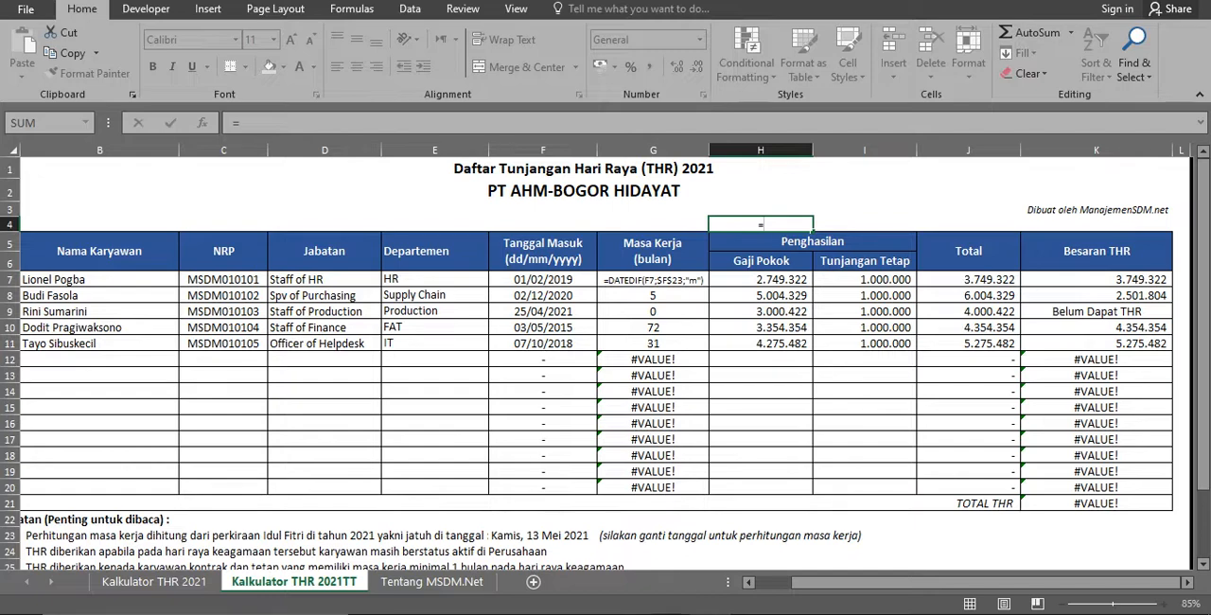
pyautogui.click(1097, 280)
pyautogui.write('/')
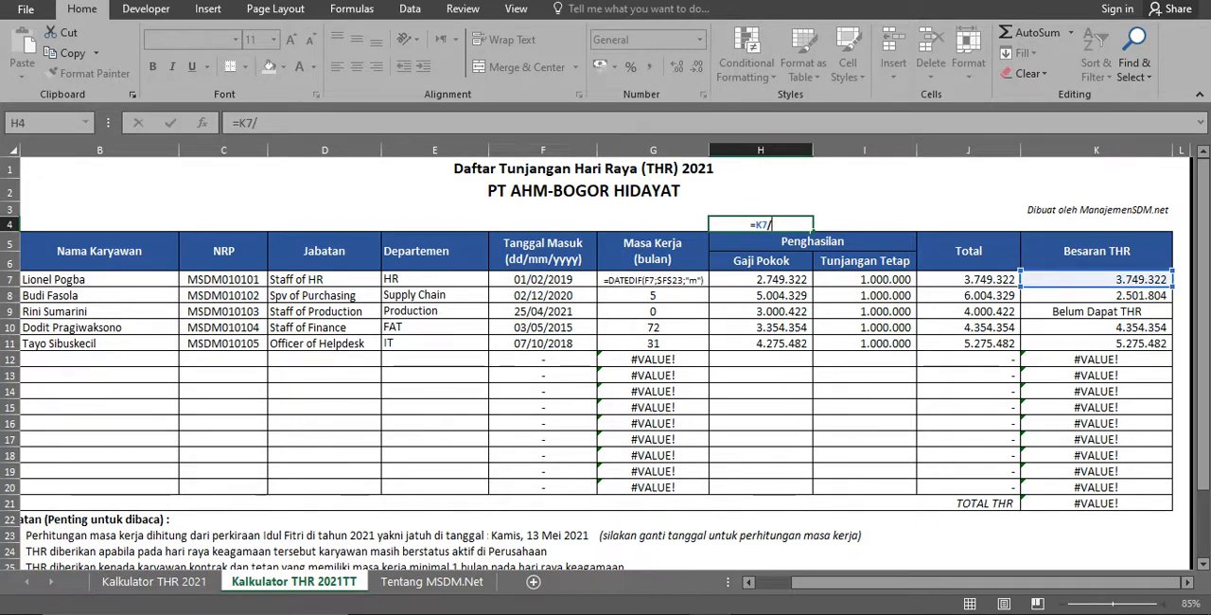
pyautogui.press('BackSpace')
pyautogui.hotkey('ctrl', 'Return')
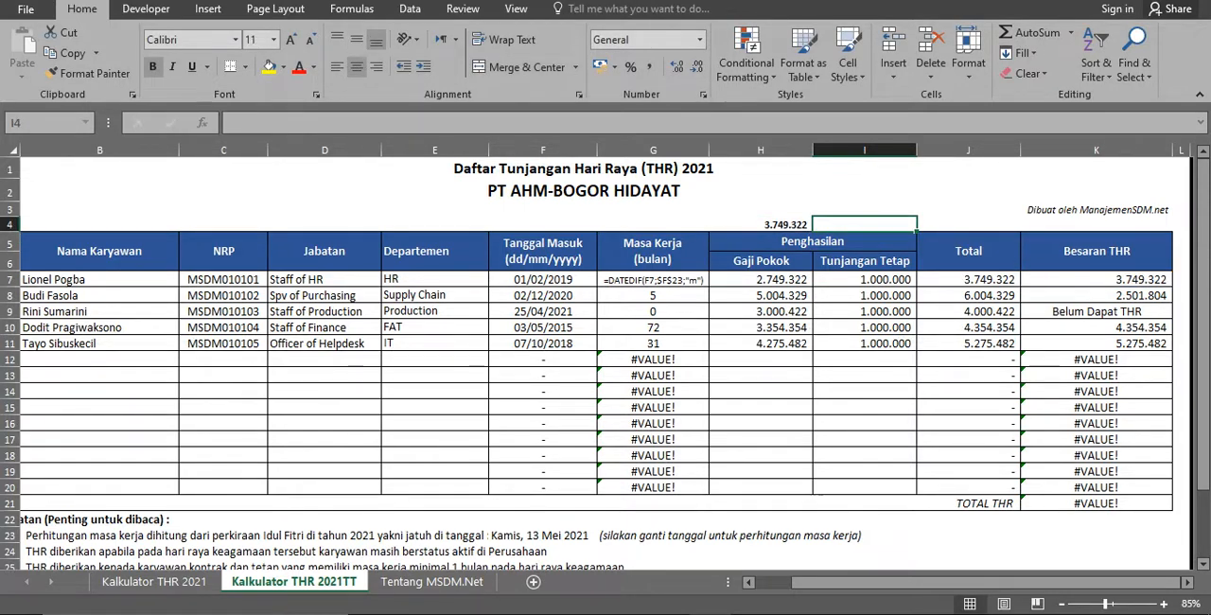
# - Change the formula in H4 to =K8/G8 to divide the second employee's Besaran THR by the months worked
pyautogui.press('Left')
pyautogui.press('F2')
pyautogui.press('BackSpace')
pyautogui.press('BackSpace')
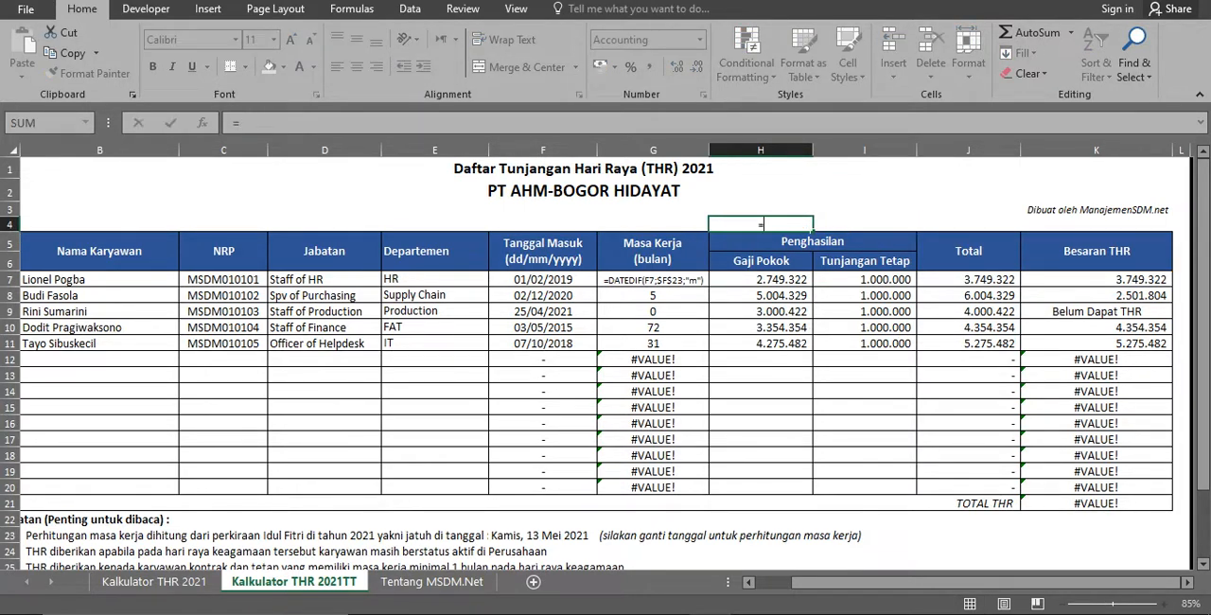
pyautogui.write('K8/')
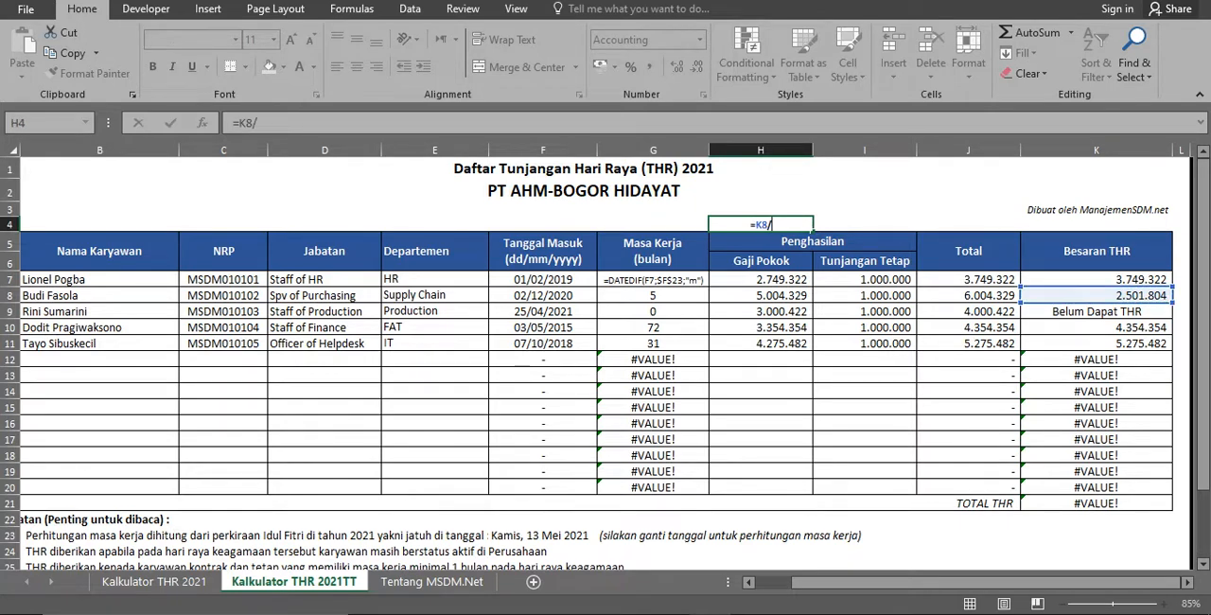
pyautogui.click(653, 295)
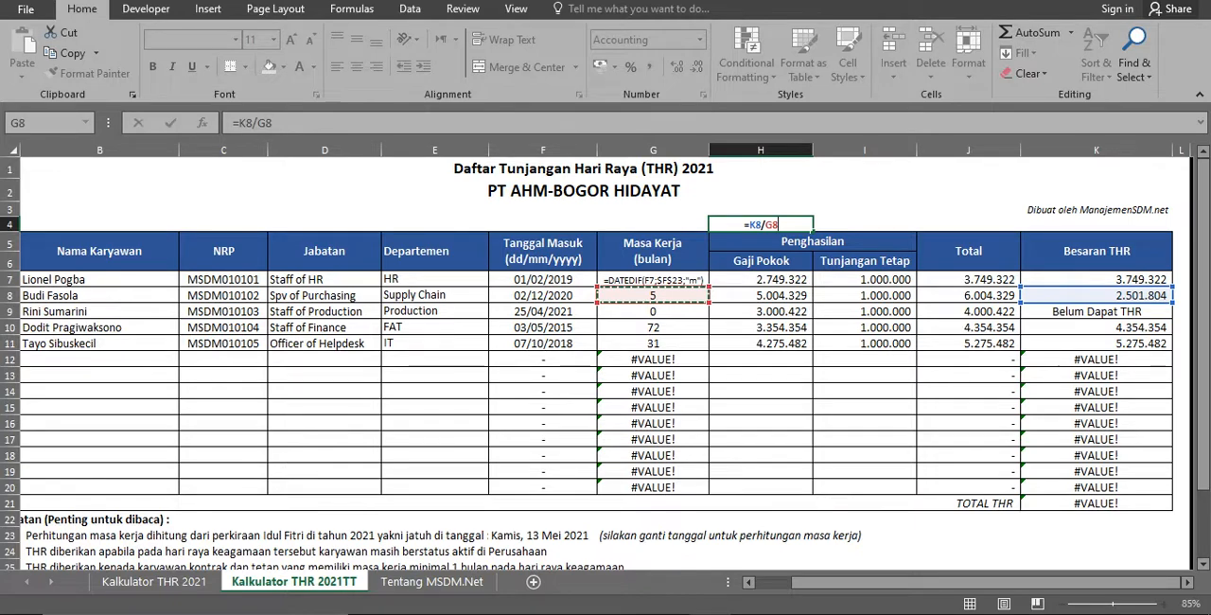
pyautogui.press('Return')
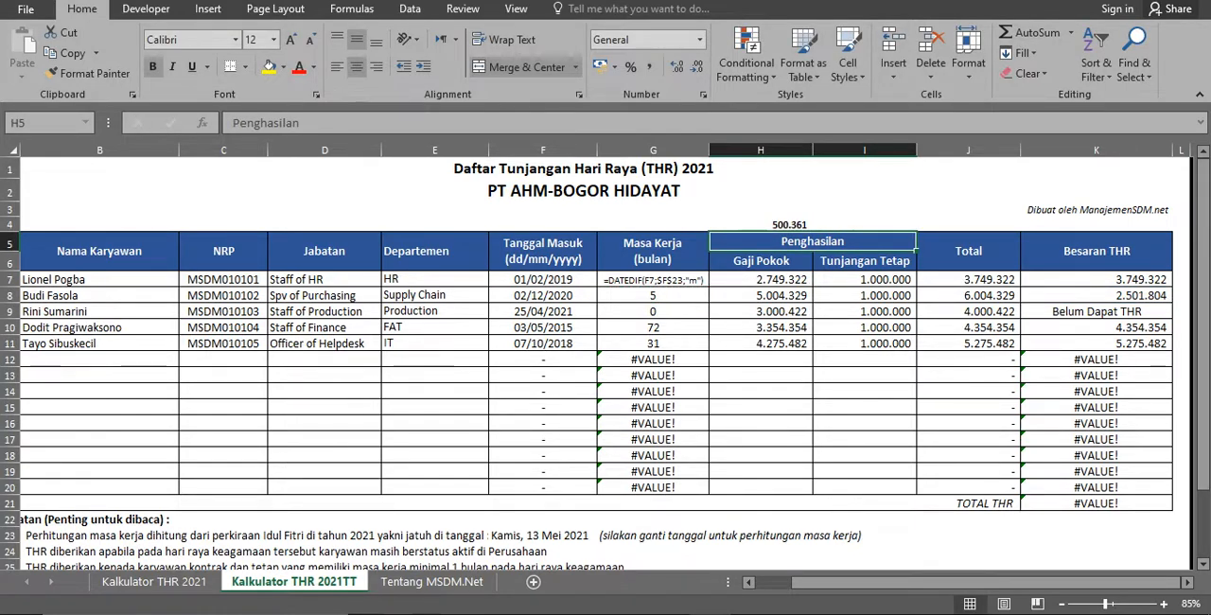
pyautogui.click(761, 210)
pyautogui.click(761, 226)
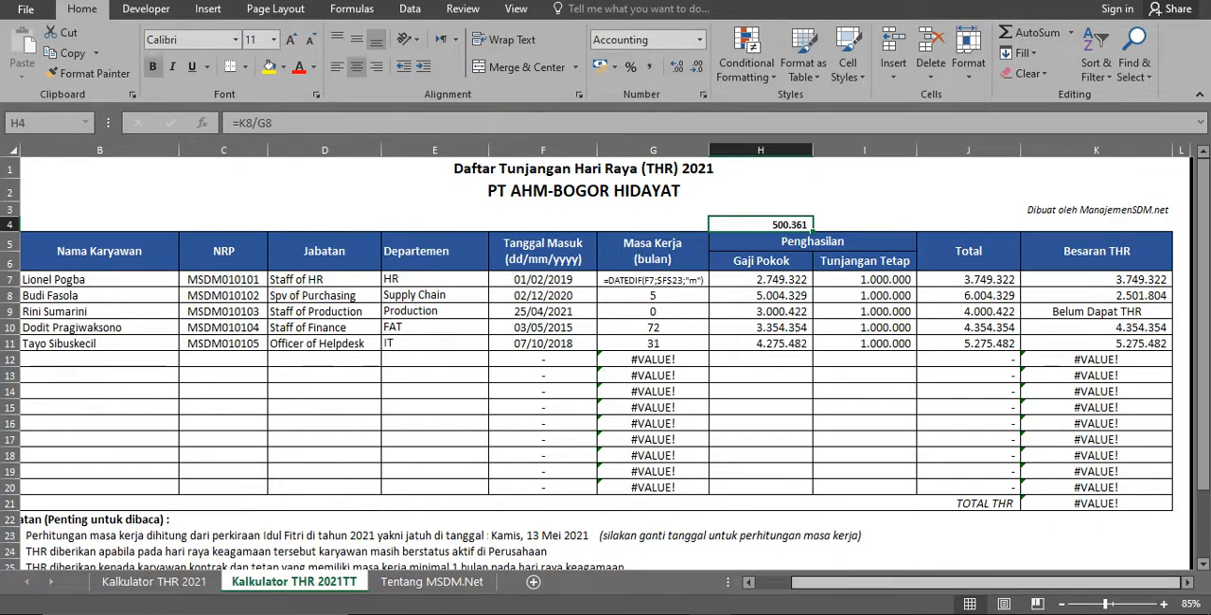
# - Insert a new column L directly after the Besaran THR column
pyautogui.click(1187, 583)
pyautogui.click(1187, 583)
pyautogui.click(1187, 583)
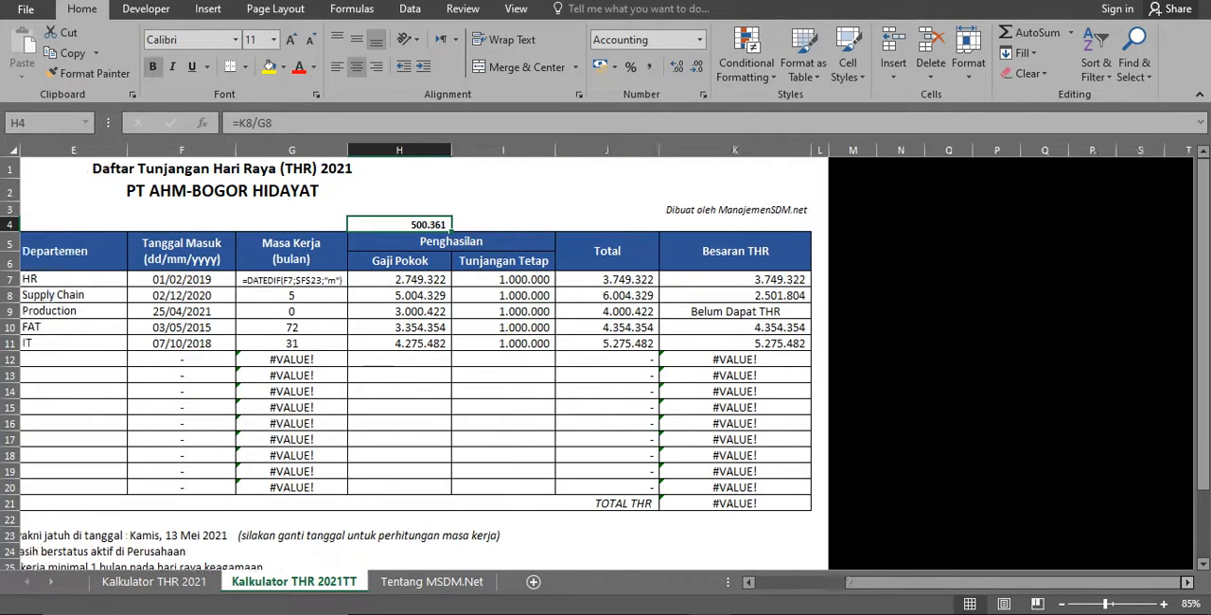
pyautogui.click(1188, 583)
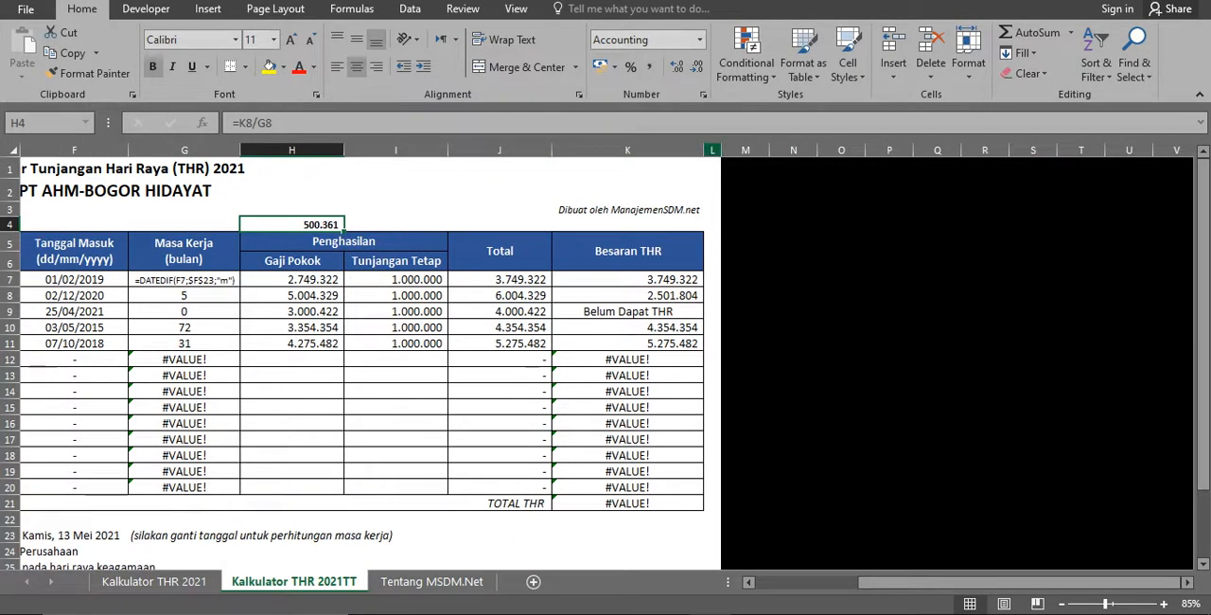
pyautogui.click(713, 151)
pyautogui.click(893, 42)
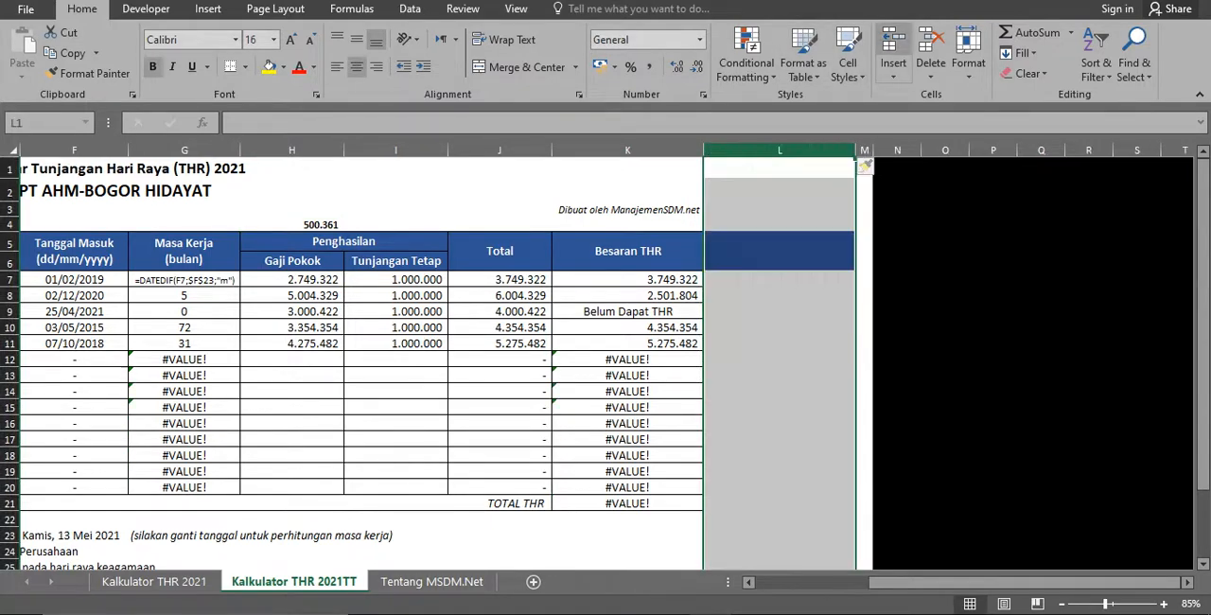
# - Merge and center the new column's header cells L5:L6
pyautogui.click(779, 311)
pyautogui.click(780, 262)
pyautogui.click(780, 243)
pyautogui.doubleClick(779, 242)
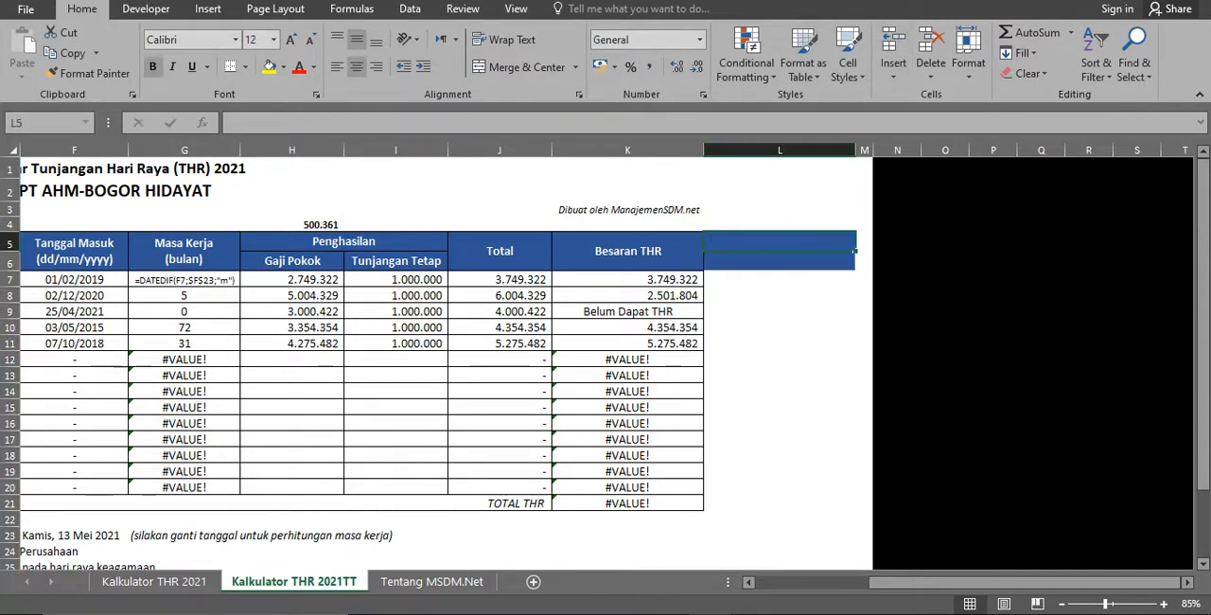
pyautogui.click(779, 262)
pyautogui.moveTo(779, 242); pyautogui.dragTo(779, 262)
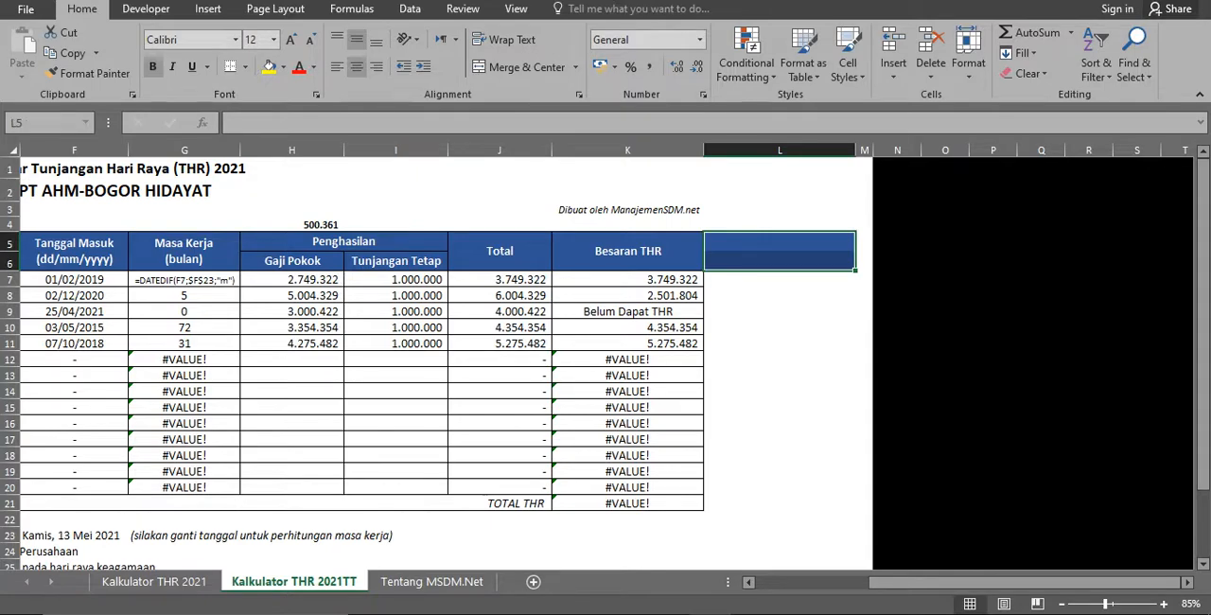
pyautogui.click(527, 66)
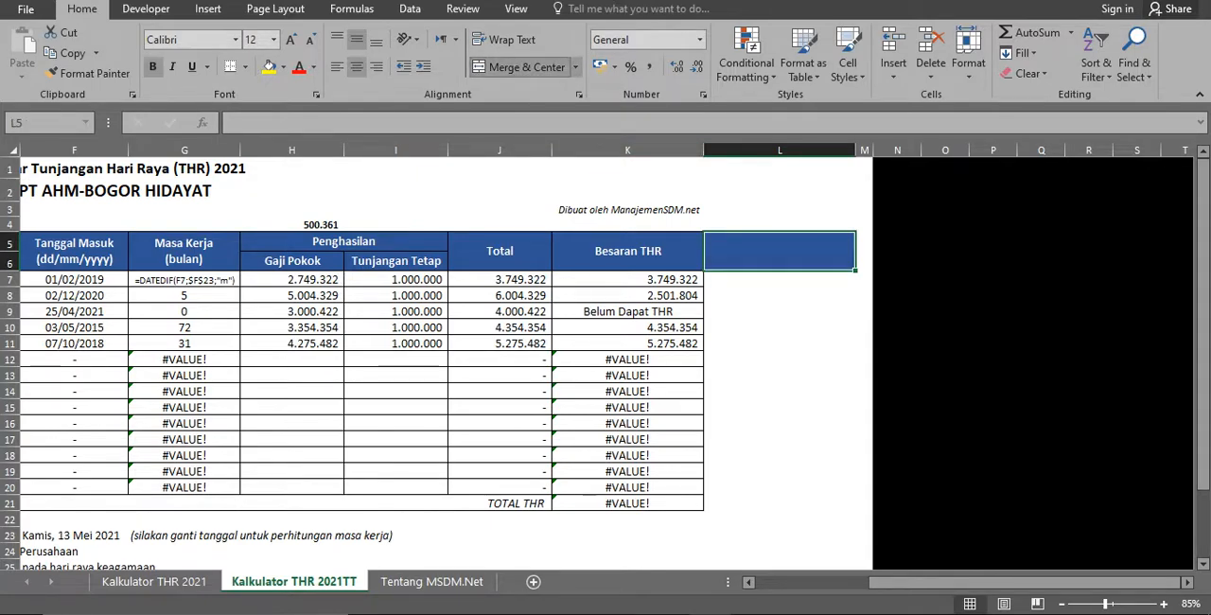
# - Enter PERHITUNGAN as the header of the merged cell beside Besaran THR
pyautogui.write('pERHI')
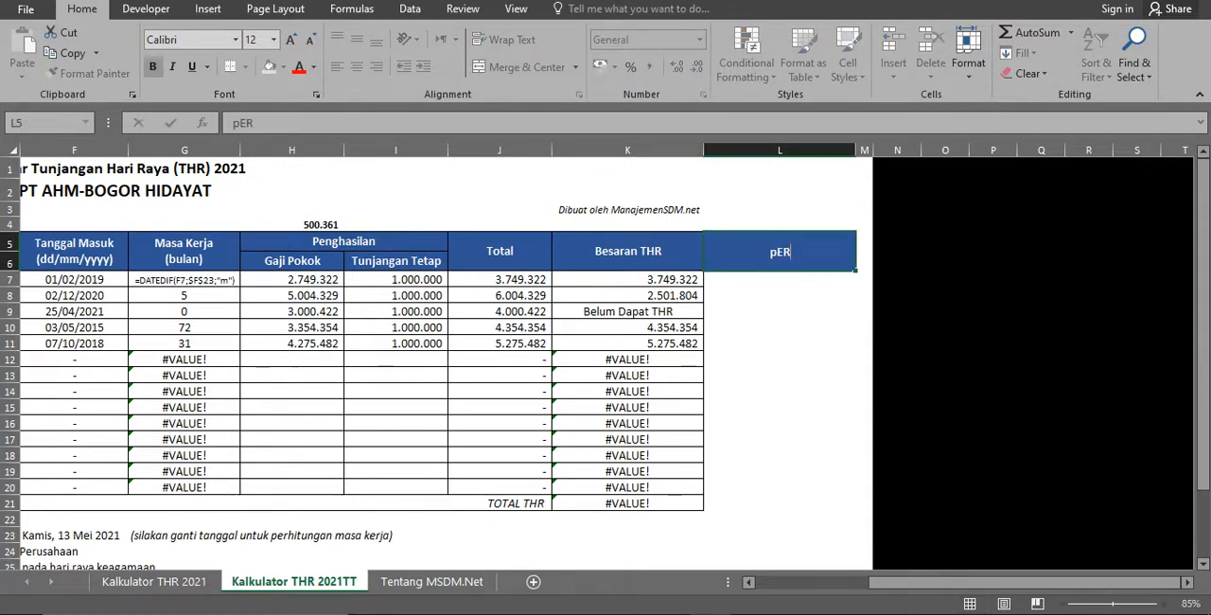
pyautogui.press('BackSpace')
pyautogui.press('BackSpace')
pyautogui.press('BackSpace')
pyautogui.press('BackSpace')
pyautogui.press('BackSpace')
pyautogui.write('PERHITUNGAN')
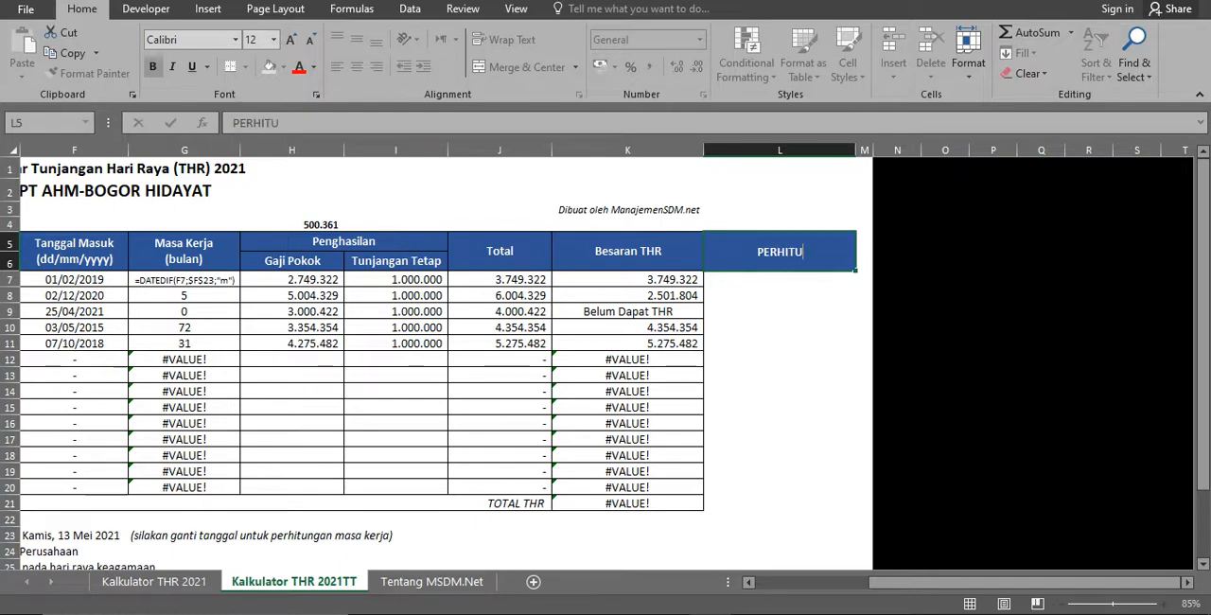
pyautogui.hotkey('ctrl', 'Return')
pyautogui.press('Return')
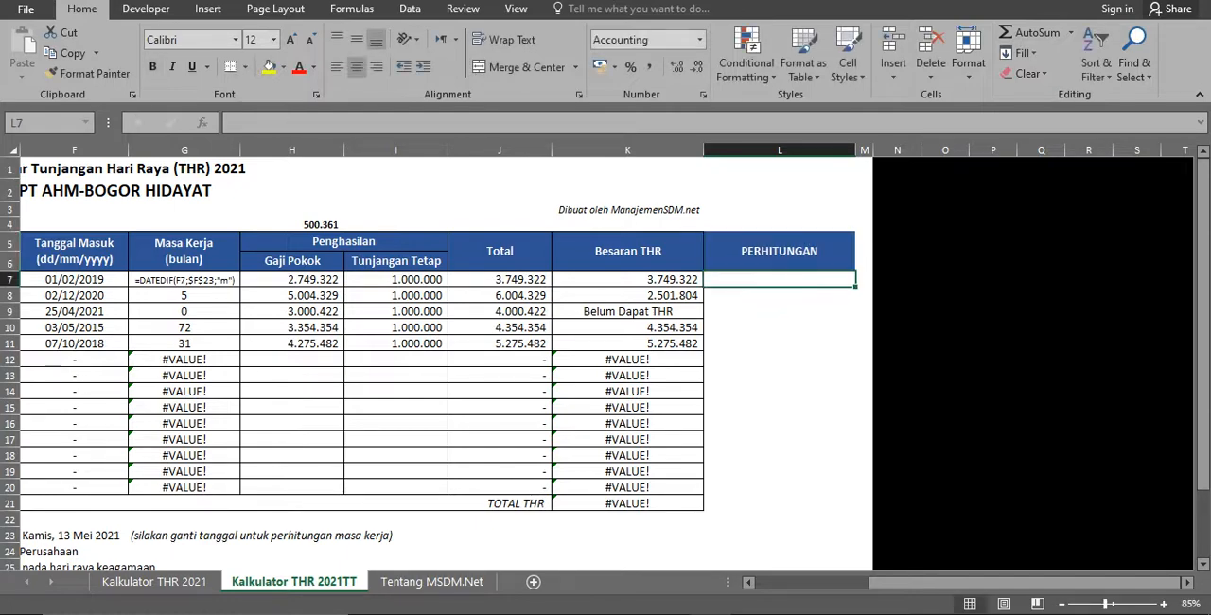
# - Clear the "Dibuat oleh ManajemenSDM.net" credit line in row 3 above the table
pyautogui.click(629, 210)
pyautogui.press('Delete')
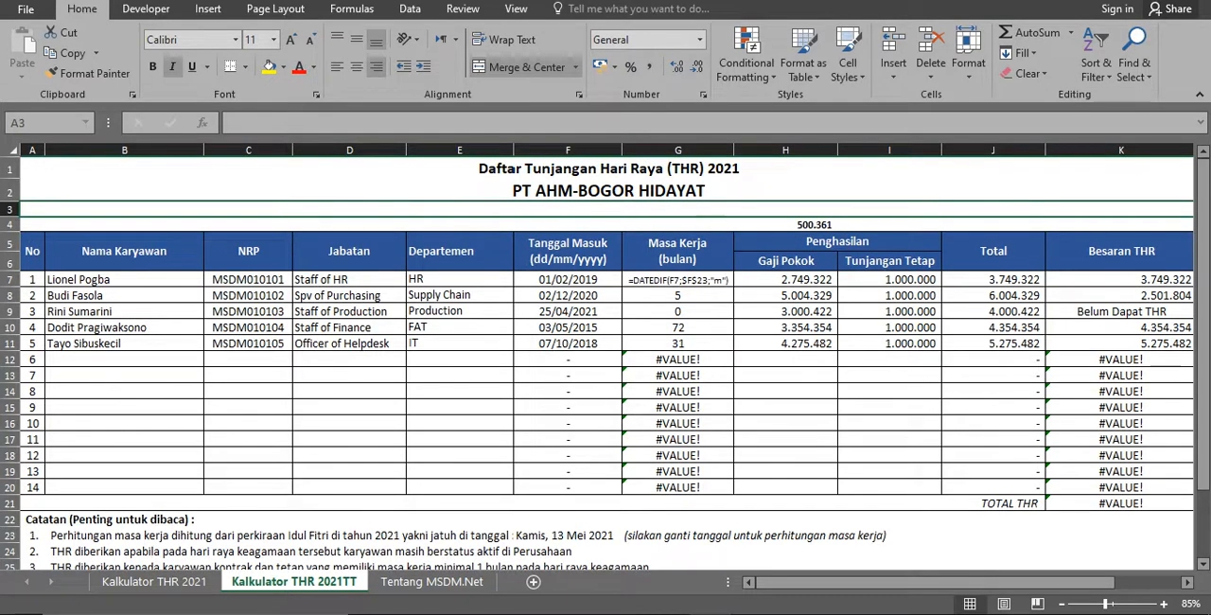
# - Add cell borders to the PERHITUNGAN column range L7:L21
pyautogui.moveTo(935, 583); pyautogui.dragTo(1001, 583)
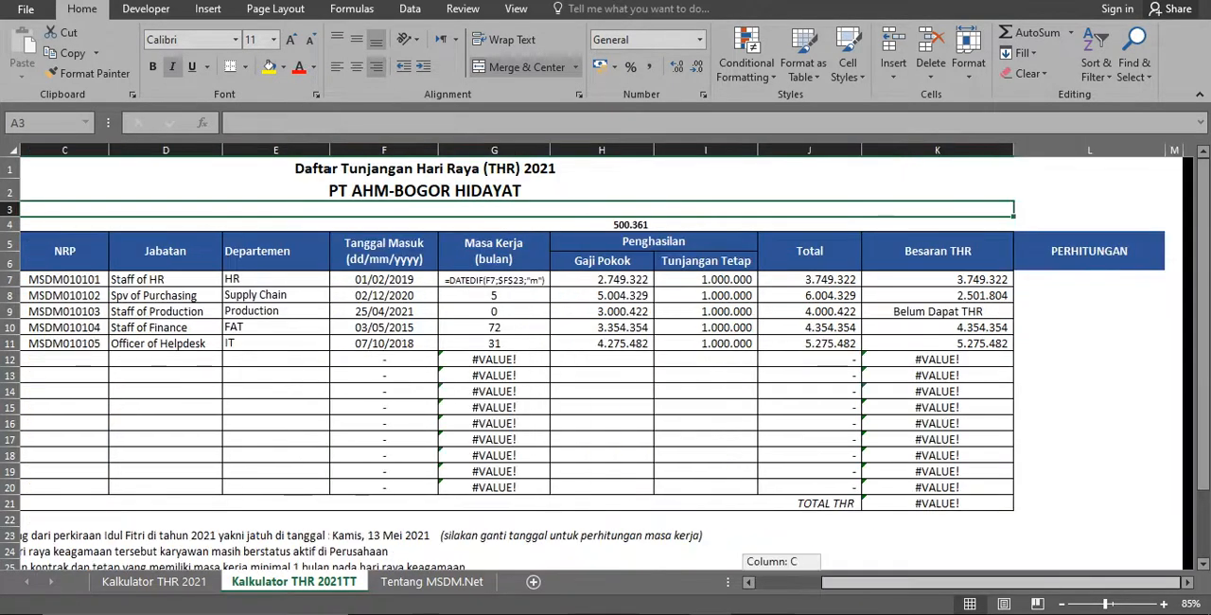
pyautogui.moveTo(1089, 280)
pyautogui.mouseDown()
pyautogui.moveTo(1089, 501)
pyautogui.moveTo(1089, 280)
pyautogui.mouseUp()
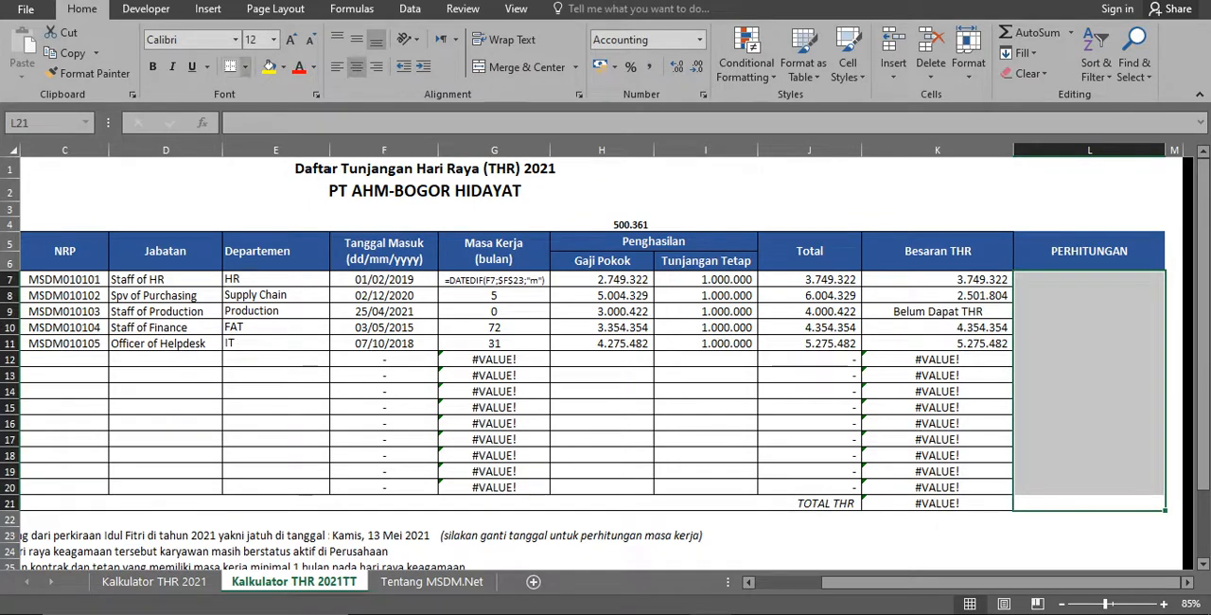
pyautogui.click(245, 67)
pyautogui.click(274, 218)
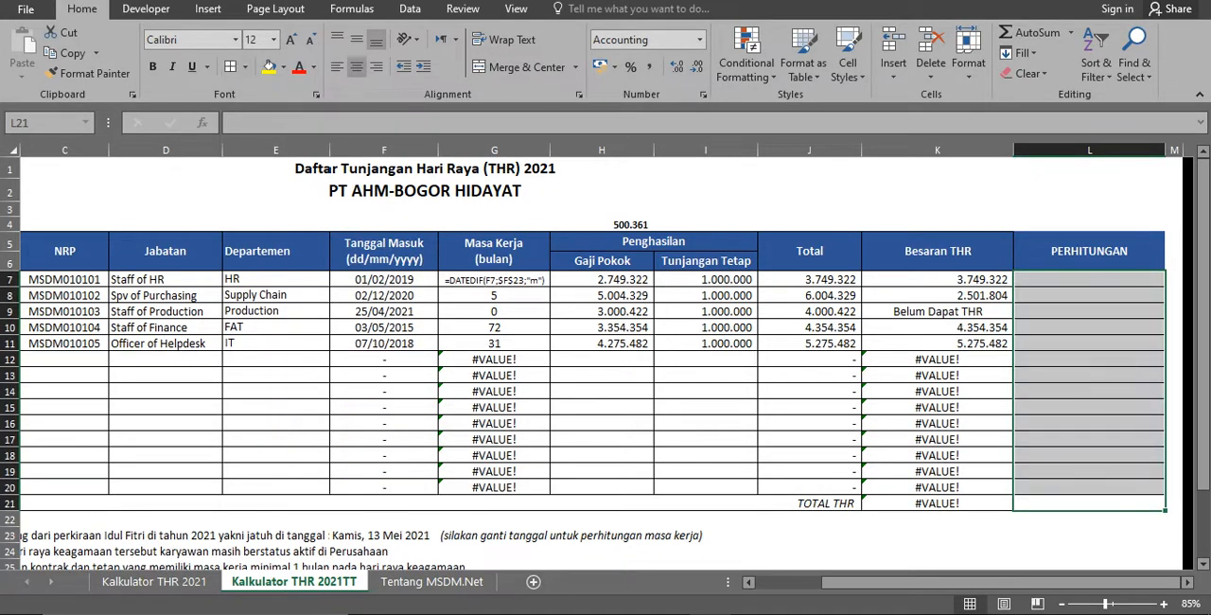
pyautogui.hotkey('ctrl', 'Up')
pyautogui.press('Down')
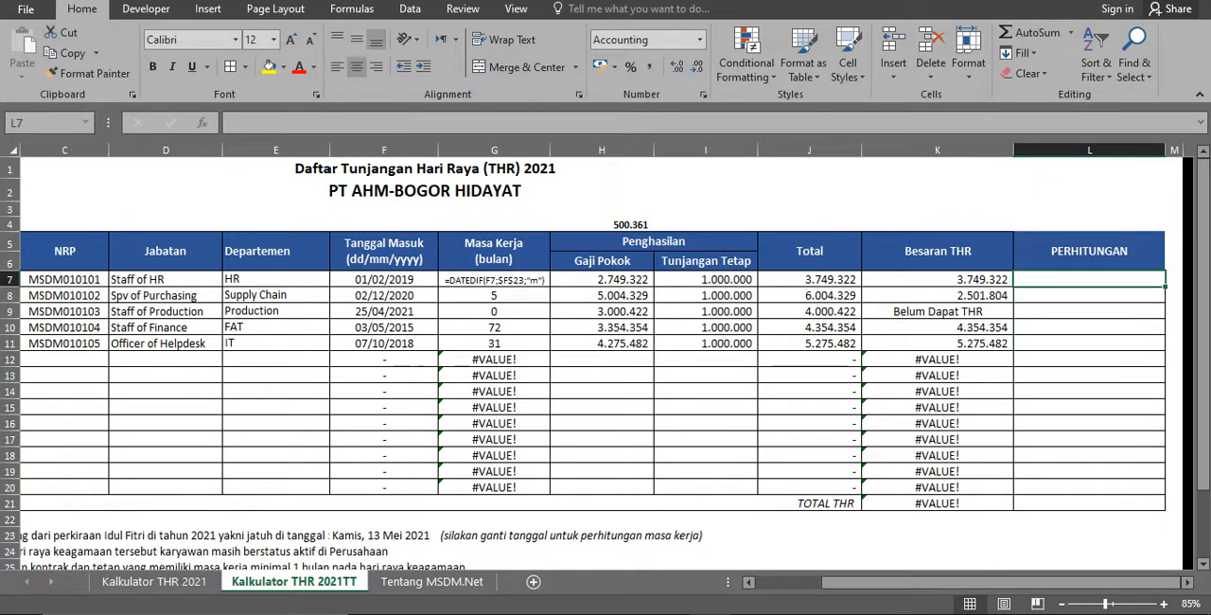
pyautogui.write('=')
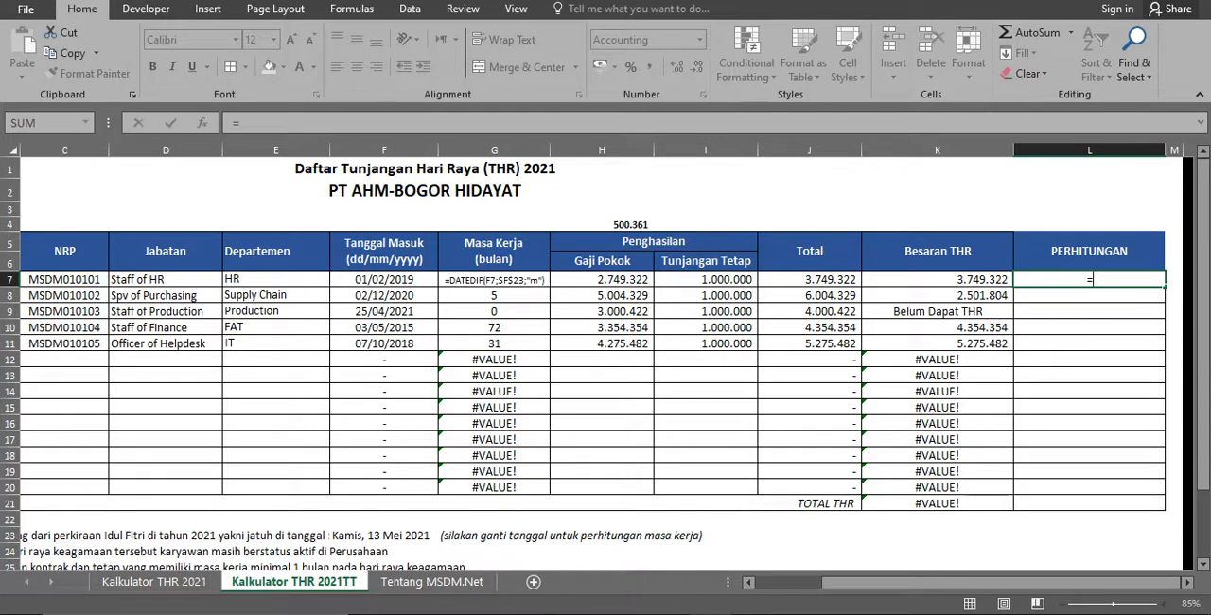
pyautogui.click(937, 296)
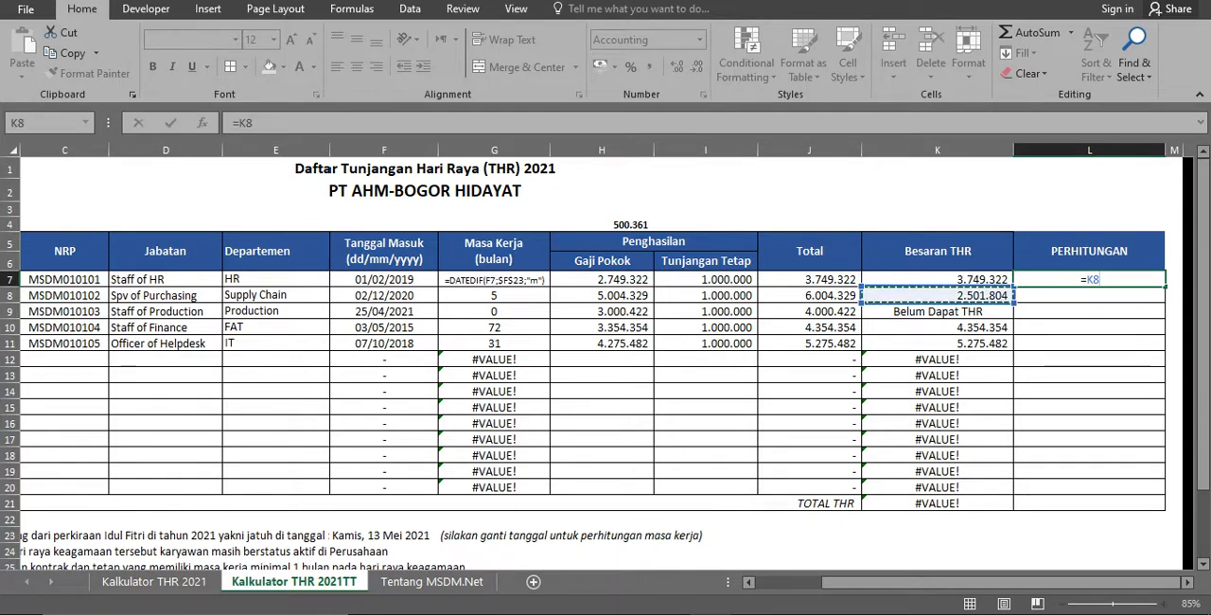
pyautogui.press('Left')
pyautogui.press('Left')
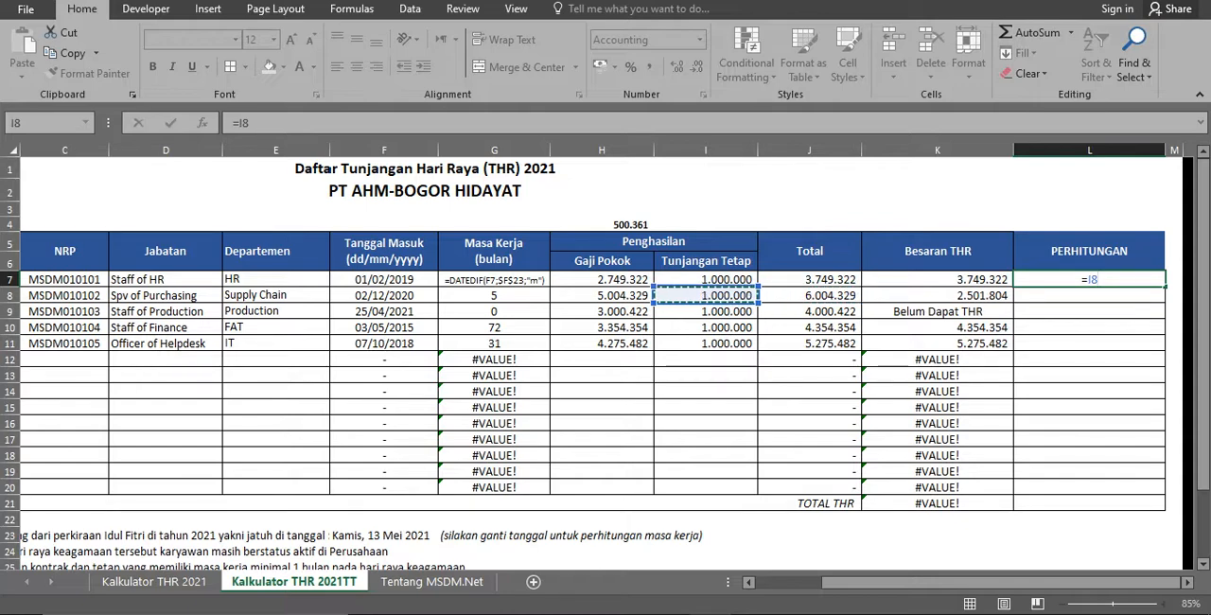
pyautogui.press('BackSpace')
pyautogui.press('BackSpace')
pyautogui.press('BackSpace')
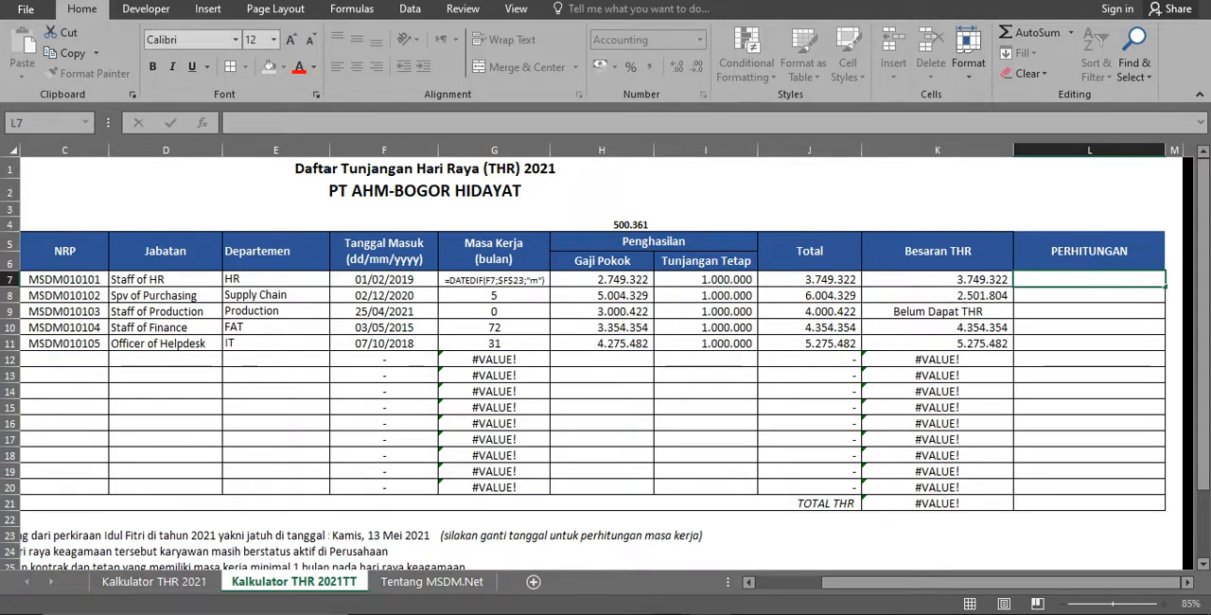
# - Enter =K8/G8 in L8 to divide the second employee's Besaran THR by the Masa Kerja months
pyautogui.click(937, 295)
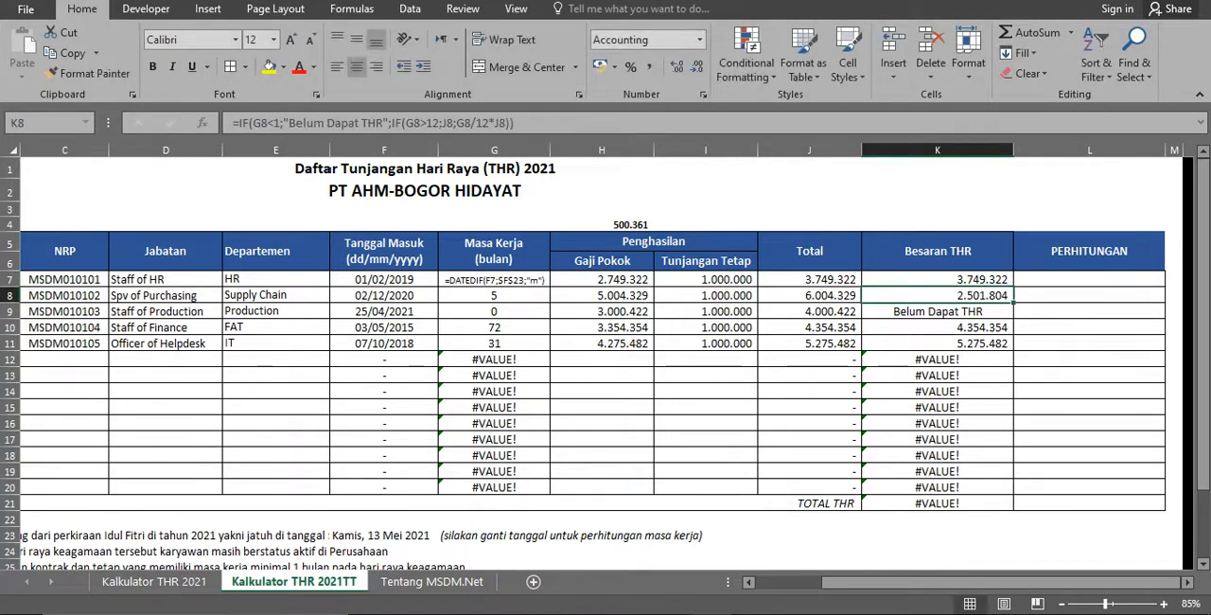
pyautogui.click(1089, 295)
pyautogui.write('=')
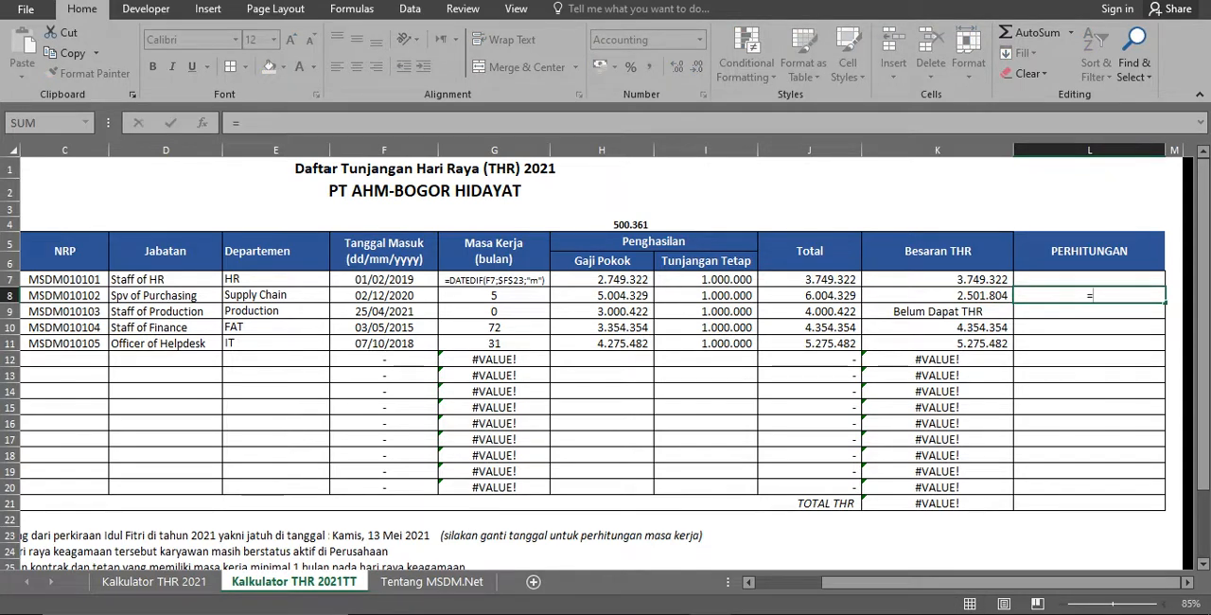
pyautogui.press('Left')
pyautogui.press('Left')
pyautogui.press('Left')
pyautogui.press('Left')
pyautogui.press('Left')
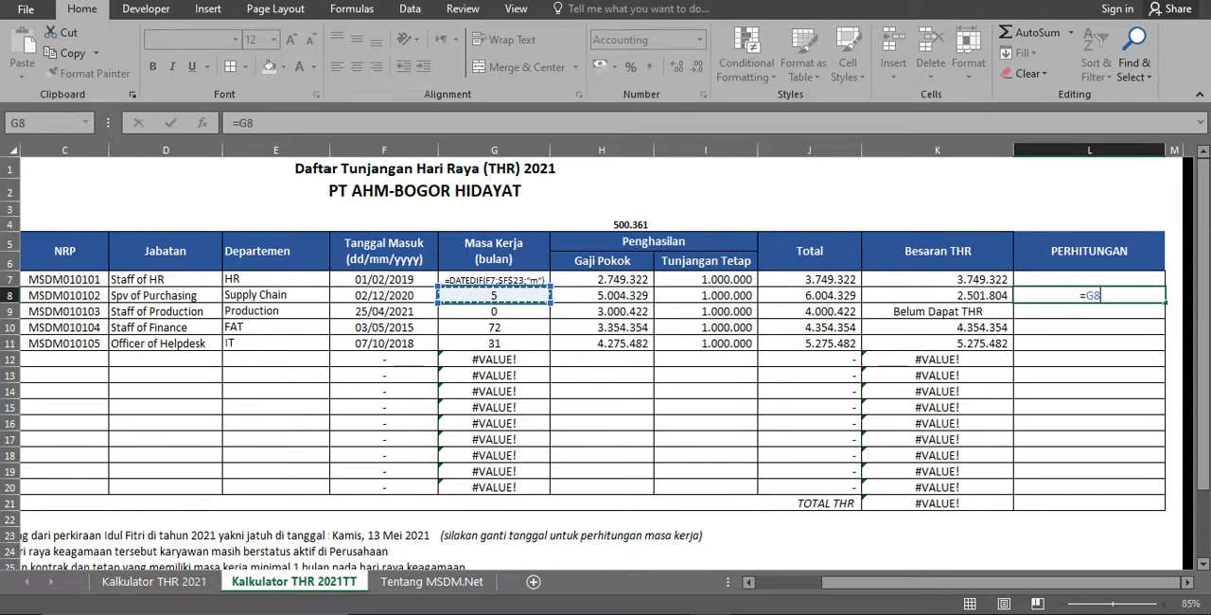
pyautogui.press('Right')
pyautogui.press('Right')
pyautogui.press('Right')
pyautogui.press('Right')
pyautogui.write('/')
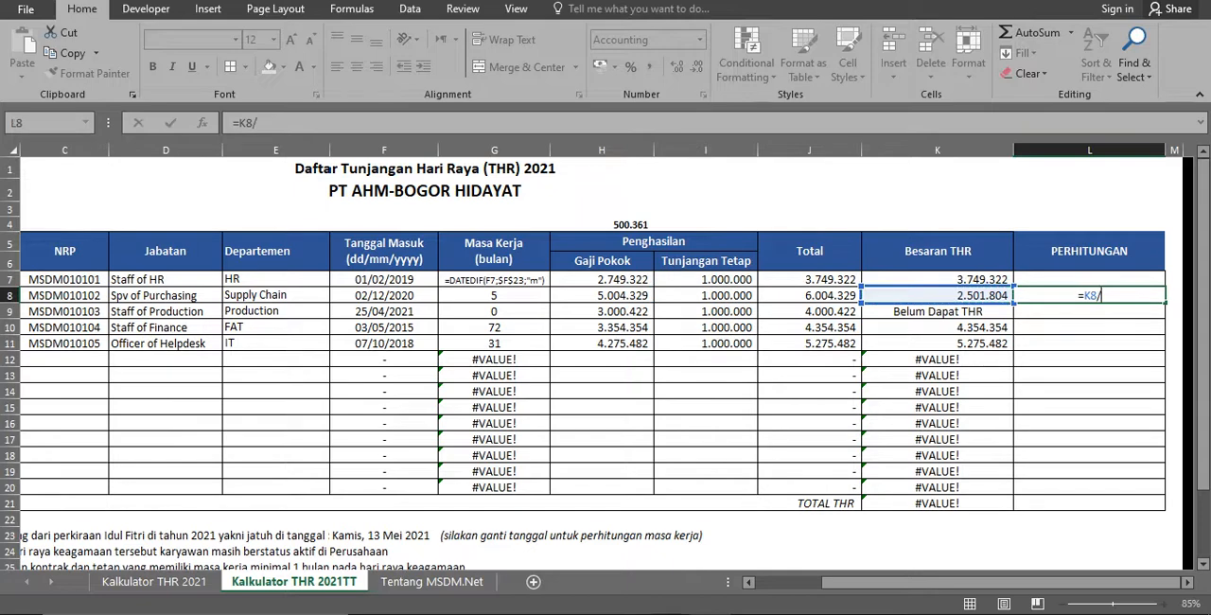
pyautogui.press('Left')
pyautogui.press('Left')
pyautogui.press('Left')
pyautogui.press('Left')
pyautogui.press('Left')
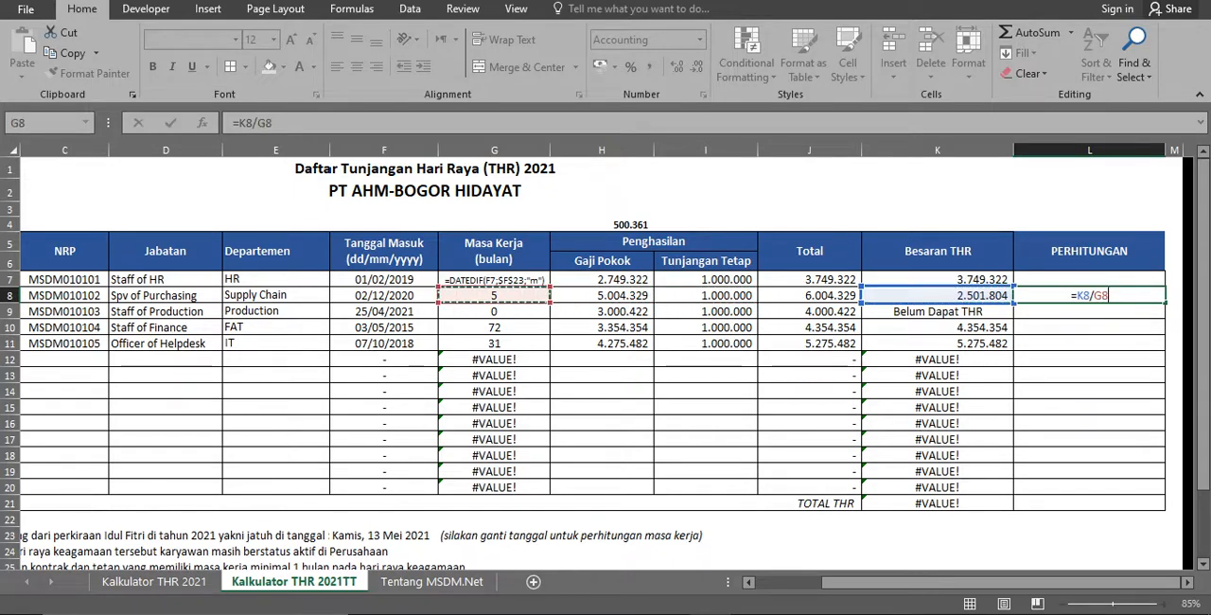
pyautogui.press('Return')
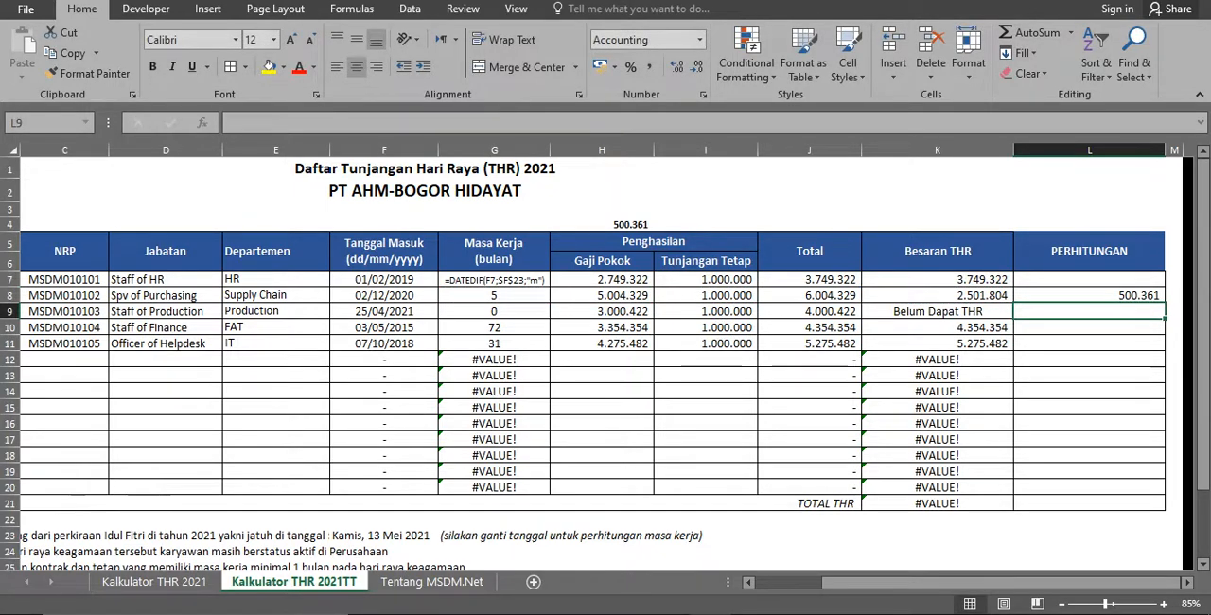
# - Fill the L8 formula down through L11 for the remaining listed employees
pyautogui.click(1089, 295)
pyautogui.moveTo(1164, 302); pyautogui.dragTo(1076, 348)
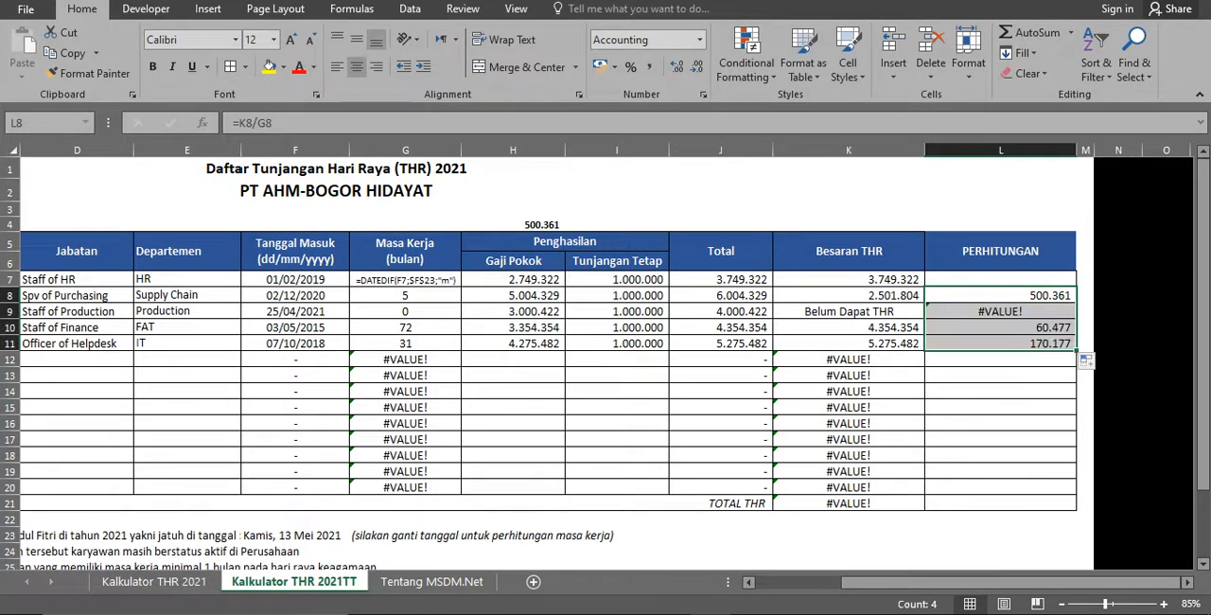
pyautogui.click(1013, 343)
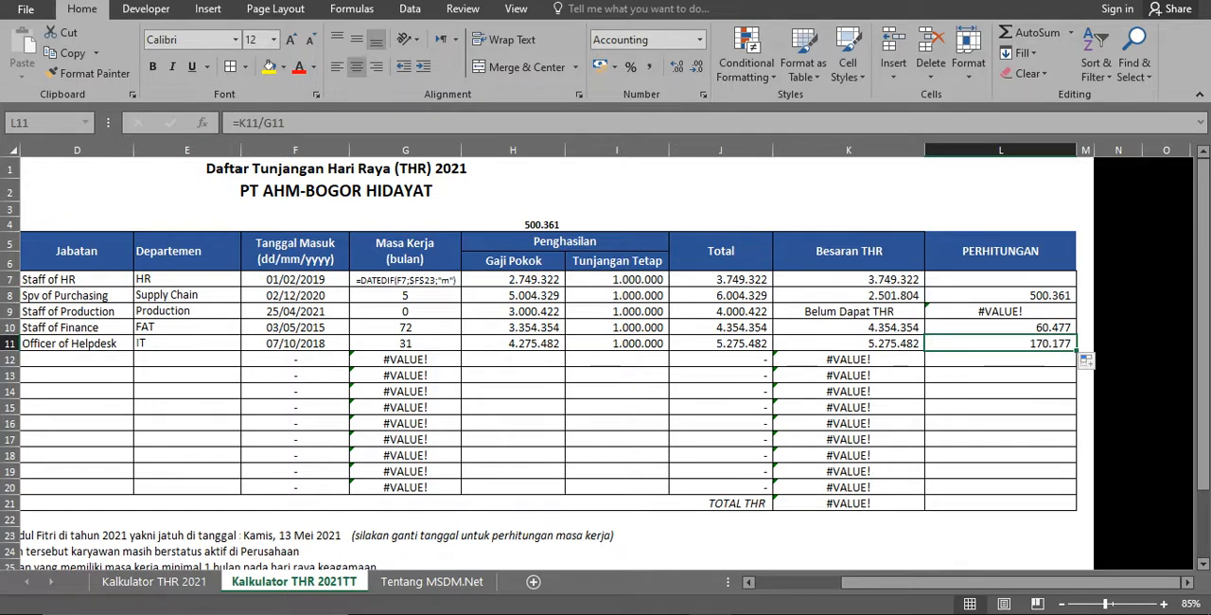
pyautogui.click(513, 295)
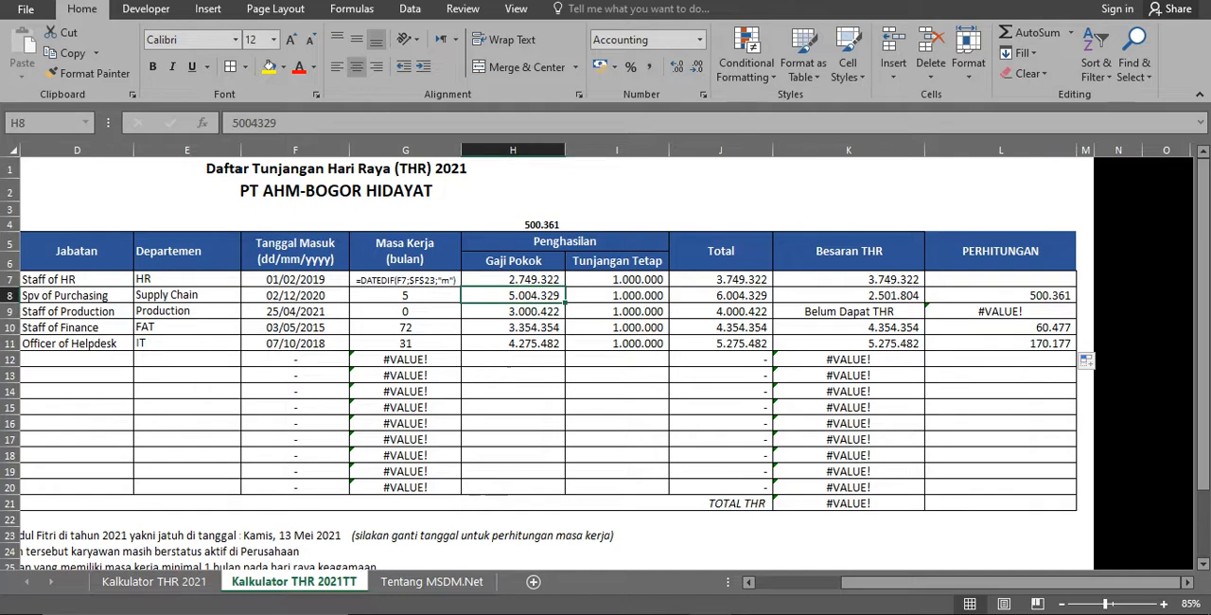
pyautogui.click(513, 312)
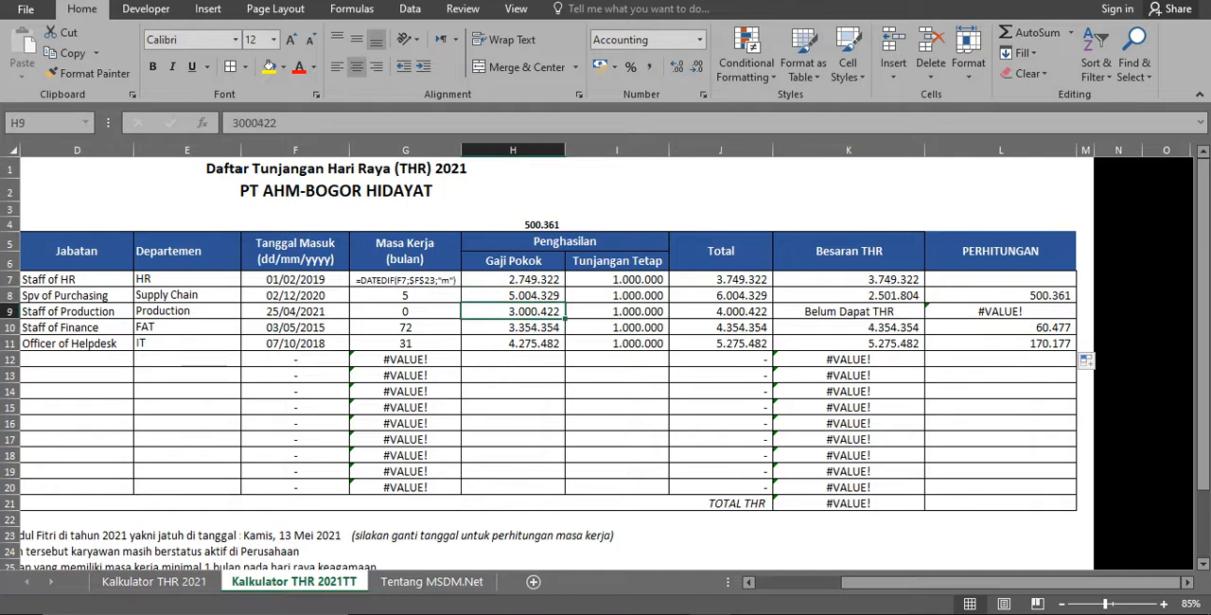
pyautogui.click(617, 311)
pyautogui.click(513, 295)
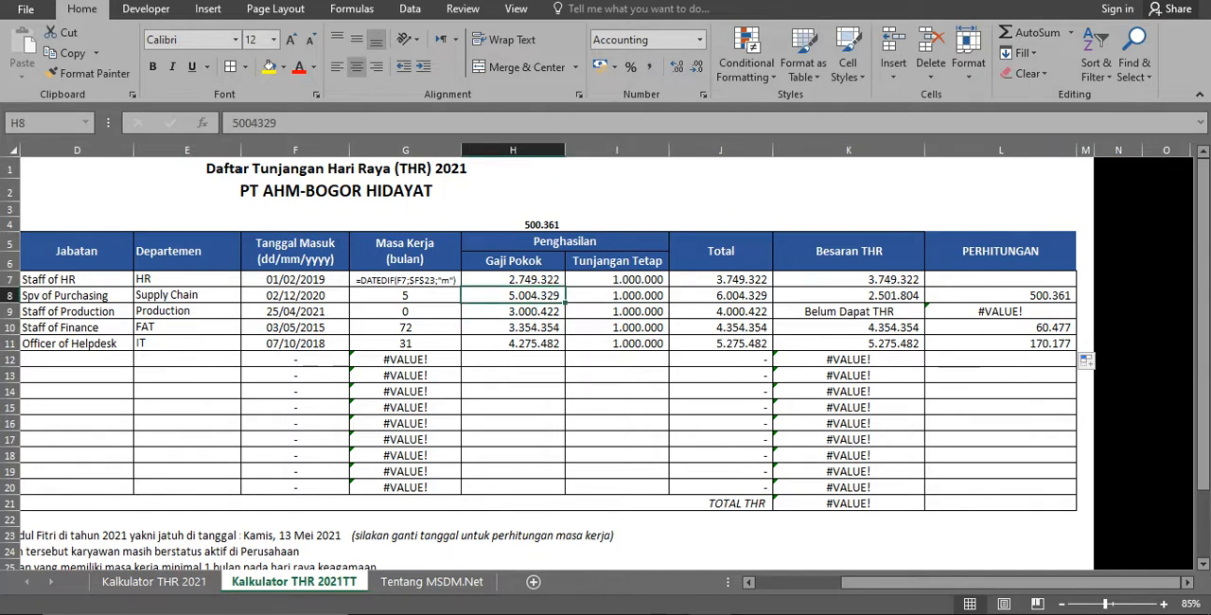
# - Remove the leading apostrophe in G7 so that =DATEDIF(F7;$F$23;"m") works as a formula
pyautogui.doubleClick(358, 280)
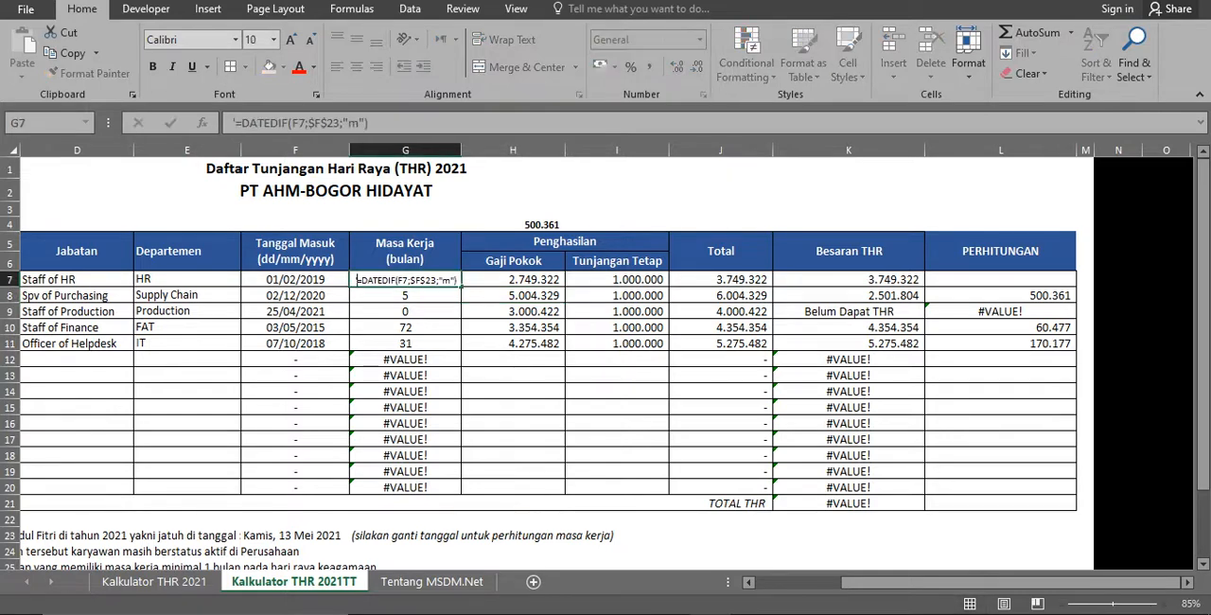
pyautogui.press('BackSpace')
pyautogui.press('Return')
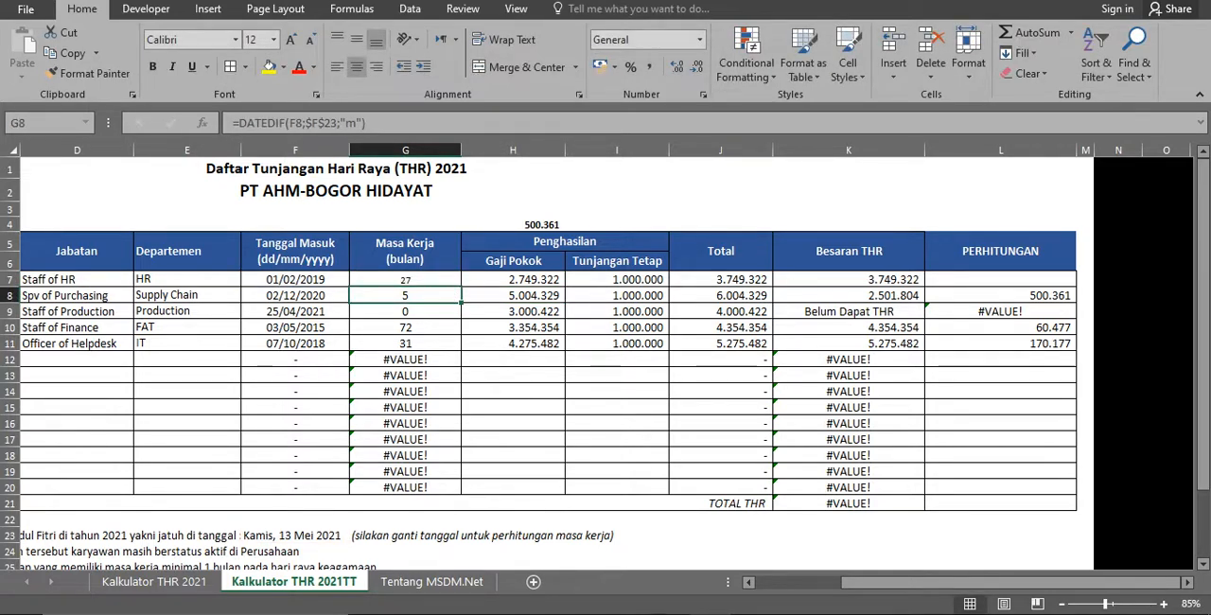
# - Fill the L8 formula up into L7 for the first employee and check the formulas in the rows below
pyautogui.click(1001, 295)
pyautogui.moveTo(1076, 303); pyautogui.dragTo(1075, 280)
pyautogui.click(1001, 344)
pyautogui.click(1001, 311)
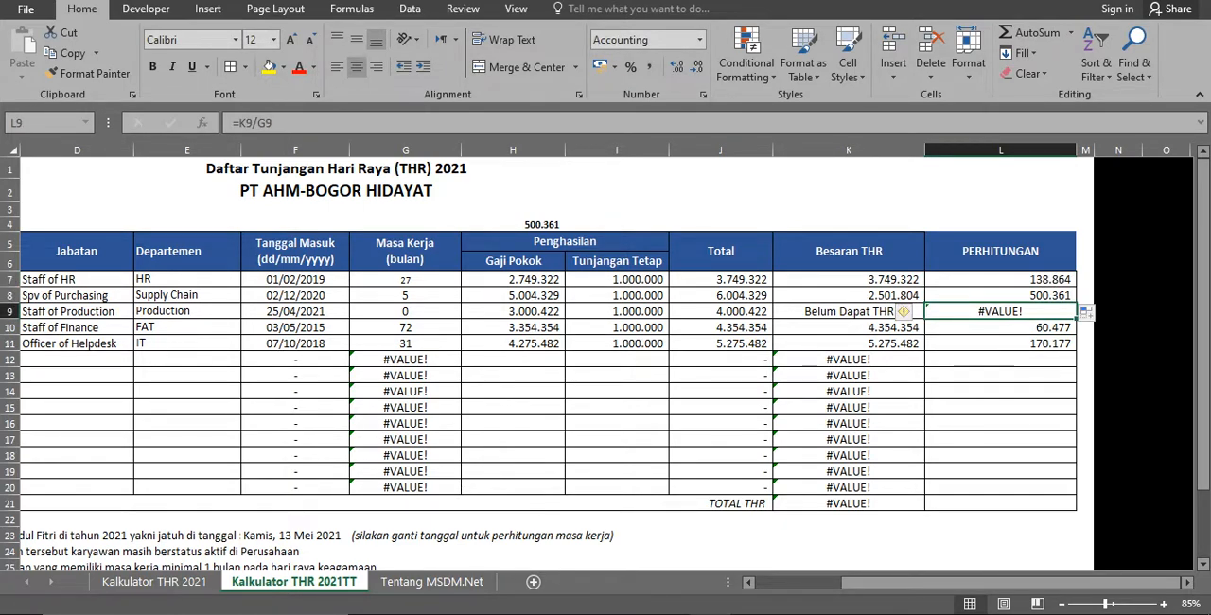
# - Examine Gaji Pokok, Tunjangan Tetap and Total for the HR and IT employees in rows 7 and 11
pyautogui.click(513, 280)
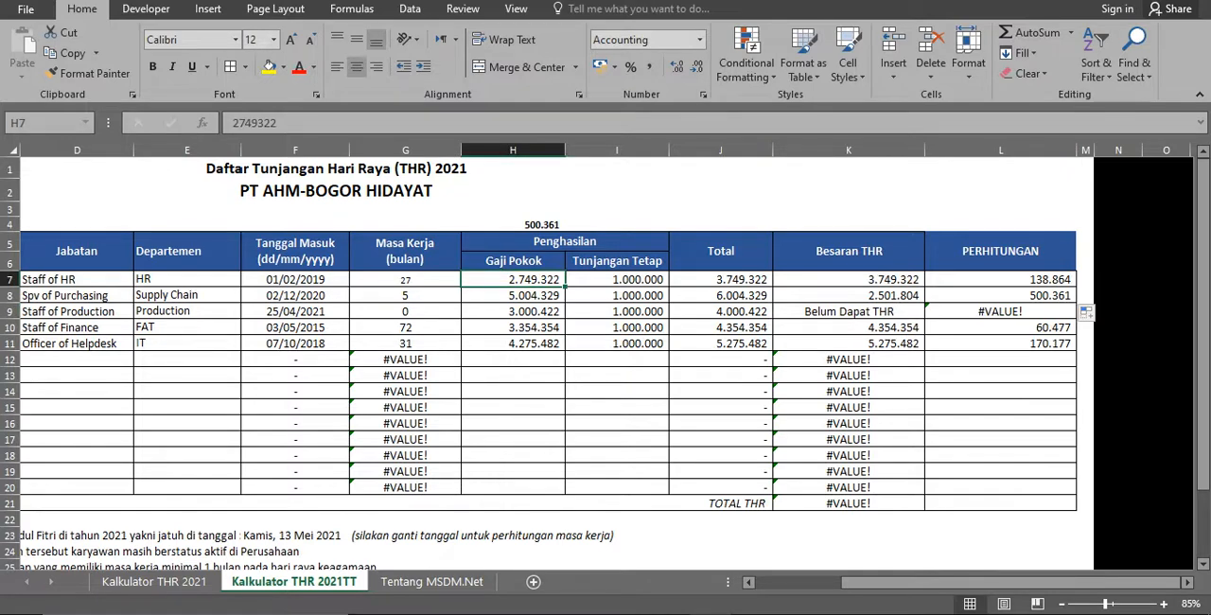
pyautogui.click(187, 295)
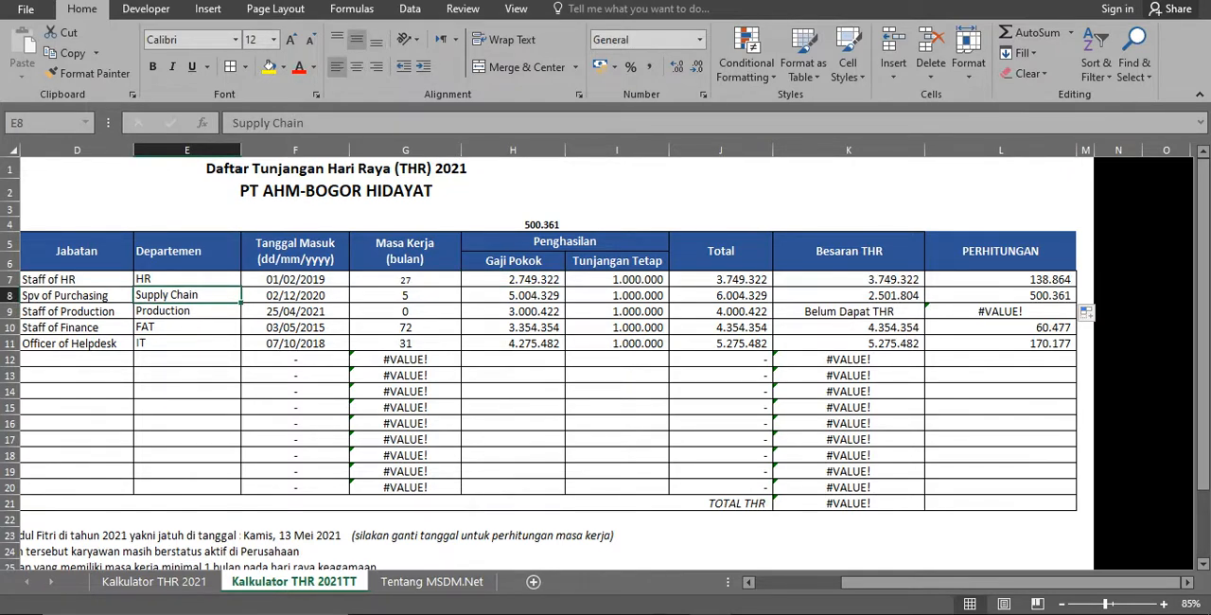
pyautogui.click(513, 280)
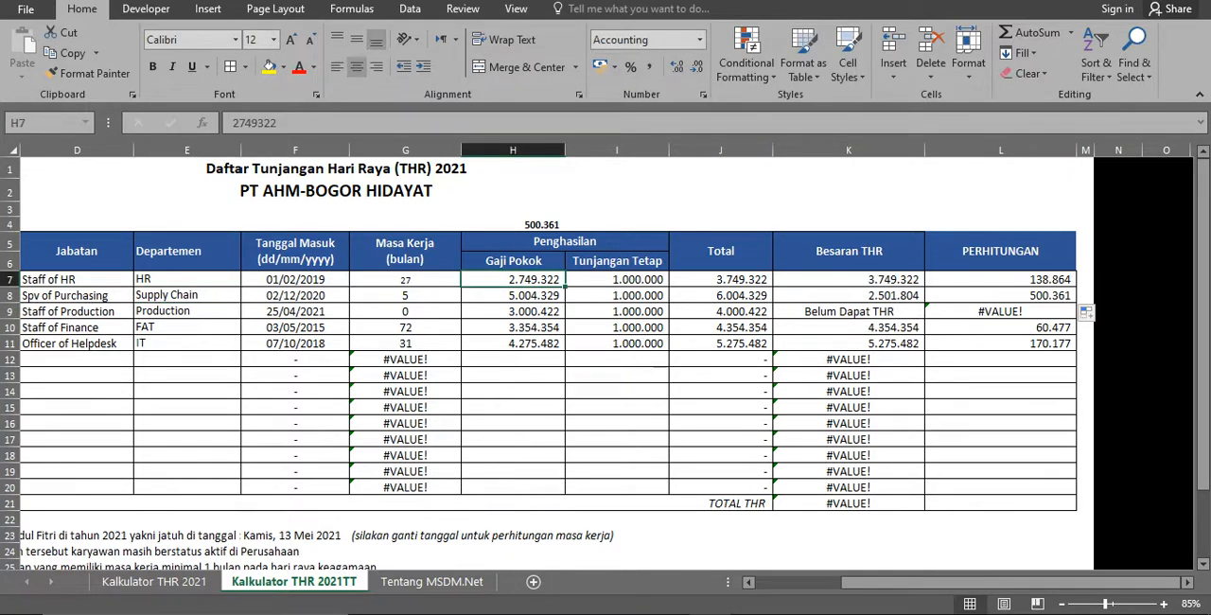
pyautogui.click(617, 328)
pyautogui.click(617, 280)
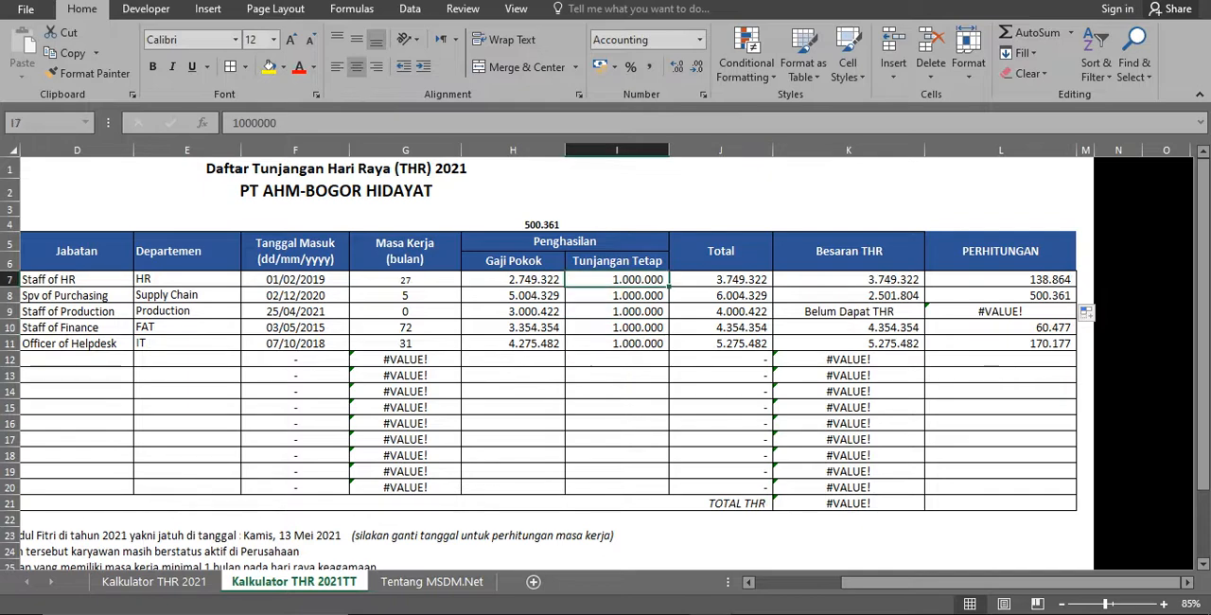
pyautogui.click(721, 295)
pyautogui.click(721, 280)
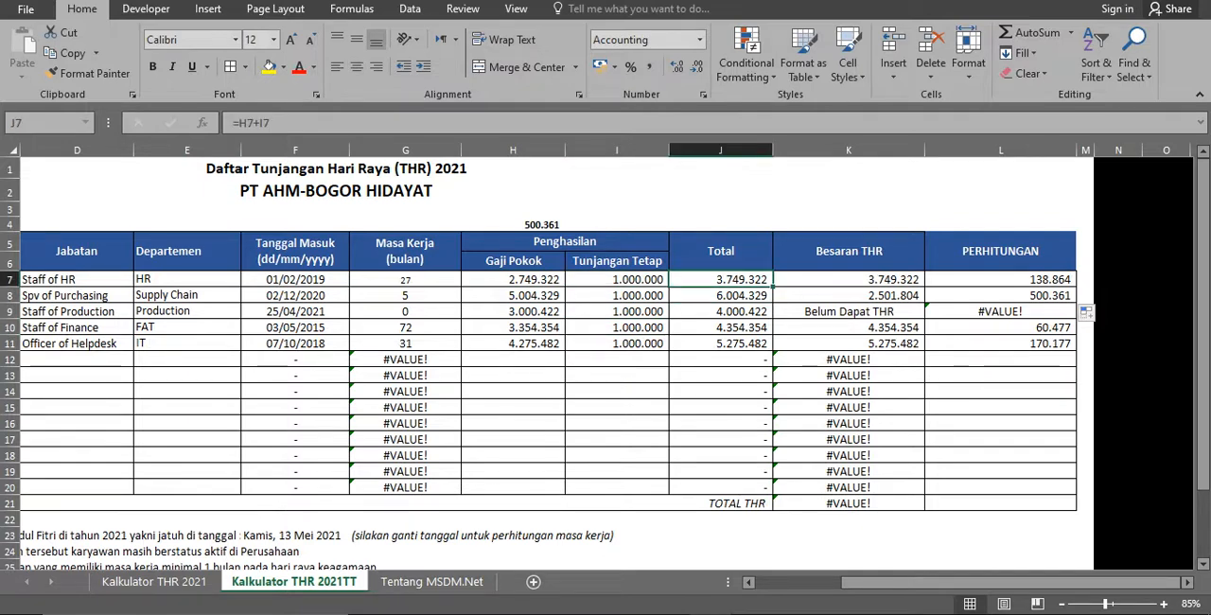
pyautogui.click(187, 344)
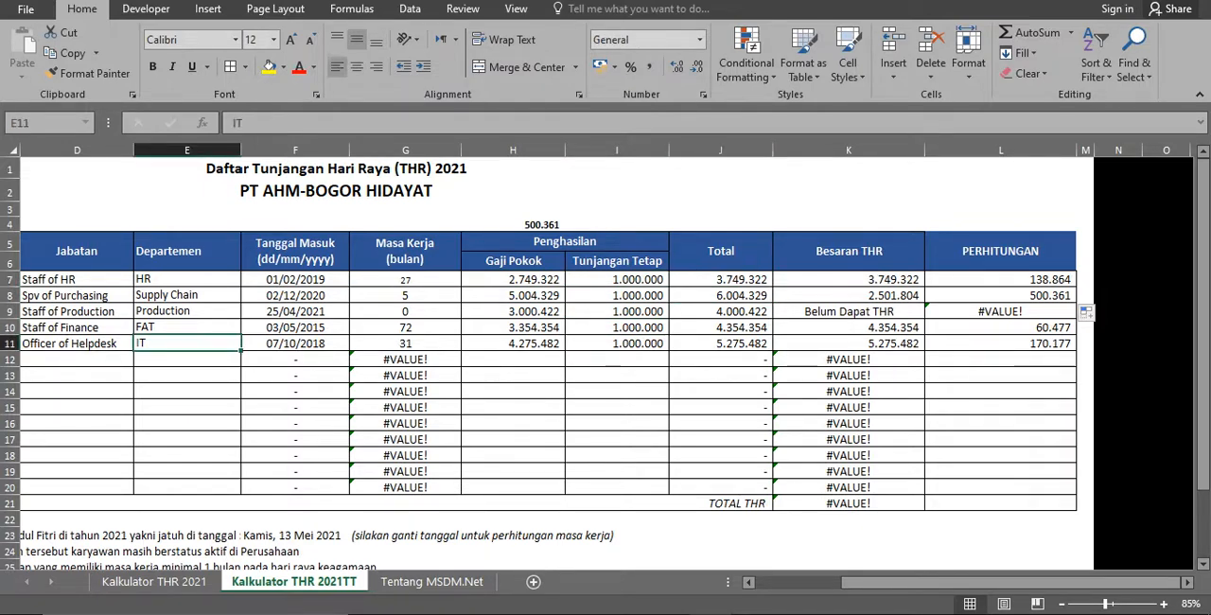
pyautogui.click(513, 344)
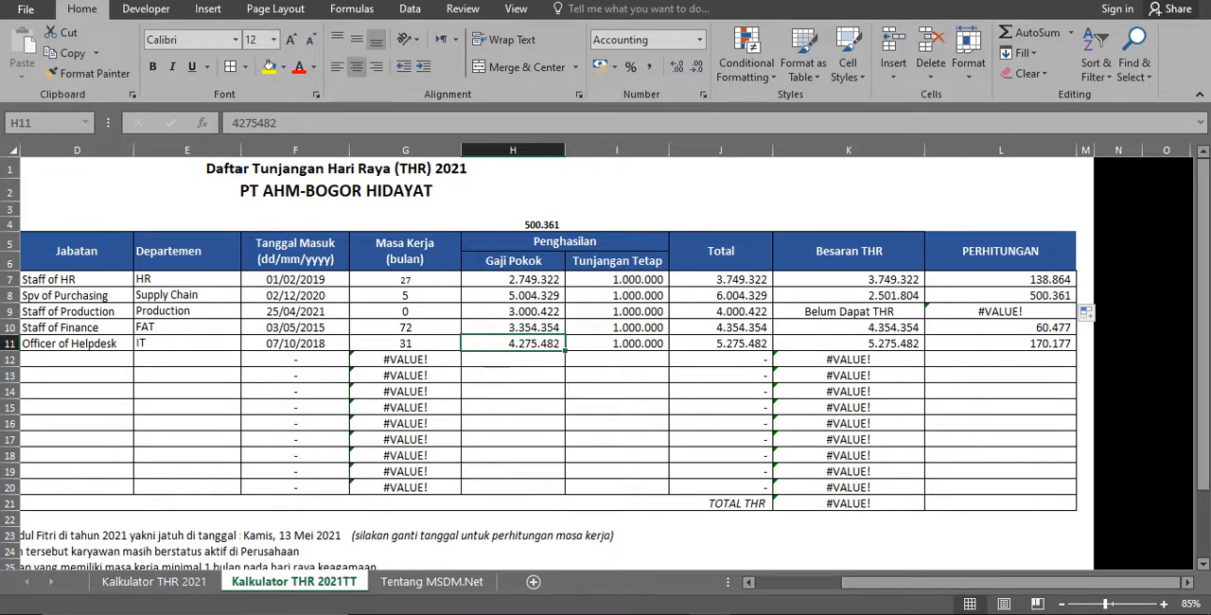
pyautogui.click(617, 343)
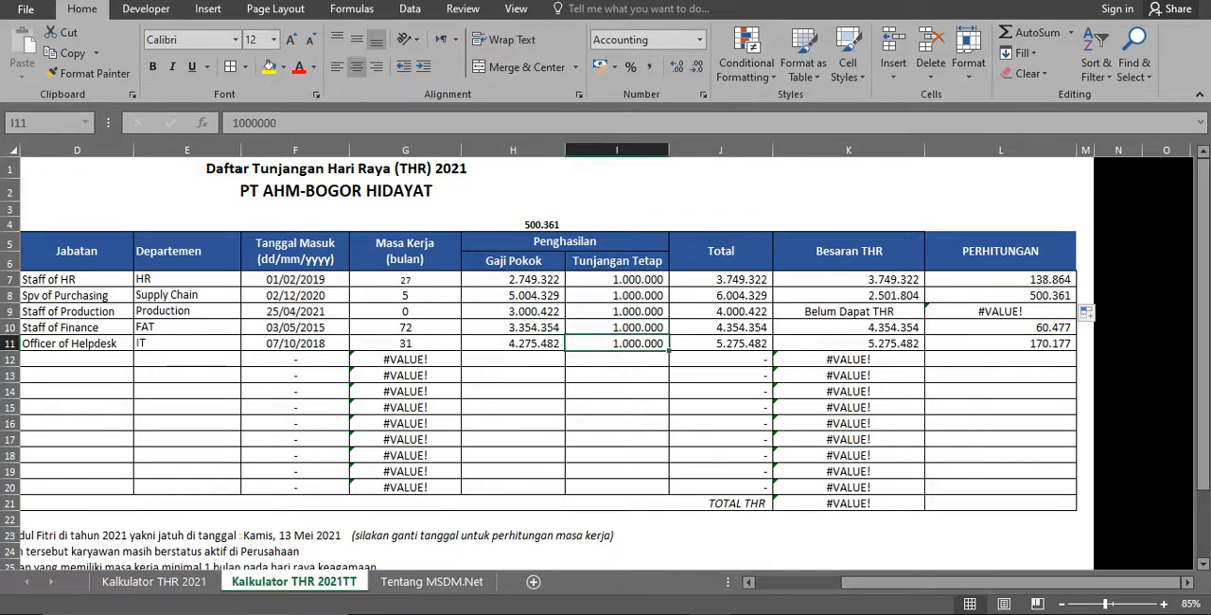
pyautogui.click(721, 343)
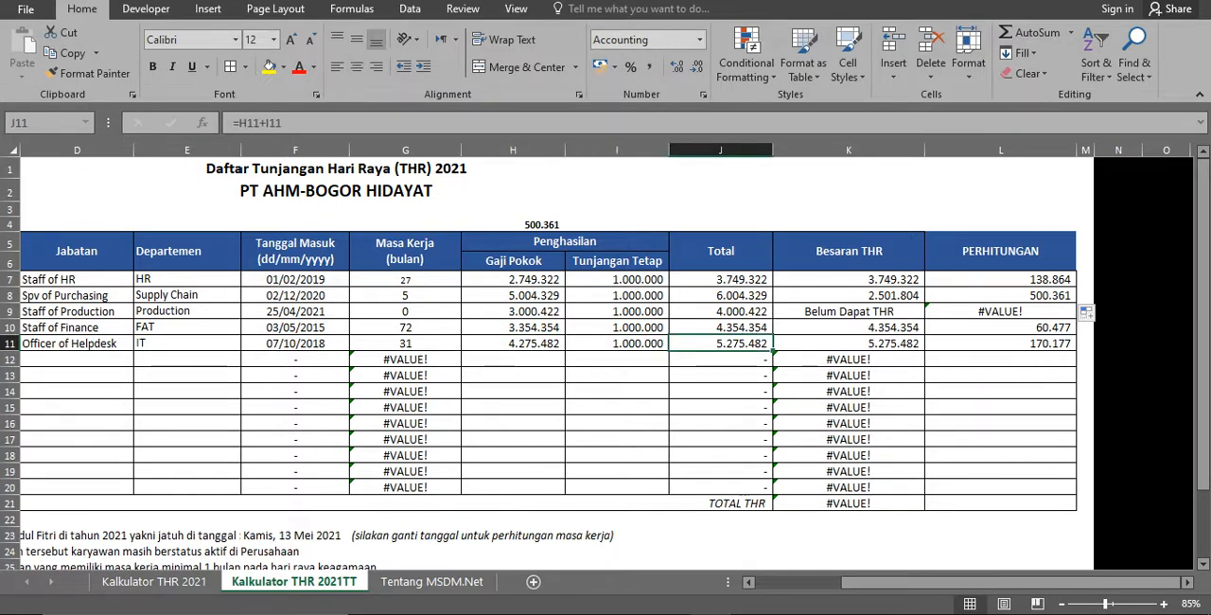
# - Examine the Besaran THR formula in K11 and the Masa Kerja and PERHITUNGAN cells of the listed employees, especially the Finance and IT rows
pyautogui.click(849, 343)
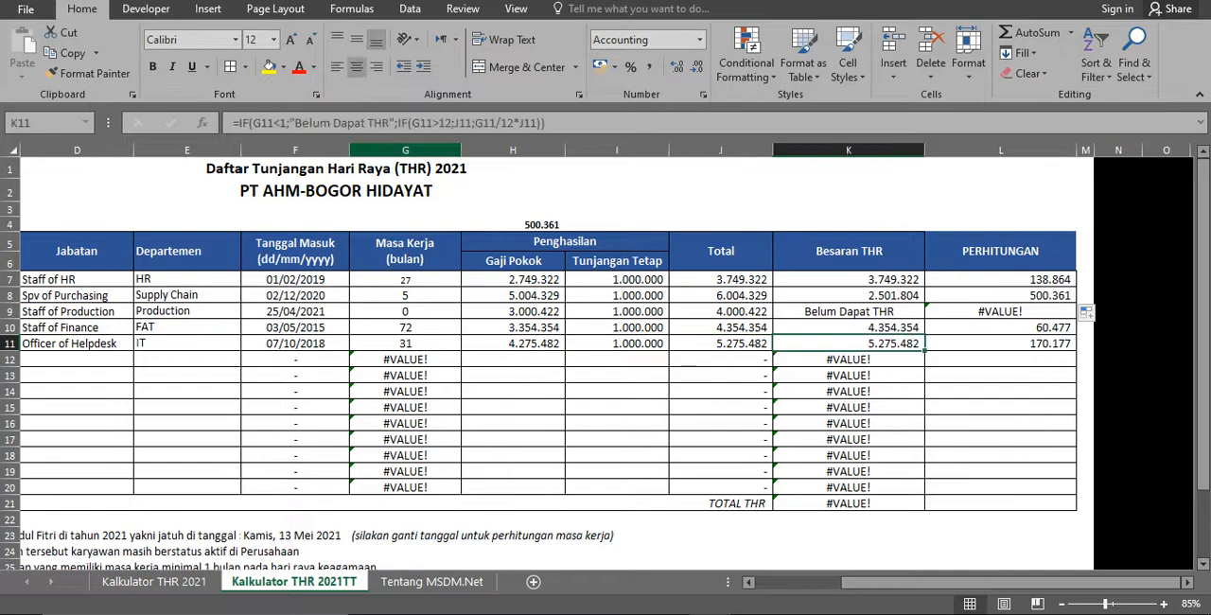
pyautogui.click(549, 123)
pyautogui.click(428, 123)
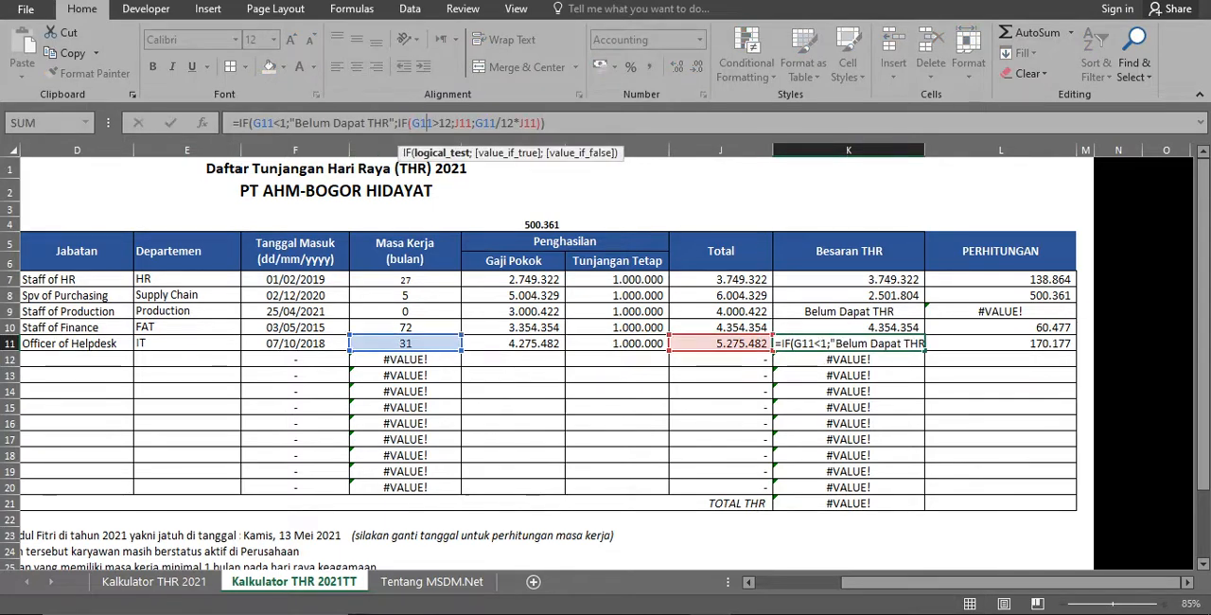
pyautogui.press('Return')
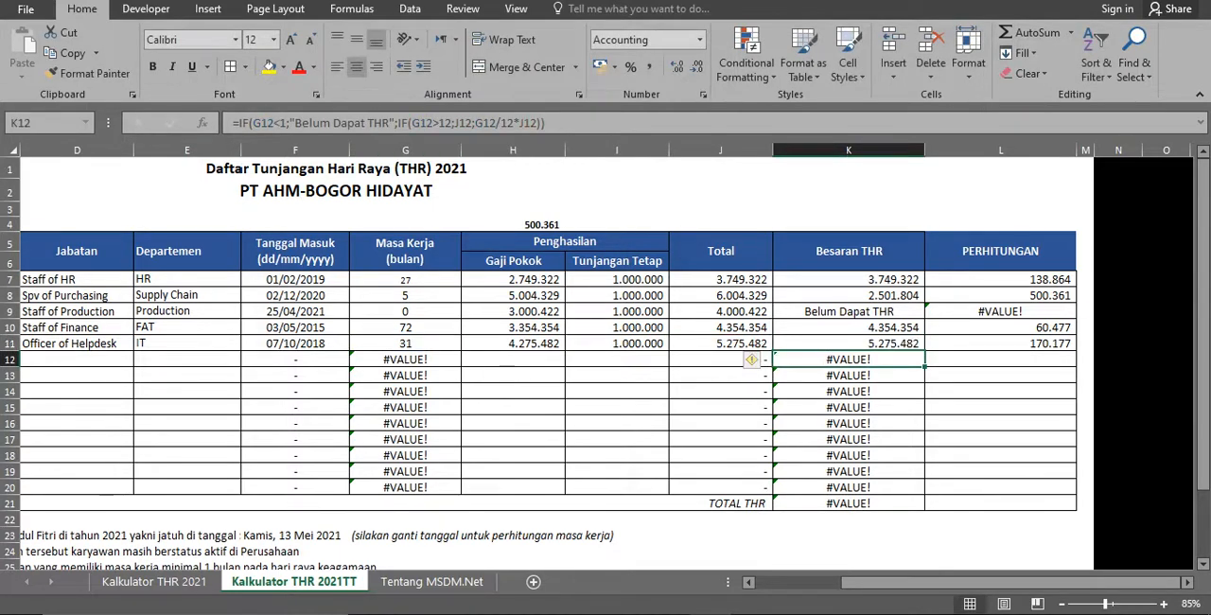
pyautogui.click(406, 343)
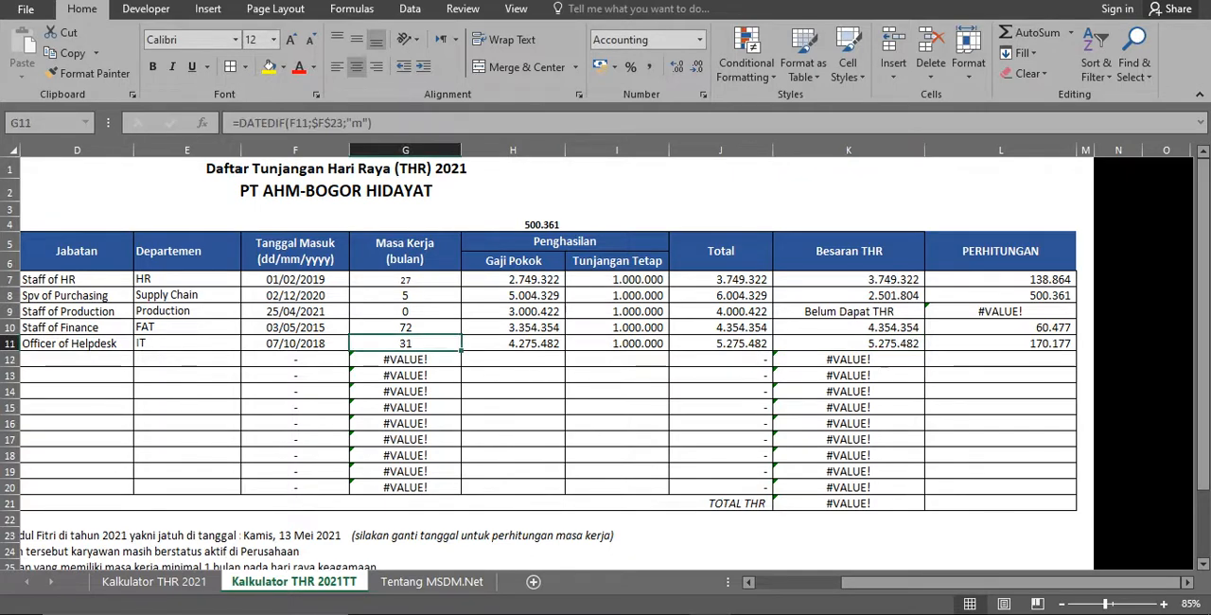
pyautogui.click(406, 328)
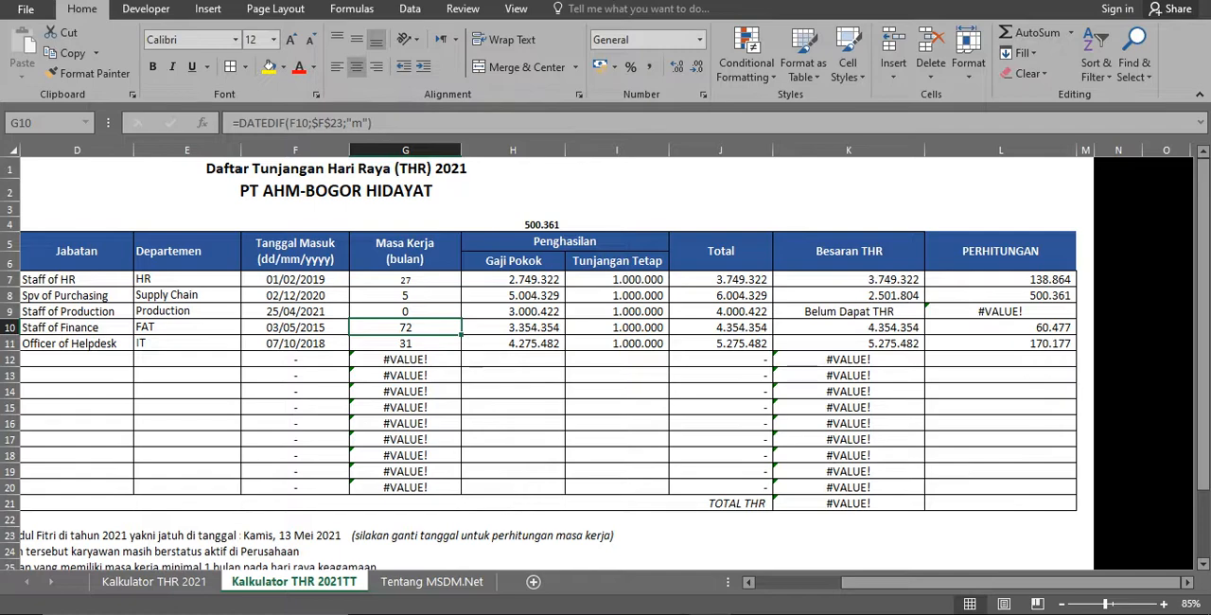
pyautogui.click(1001, 327)
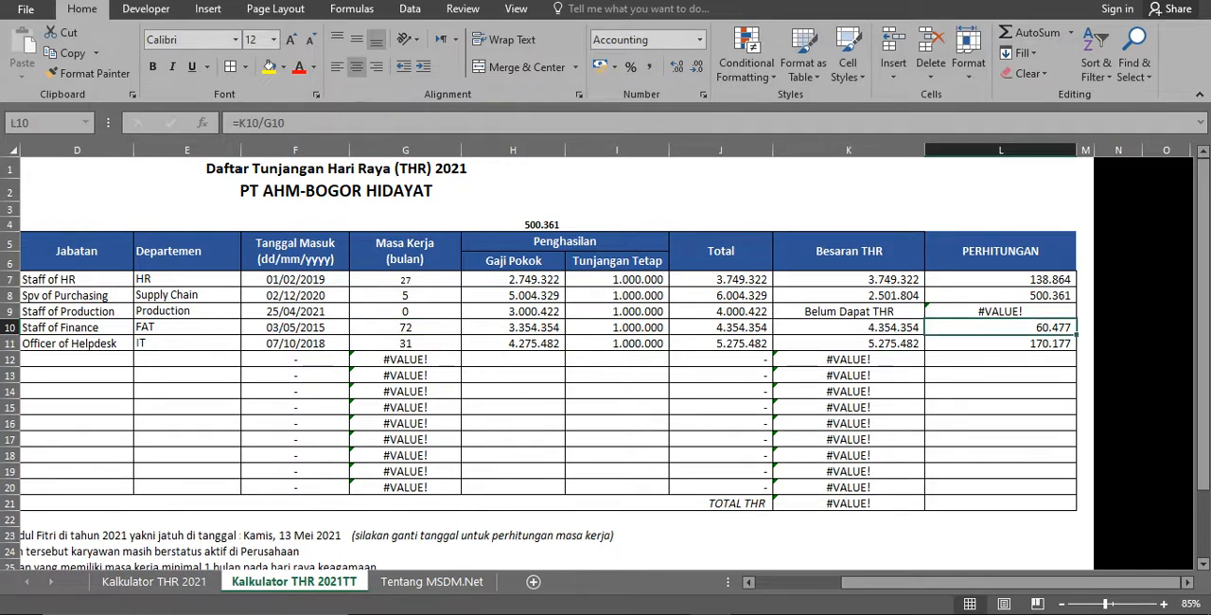
pyautogui.click(617, 327)
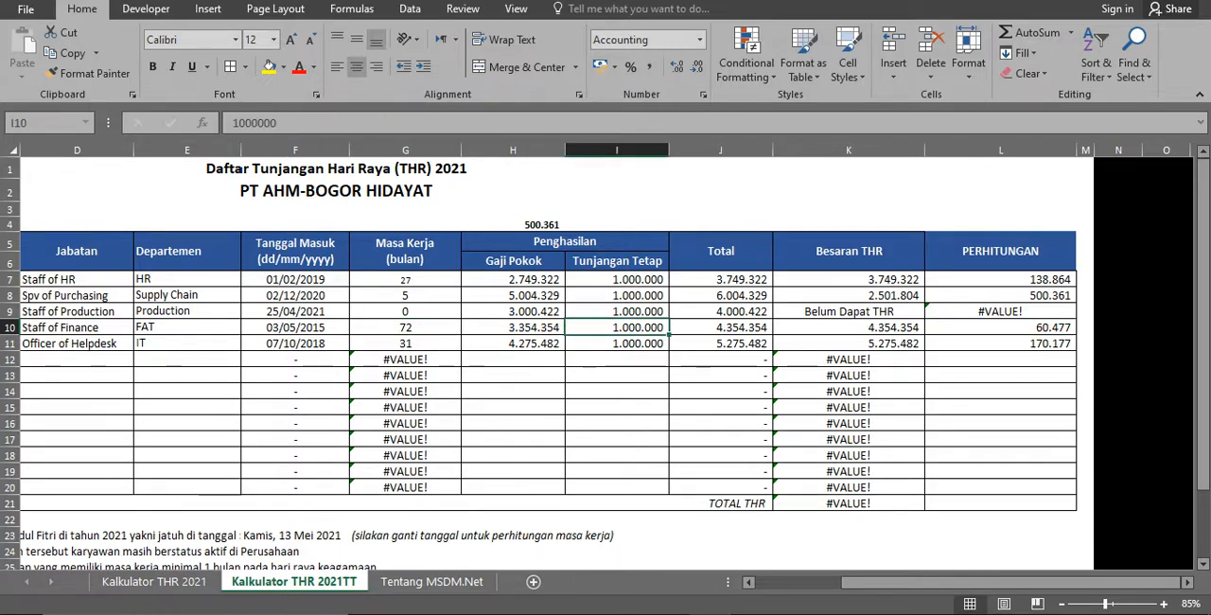
pyautogui.click(513, 328)
pyautogui.click(187, 328)
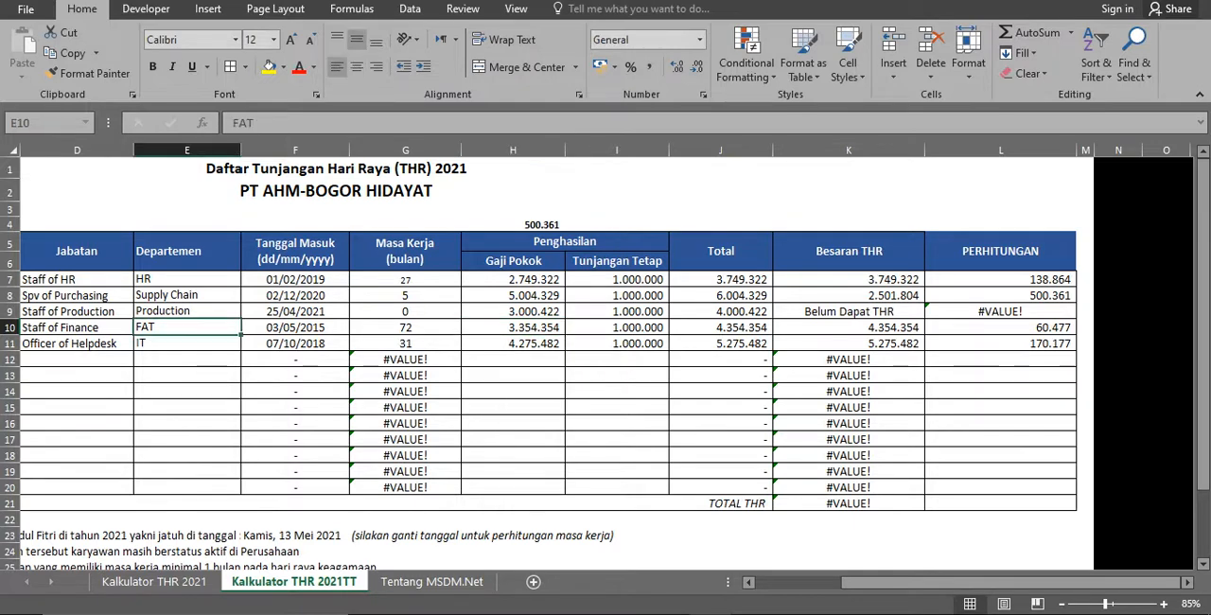
pyautogui.click(1000, 343)
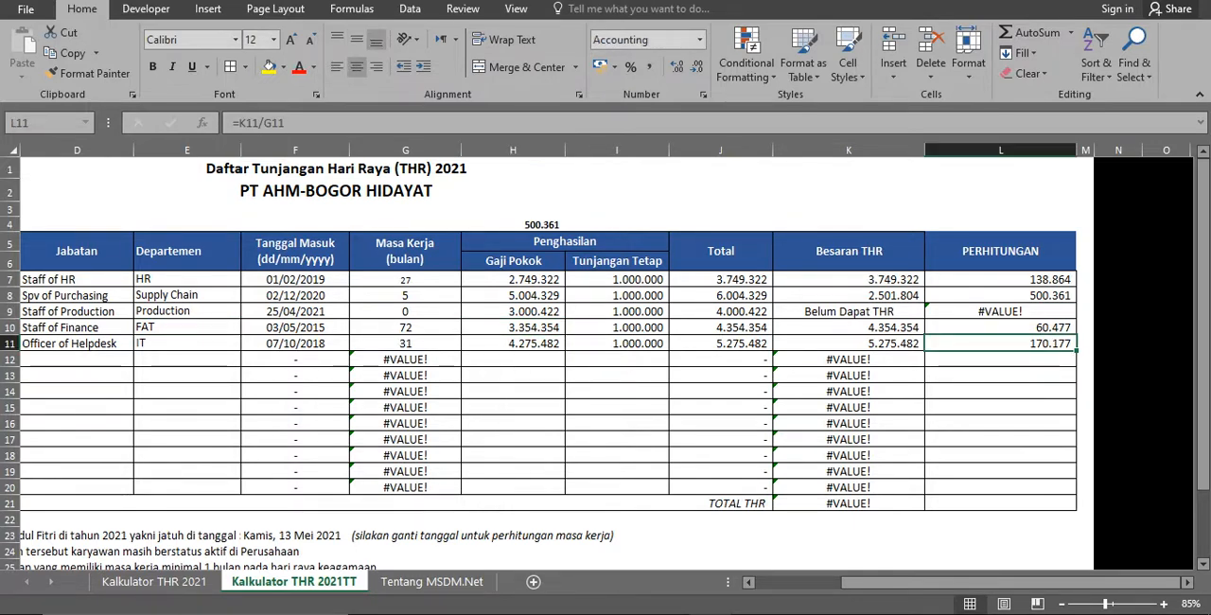
pyautogui.click(1000, 295)
pyautogui.click(1000, 280)
pyautogui.click(849, 280)
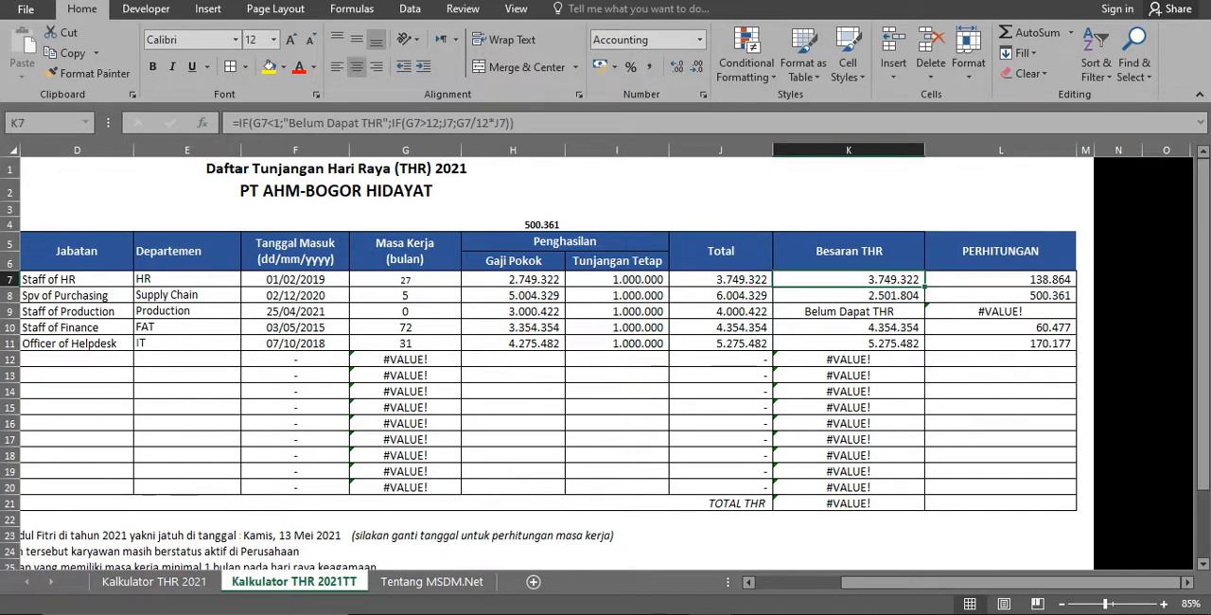
pyautogui.press('F2')
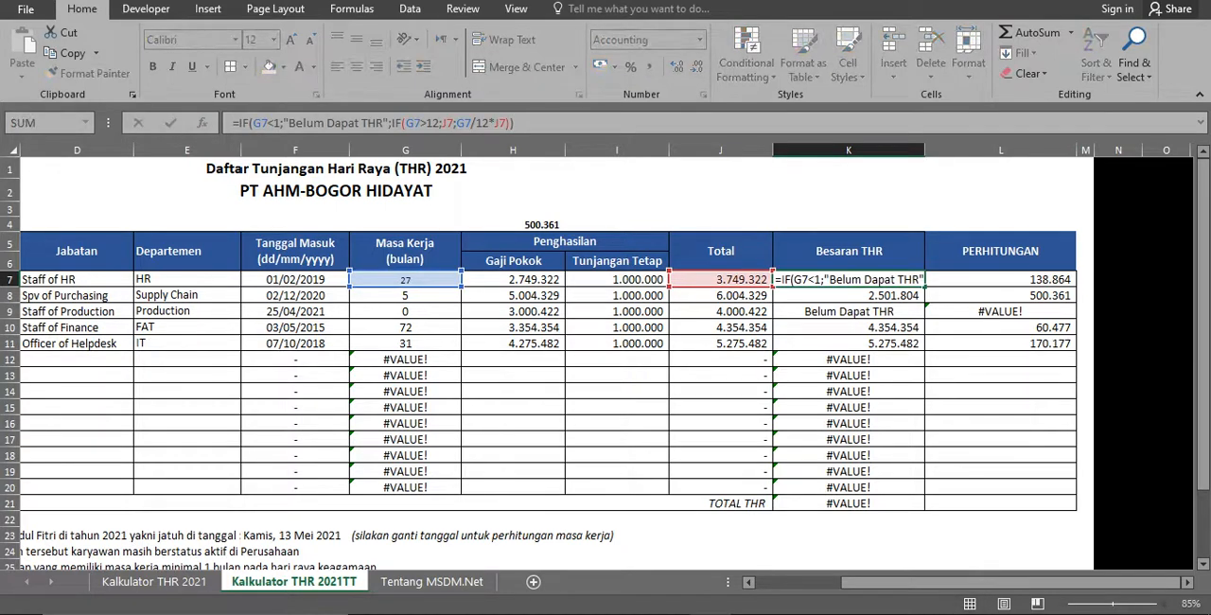
pyautogui.write("'")
pyautogui.press('Return')
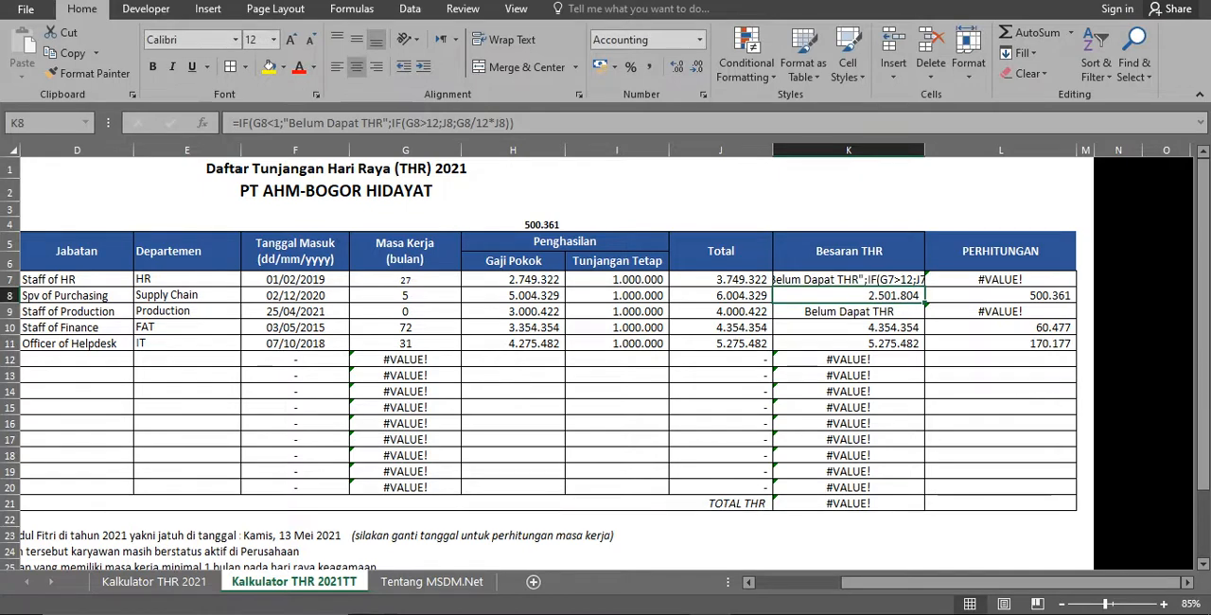
pyautogui.moveTo(1000, 296); pyautogui.dragTo(1000, 280)
pyautogui.hotkey('ctrl', 'z')
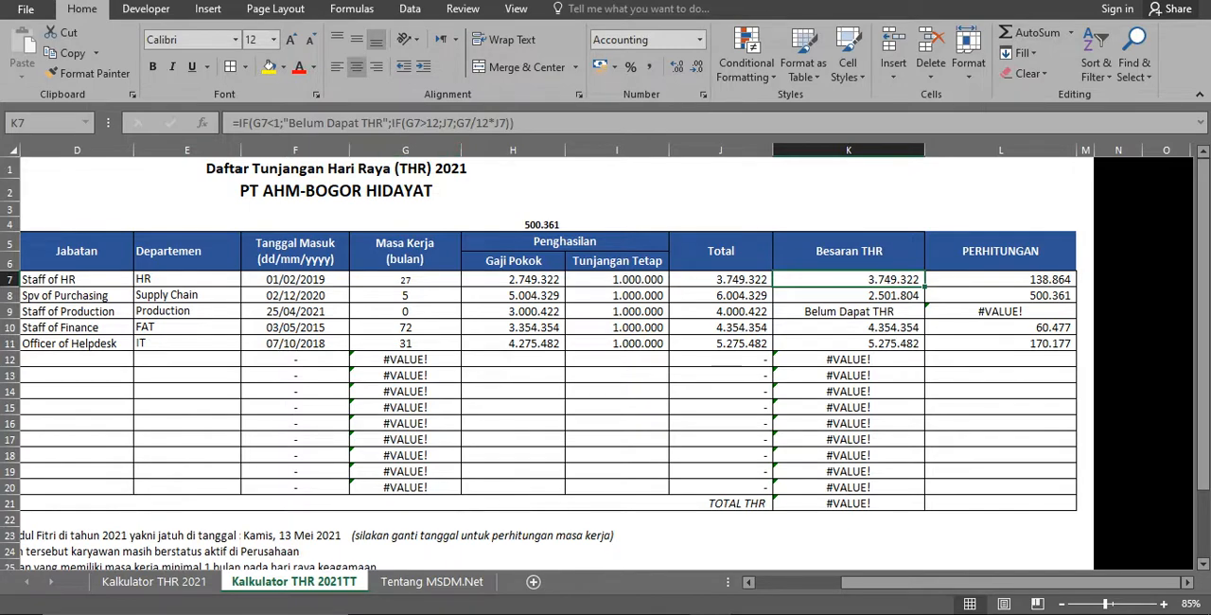
# - Put a leading apostrophe before the formula in K7 so =IF(G7<1;"Belum Dapat THR";IF(G7>12;J7;G7/12*J7)) displays as text
pyautogui.press('F2')
pyautogui.write("'")
pyautogui.press('Return')
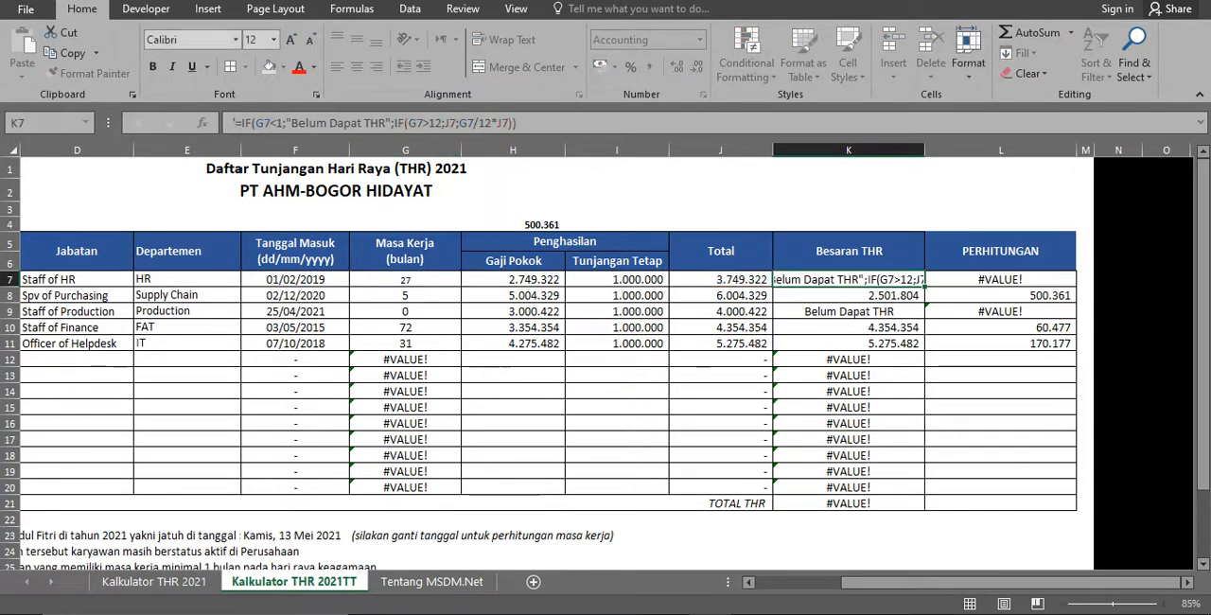
pyautogui.click(849, 280)
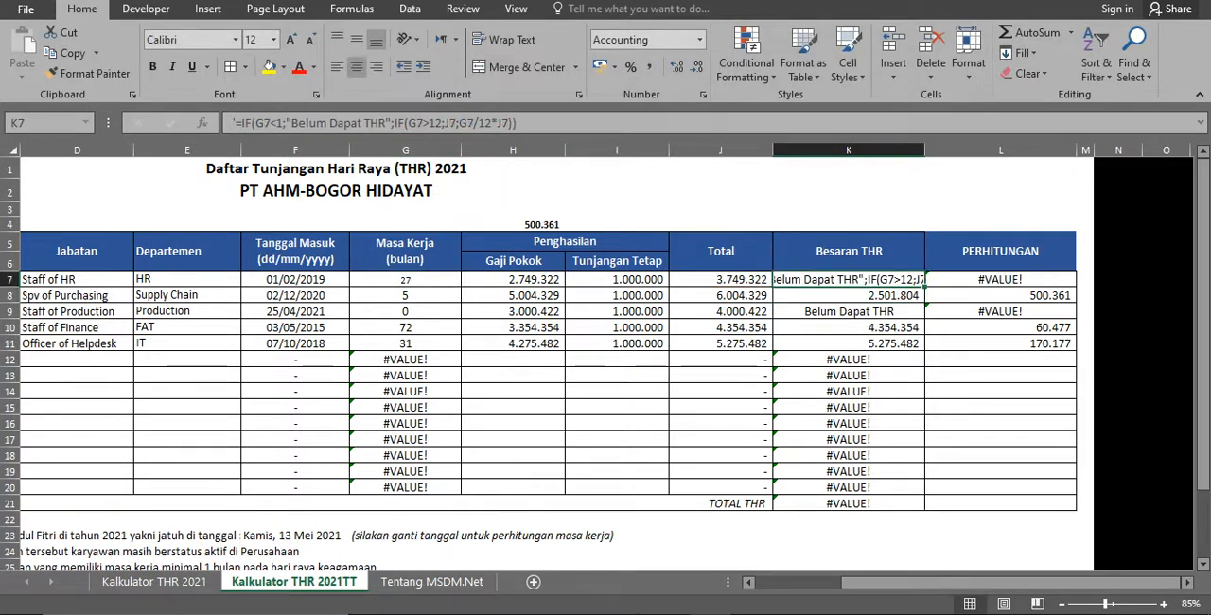
# - Reduce K7's font size to 10, then narrow column J and widen column K until the whole formula text fits
pyautogui.click(310, 40)
pyautogui.click(310, 40)
pyautogui.click(309, 40)
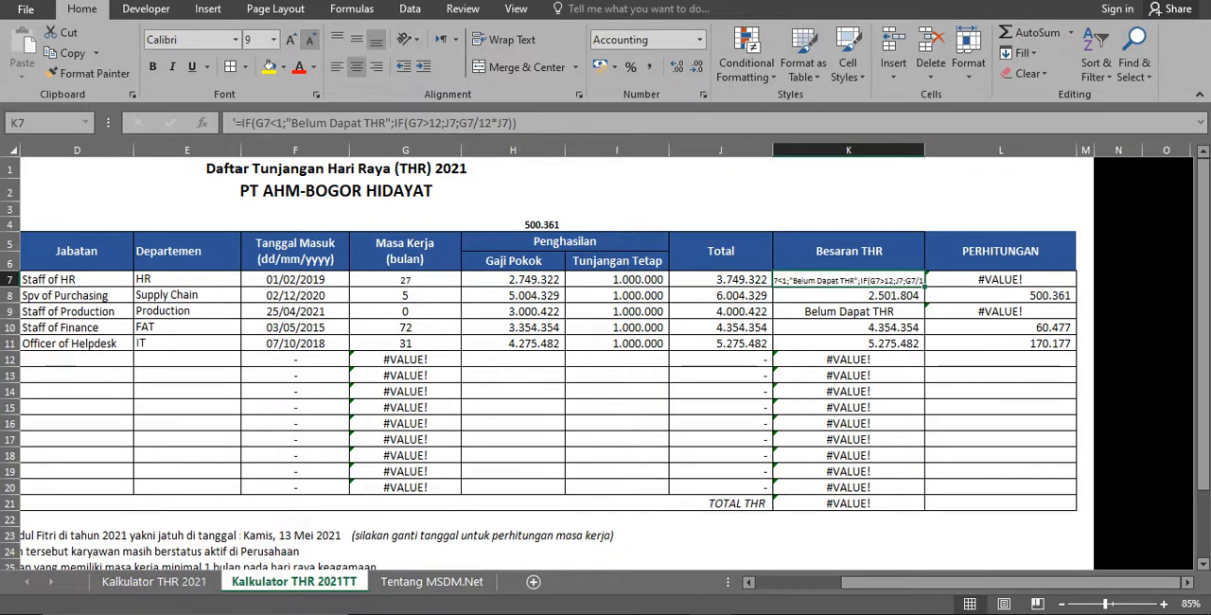
pyautogui.click(309, 39)
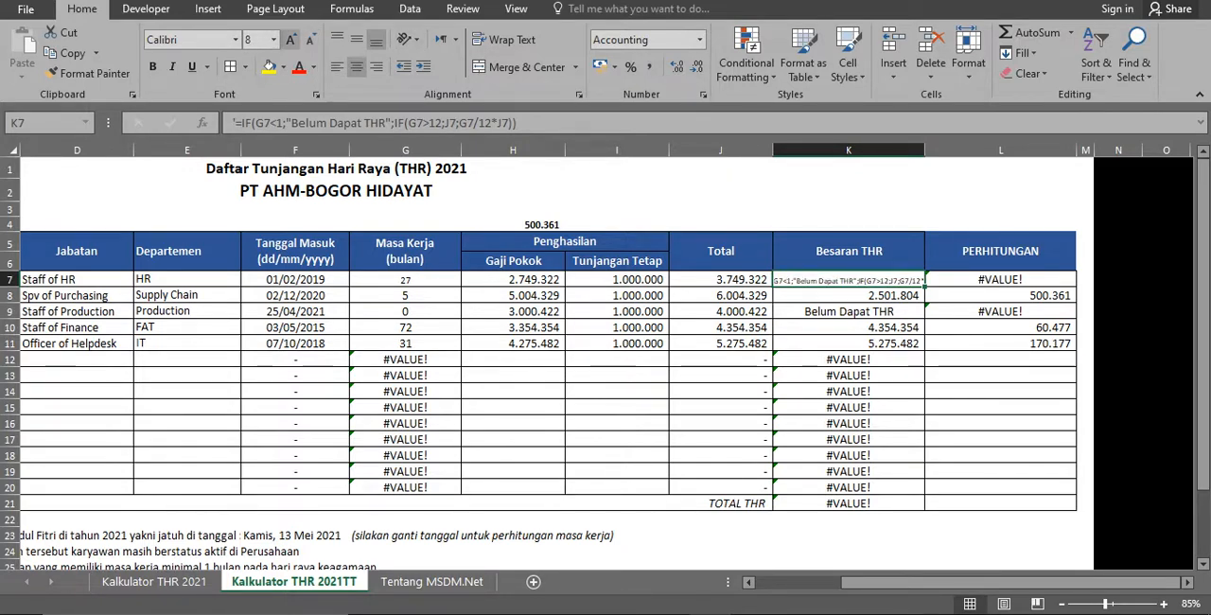
pyautogui.click(290, 40)
pyautogui.click(291, 40)
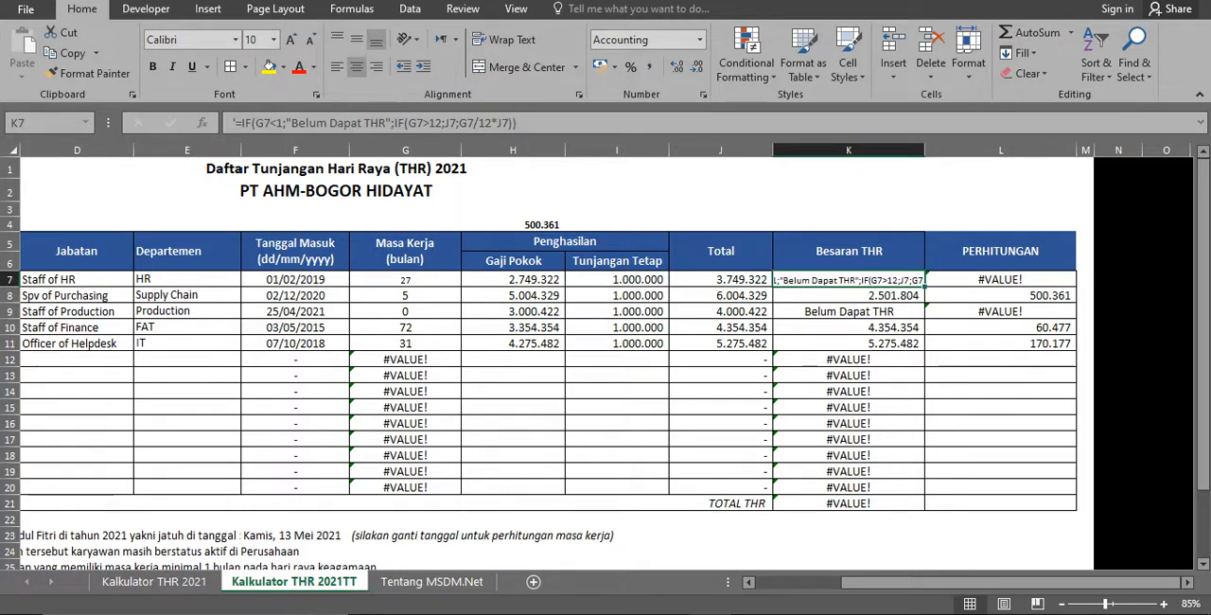
pyautogui.moveTo(773, 150); pyautogui.dragTo(736, 150)
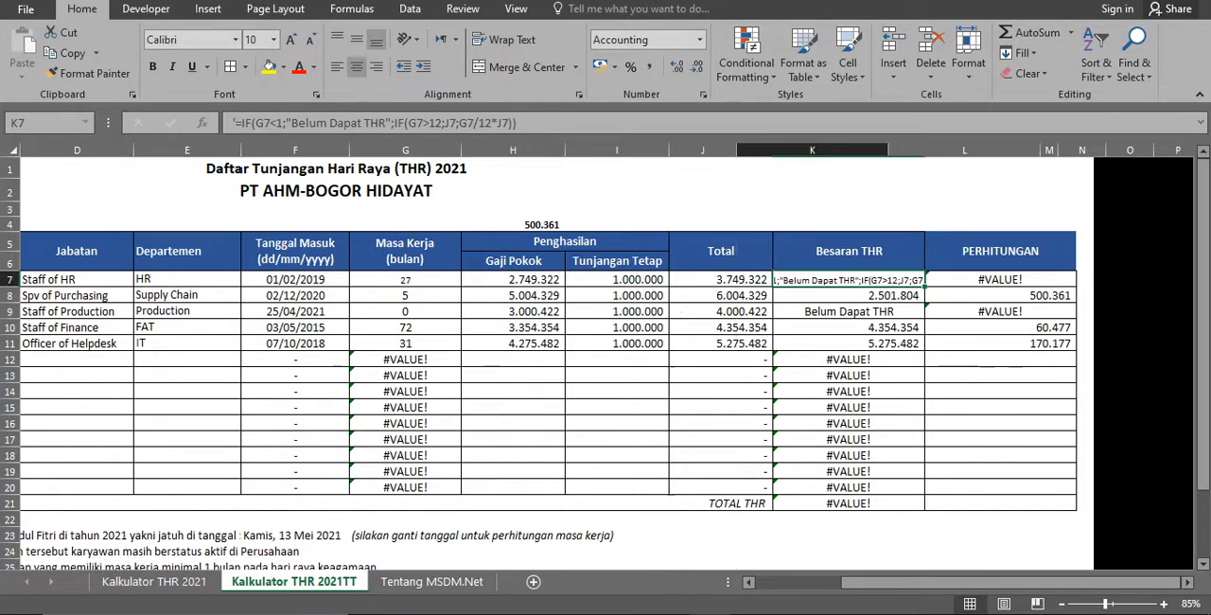
pyautogui.moveTo(890, 151); pyautogui.dragTo(982, 150)
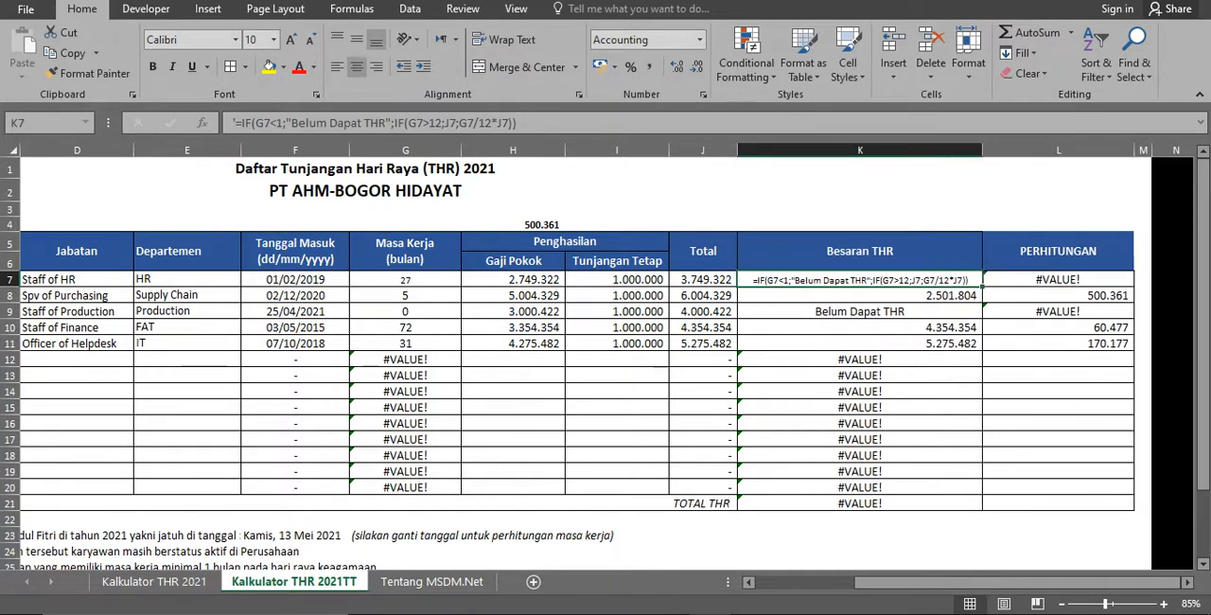
# - Replace the PERHITUNGAN header in L5 with =K5 so it repeats the Besaran THR heading
pyautogui.click(1058, 295)
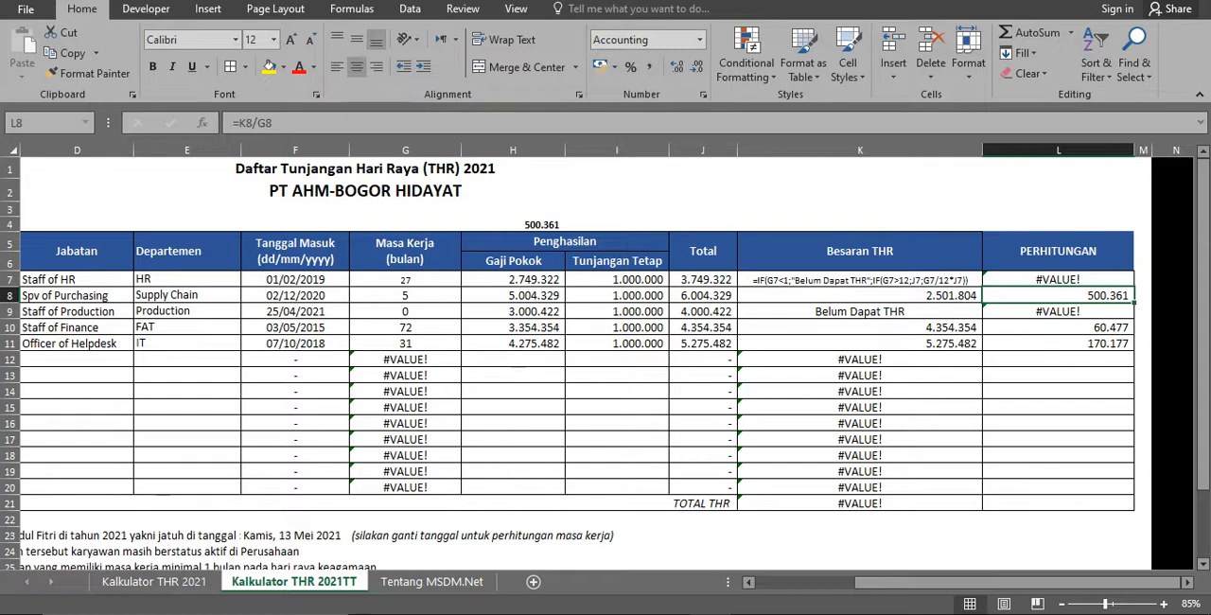
pyautogui.press('Left')
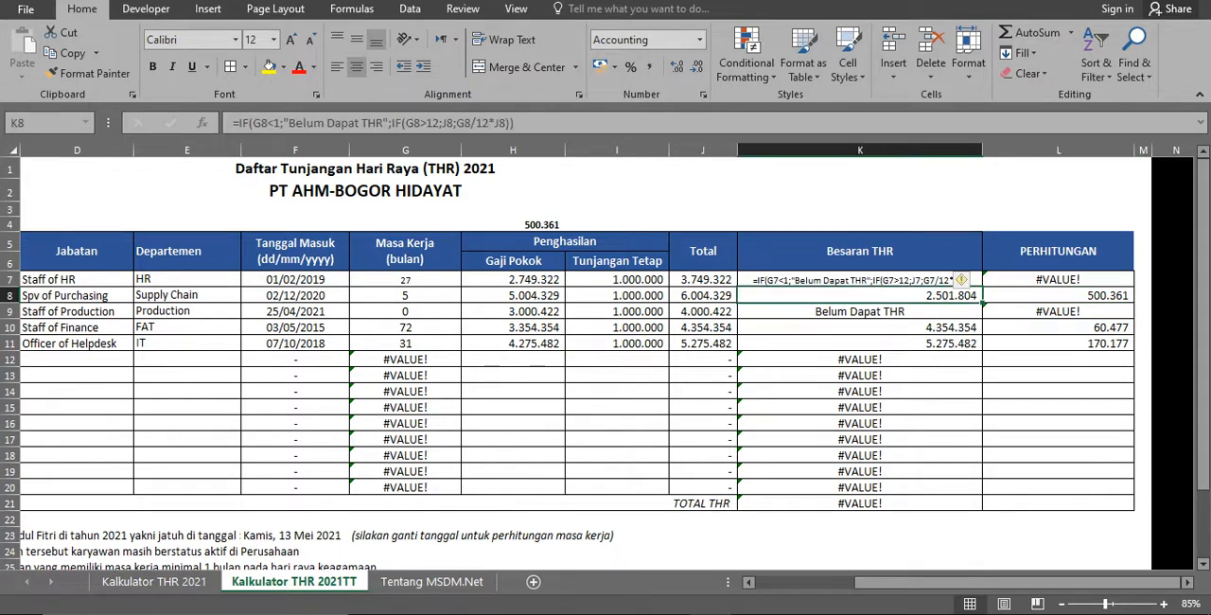
pyautogui.press('Right')
pyautogui.press('Up')
pyautogui.press('Up')
pyautogui.press('Up')
pyautogui.press('Down')
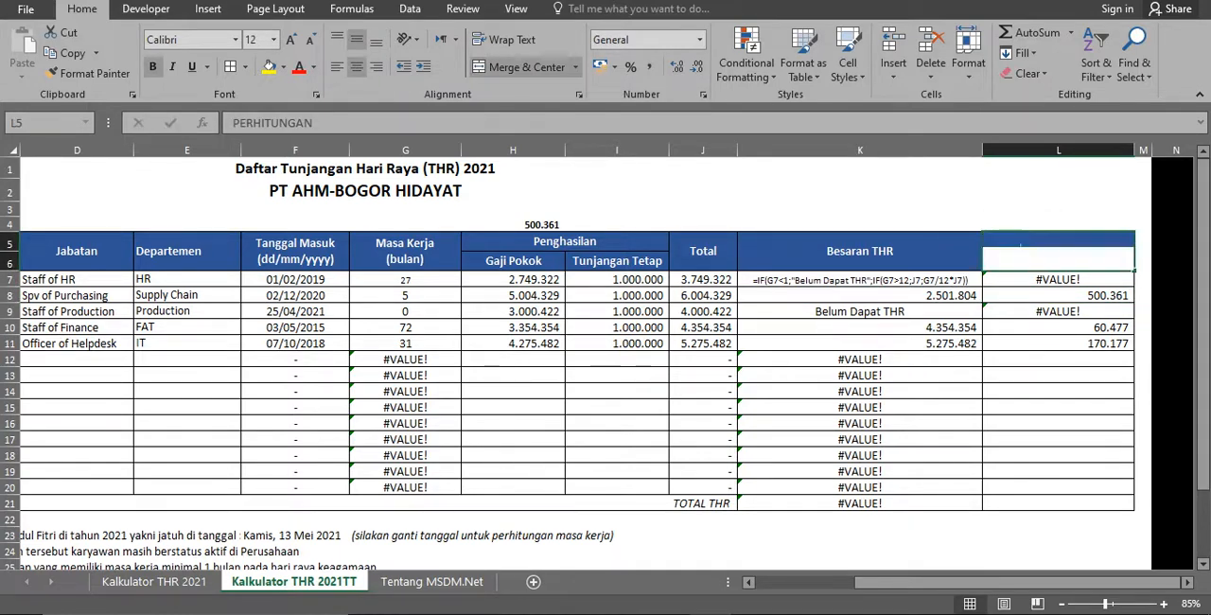
pyautogui.write('=')
pyautogui.press('Left')
# - Replace the formula in L7 with the start of an IF formula that tests G7<1
pyautogui.press('Left')
pyautogui.press('Right')
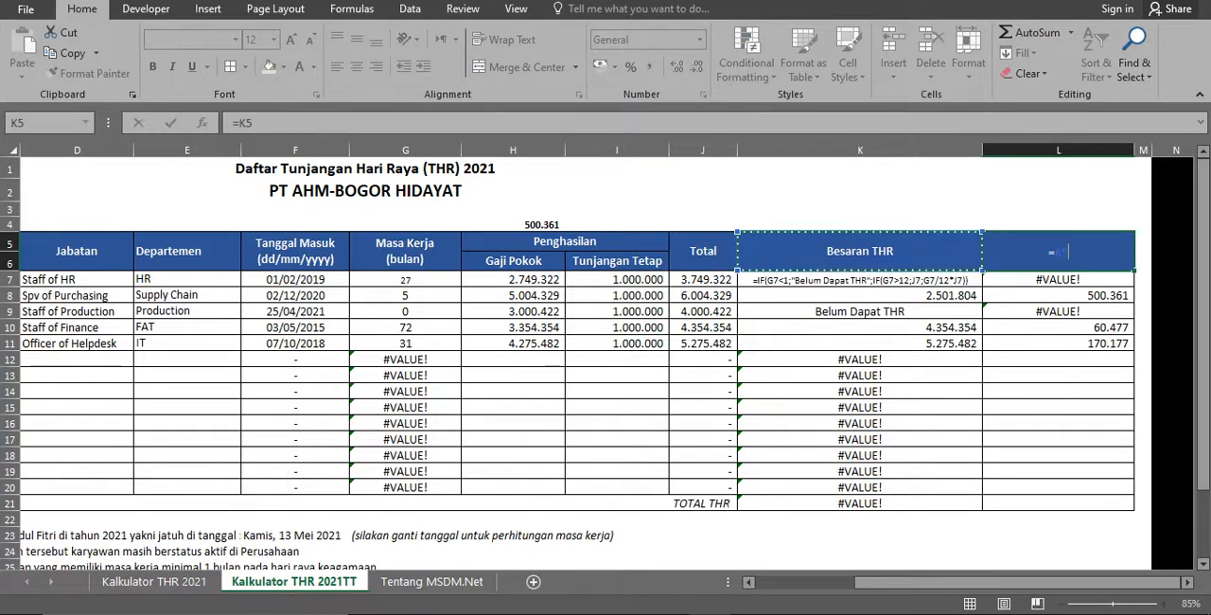
pyautogui.press('Return')
pyautogui.press('Left')
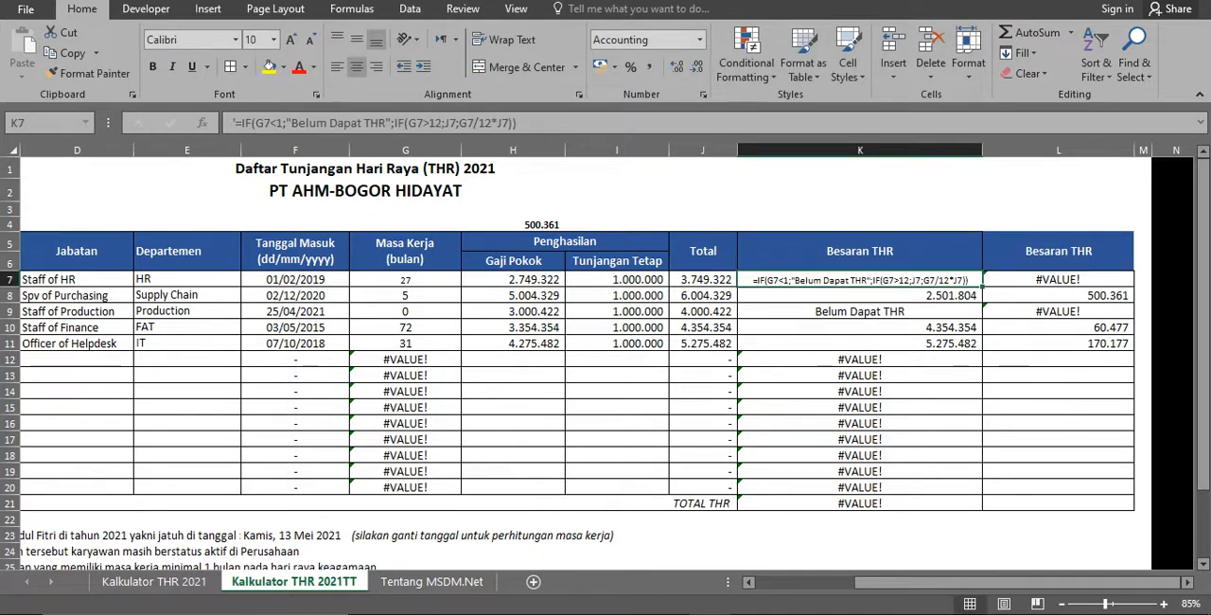
pyautogui.press('Right')
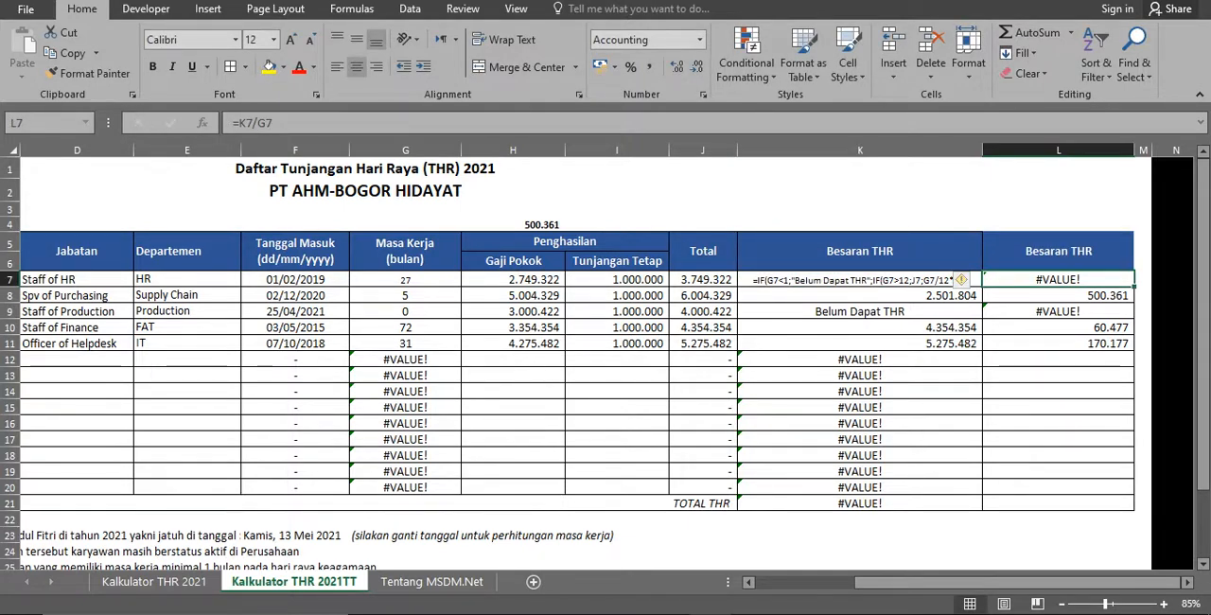
pyautogui.write('=IF(')
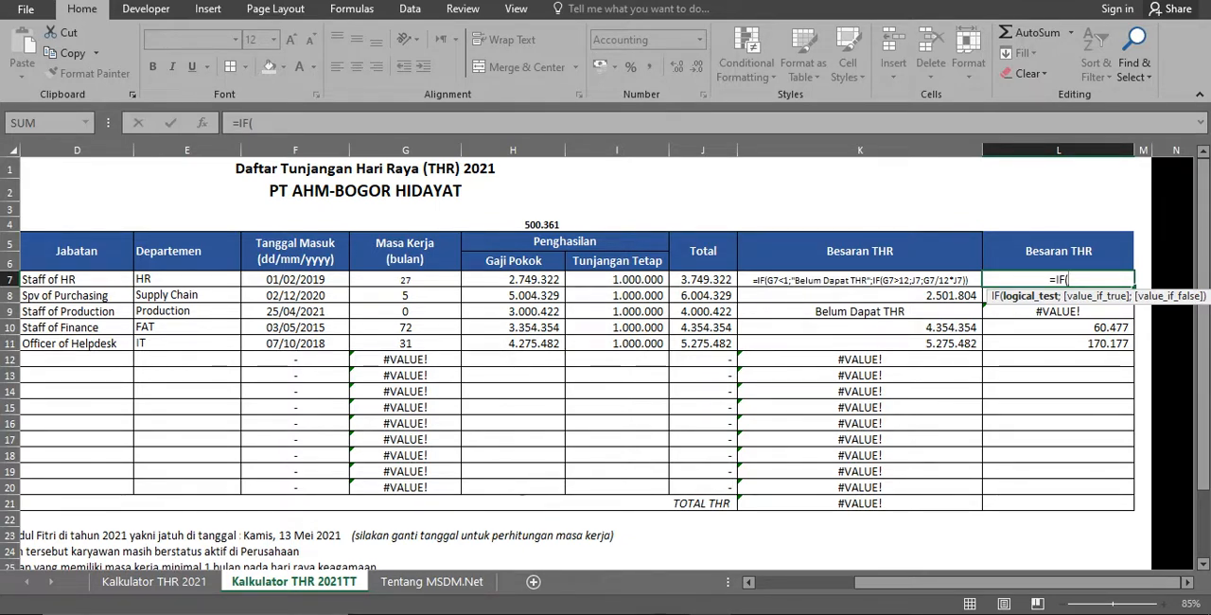
pyautogui.click(405, 280)
pyautogui.write('<')
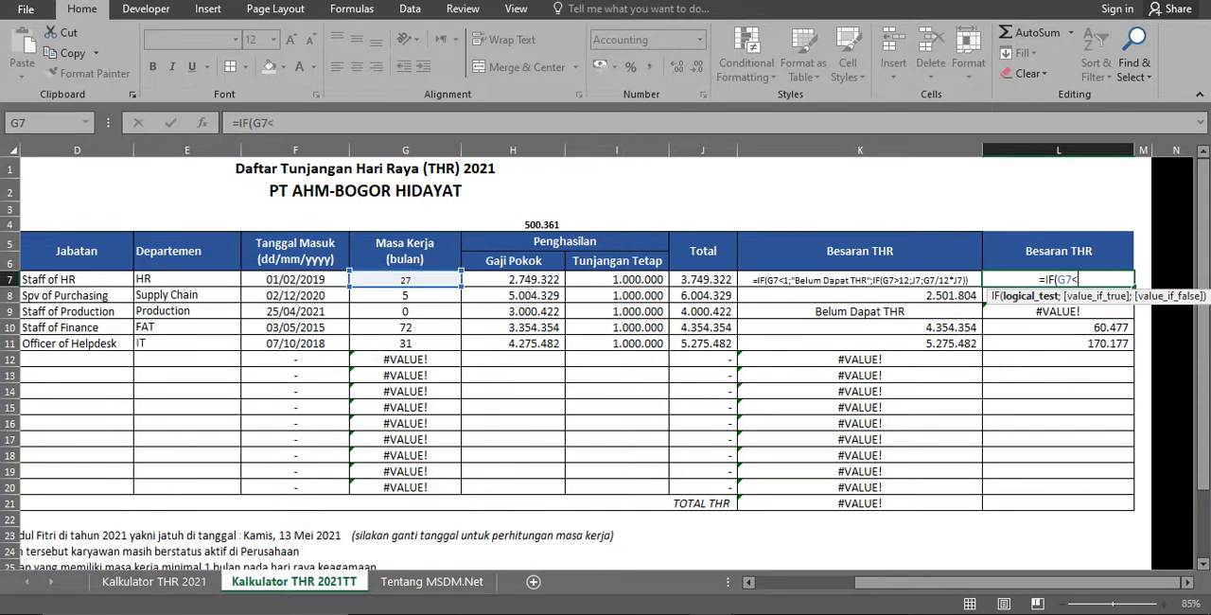
pyautogui.write('1;')
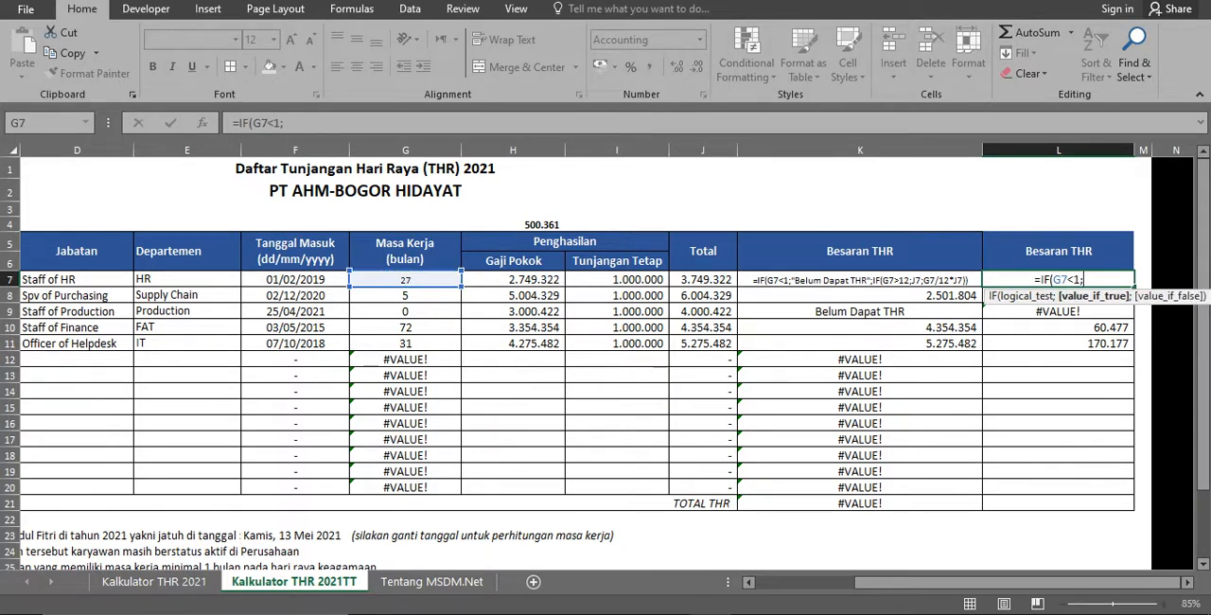
pyautogui.write('"t')
# - Continue the IF formula in L7 with the text "Tidak Dapat THR" as the result when G7<1 is true
pyautogui.press('BackSpace')
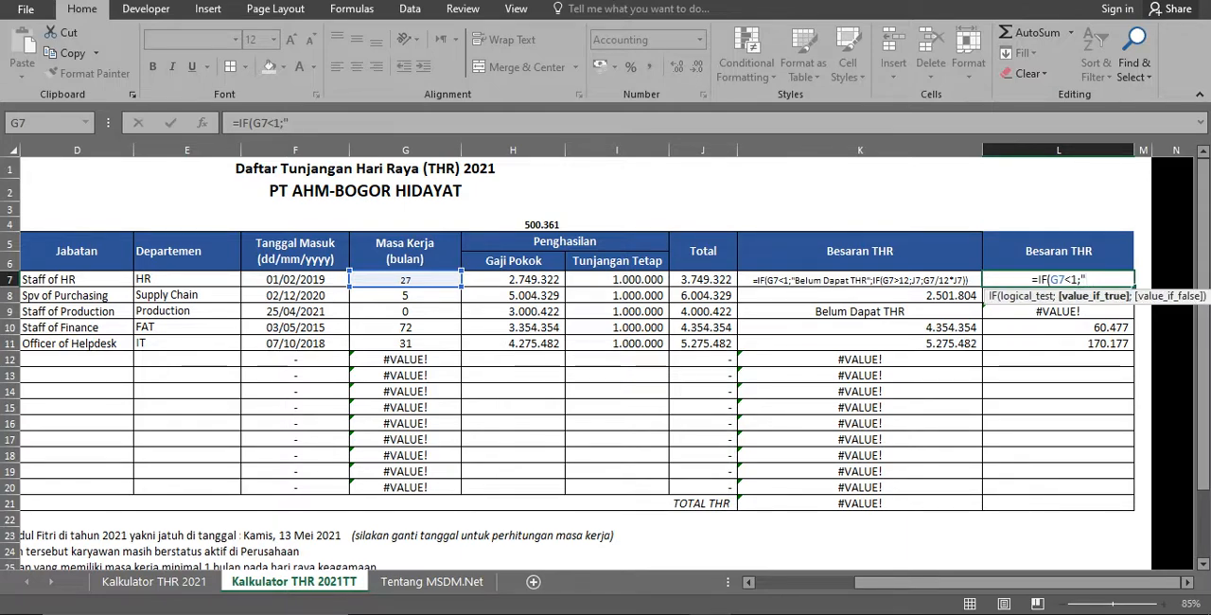
pyautogui.write('tIDAK')
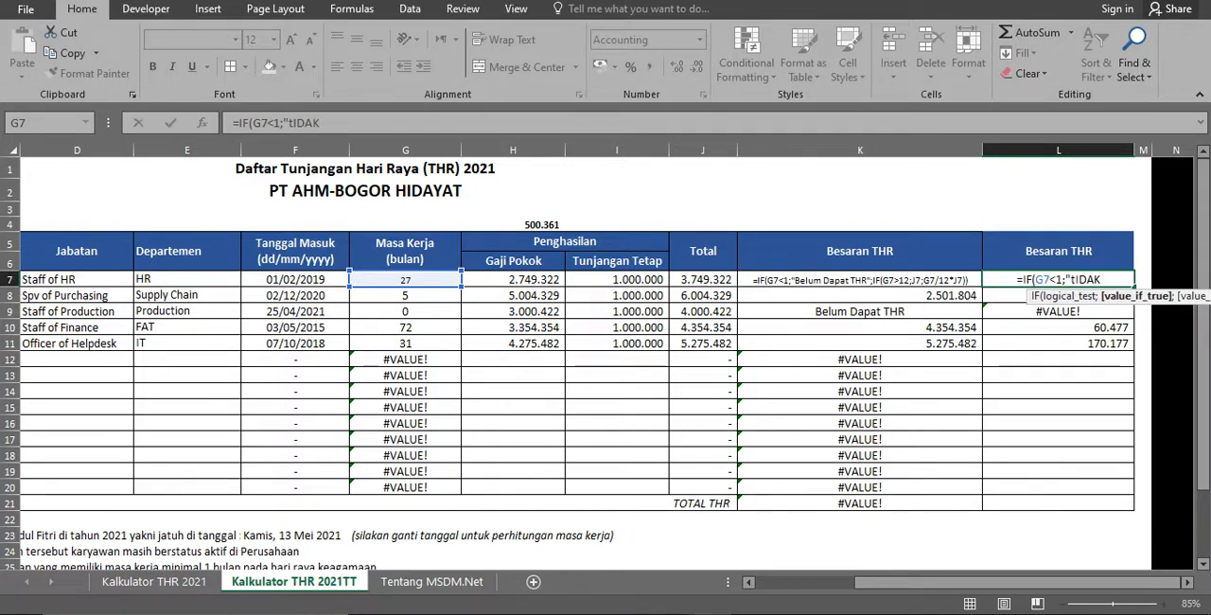
pyautogui.press('BackSpace')
pyautogui.press('BackSpace')
pyautogui.press('BackSpace')
pyautogui.press('BackSpace')
pyautogui.press('BackSpace')
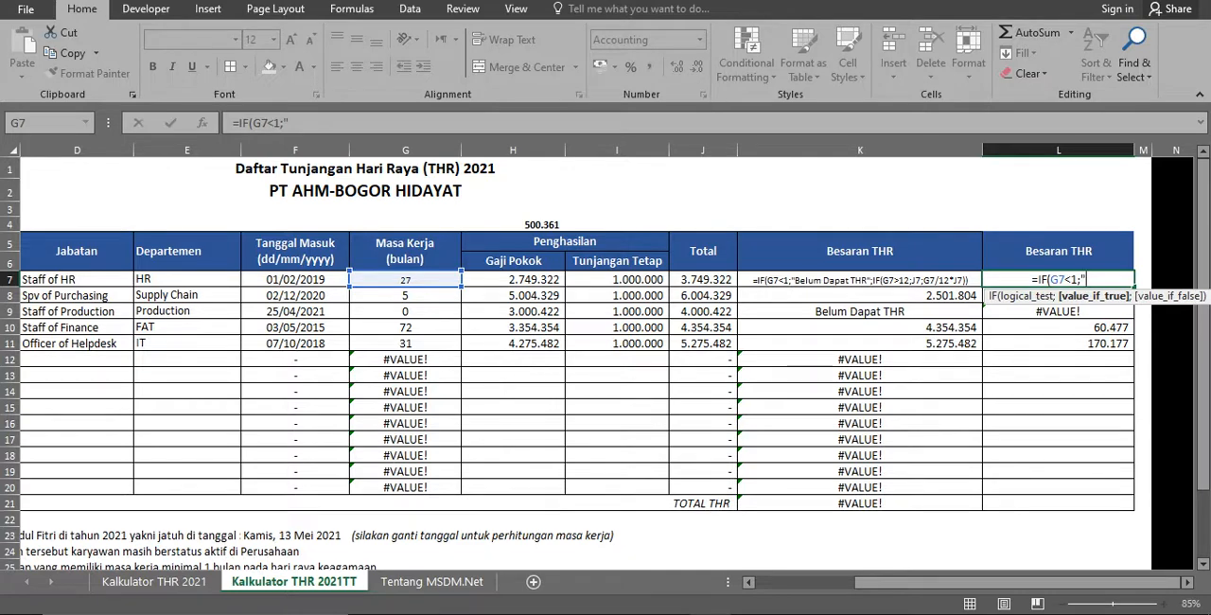
pyautogui.write('Tidak')
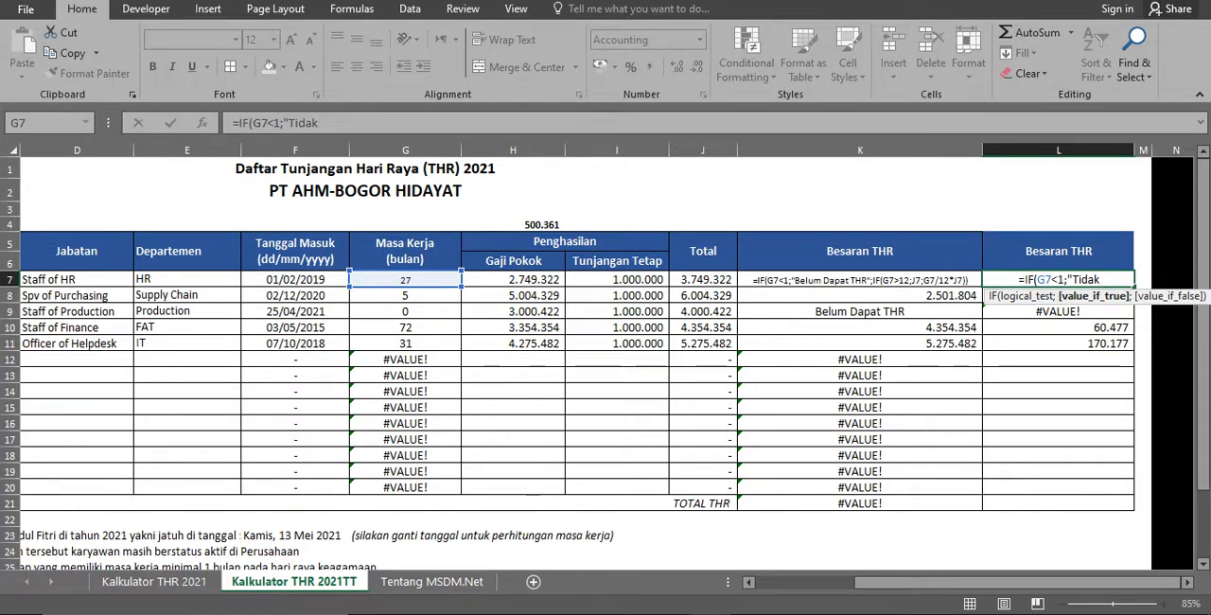
pyautogui.write(' Dap')
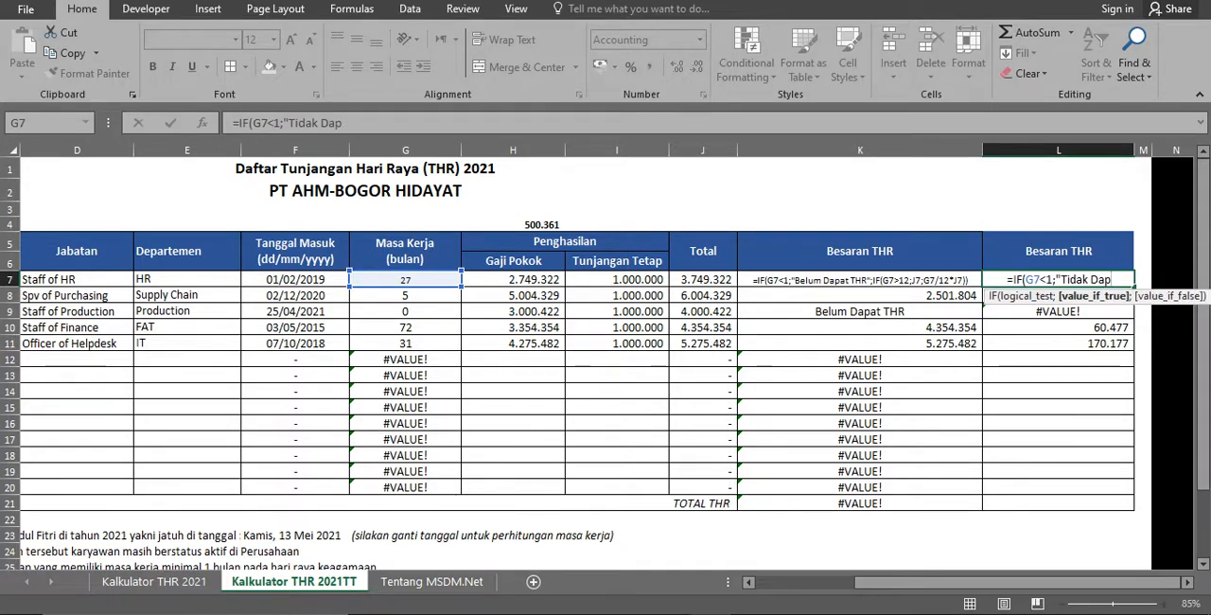
pyautogui.write('at')
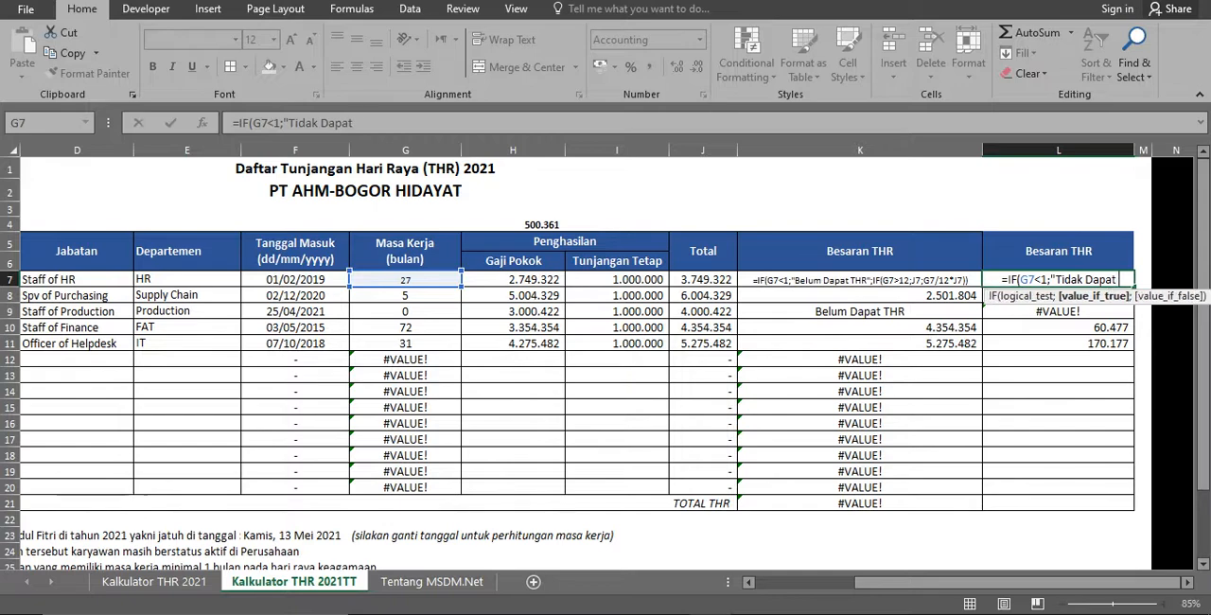
pyautogui.write(' THR"')
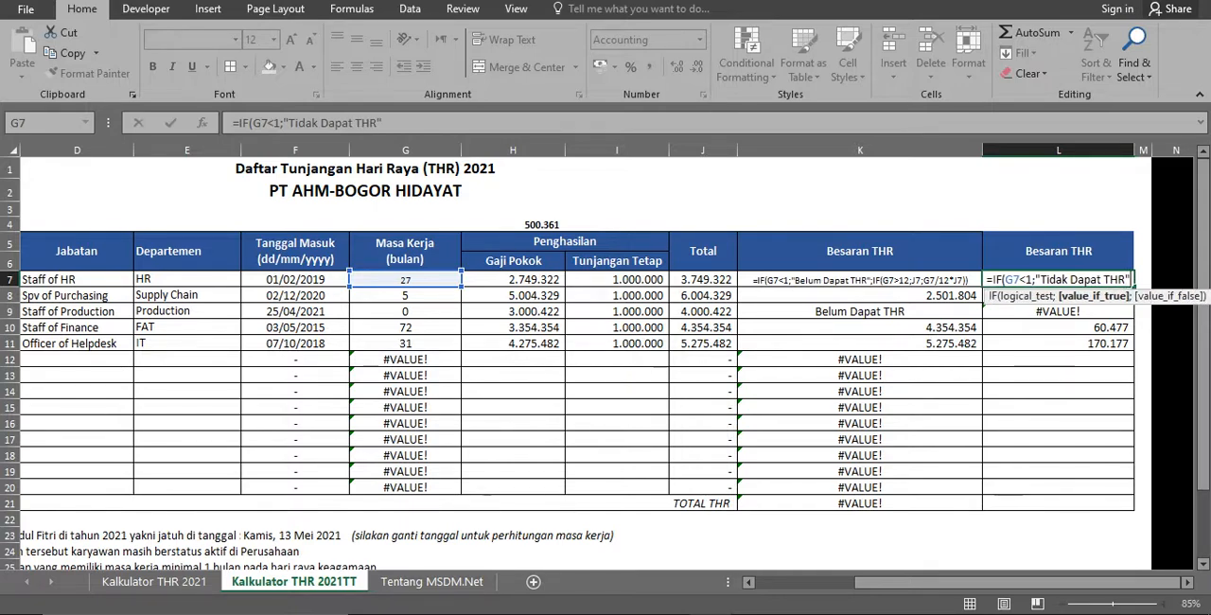
pyautogui.write(';')
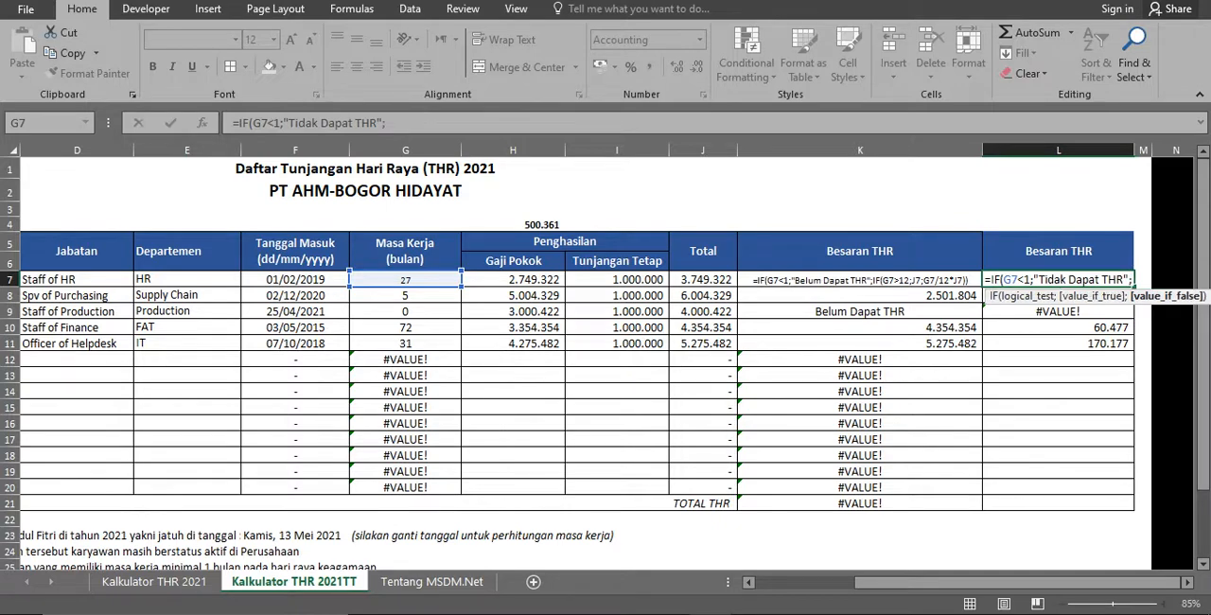
pyautogui.write('if')
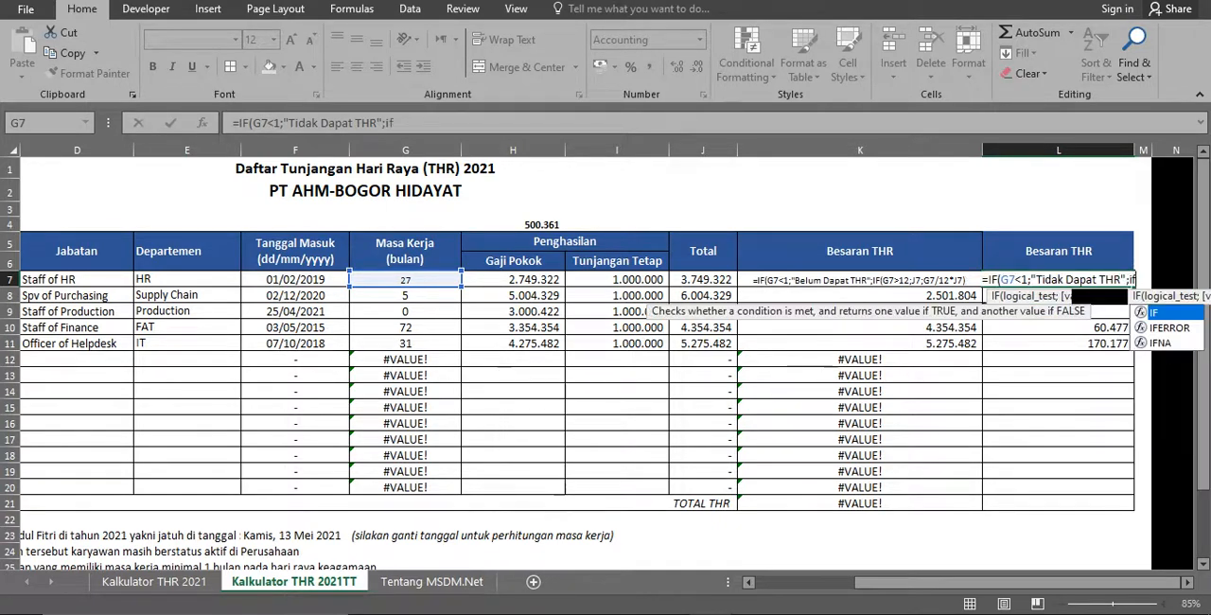
pyautogui.write('(')
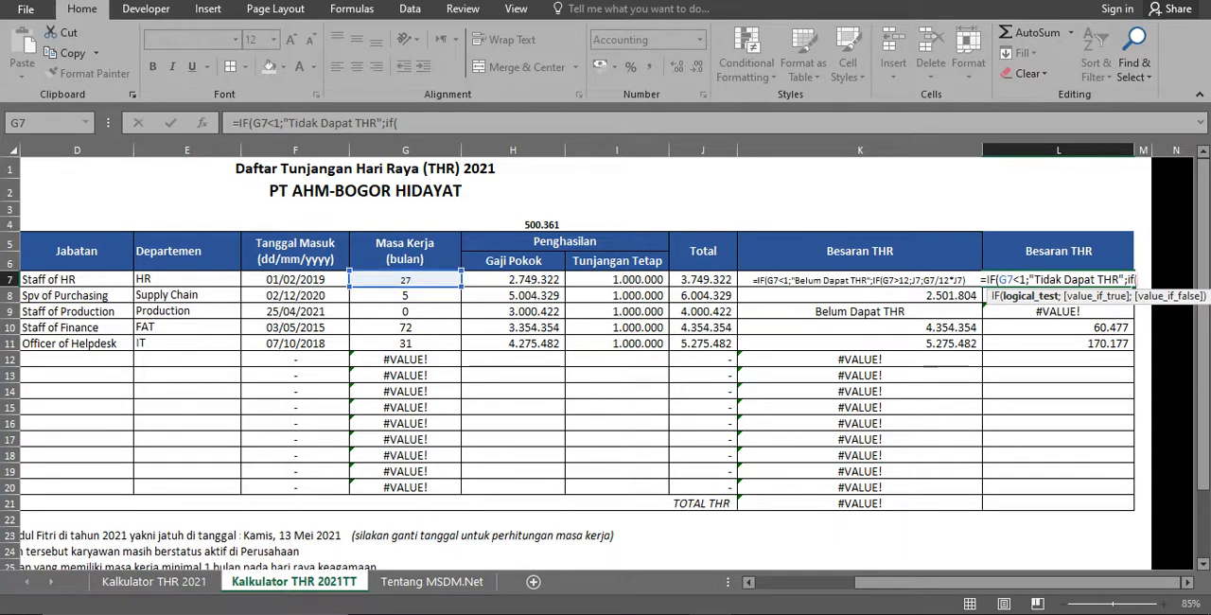
# - Nest a second IF as the false result of the L7 formula, testing whether G7>12
pyautogui.click(405, 280)
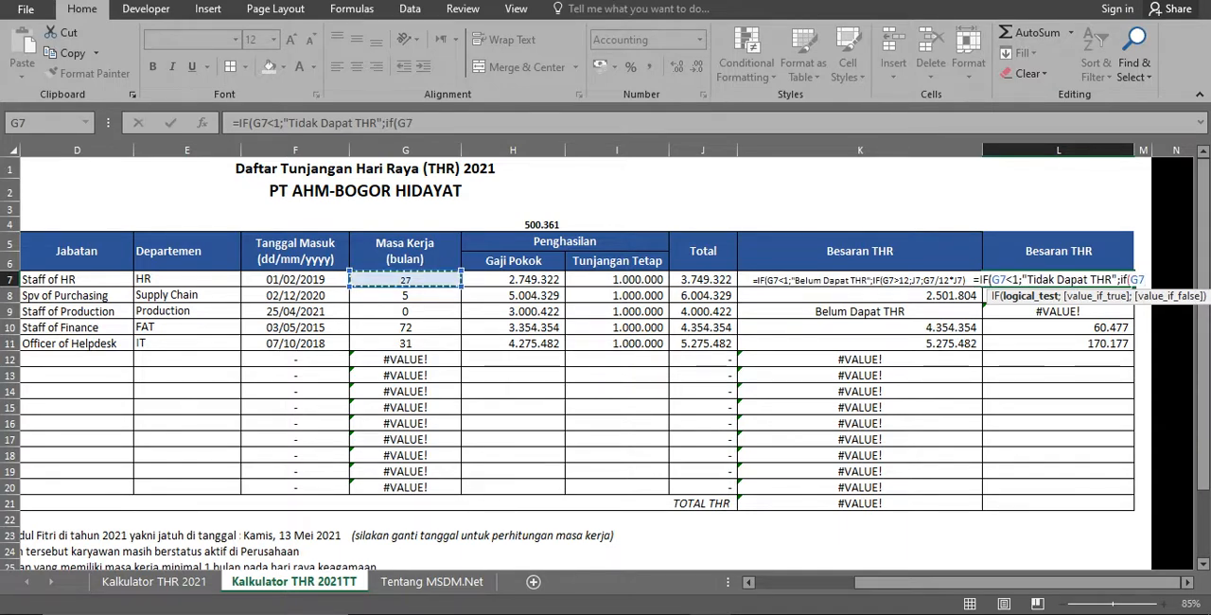
pyautogui.write('>')
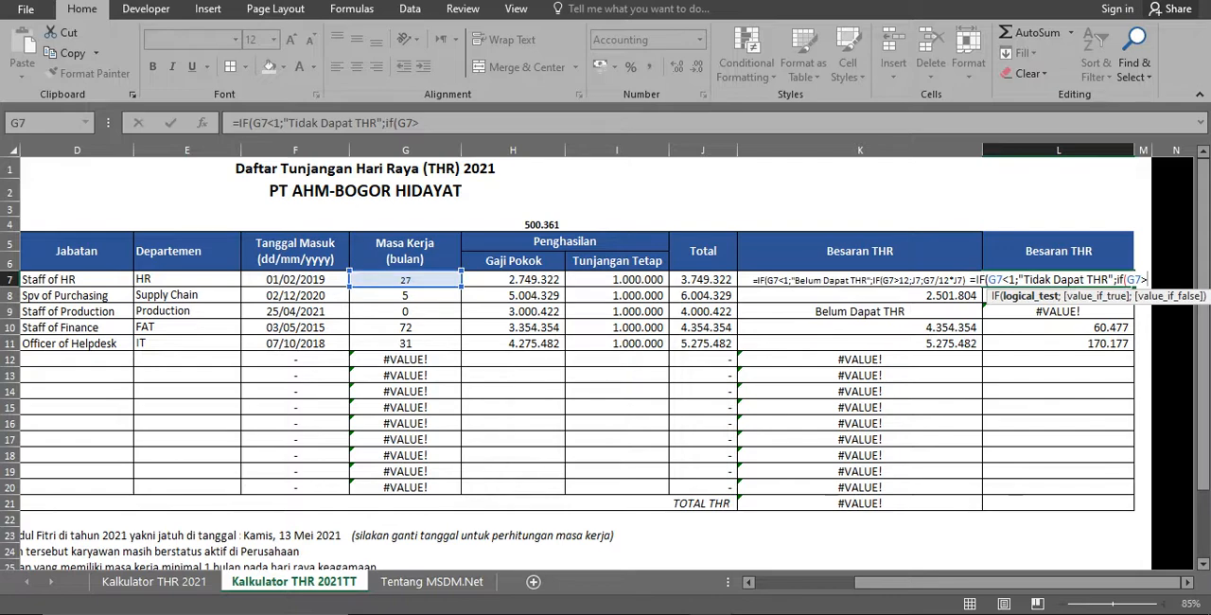
pyautogui.write('12;')
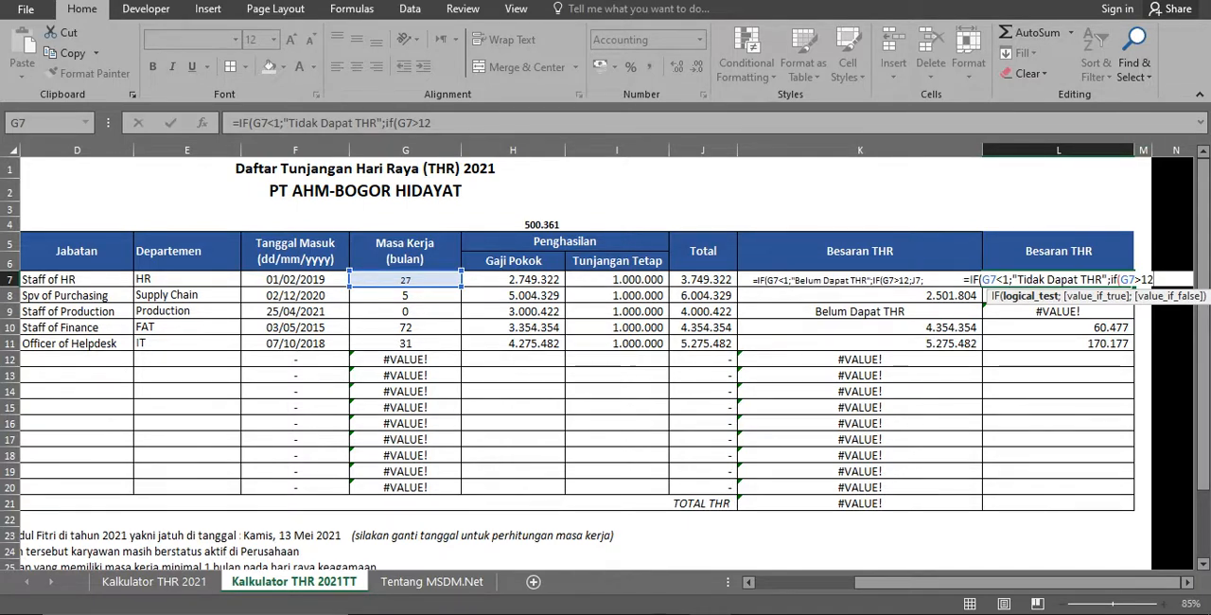
# - Add a semicolon after G7>12 in the L7 formula and store the unfinished formula as text with a leading apostrophe
pyautogui.write(';')
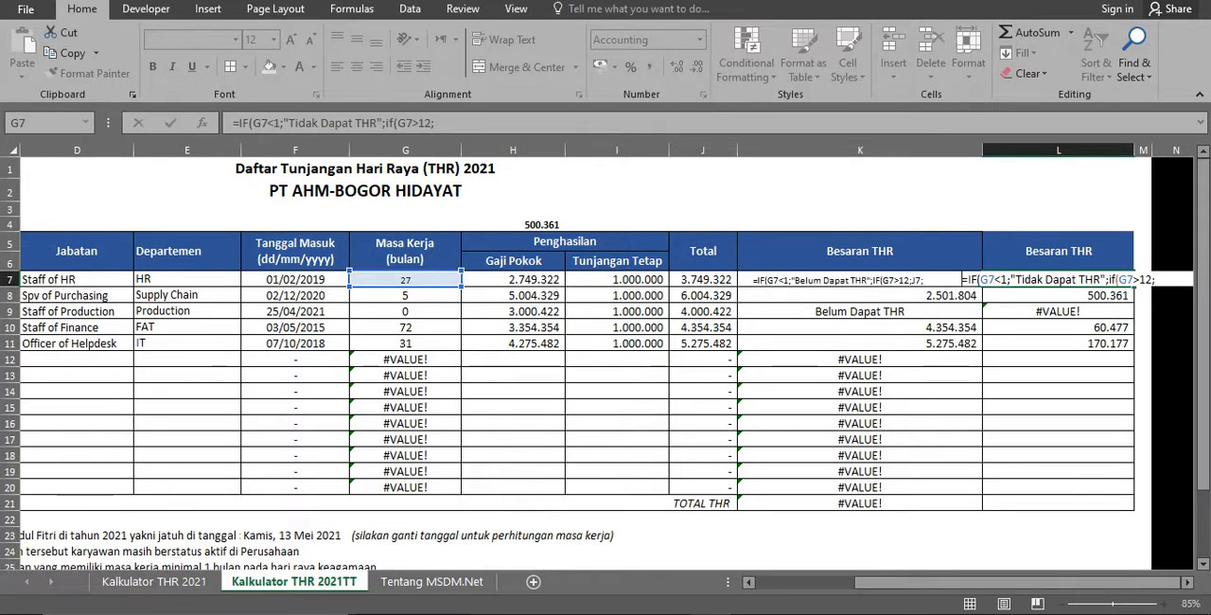
pyautogui.press('Return')
pyautogui.press('Return')
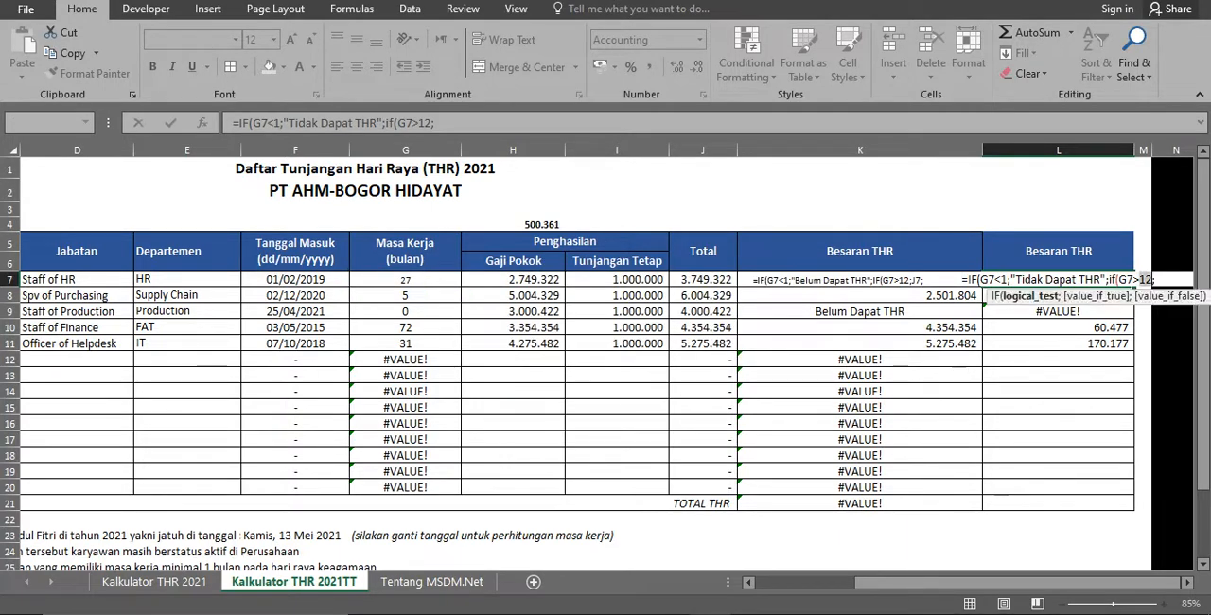
pyautogui.click(860, 251)
pyautogui.click(972, 280)
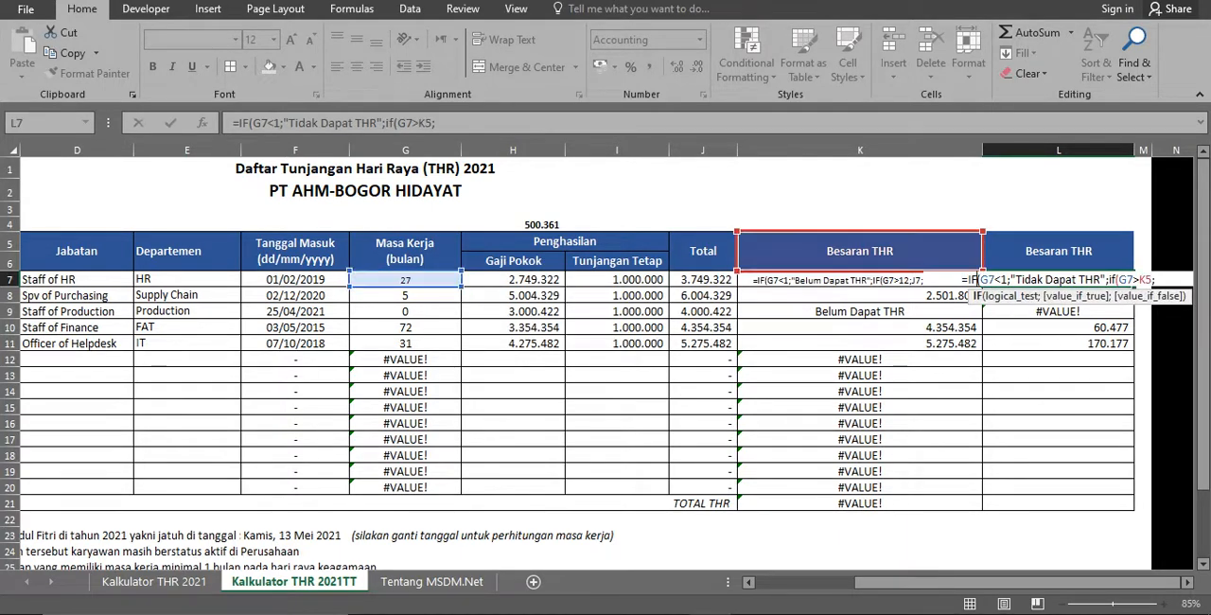
pyautogui.hotkey('ctrl', 'z')
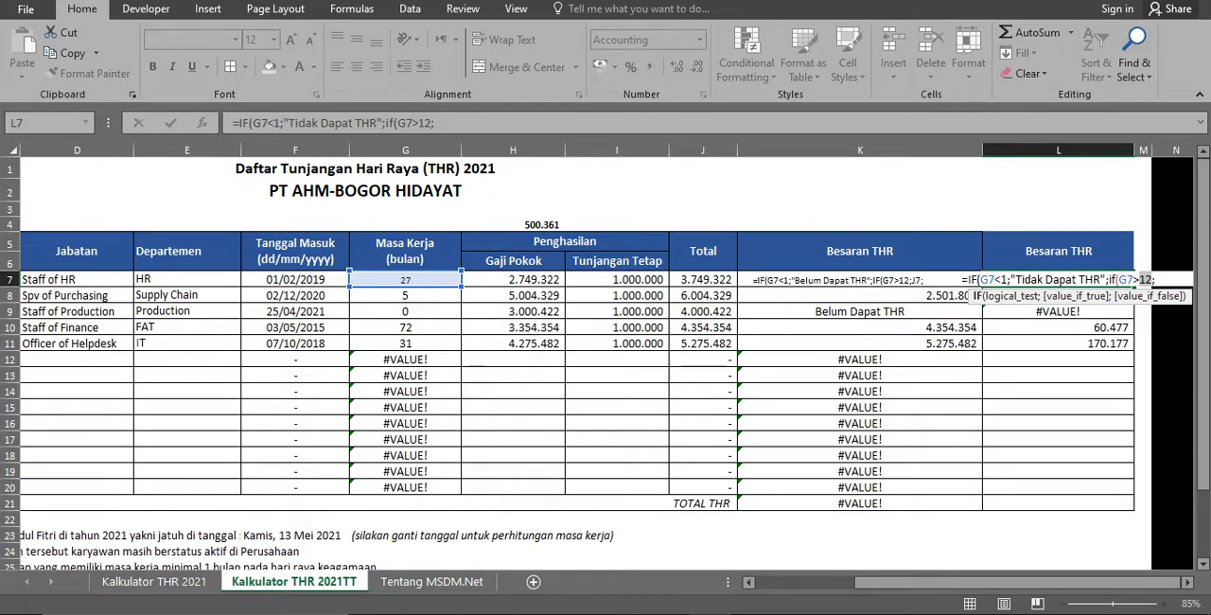
pyautogui.click(1007, 280)
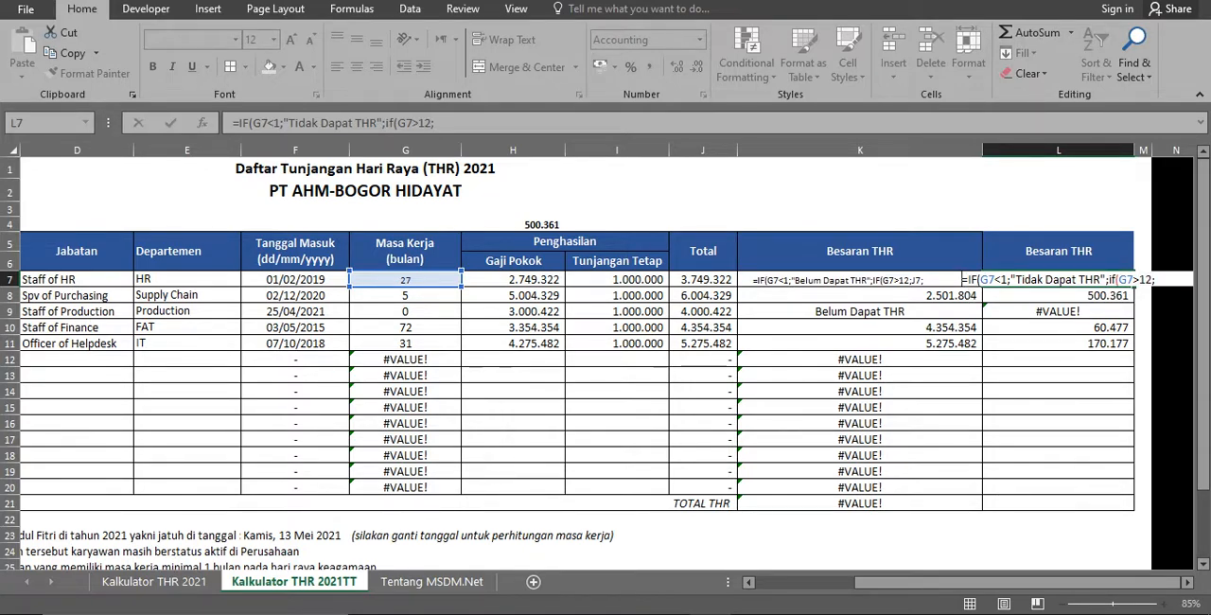
pyautogui.press('Return')
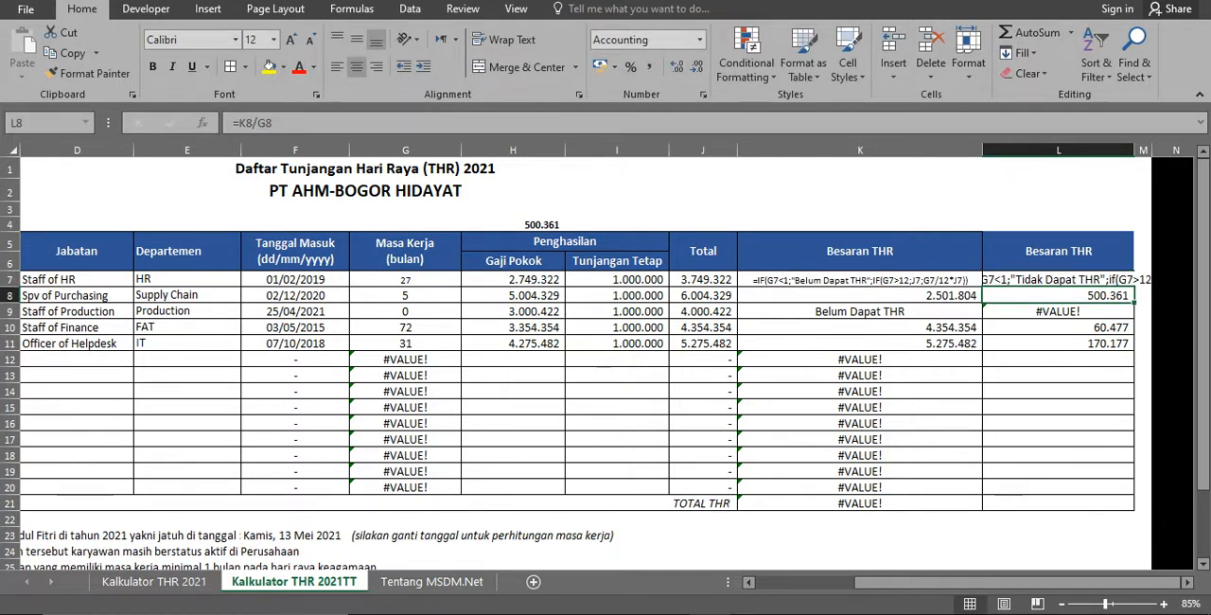
# - Narrow the Departemen column E and widen column L to fit the formula text in L7
pyautogui.moveTo(241, 150); pyautogui.dragTo(90, 149)
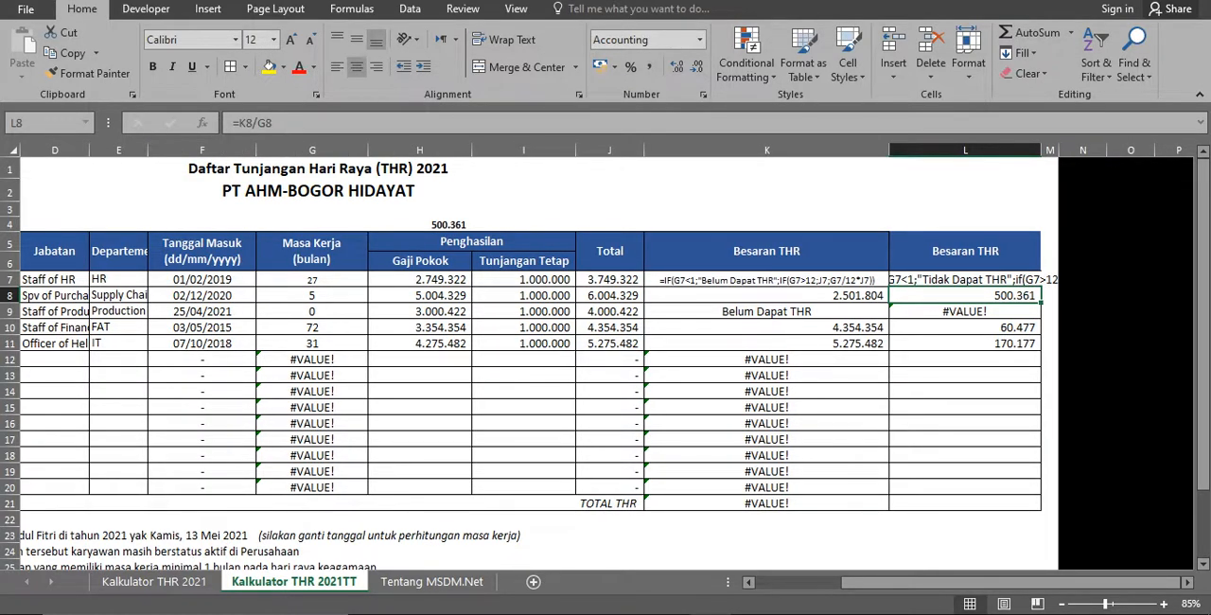
pyautogui.moveTo(1058, 150); pyautogui.dragTo(1171, 150)
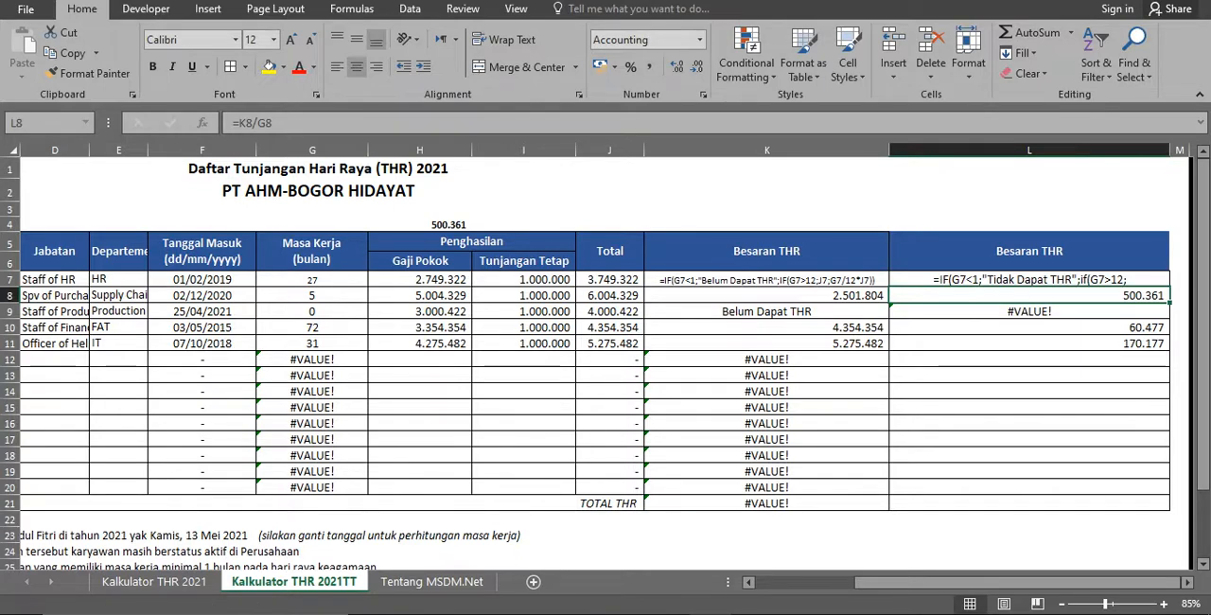
# - Reduce the font size of cell L7 to 10
pyautogui.click(1030, 280)
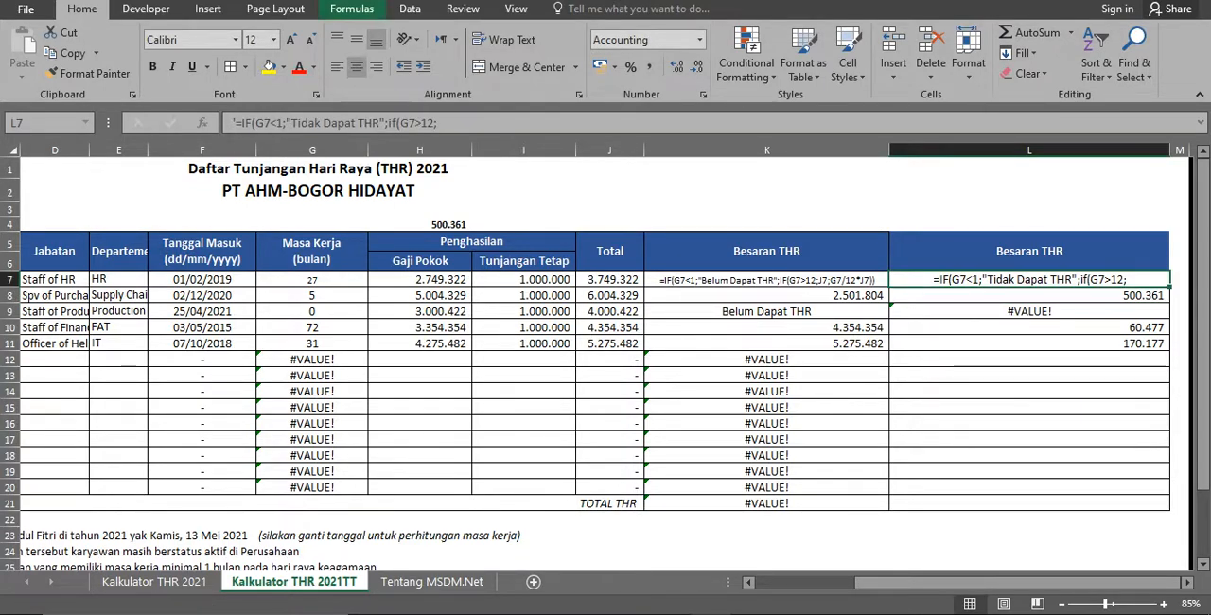
pyautogui.click(309, 39)
pyautogui.click(310, 39)
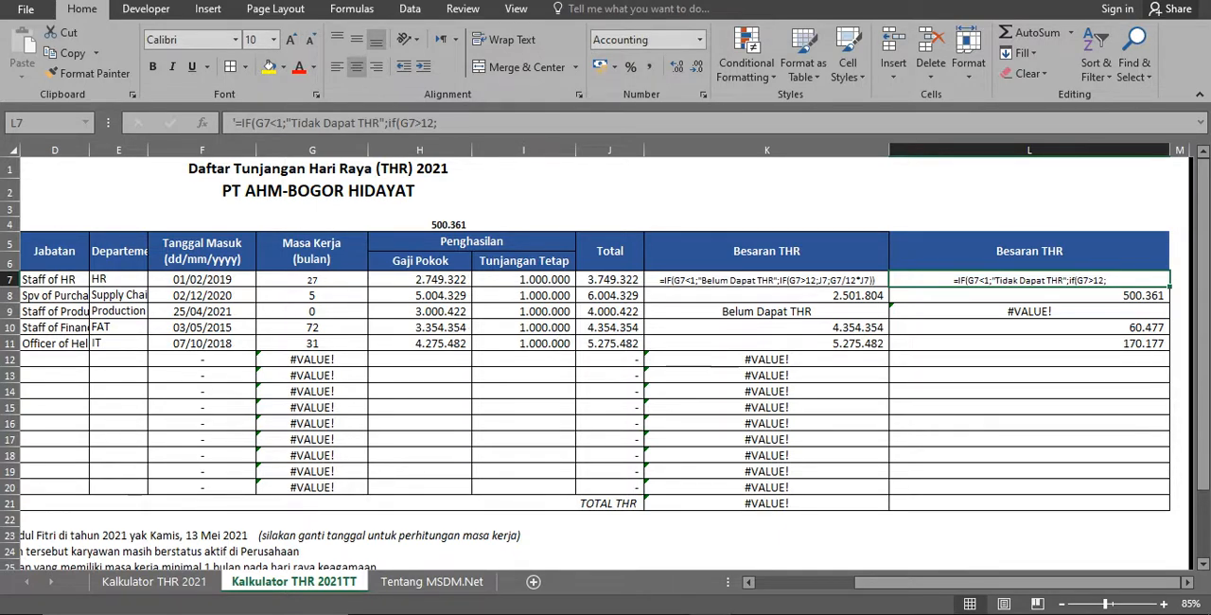
# - Remove the leading apostrophe from L7 to make it a live formula again and resume editing at its end
pyautogui.click(236, 123)
pyautogui.press('BackSpace')
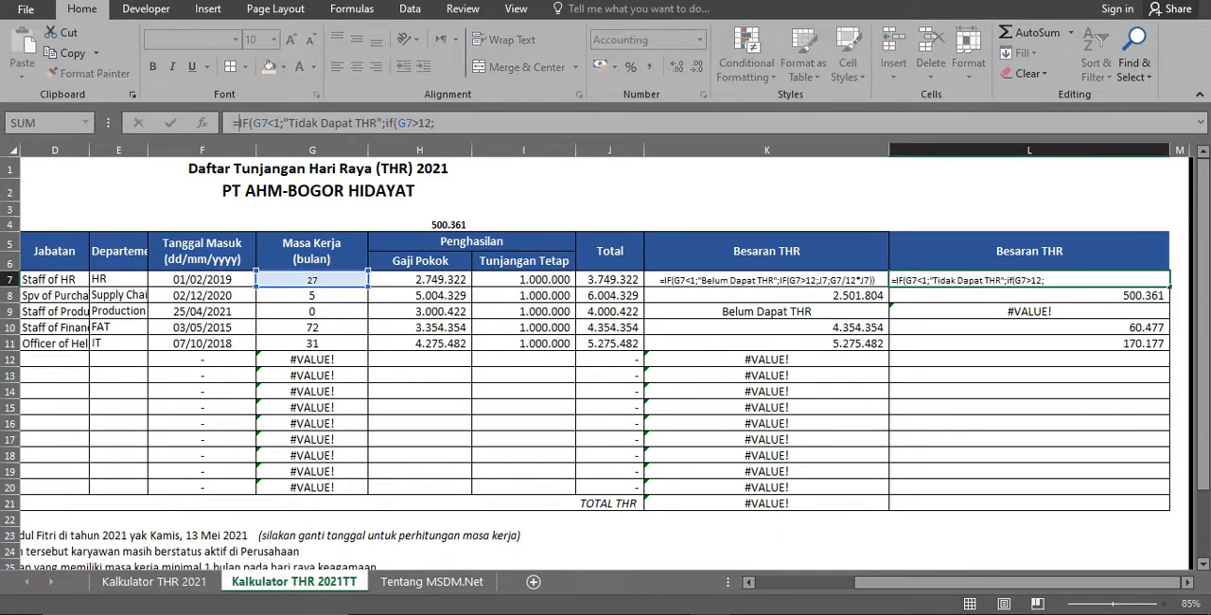
pyautogui.press('Right')
pyautogui.press('Right')
pyautogui.press('Right')
pyautogui.press('Right')
pyautogui.press('Right')
pyautogui.press('Right')
pyautogui.press('Right')
pyautogui.press('Right')
pyautogui.press('Right')
pyautogui.press('Right')
pyautogui.press('Right')
pyautogui.press('Right')
pyautogui.press('Right')
pyautogui.press('Right')
pyautogui.press('Right')
pyautogui.press('Right')
pyautogui.press('Right')
pyautogui.press('Right')
pyautogui.press('Right')
pyautogui.press('Right')
pyautogui.press('Right')
pyautogui.press('Right')
pyautogui.press('Right')
pyautogui.press('Right')
pyautogui.press('Right')
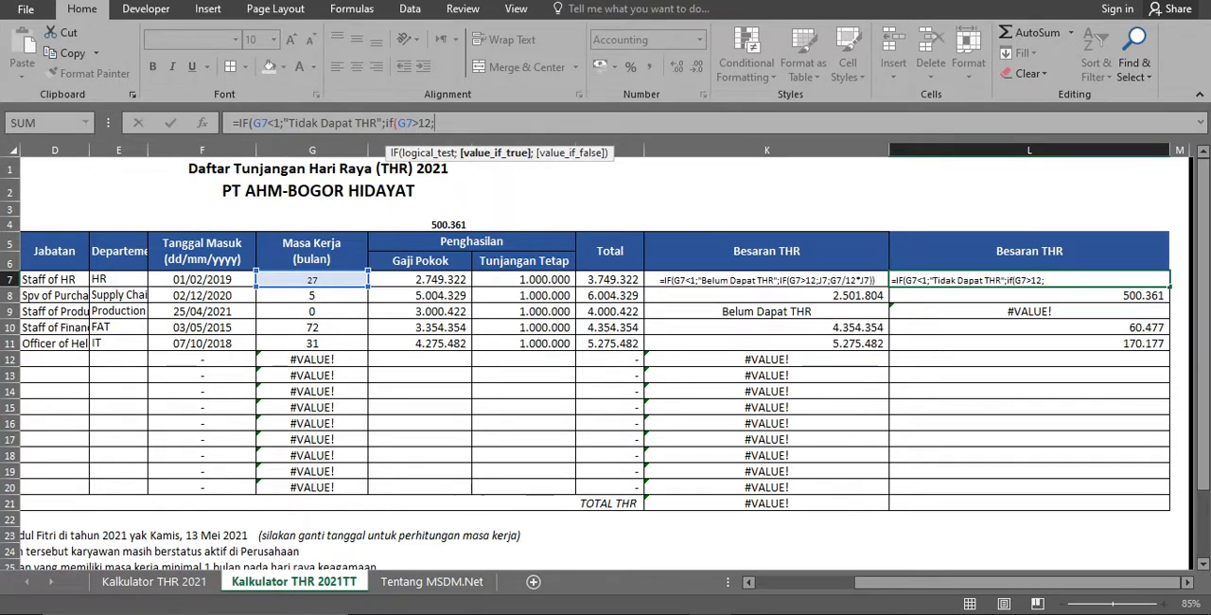
# - Add the Total cell J7 as the result when G7>12 is true in the L7 formula
pyautogui.write(';')
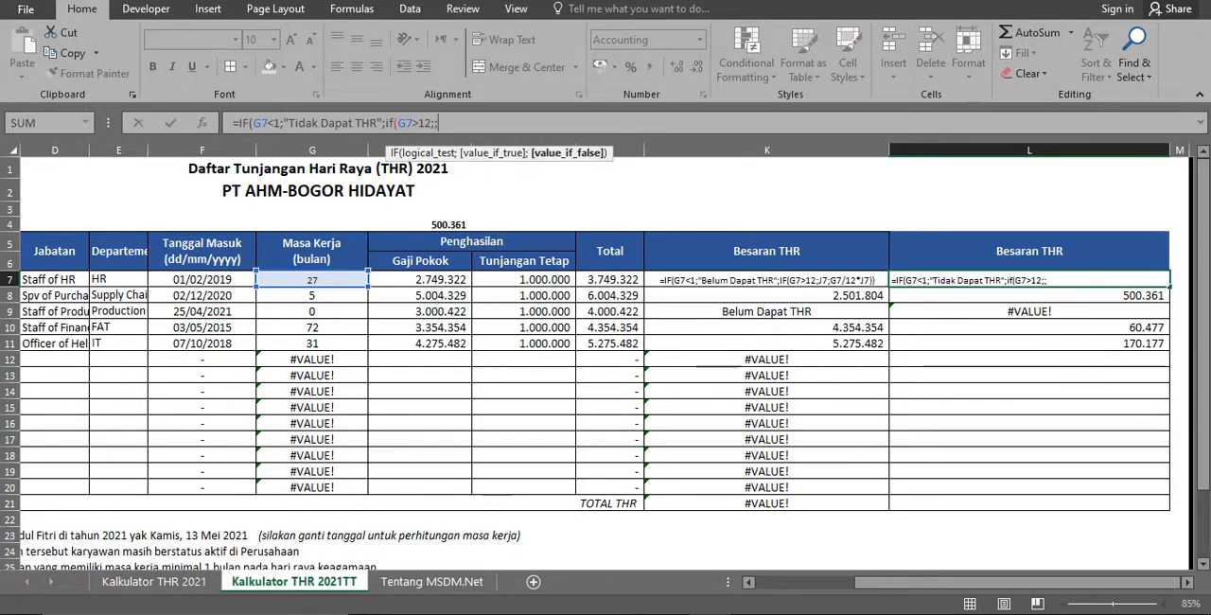
pyautogui.press('BackSpace')
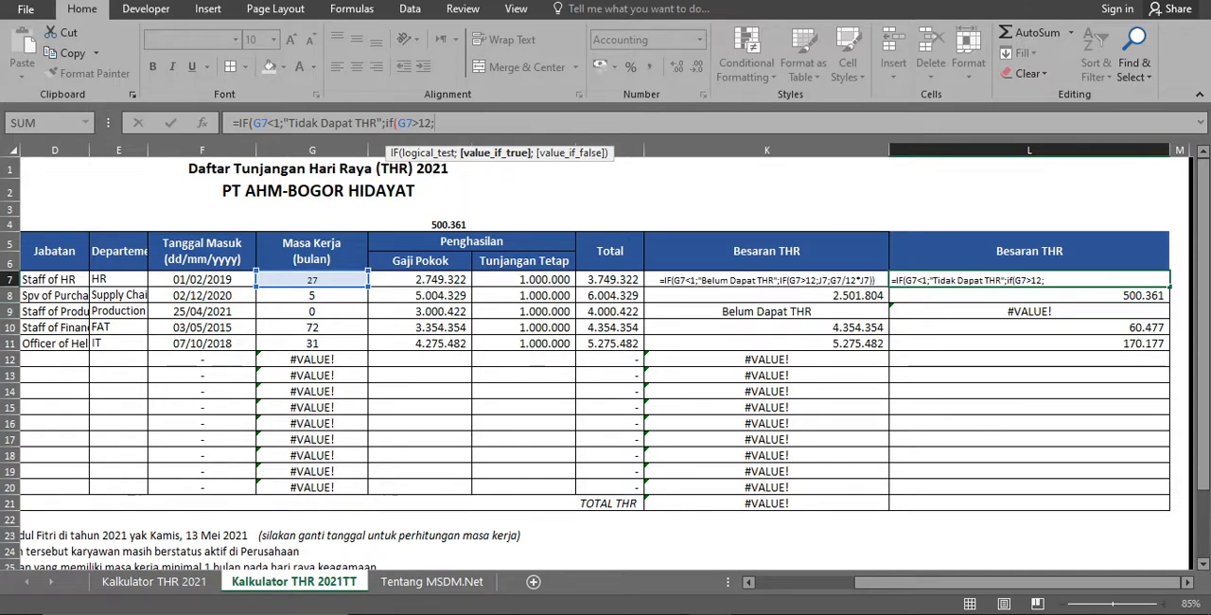
pyautogui.click(611, 280)
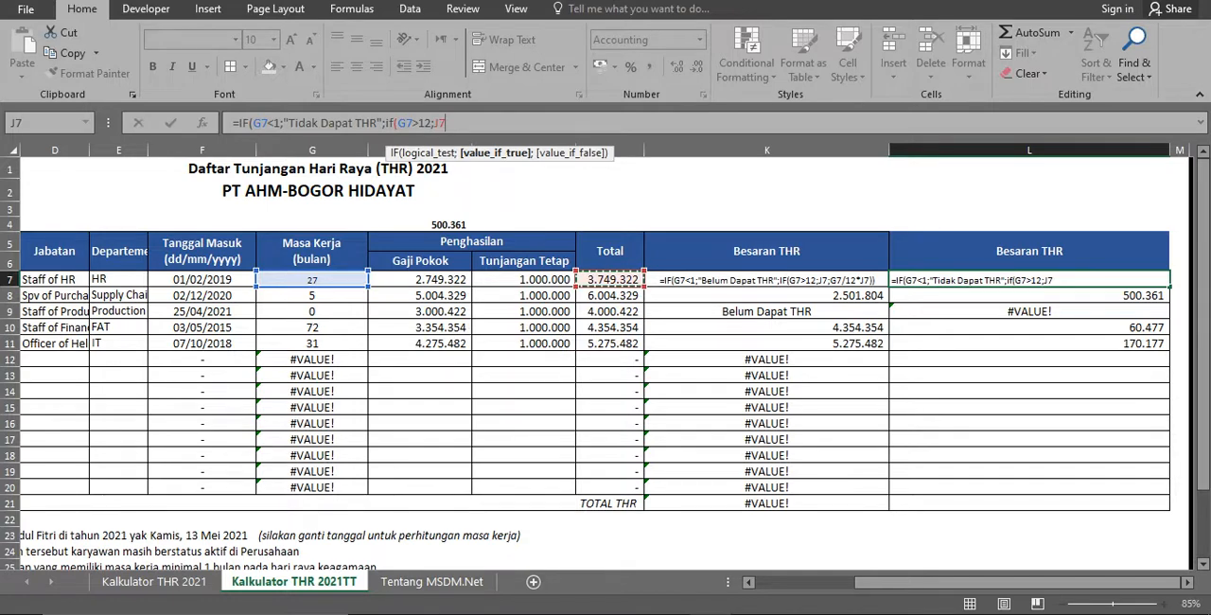
pyautogui.write(';')
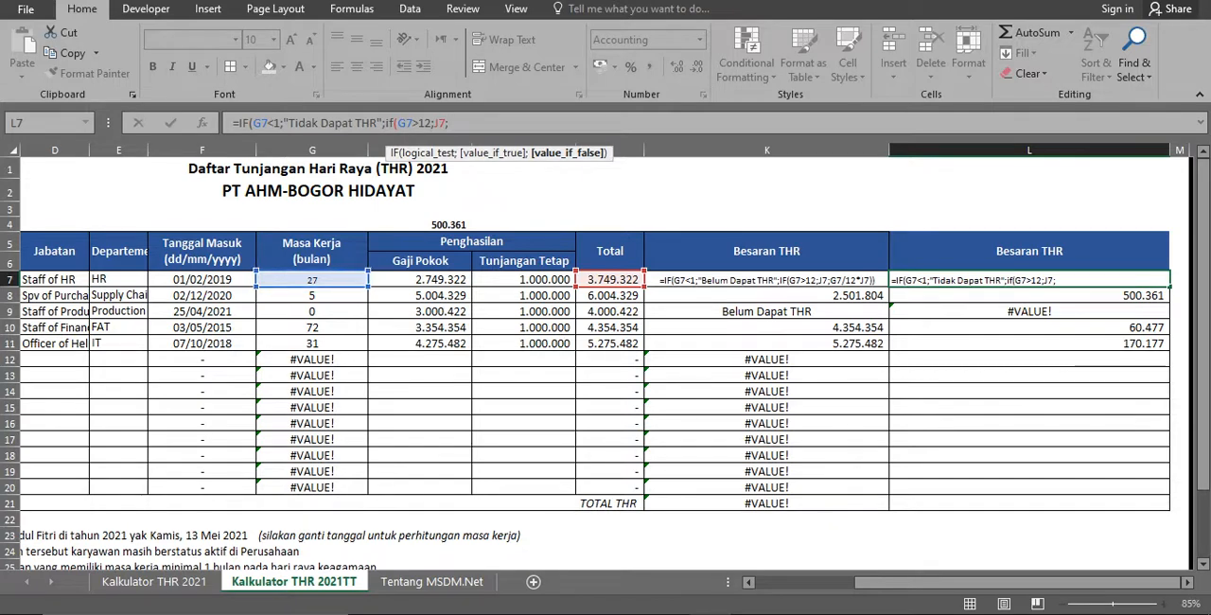
# - Complete the nested IF in L7 with G7/12*J7 as the false result, enter the formula and reselect the cell
pyautogui.click(313, 280)
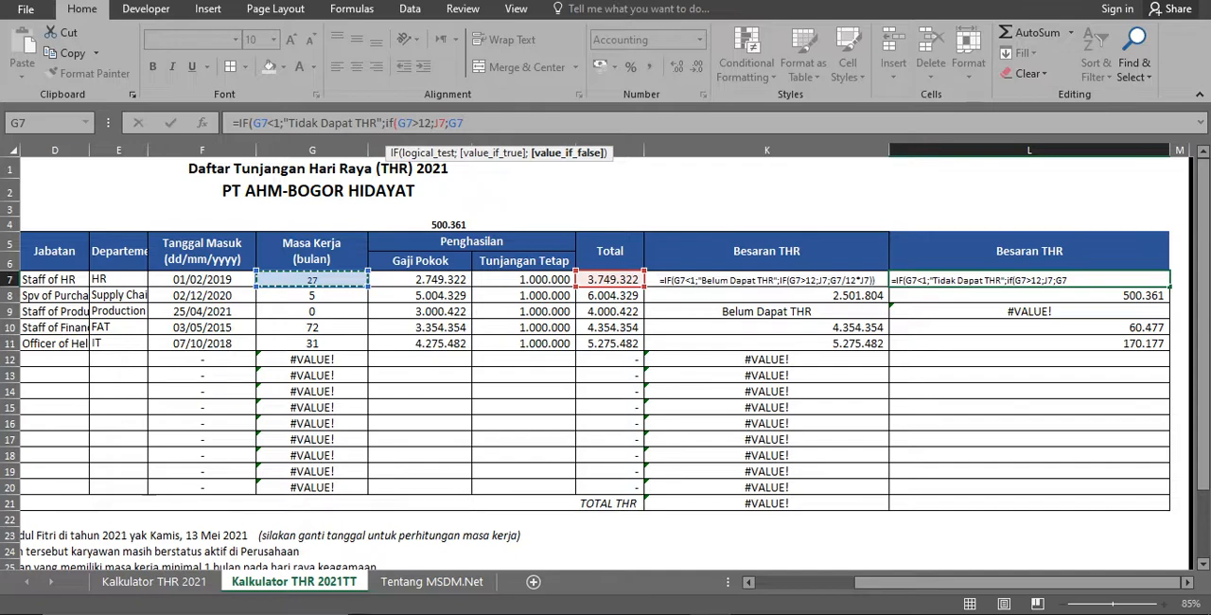
pyautogui.write('/')
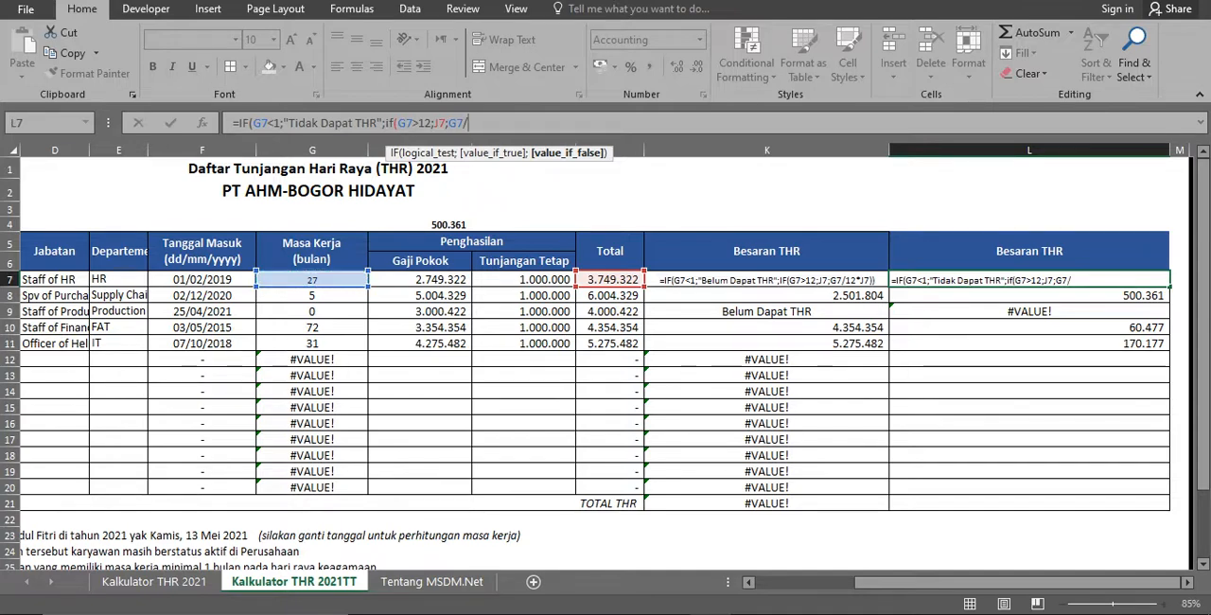
pyautogui.write('12*')
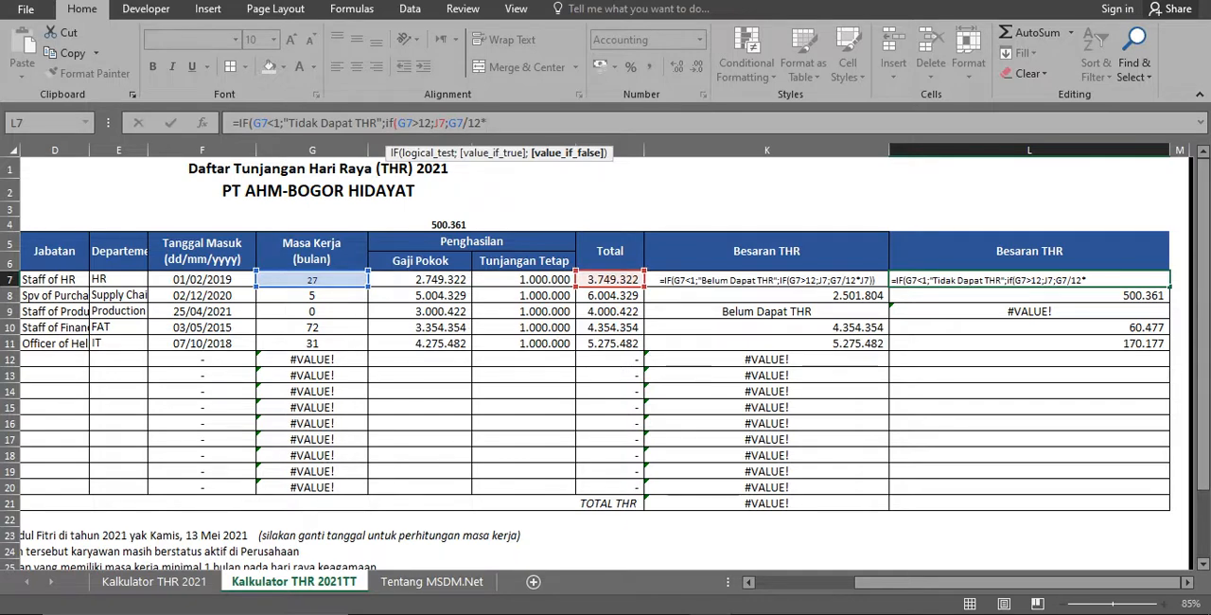
pyautogui.click(611, 280)
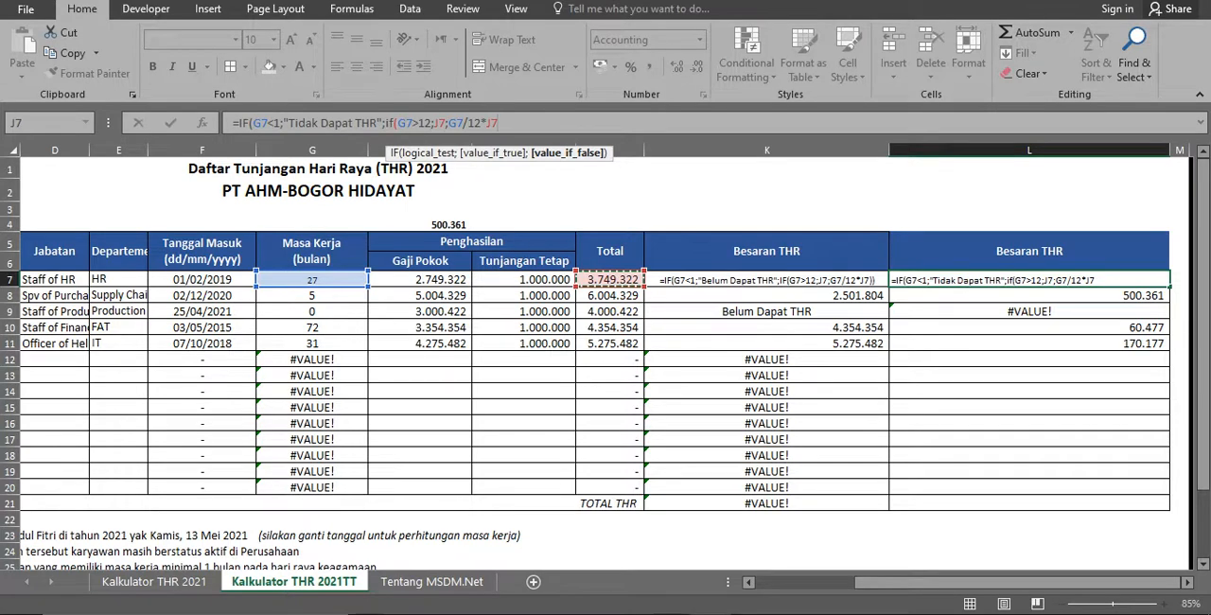
pyautogui.press('Return')
pyautogui.press('Return')
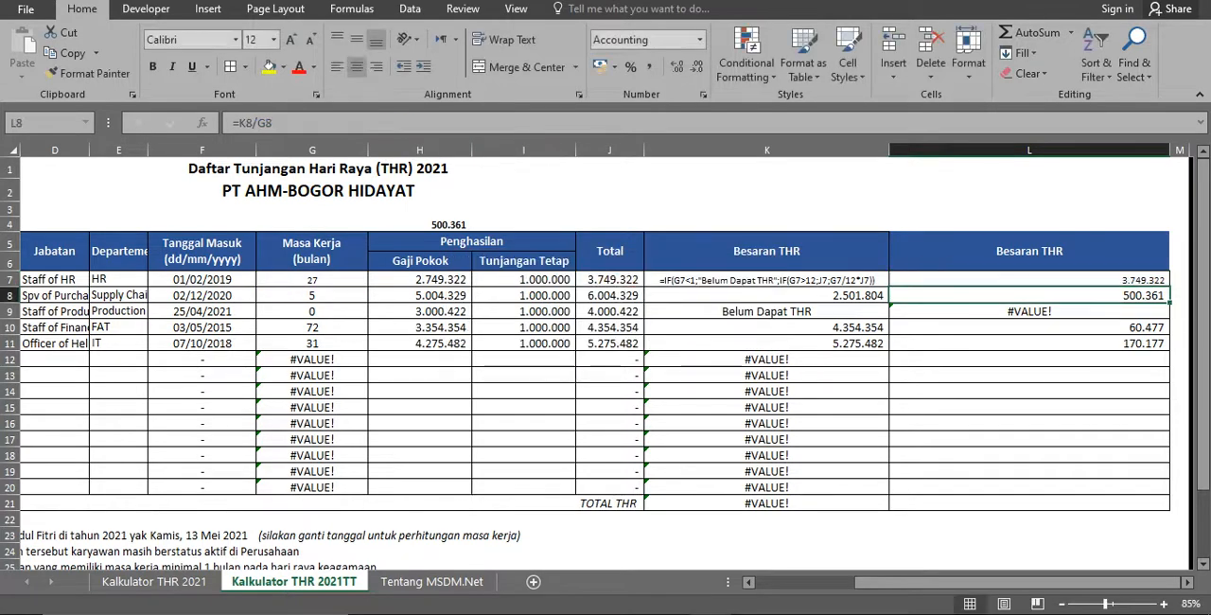
pyautogui.click(1029, 280)
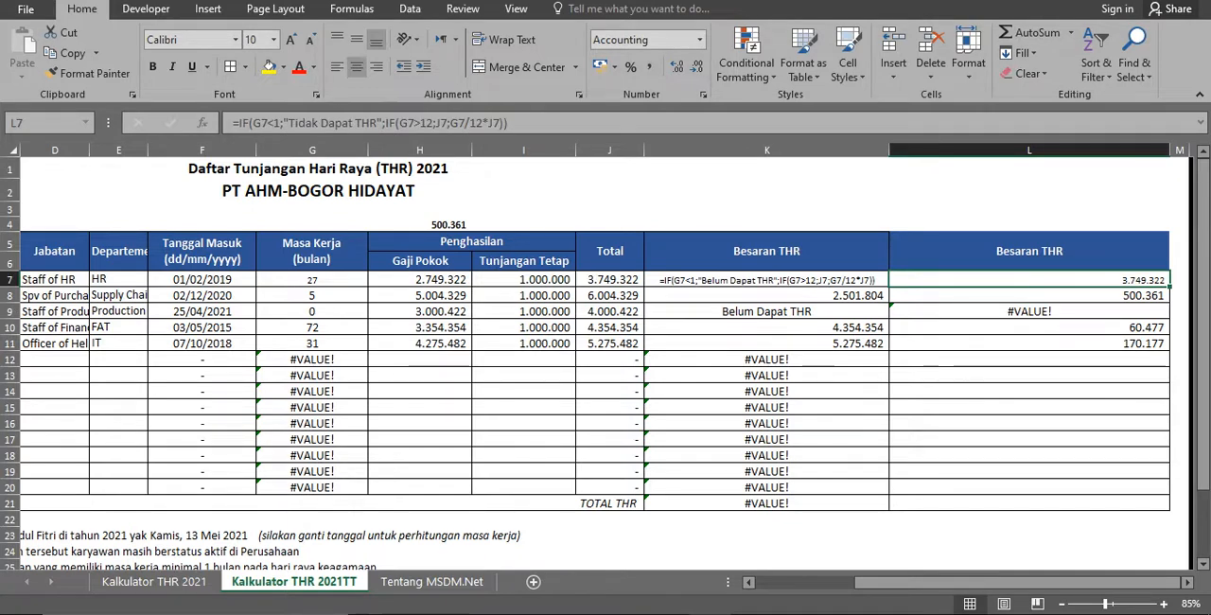
# - Highlight the Gaji Pokok cell H8 with a yellow fill
pyautogui.click(421, 295)
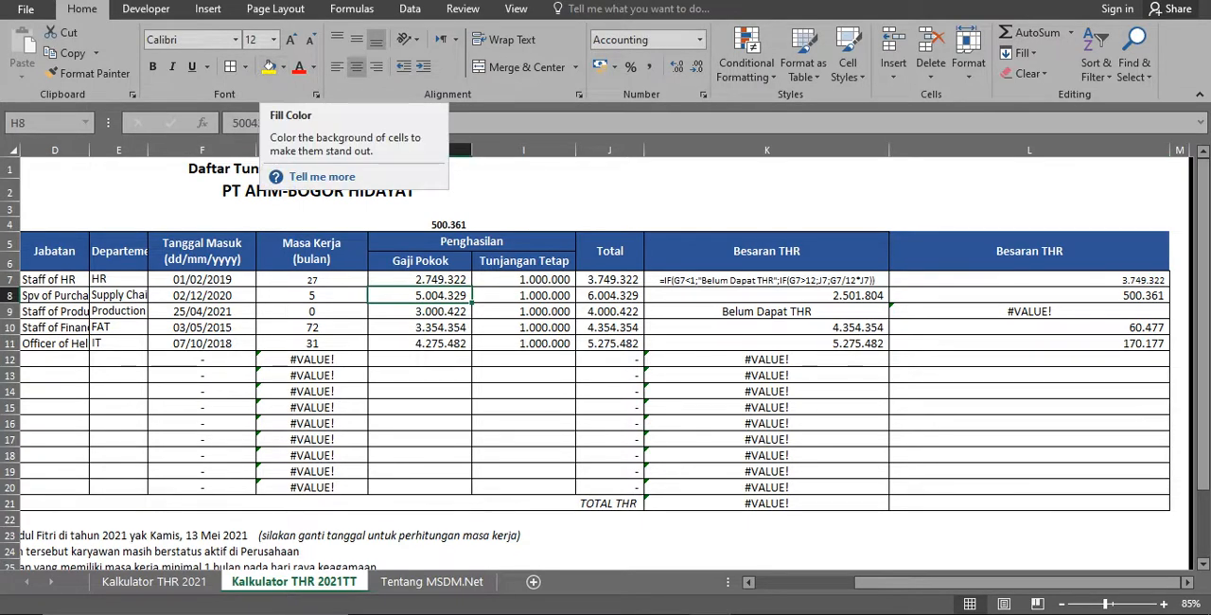
pyautogui.click(268, 66)
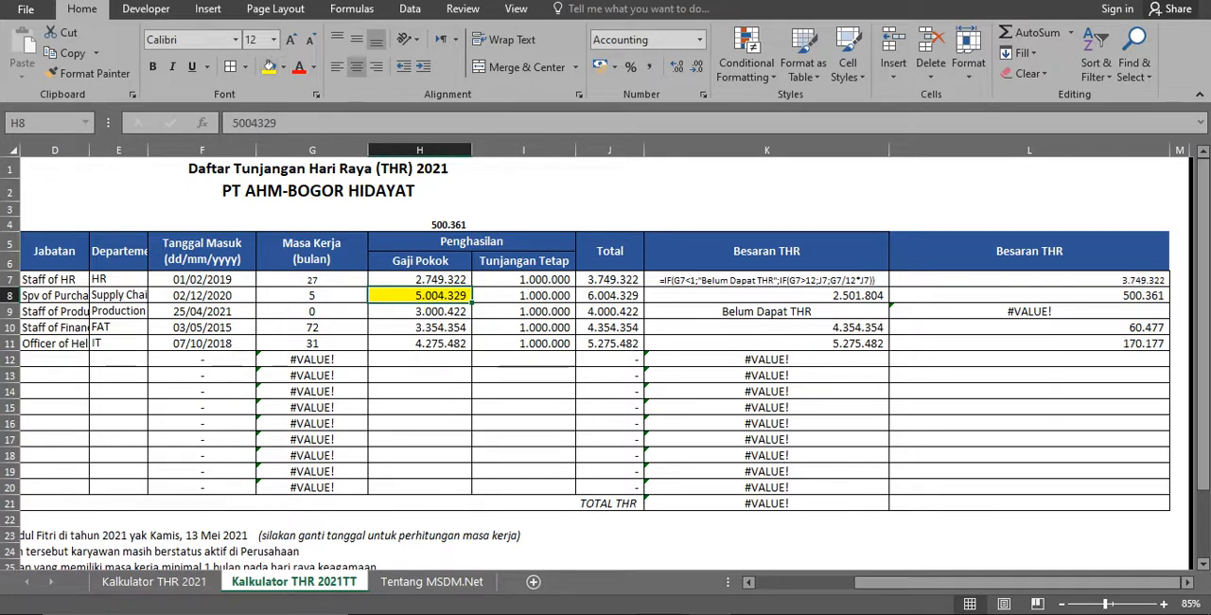
pyautogui.click(1029, 295)
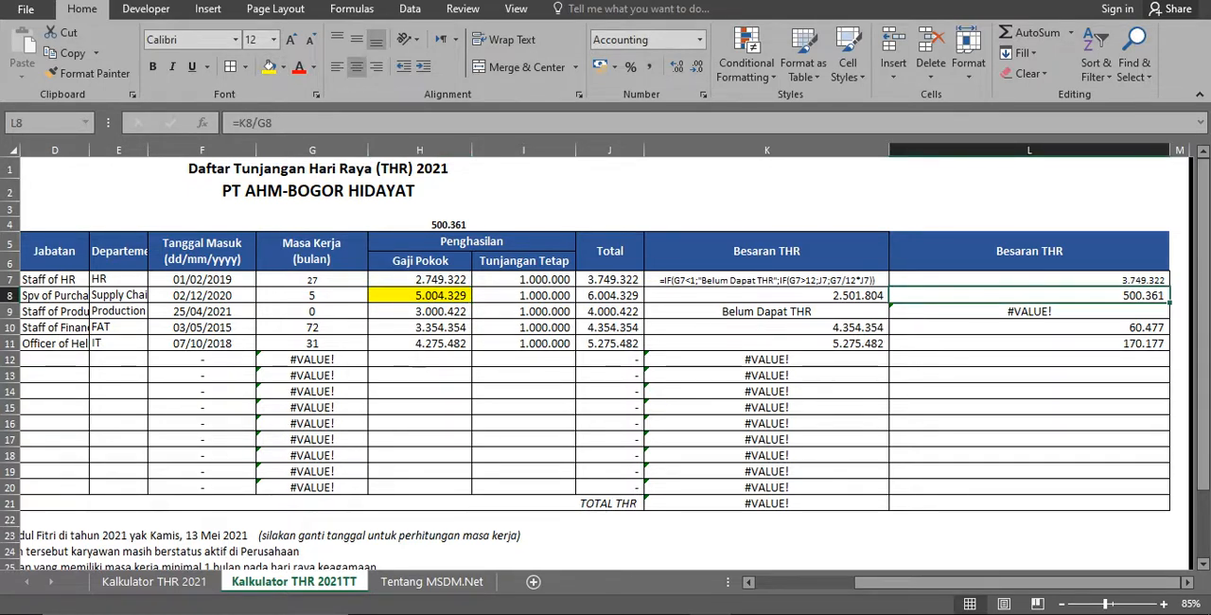
# - Increase the font size of the L7 result to 14
pyautogui.click(1030, 280)
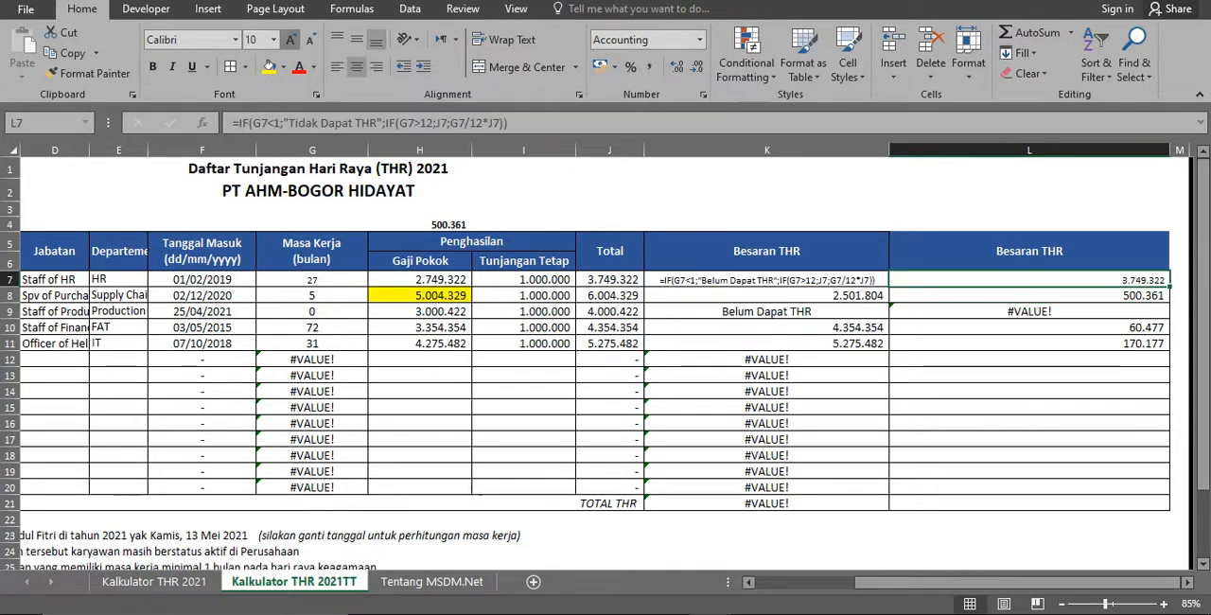
pyautogui.click(291, 40)
pyautogui.click(291, 40)
pyautogui.click(291, 40)
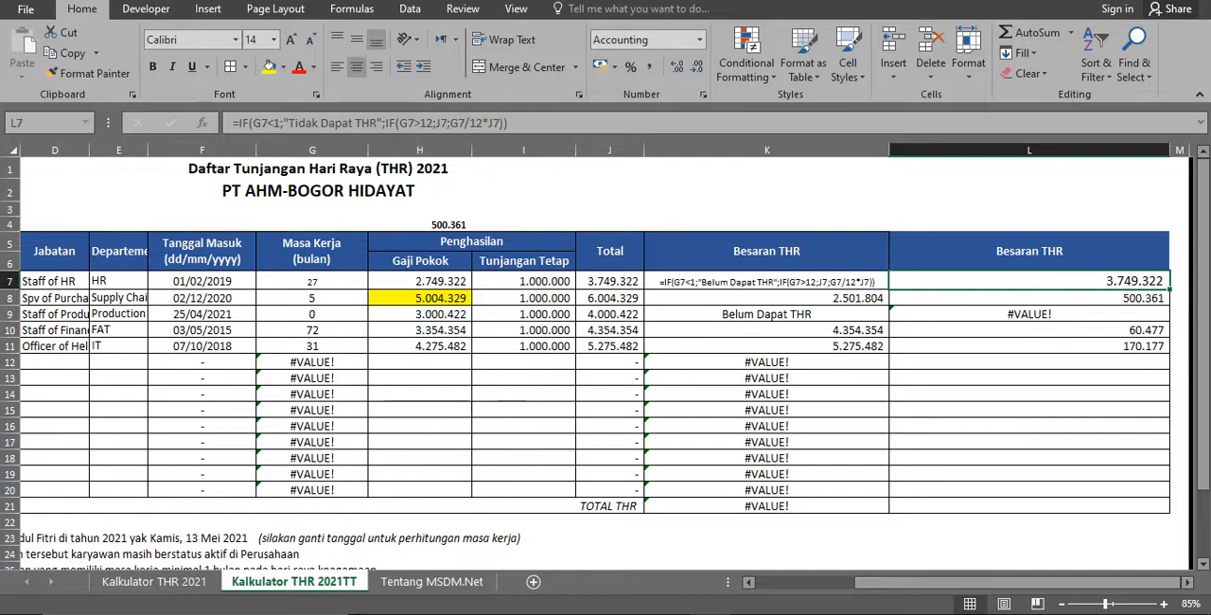
# - Compare the Besaran THR formulas in columns K and L and inspect the Total formula in J7
pyautogui.click(1030, 298)
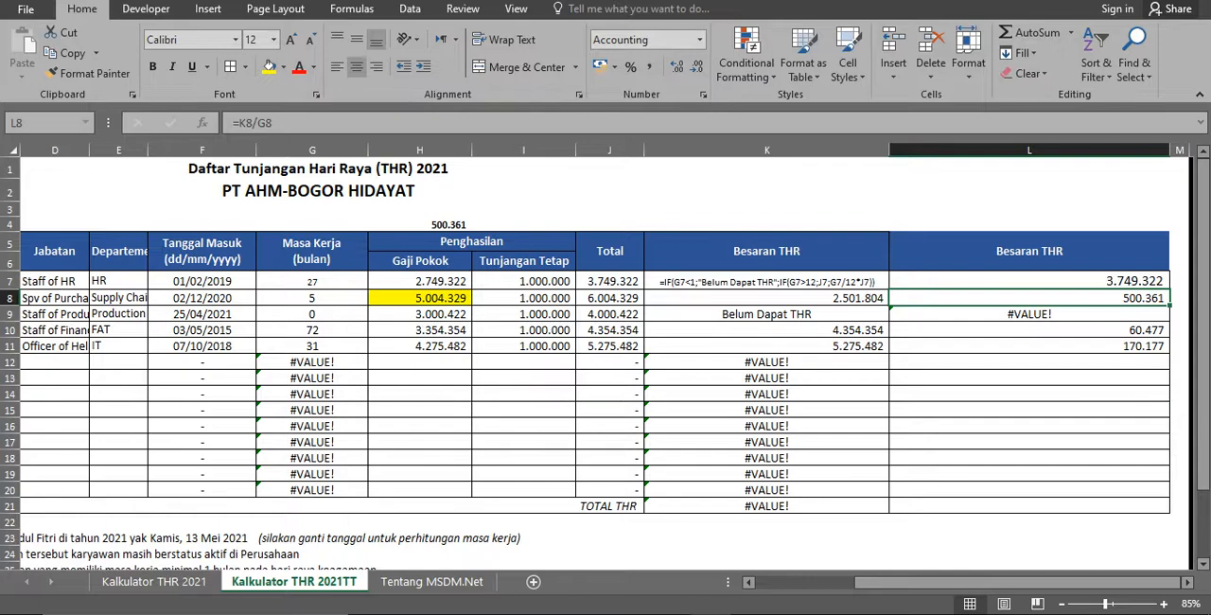
pyautogui.doubleClick(696, 282)
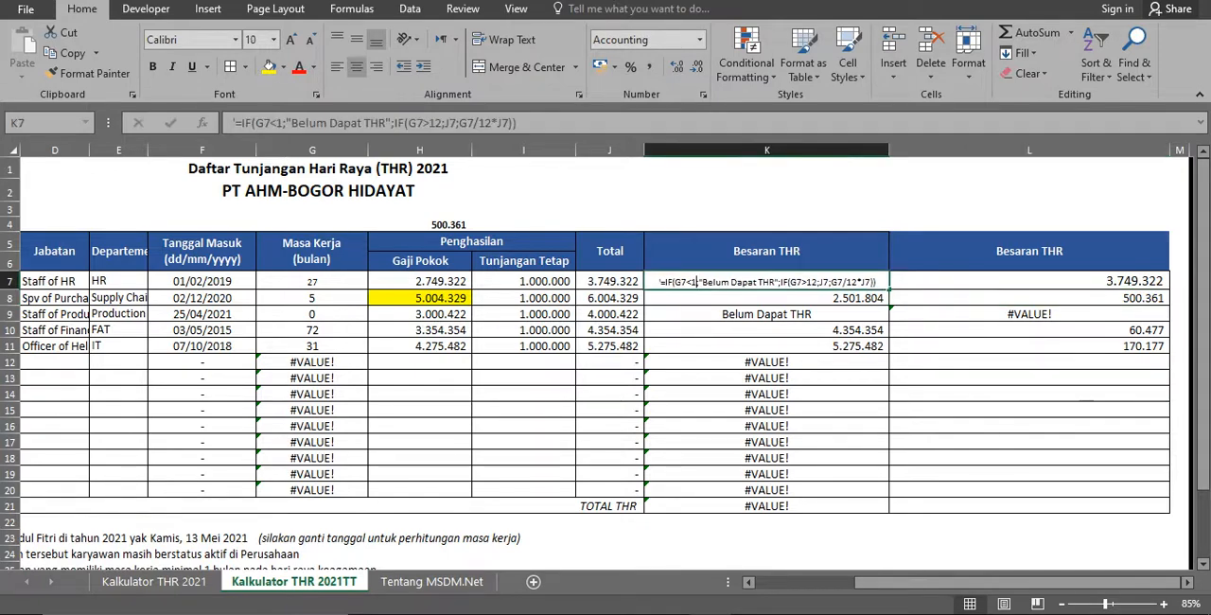
pyautogui.press('Return')
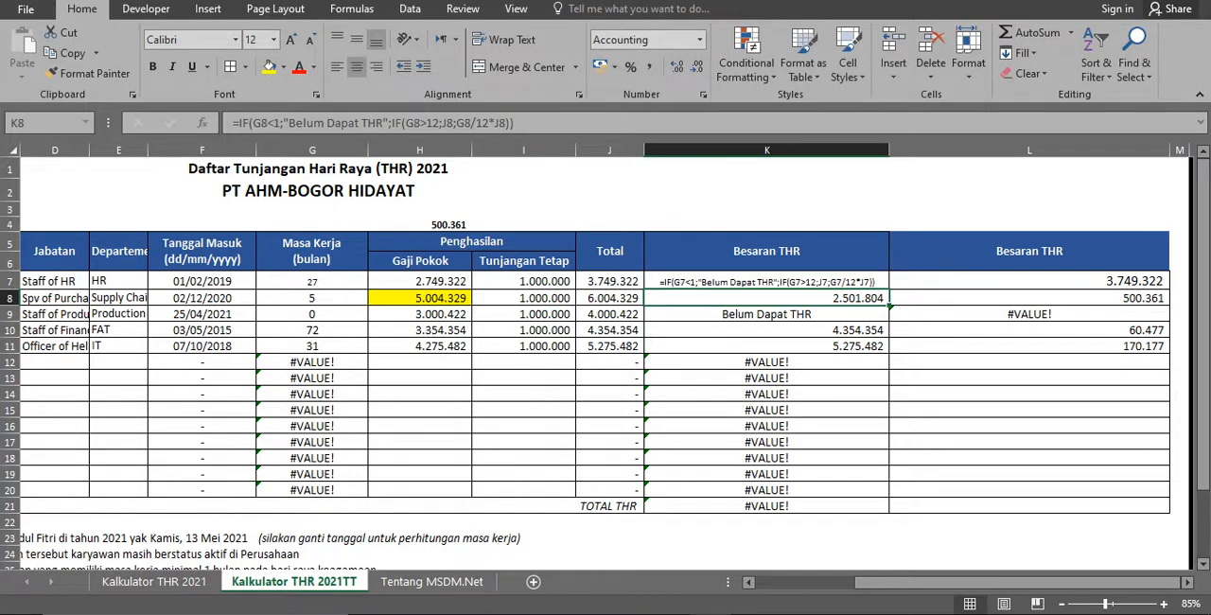
pyautogui.click(1030, 281)
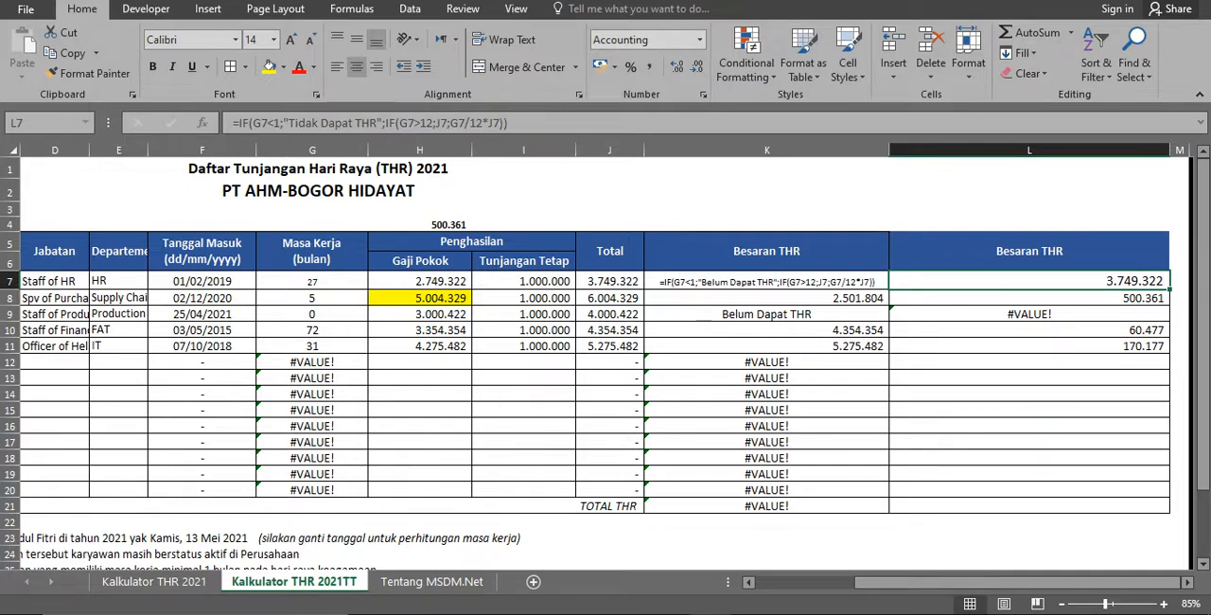
pyautogui.click(609, 281)
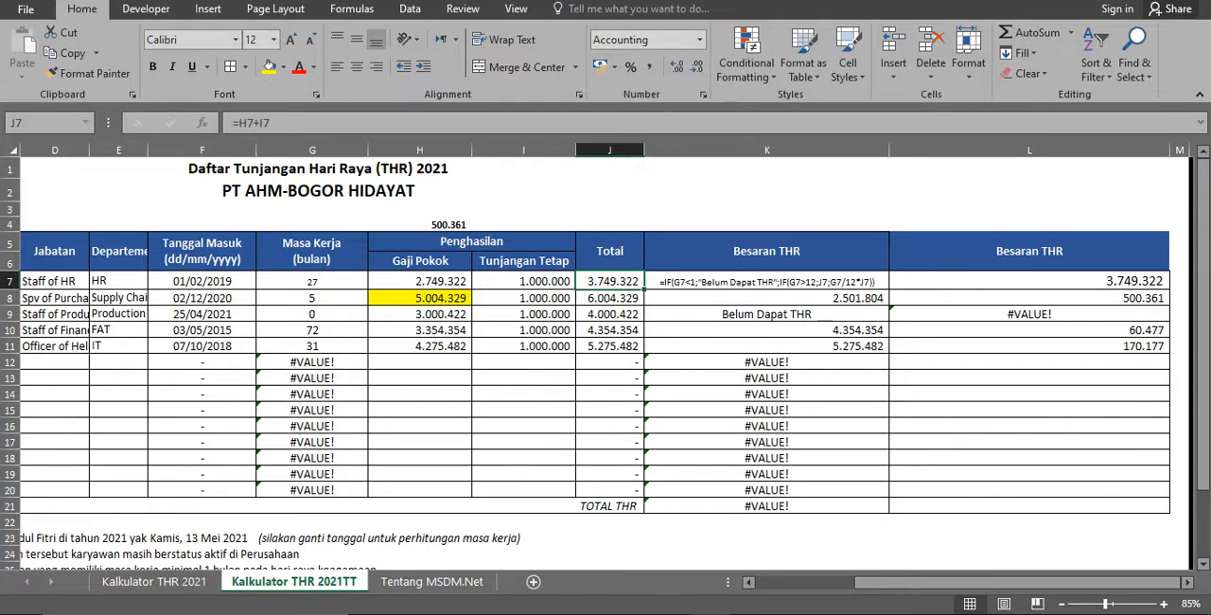
# - Copy the nested IF formula from L7 down to L8 and check the formula in L8
pyautogui.click(1029, 281)
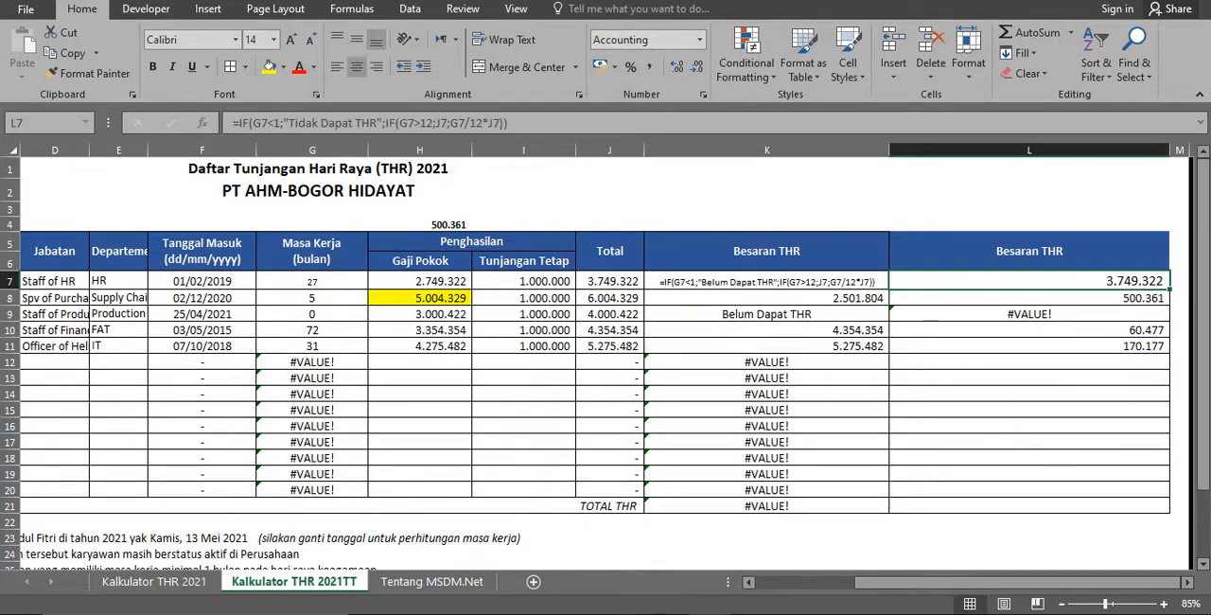
pyautogui.moveTo(1169, 289); pyautogui.dragTo(1169, 304)
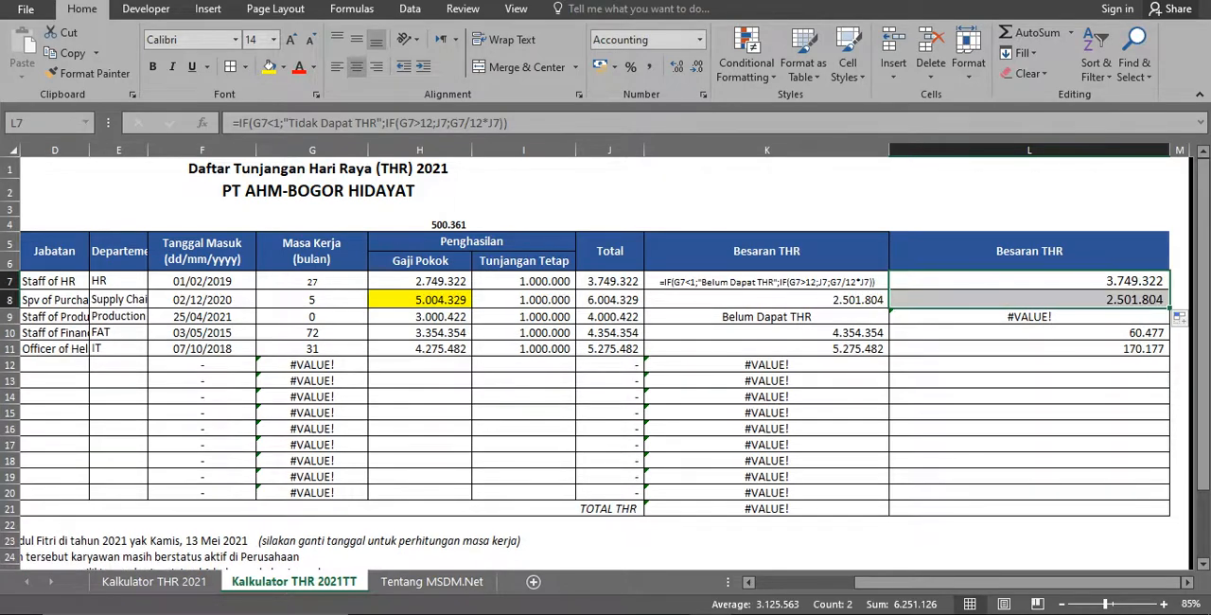
pyautogui.click(1030, 299)
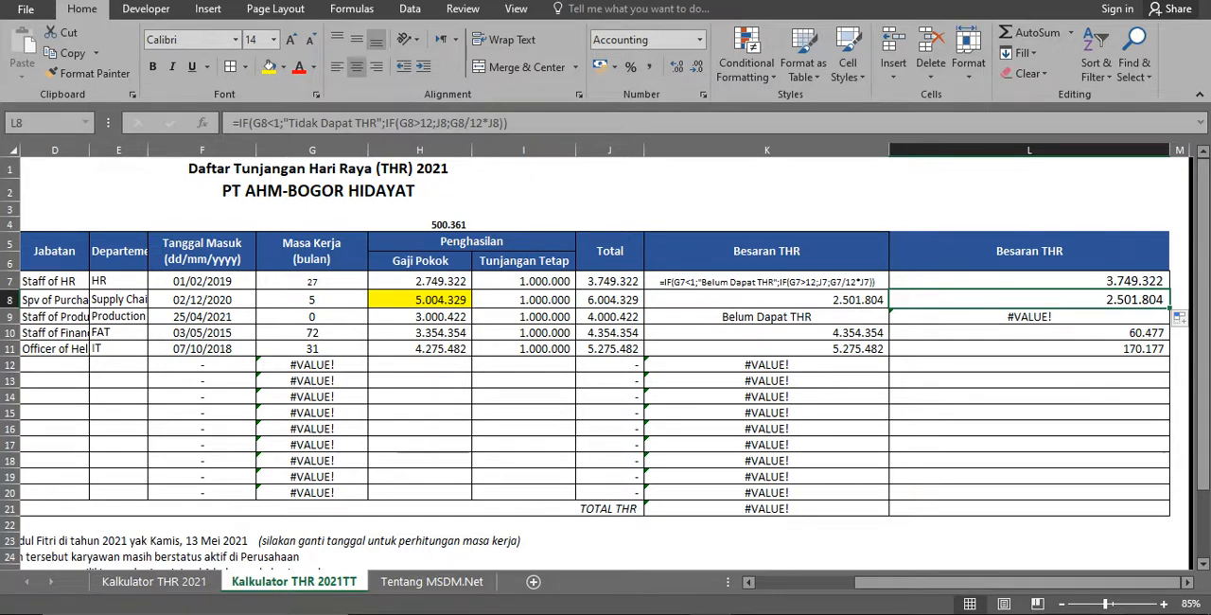
# - Compare the nested IF formulas in L7 and L8 and check them against the Masa Kerja and Gaji Pokok cells they concern
pyautogui.press('F2')
pyautogui.press('Return')
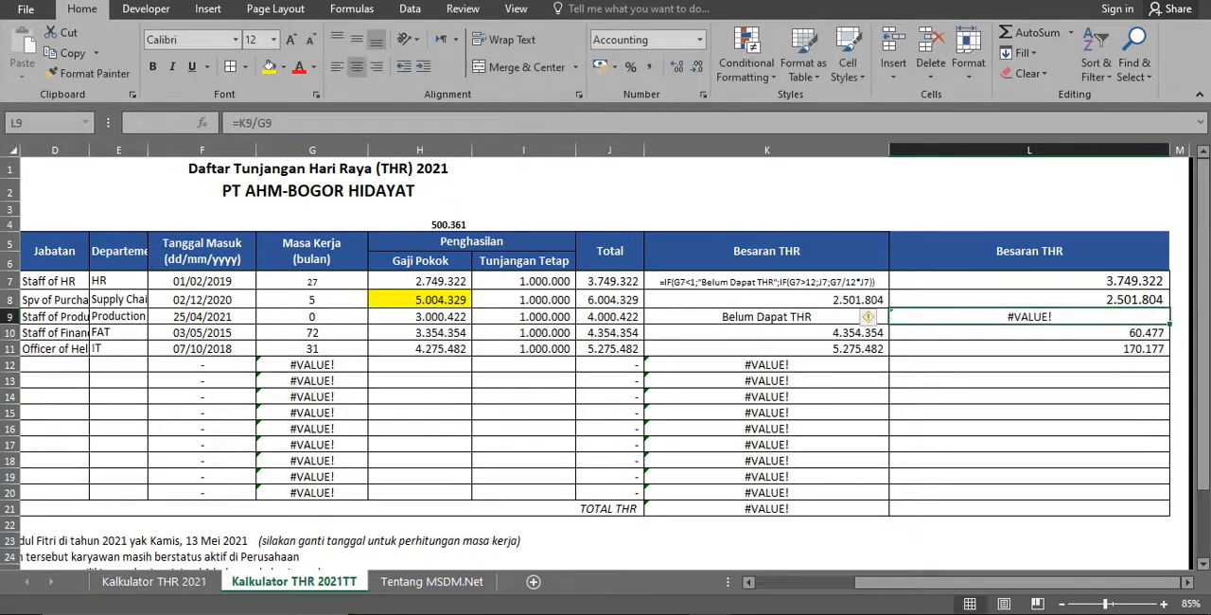
pyautogui.click(421, 300)
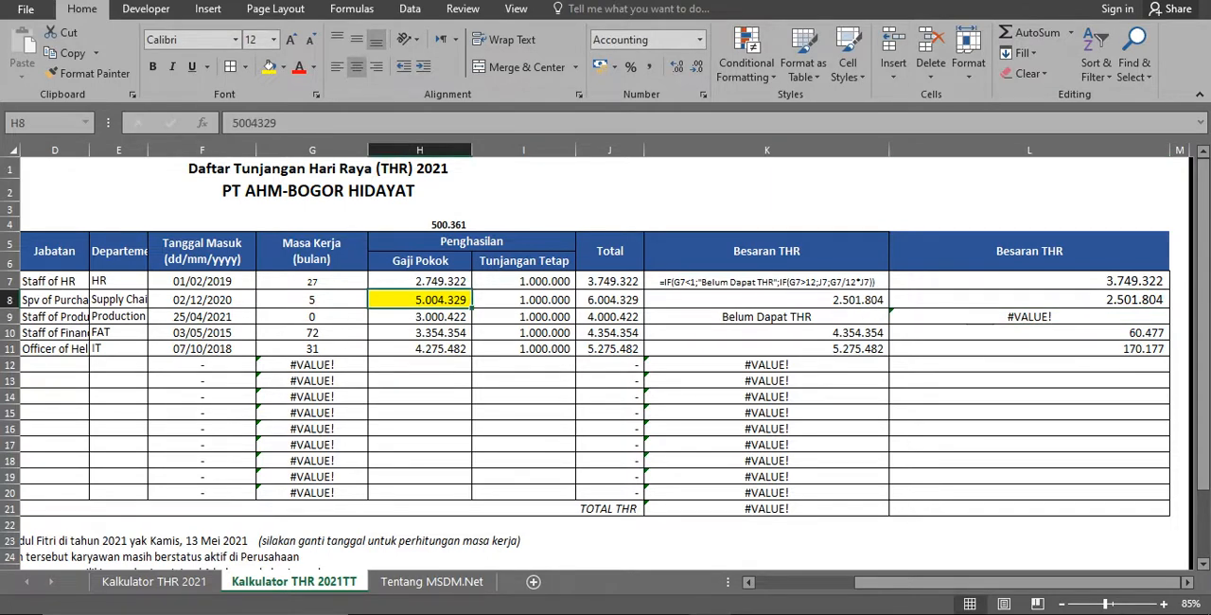
pyautogui.click(312, 300)
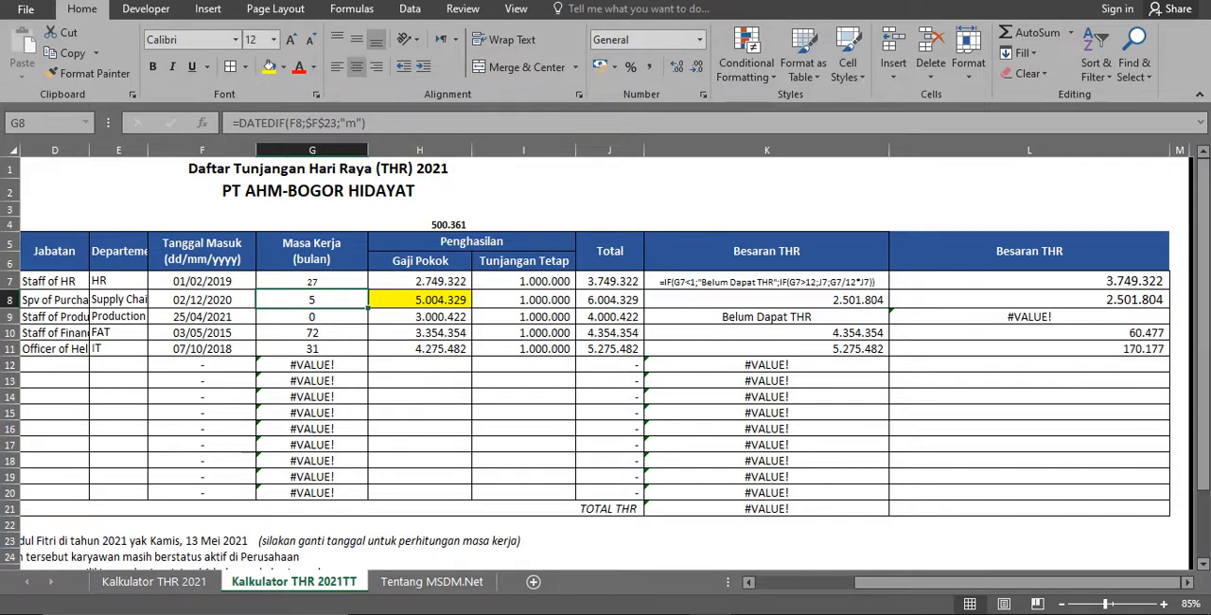
pyautogui.click(420, 300)
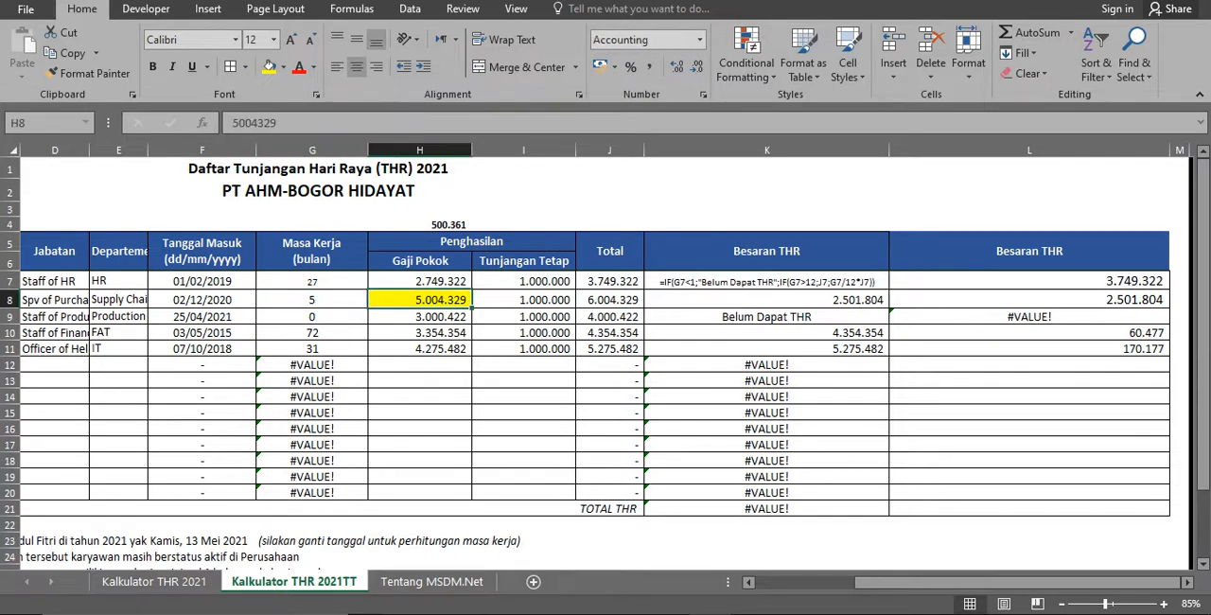
pyautogui.click(1029, 300)
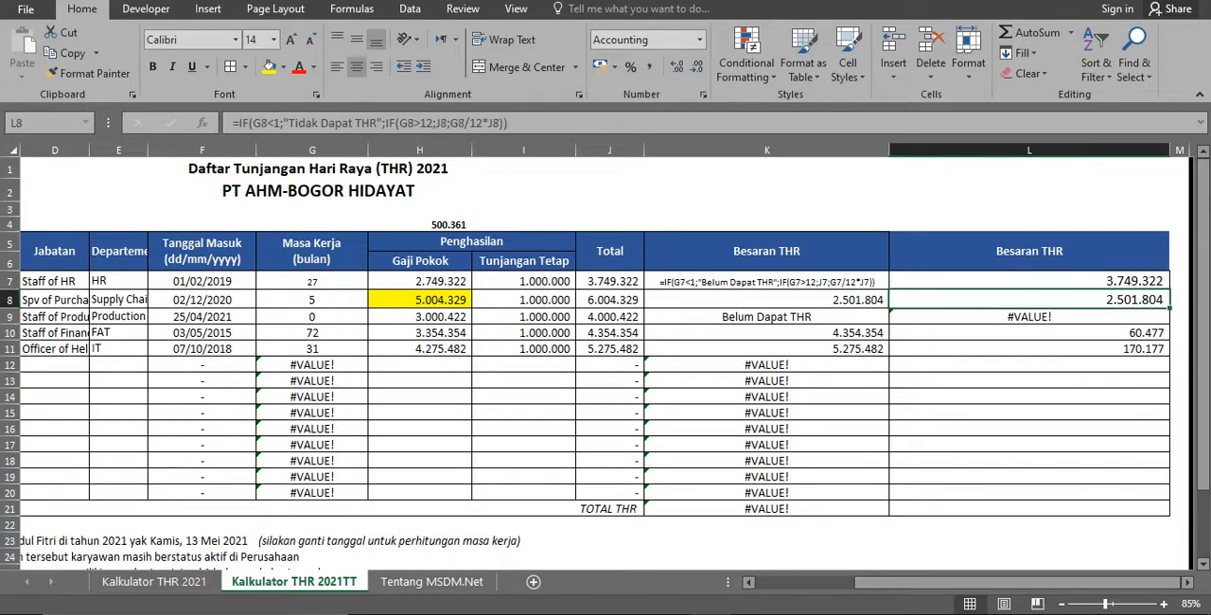
pyautogui.click(1029, 281)
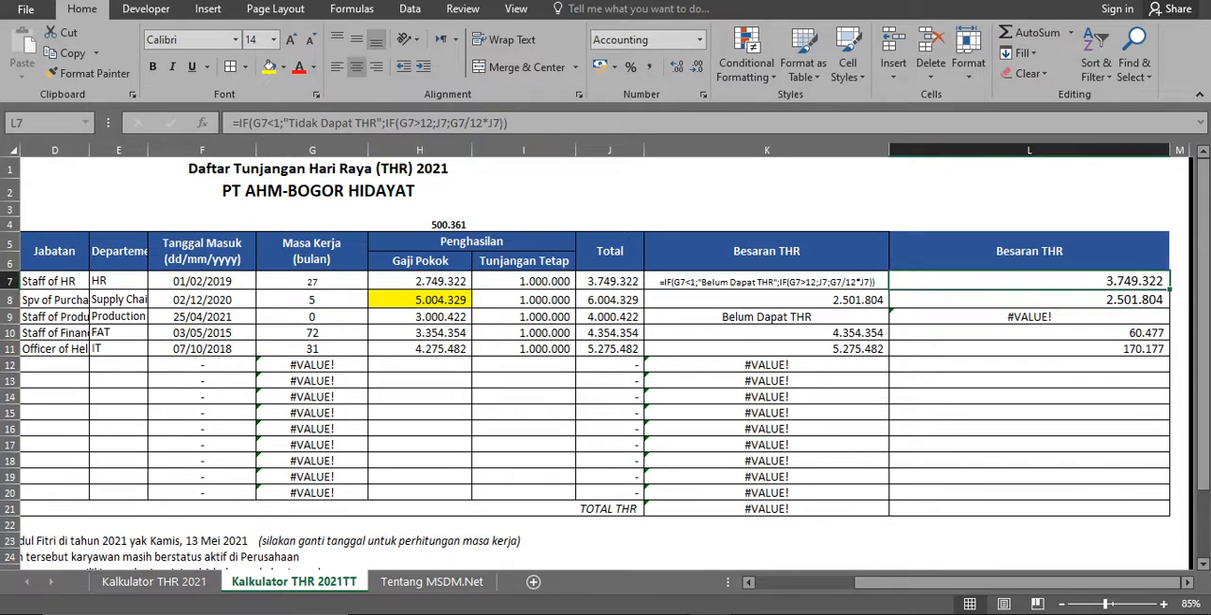
pyautogui.click(1029, 300)
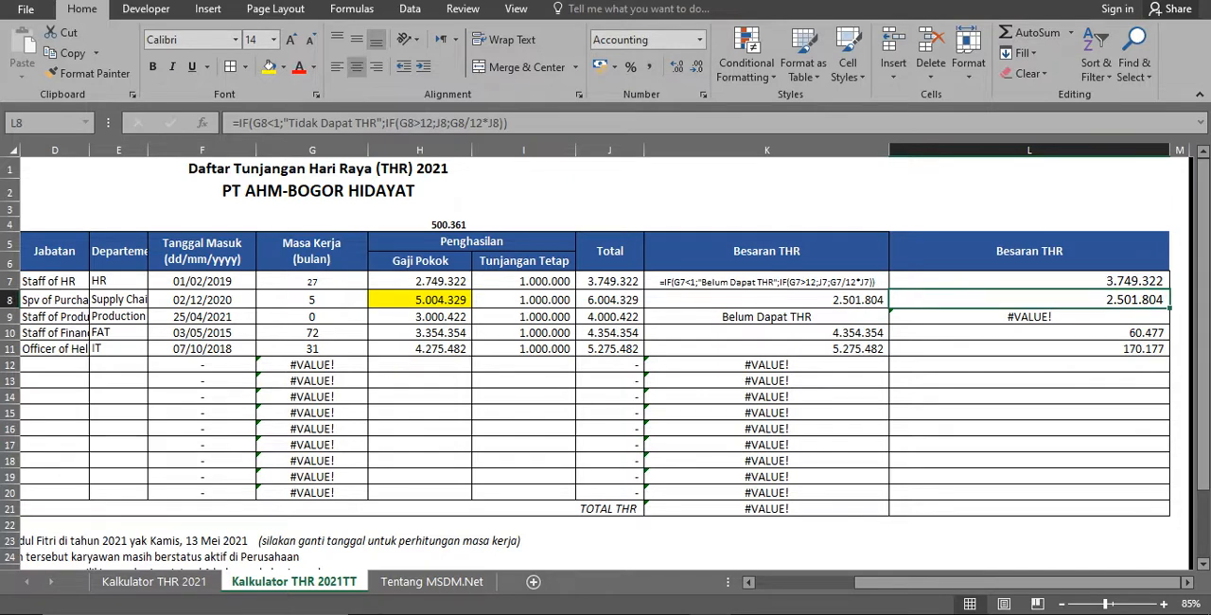
pyautogui.click(1029, 281)
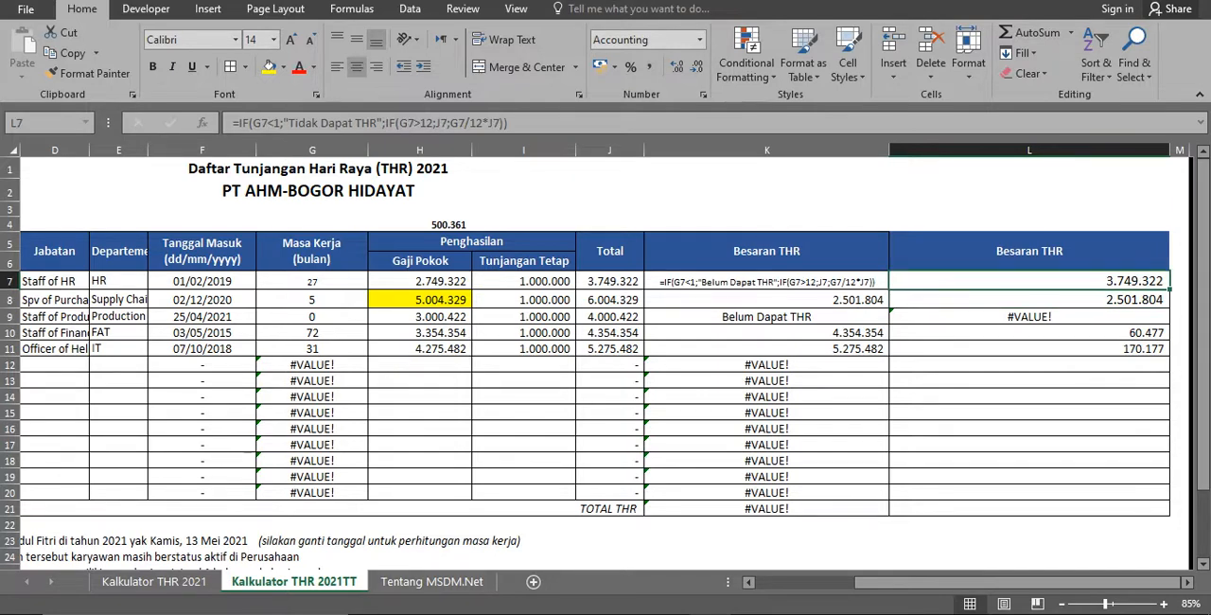
pyautogui.click(1029, 300)
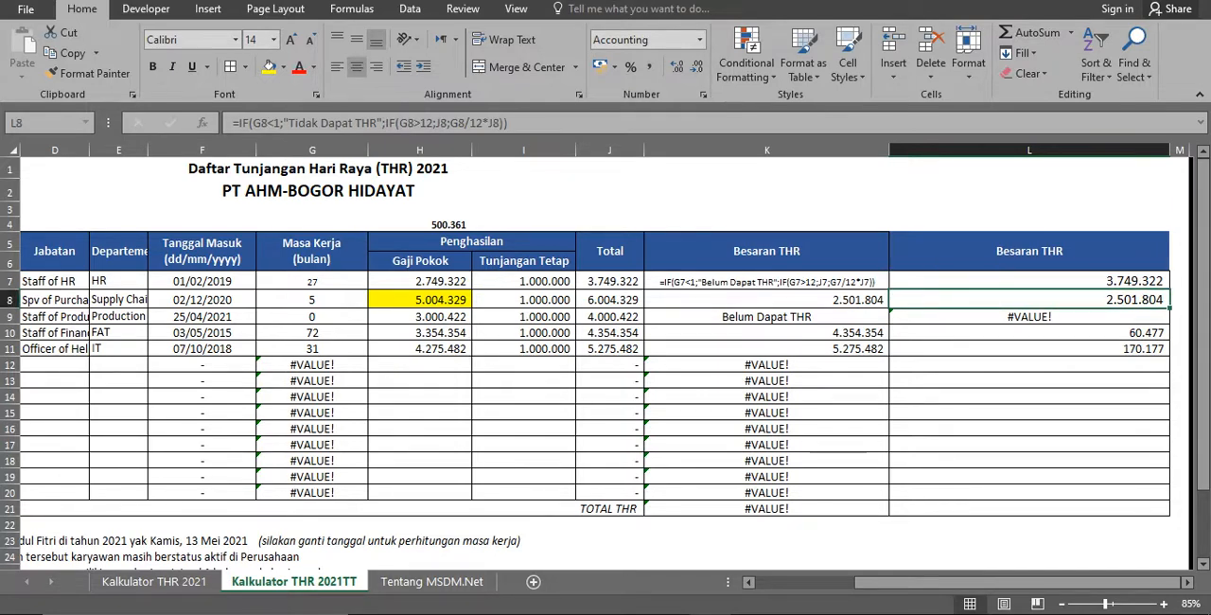
pyautogui.click(312, 282)
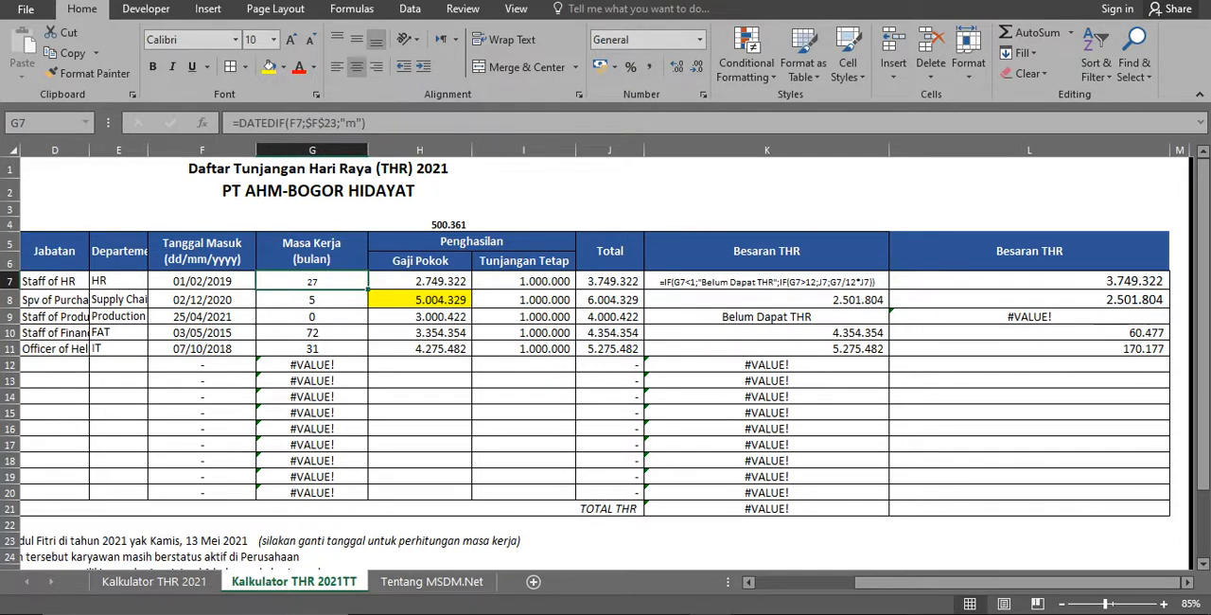
# - Test the row 8 THR calculation with a Masa Kerja of 27 months in G8 and undo the entry
pyautogui.click(312, 300)
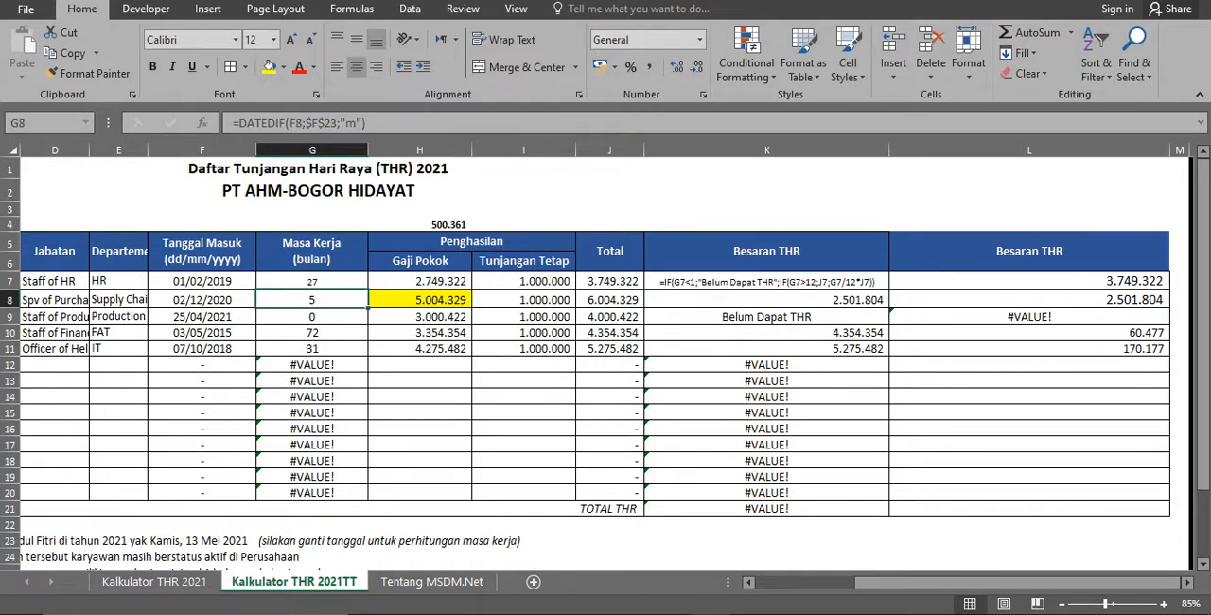
pyautogui.write('27')
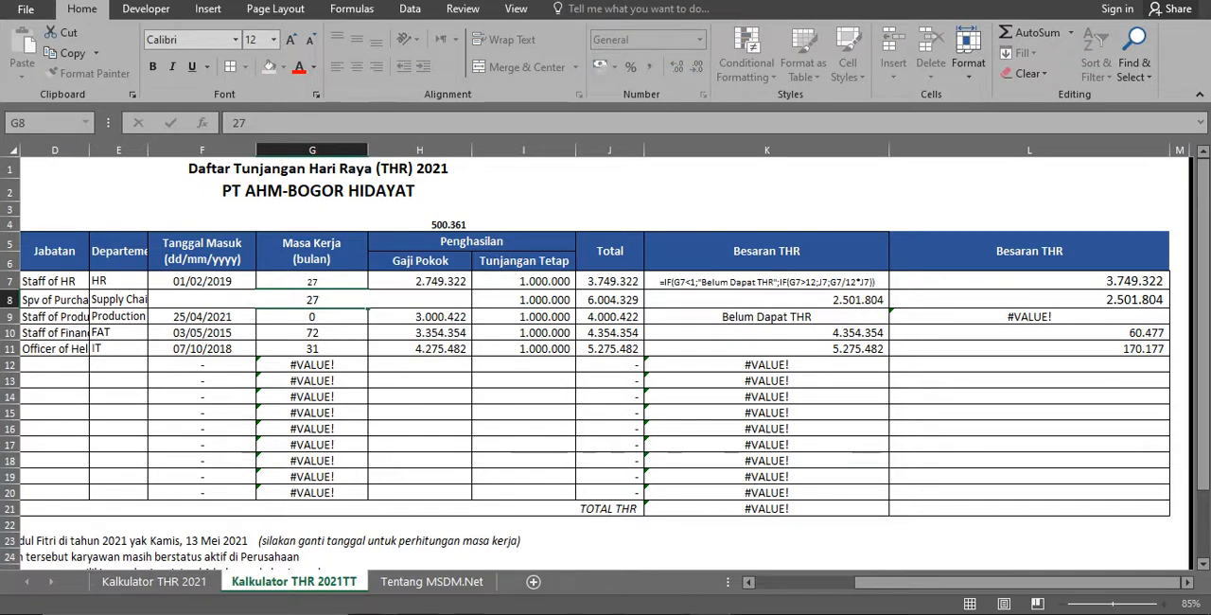
pyautogui.press('Return')
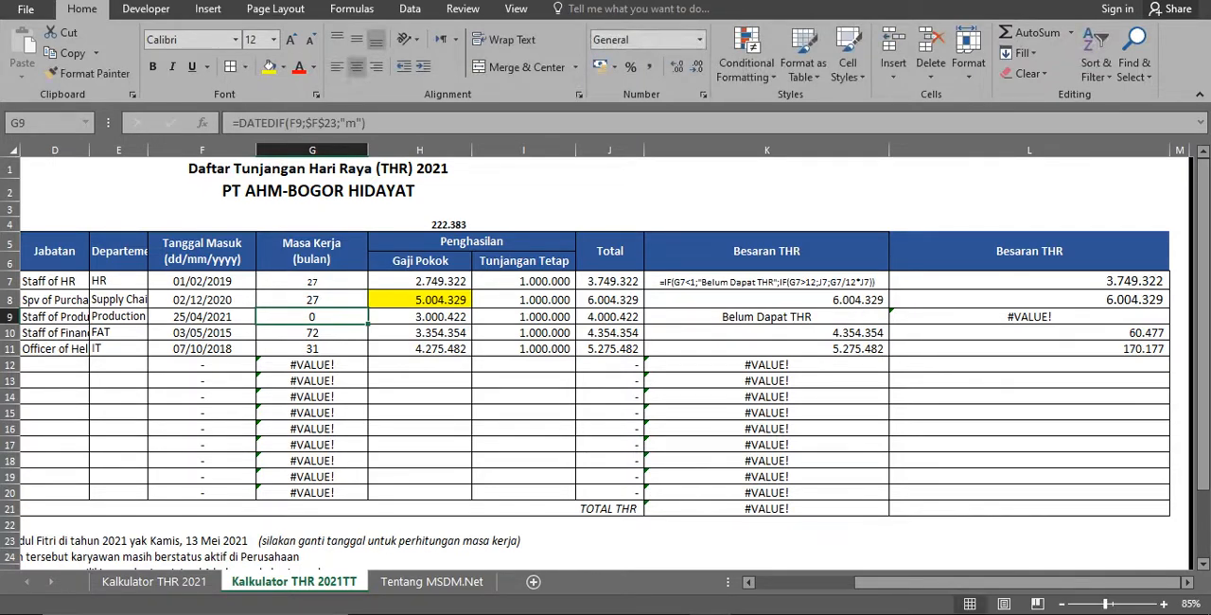
pyautogui.click(1029, 317)
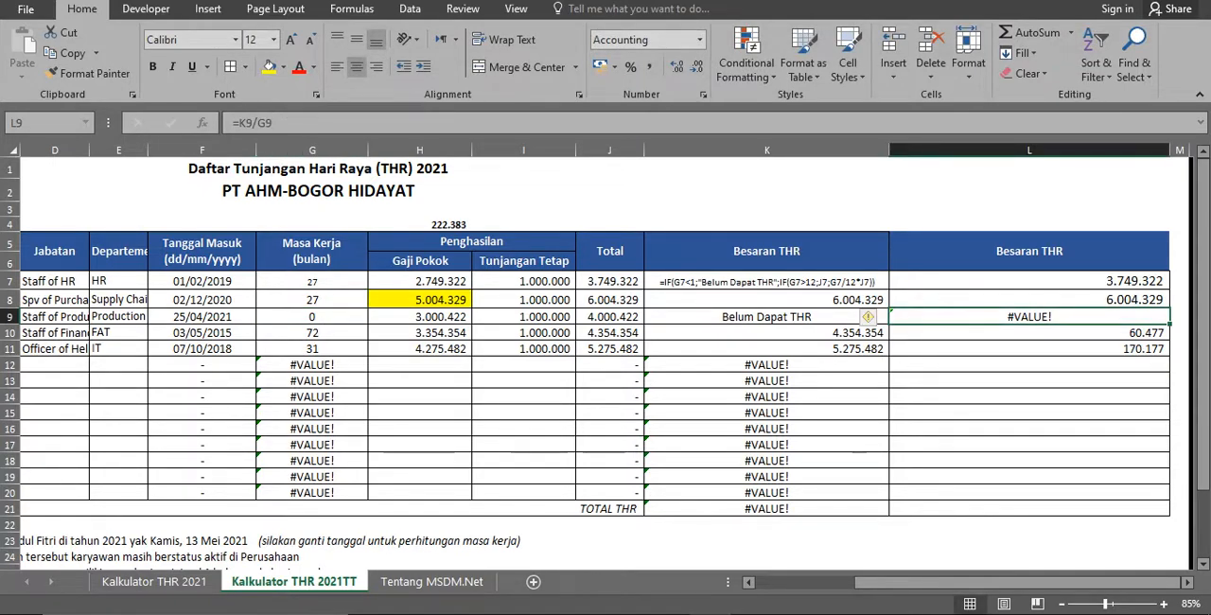
pyautogui.hotkey('ctrl', 'z')
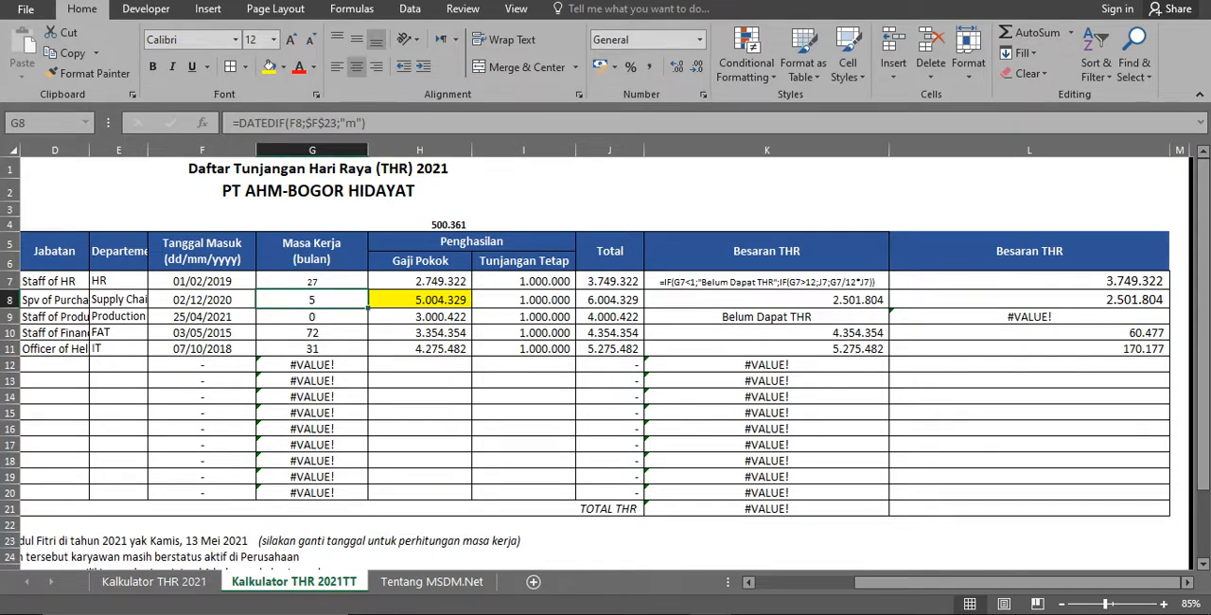
# - Review the Masa Kerja, Gaji Pokok and Total cells in row 8 and copy the nested IF formula from L8 down to L9
pyautogui.click(1030, 300)
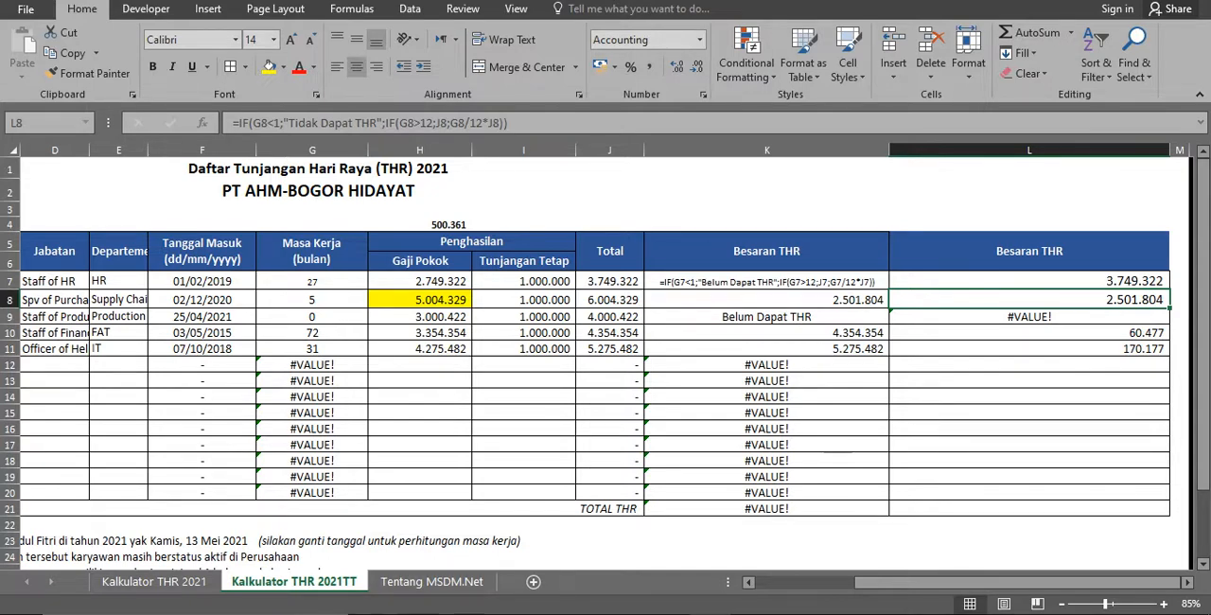
pyautogui.click(312, 300)
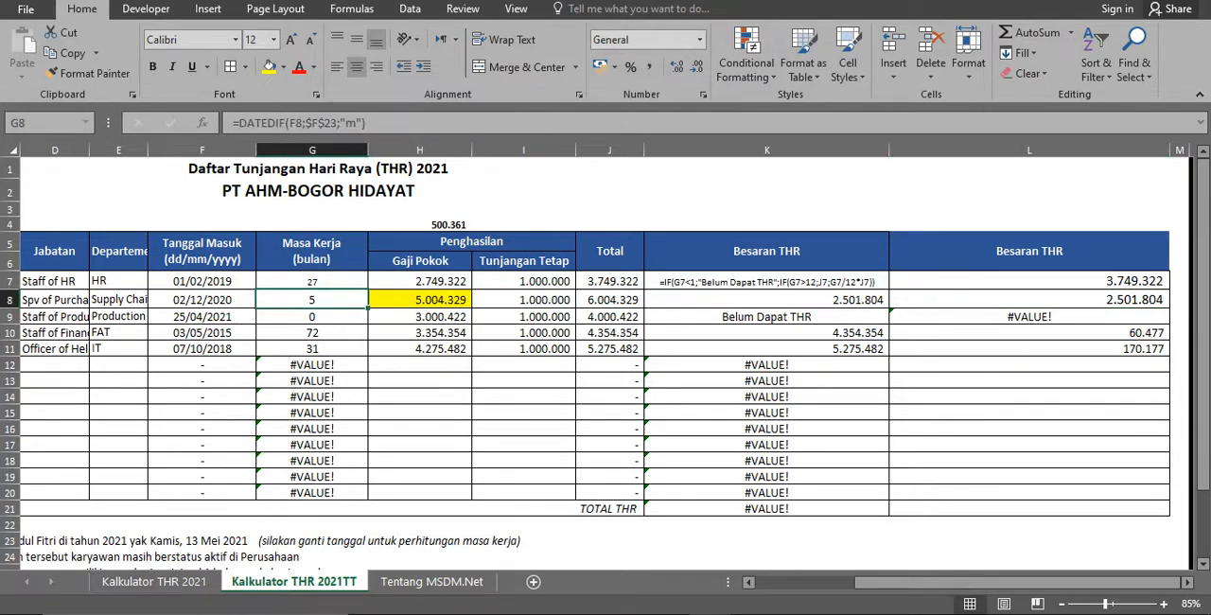
pyautogui.click(420, 300)
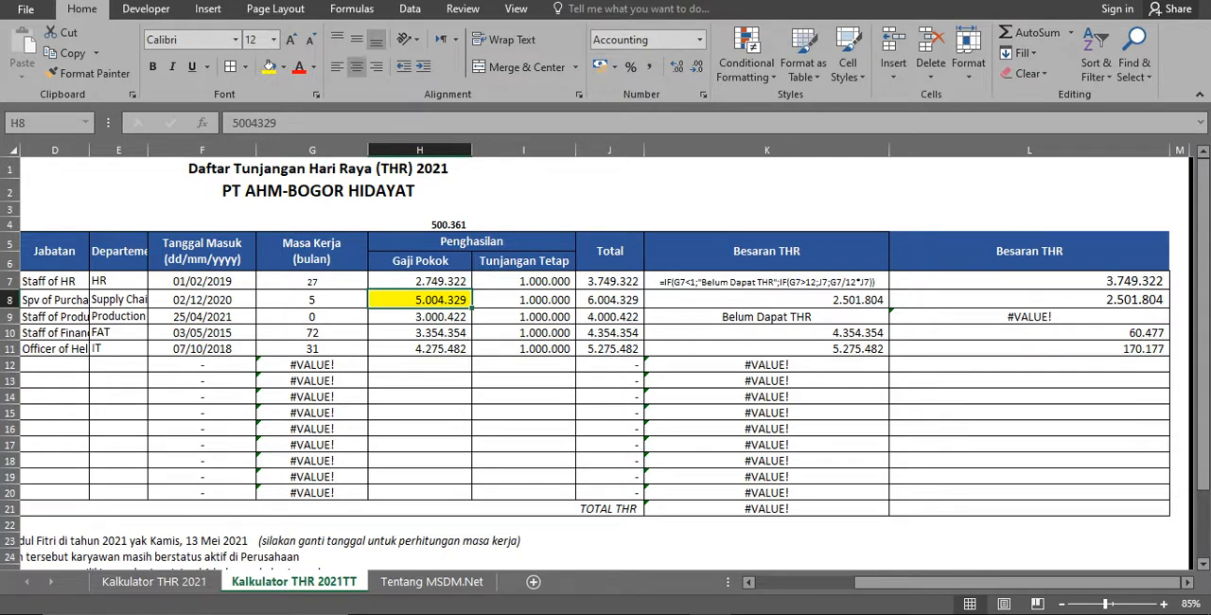
pyautogui.click(610, 317)
pyautogui.click(610, 300)
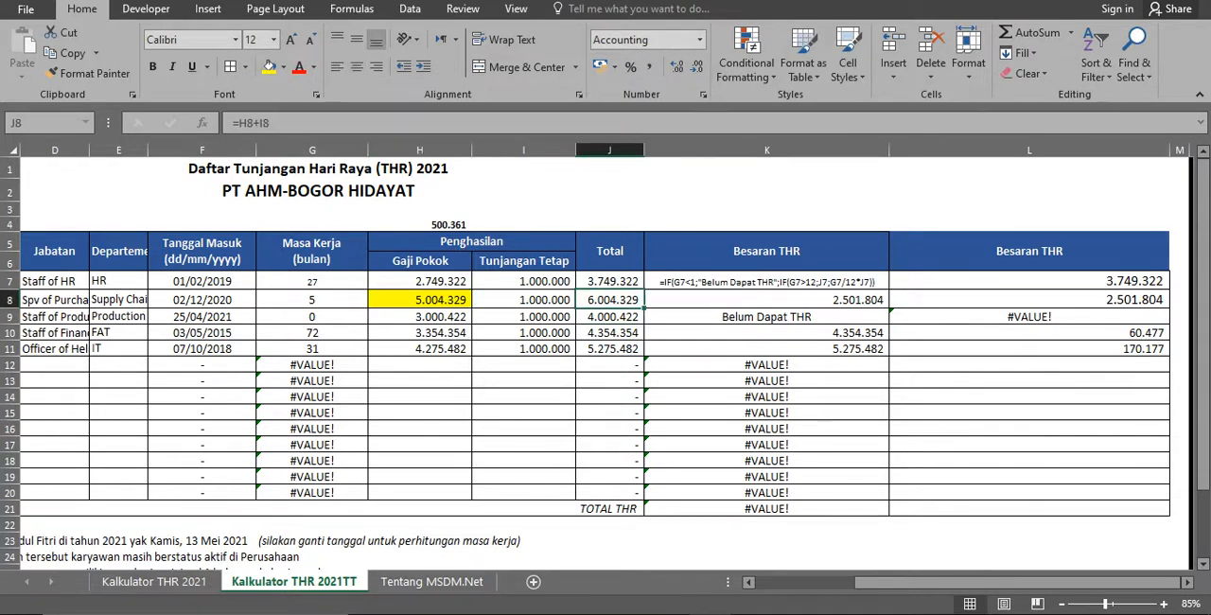
pyautogui.click(1030, 300)
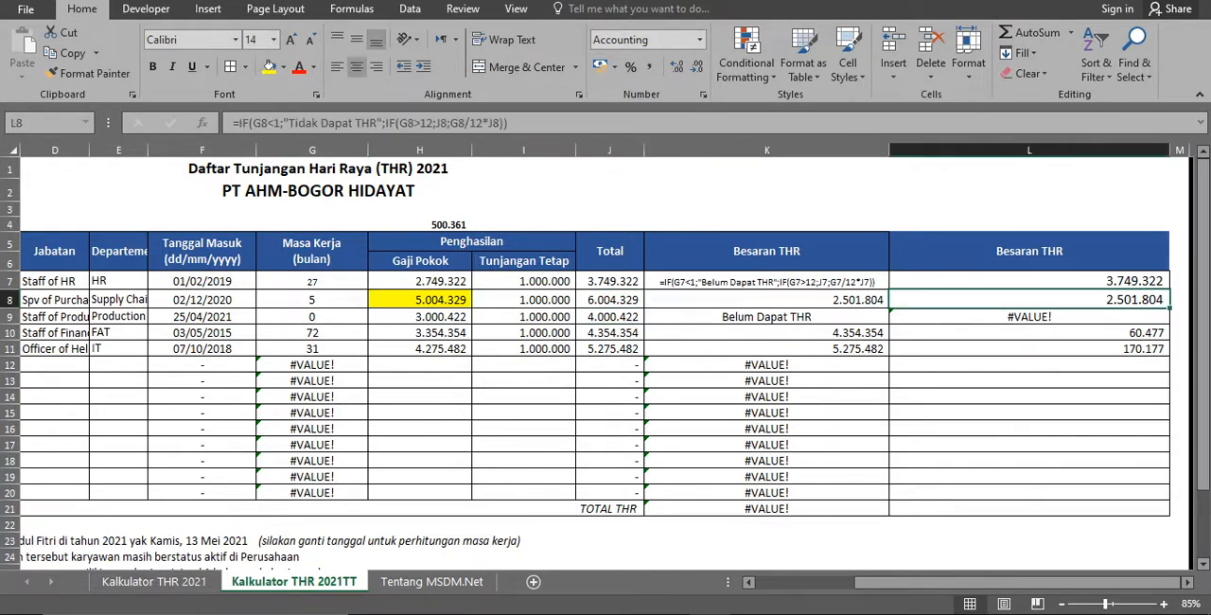
pyautogui.moveTo(1170, 308); pyautogui.dragTo(1170, 324)
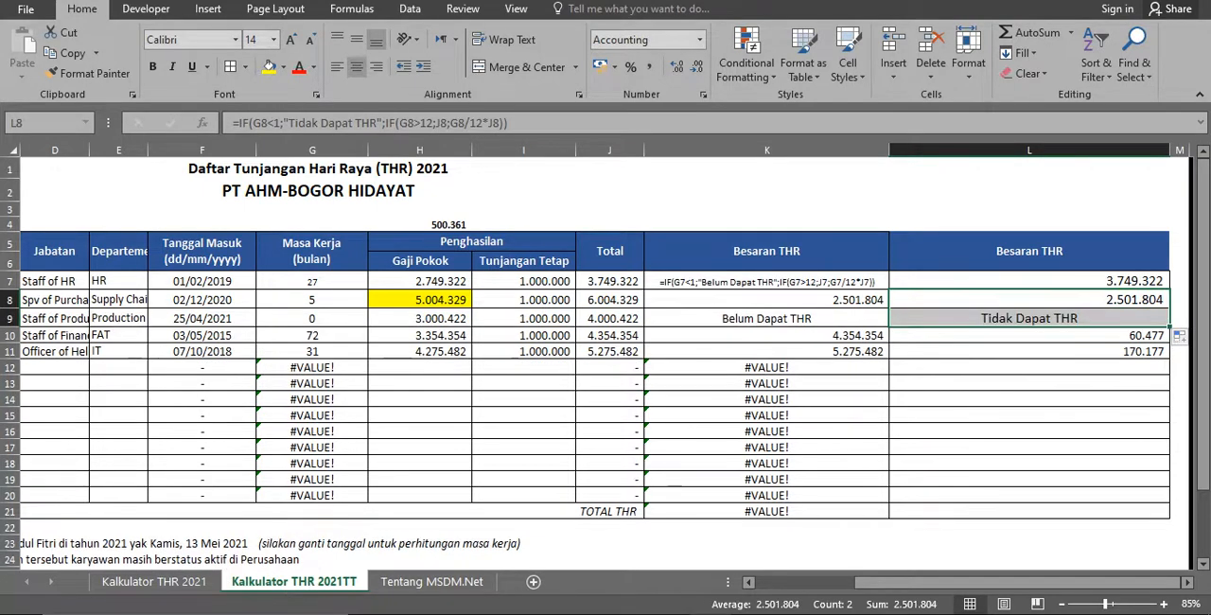
pyautogui.click(1029, 319)
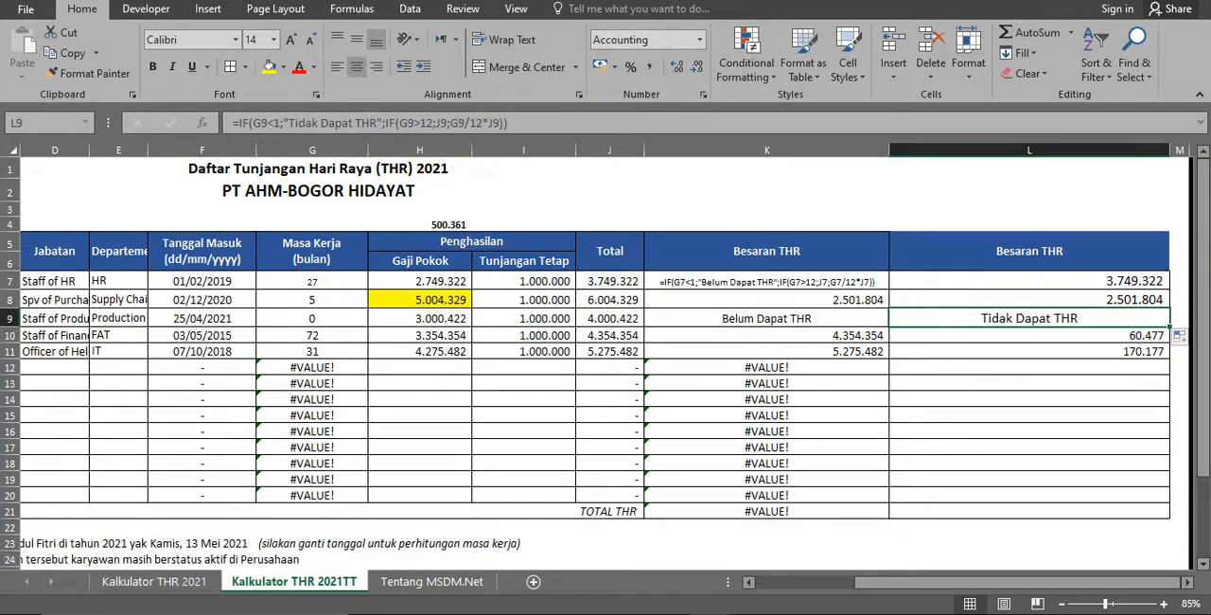
# - Inspect the Masa Kerja formula in G9 together with its start date in F9 and the reference date in F23
pyautogui.click(312, 319)
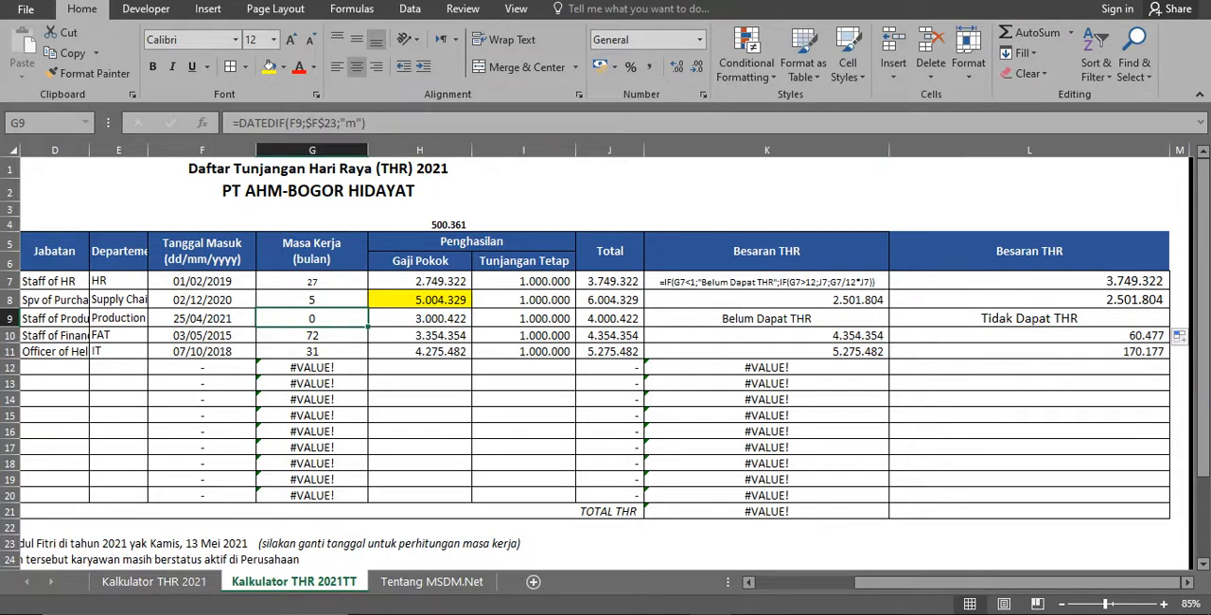
pyautogui.press('Left')
pyautogui.press('Left')
pyautogui.press('Right')
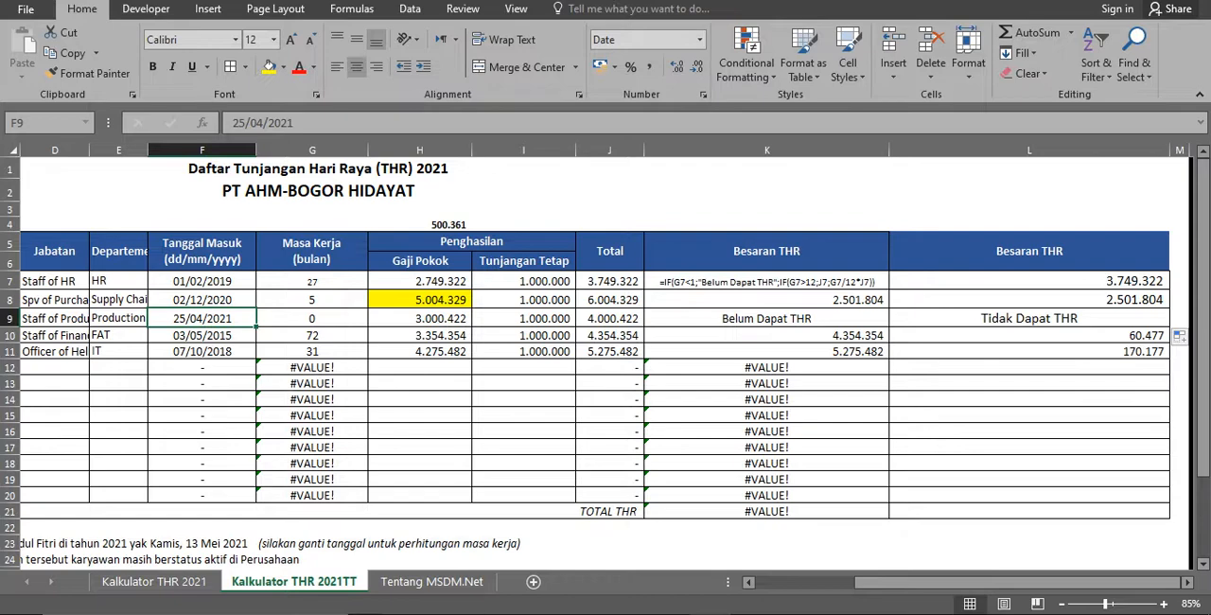
pyautogui.click(201, 544)
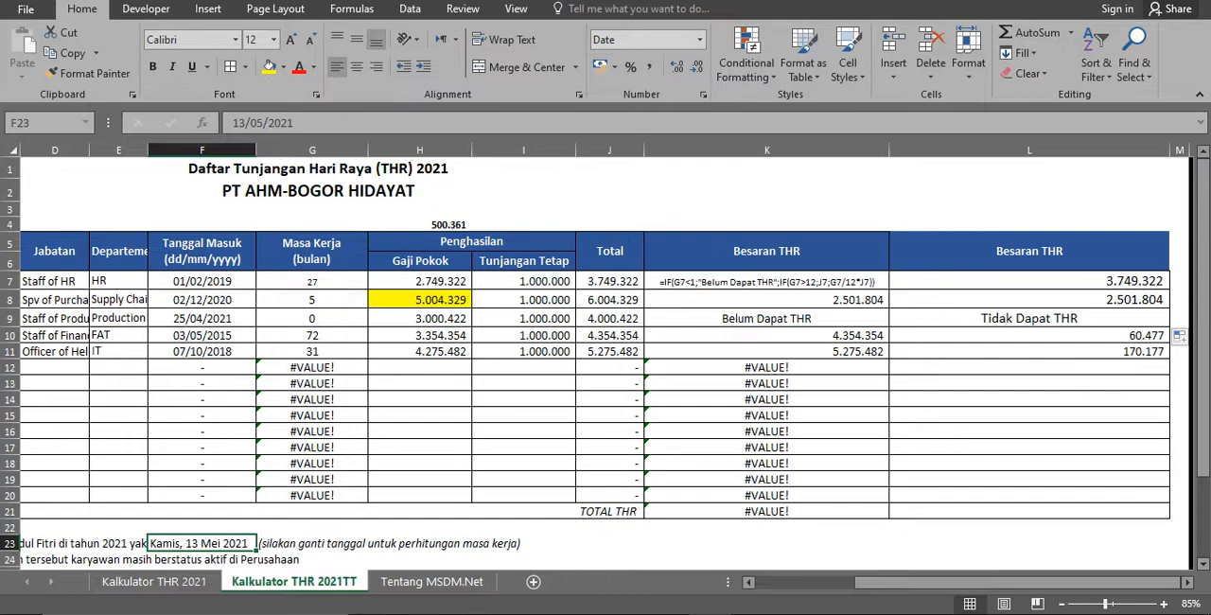
# - Try the DATEDIF formula in G9 with the unit "d" to count days and undo the change
pyautogui.click(312, 318)
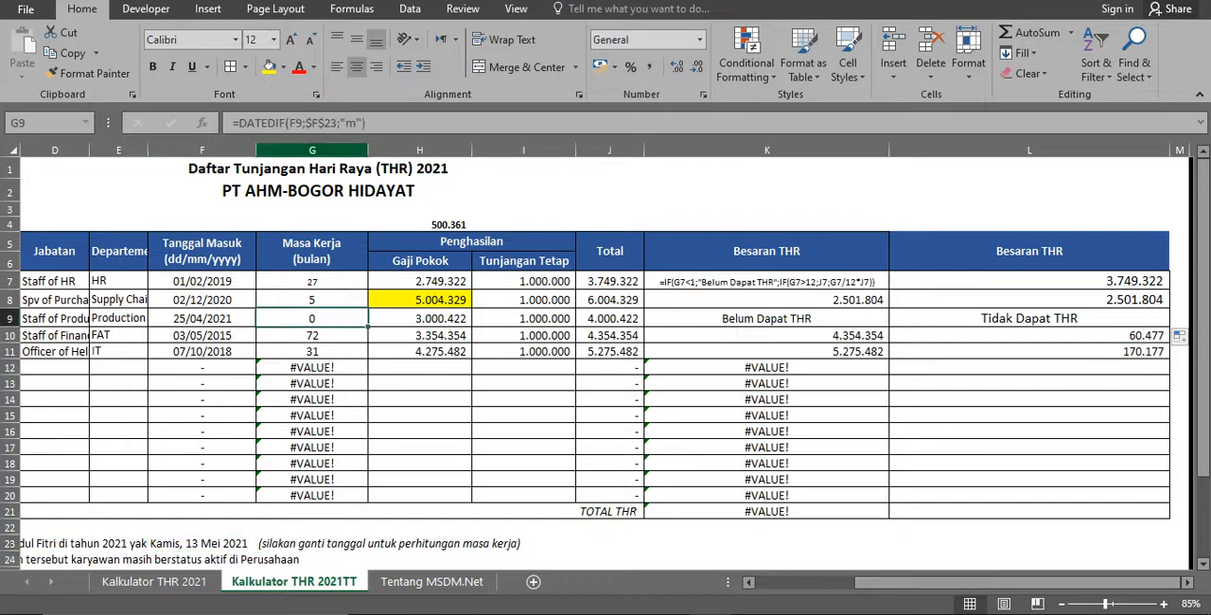
pyautogui.press('F2')
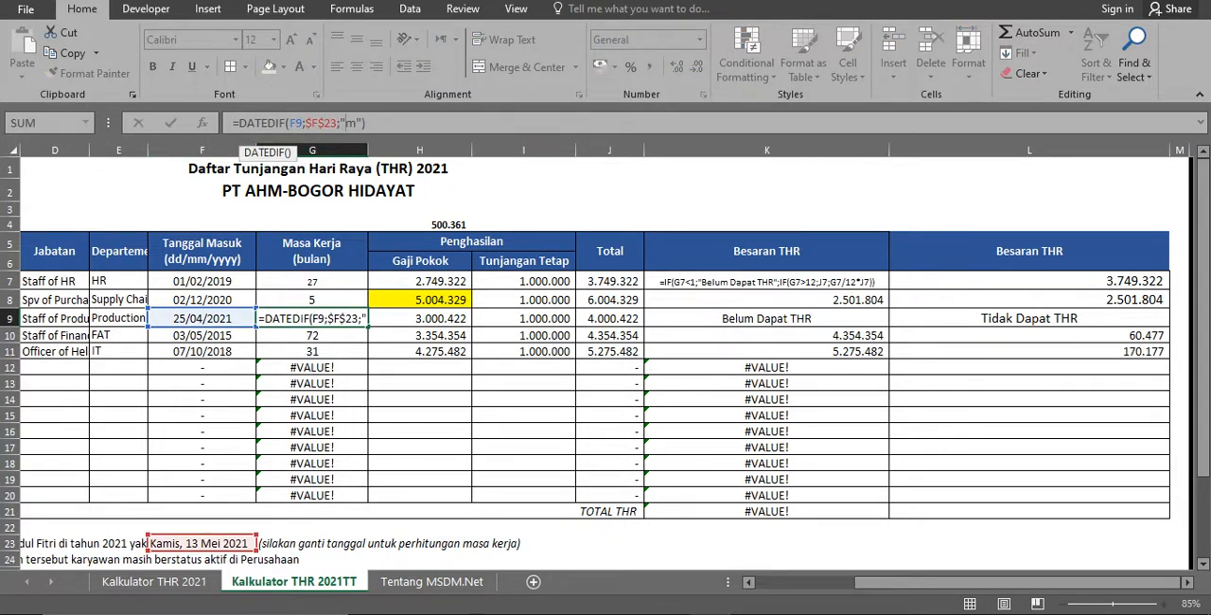
pyautogui.press('BackSpace')
pyautogui.write('d')
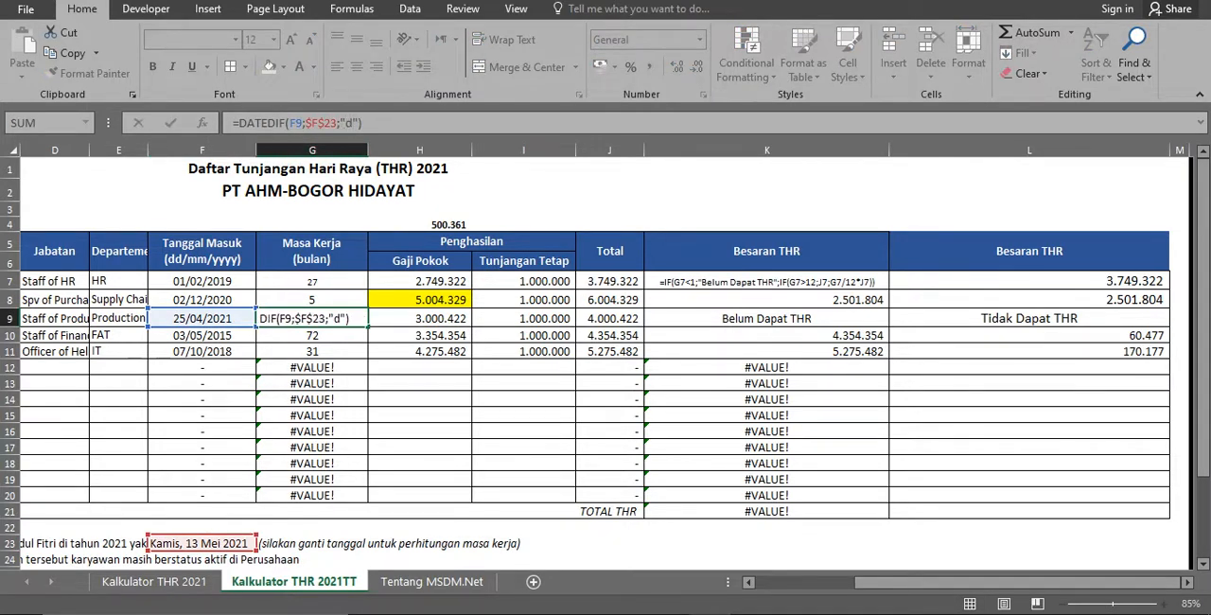
pyautogui.press('Return')
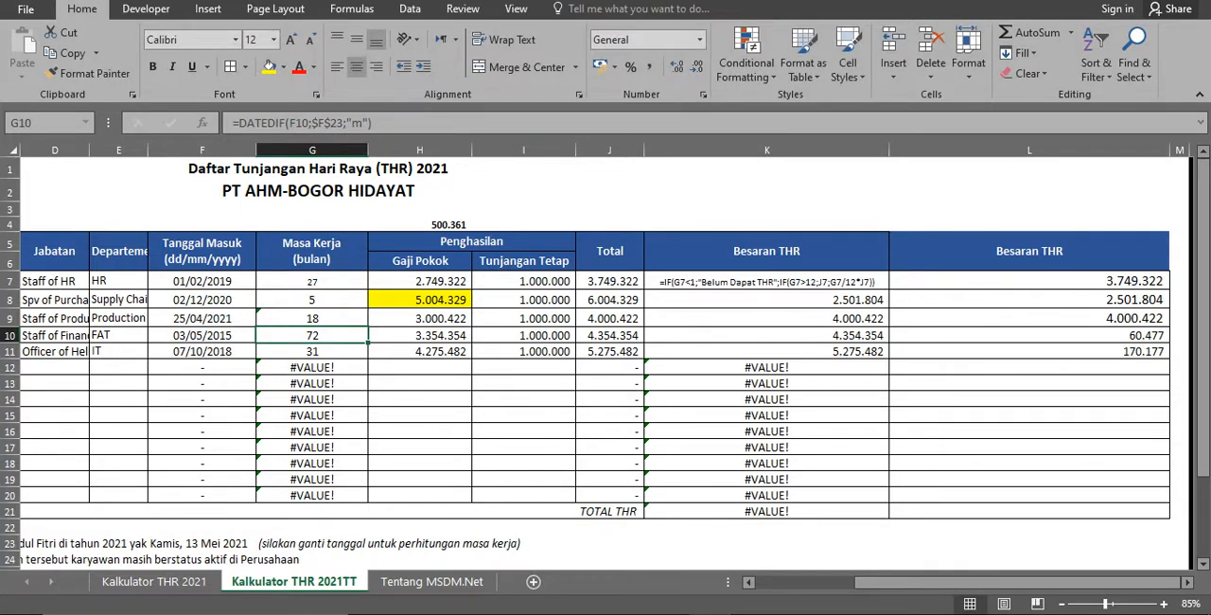
pyautogui.click(312, 319)
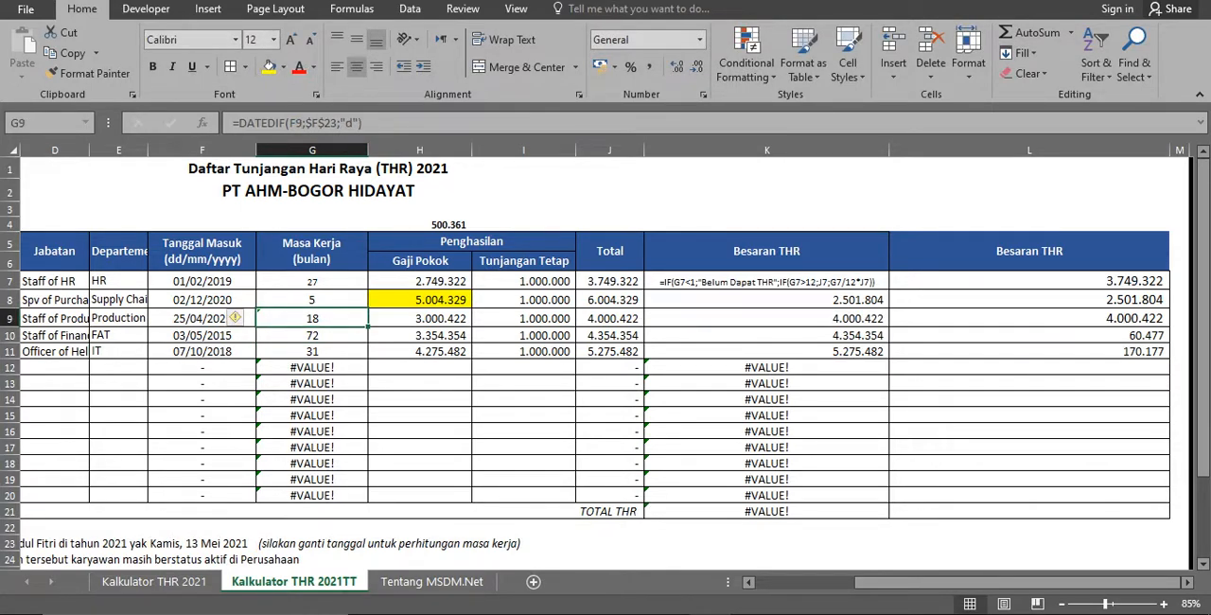
pyautogui.hotkey('ctrl', 'z')
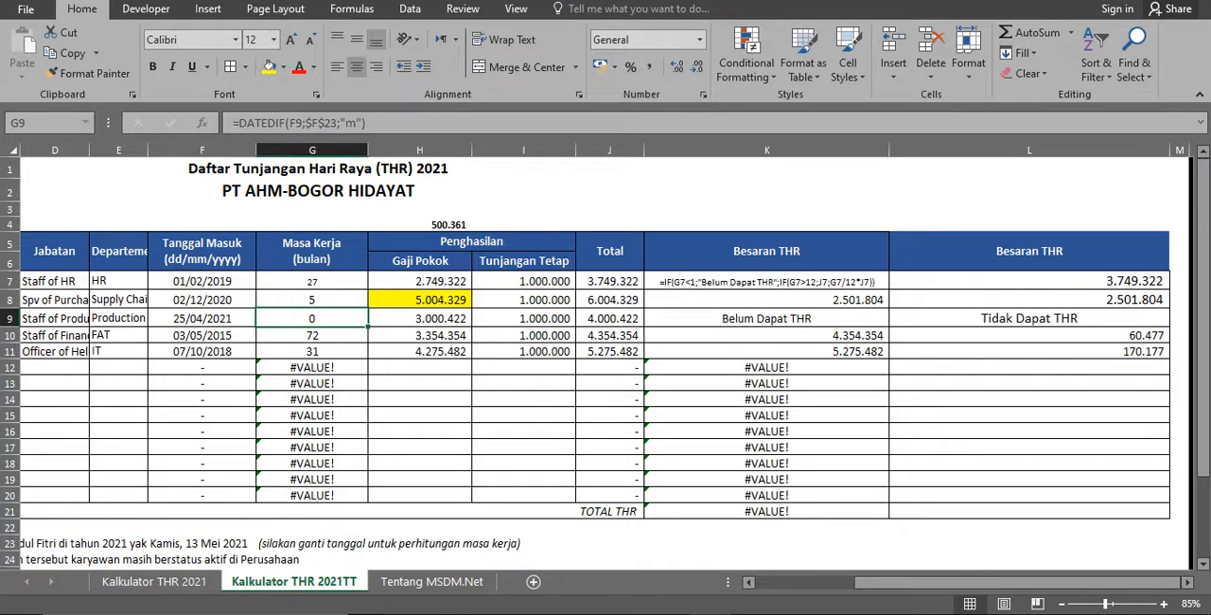
# - Compare the Besaran THR formulas in L9 and K9 and recheck the Masa Kerja formula in G9
pyautogui.click(1030, 319)
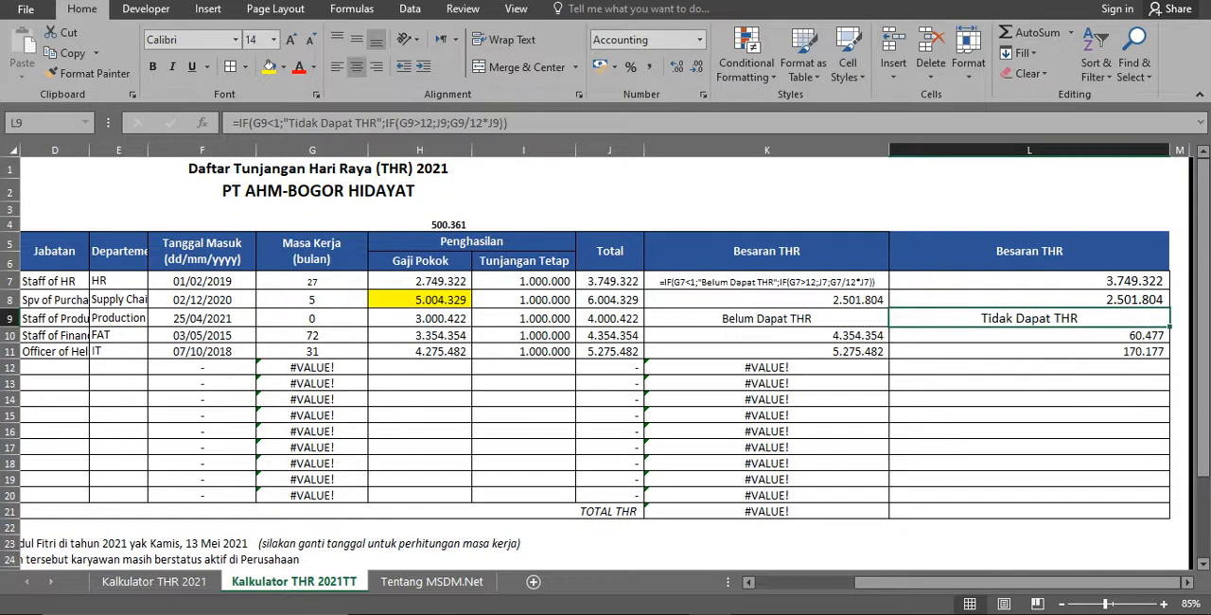
pyautogui.click(767, 319)
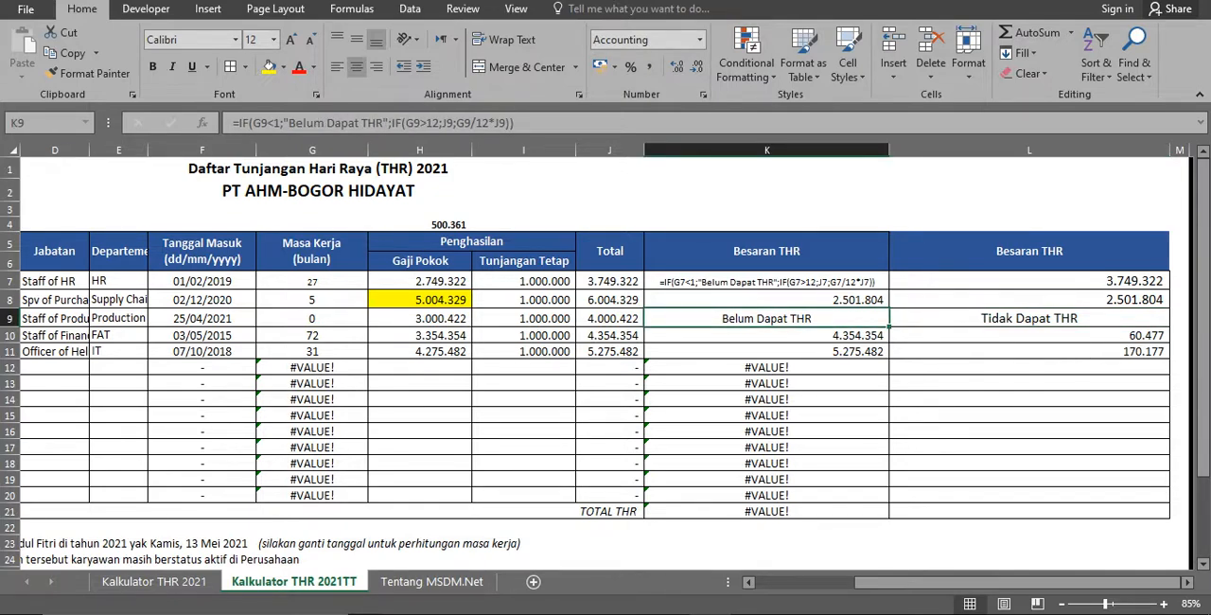
pyautogui.click(419, 151)
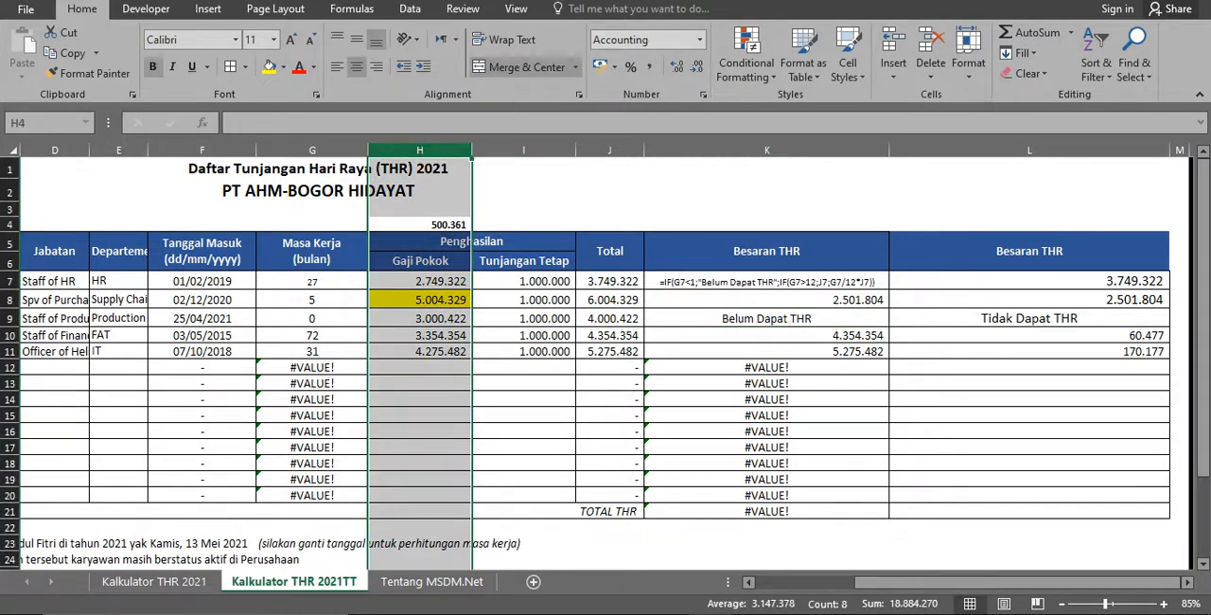
pyautogui.click(312, 319)
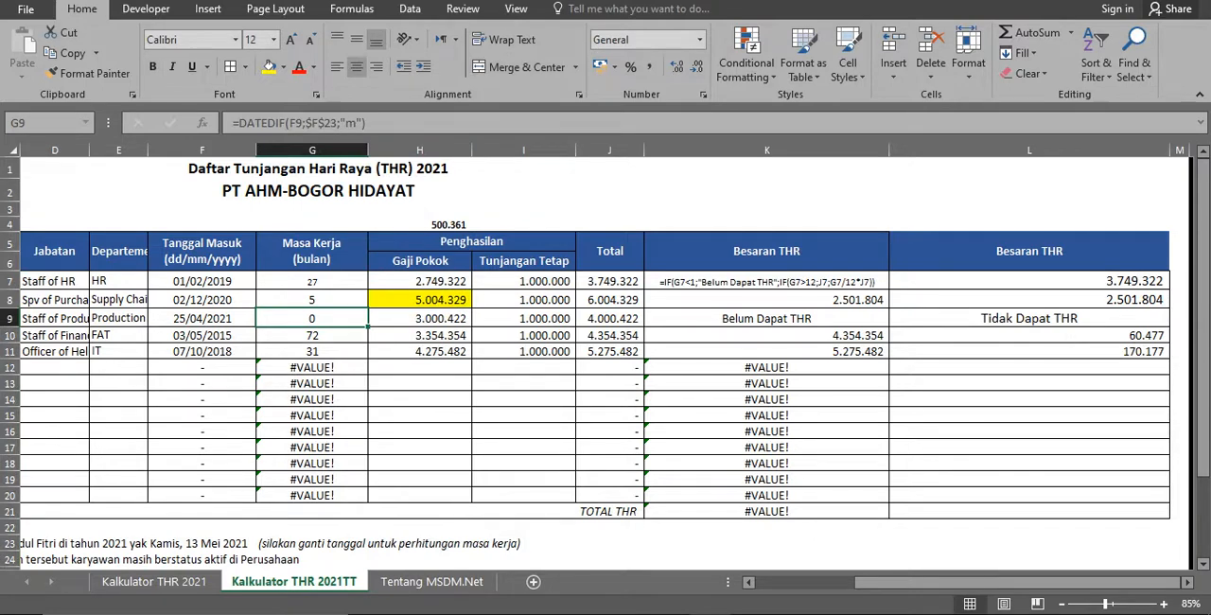
# - Check the arguments of the DATEDIF formula in G9 and the nested IF formula in L9
pyautogui.click(374, 123)
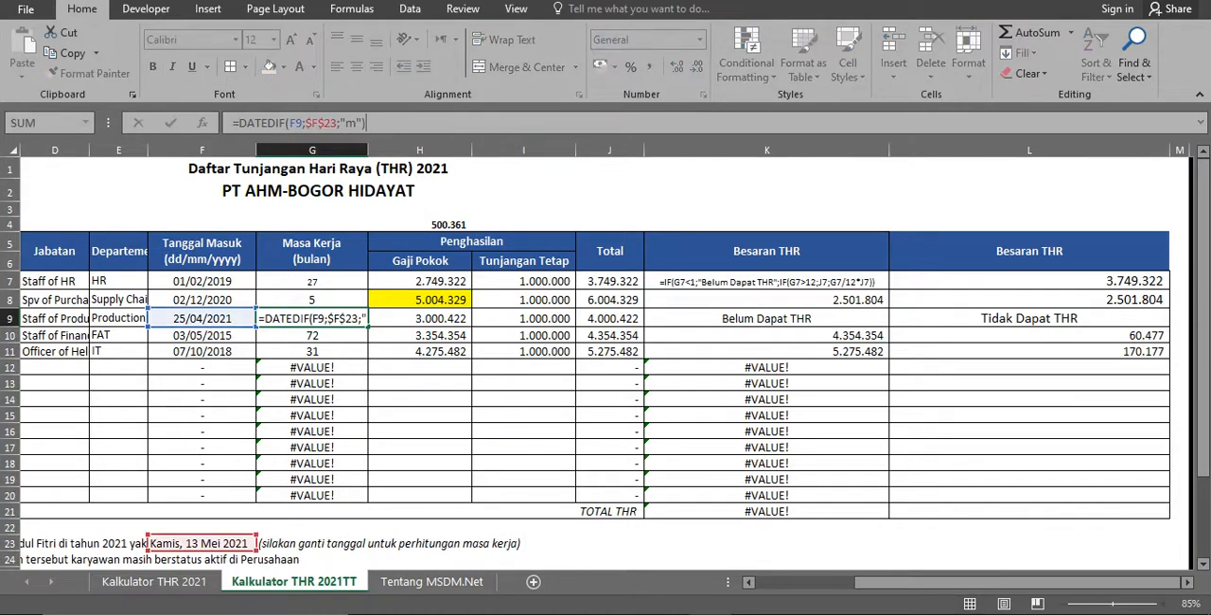
pyautogui.press('Return')
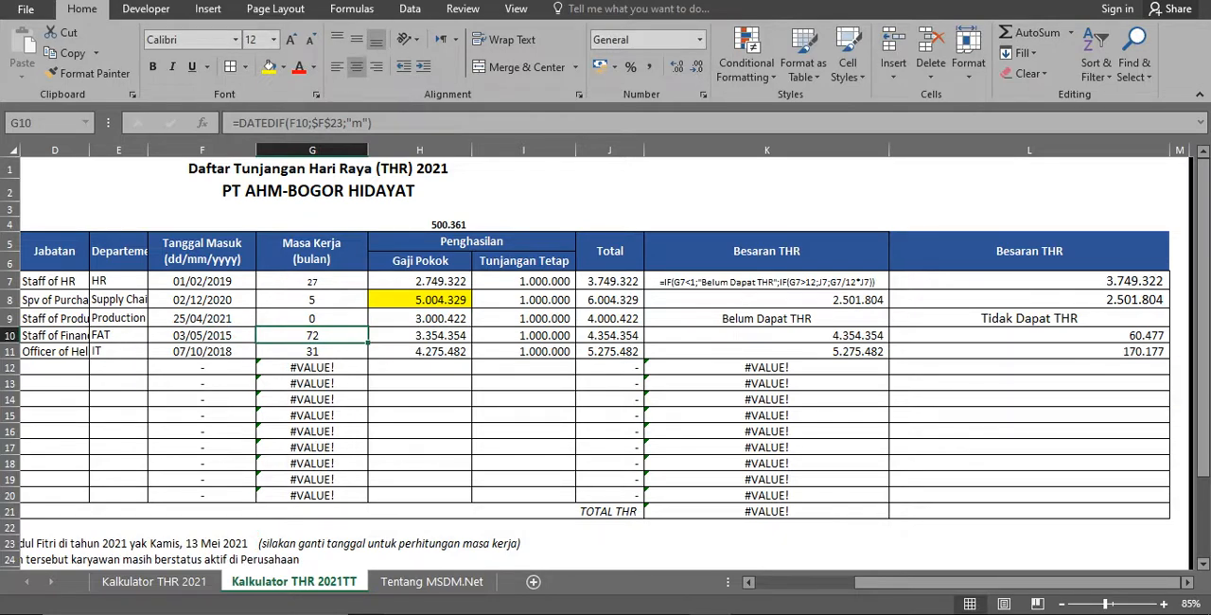
pyautogui.click(1029, 319)
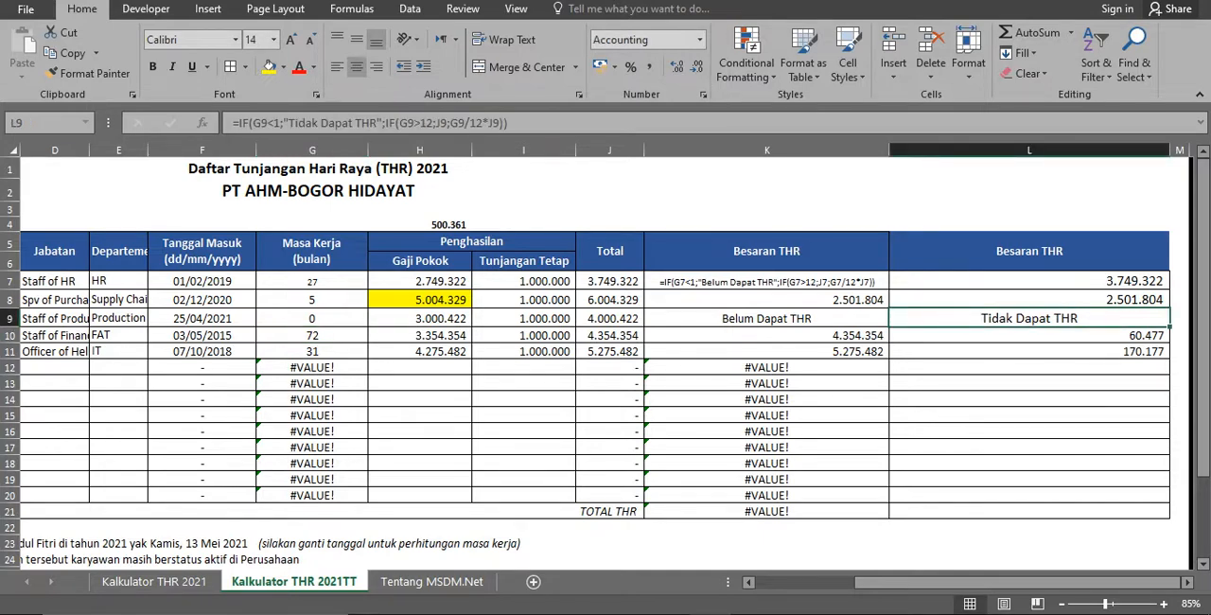
# - Set the Tanggal Masuk date in F9 to 13/04/2021 to test the Besaran THR formula
pyautogui.doubleClick(186, 319)
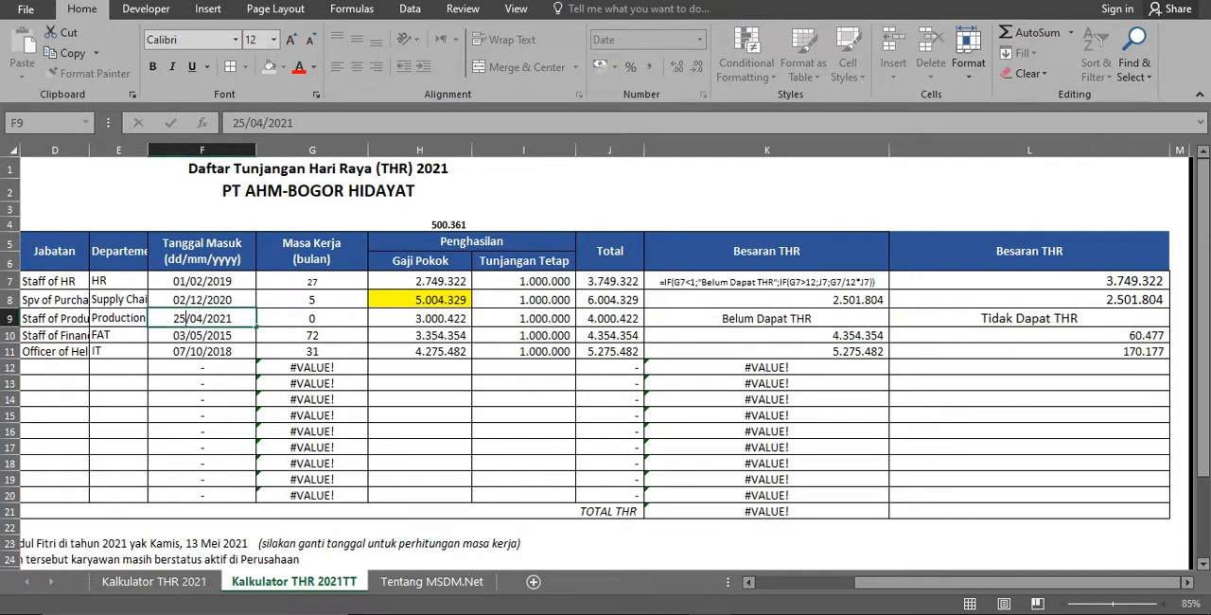
pyautogui.press('BackSpace')
pyautogui.press('BackSpace')
pyautogui.write('13')
pyautogui.press('Return')
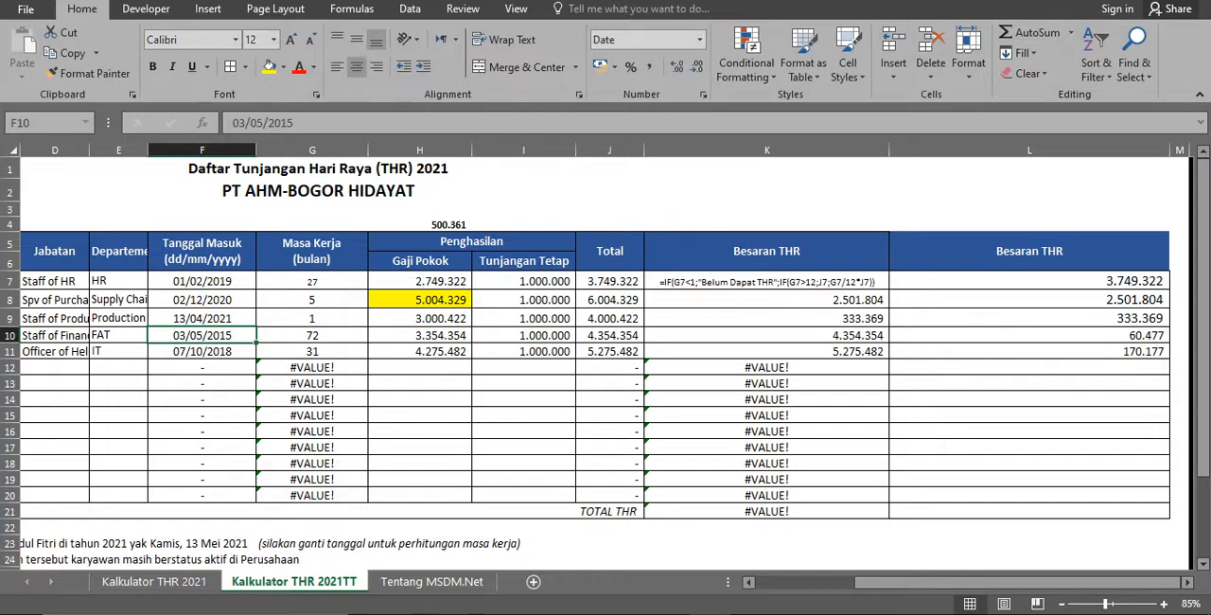
# - Compare the Besaran THR and Total formulas of rows 9 and 7, and check the Masa Kerja formula in G7
pyautogui.click(1030, 318)
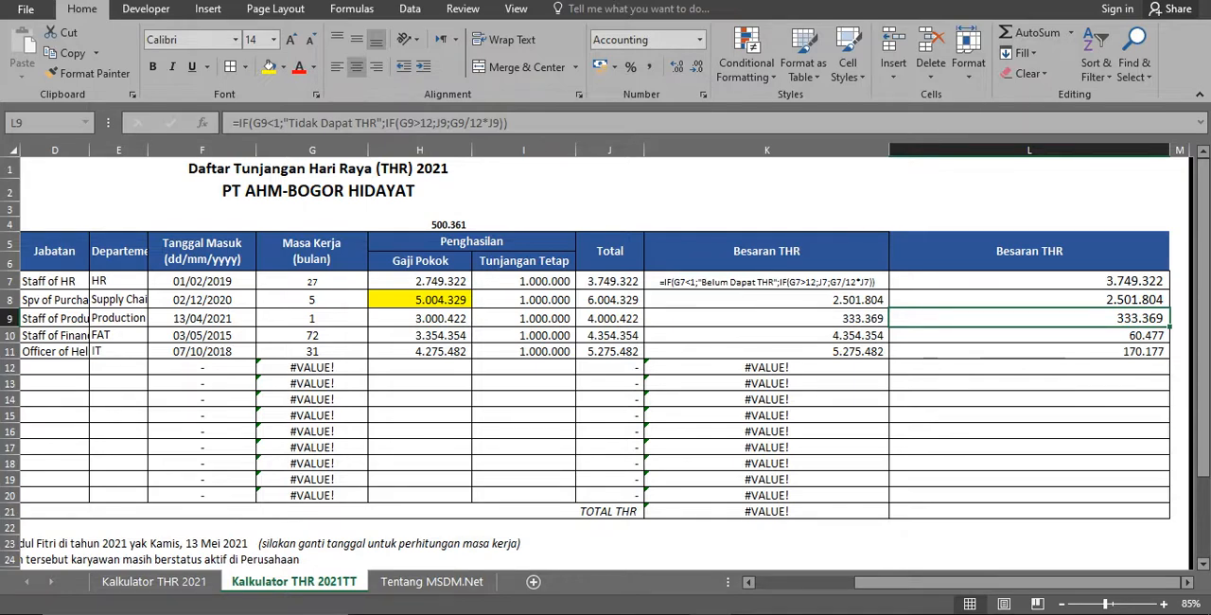
pyautogui.click(609, 318)
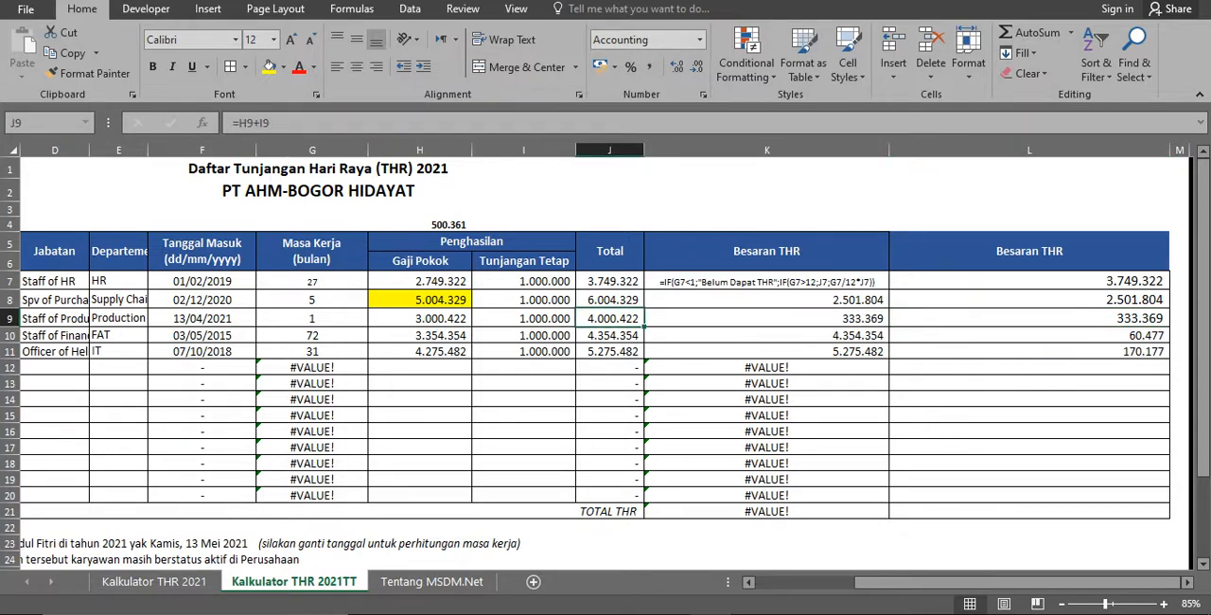
pyautogui.click(609, 281)
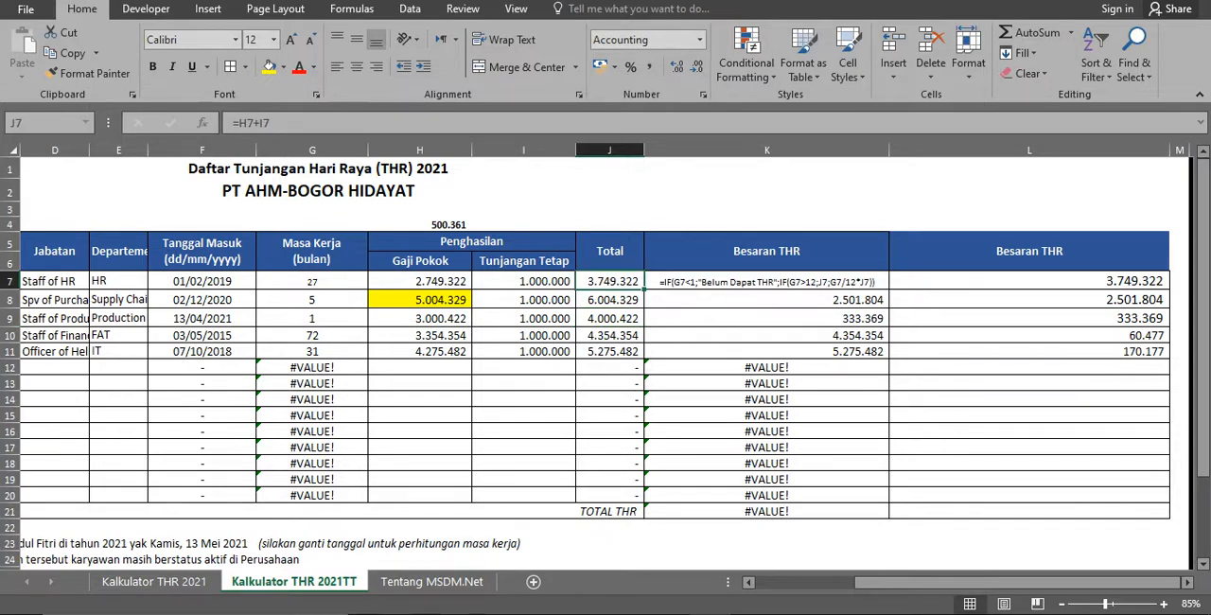
pyautogui.click(1029, 281)
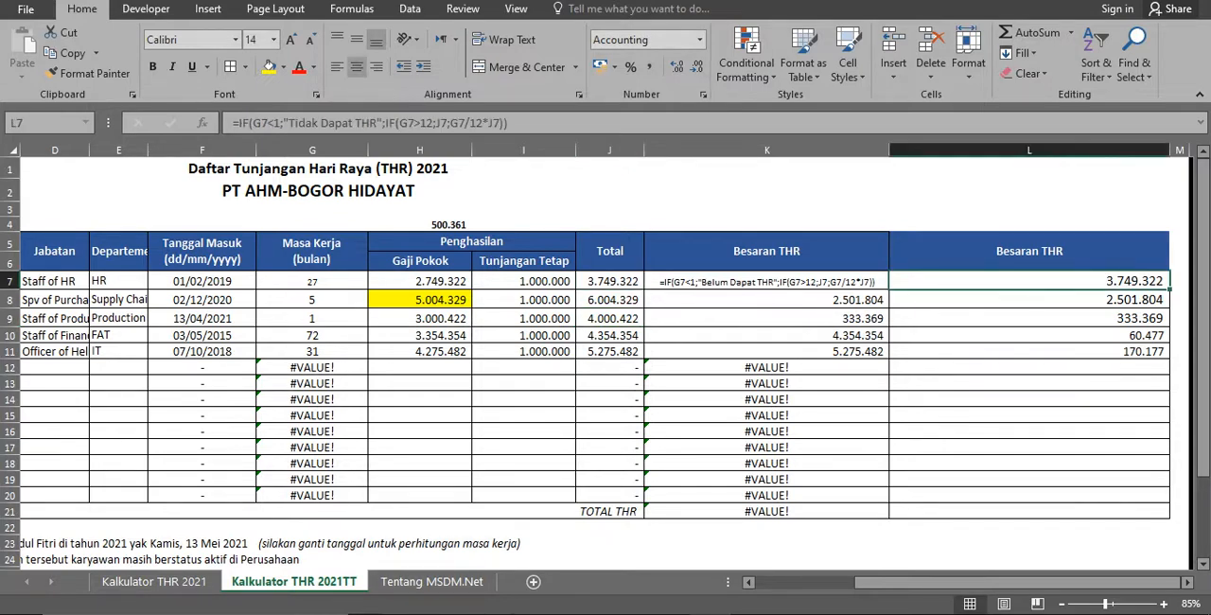
pyautogui.click(312, 281)
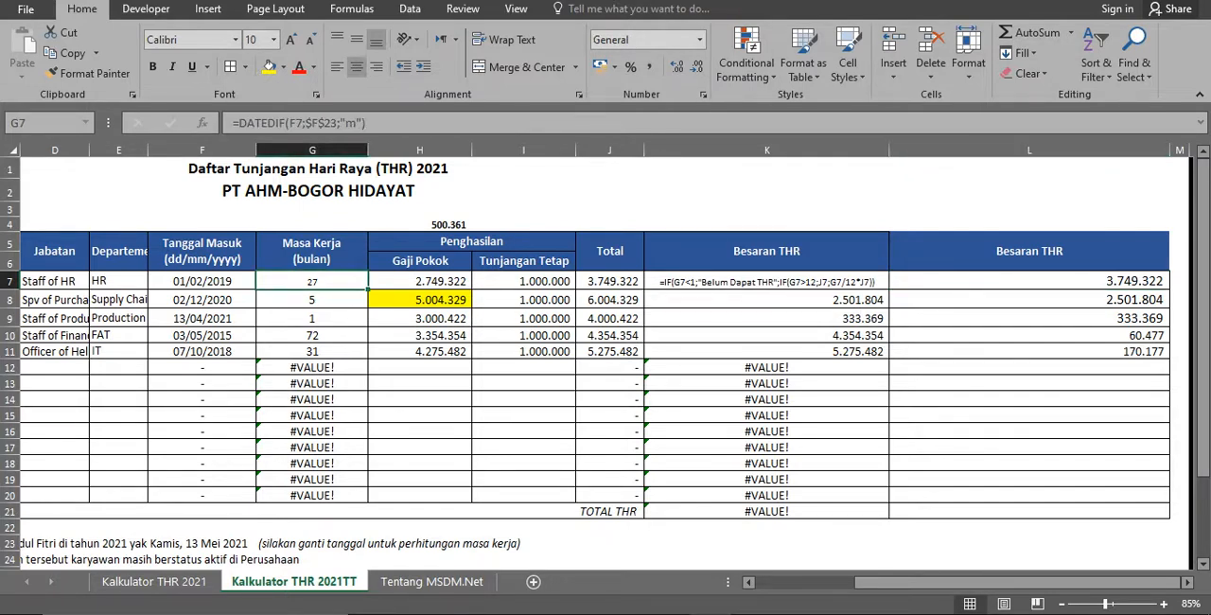
# - Test the Tanggal Masuk in F9 with 12/04/2021, followed by 10/04/2021
pyautogui.doubleClick(186, 318)
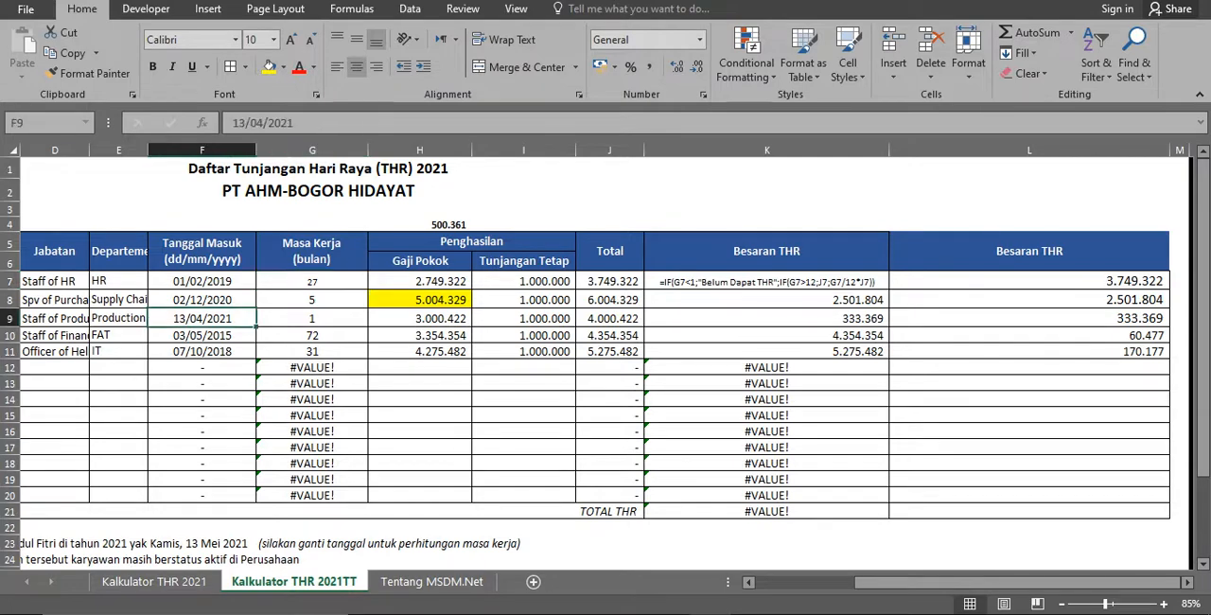
pyautogui.press('BackSpace')
pyautogui.write('2')
pyautogui.press('Return')
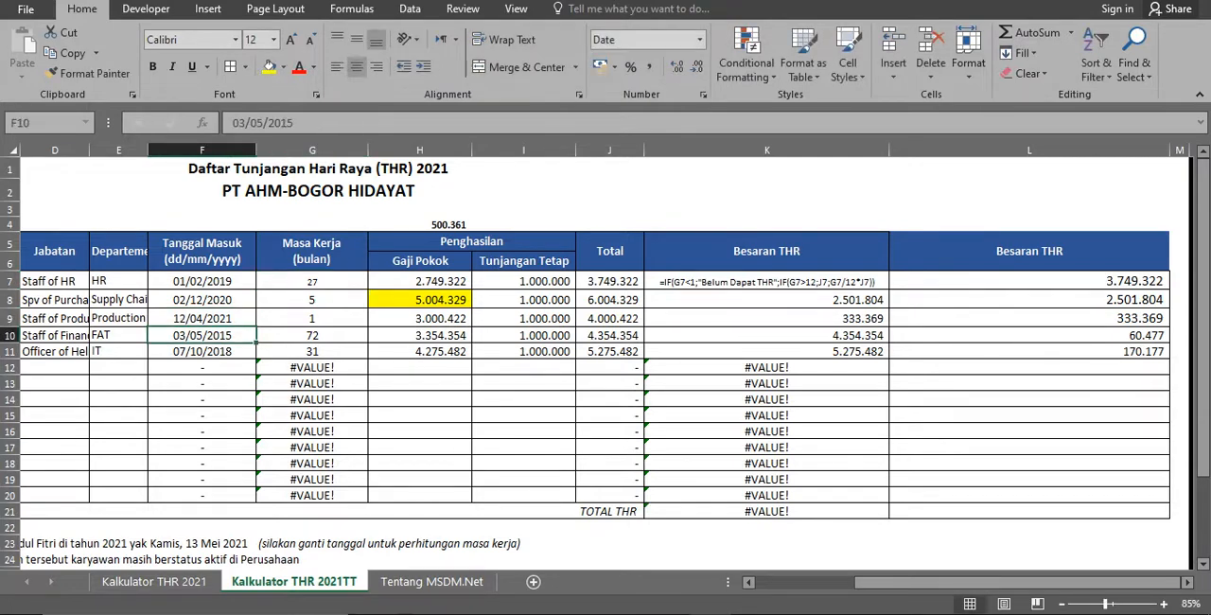
pyautogui.doubleClick(186, 318)
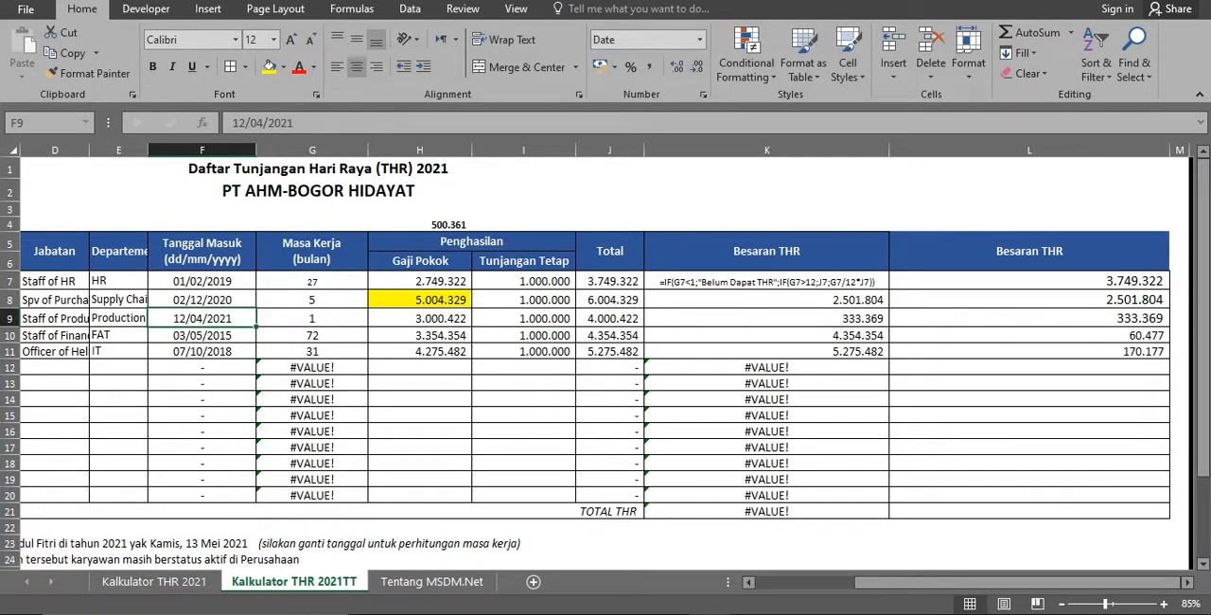
pyautogui.press('BackSpace')
pyautogui.write('0')
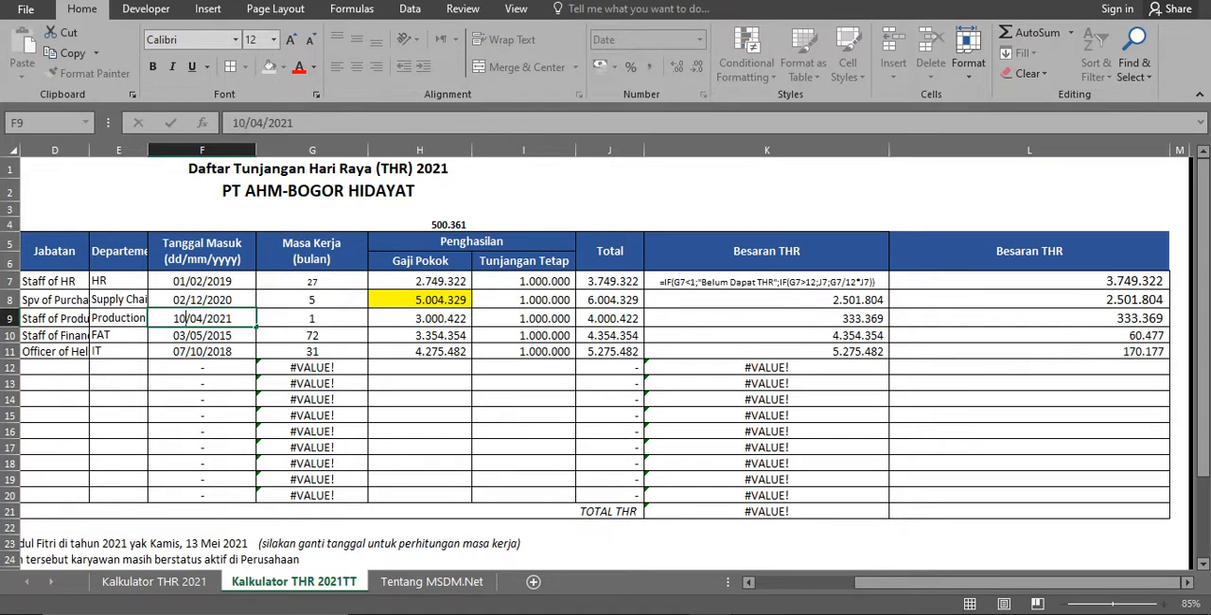
pyautogui.press('Return')
# - Set the Tanggal Masuk in F9 to 01/04/2021 and check the Masa Kerja in G9
pyautogui.doubleClick(186, 318)
pyautogui.moveTo(187, 319); pyautogui.dragTo(180, 319)
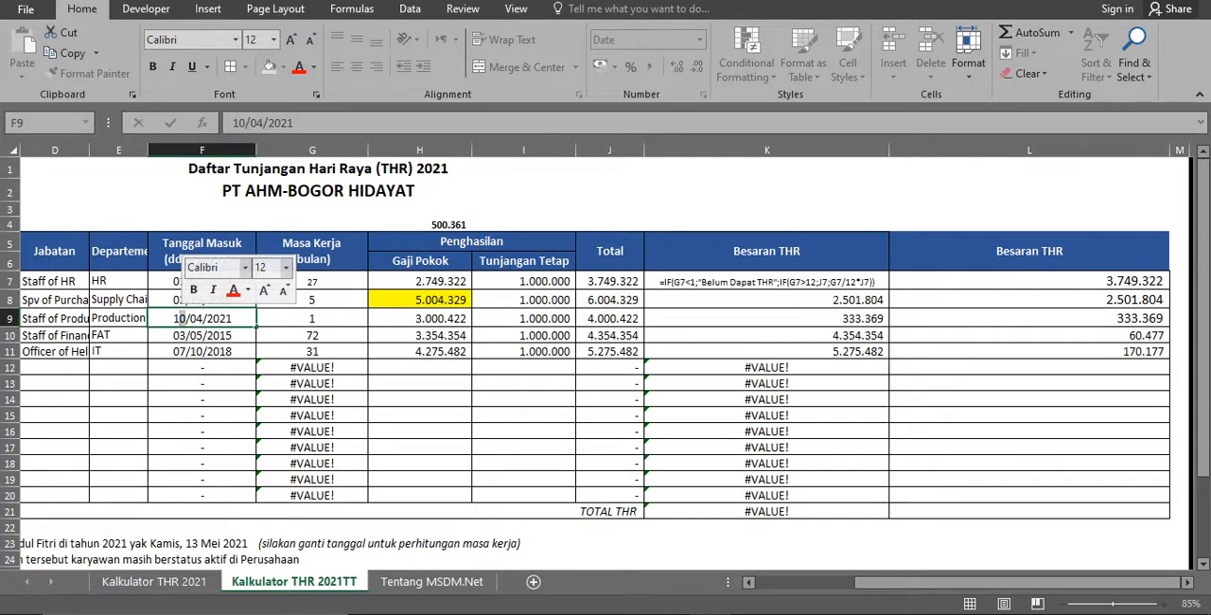
pyautogui.press('Delete')
pyautogui.press('Return')
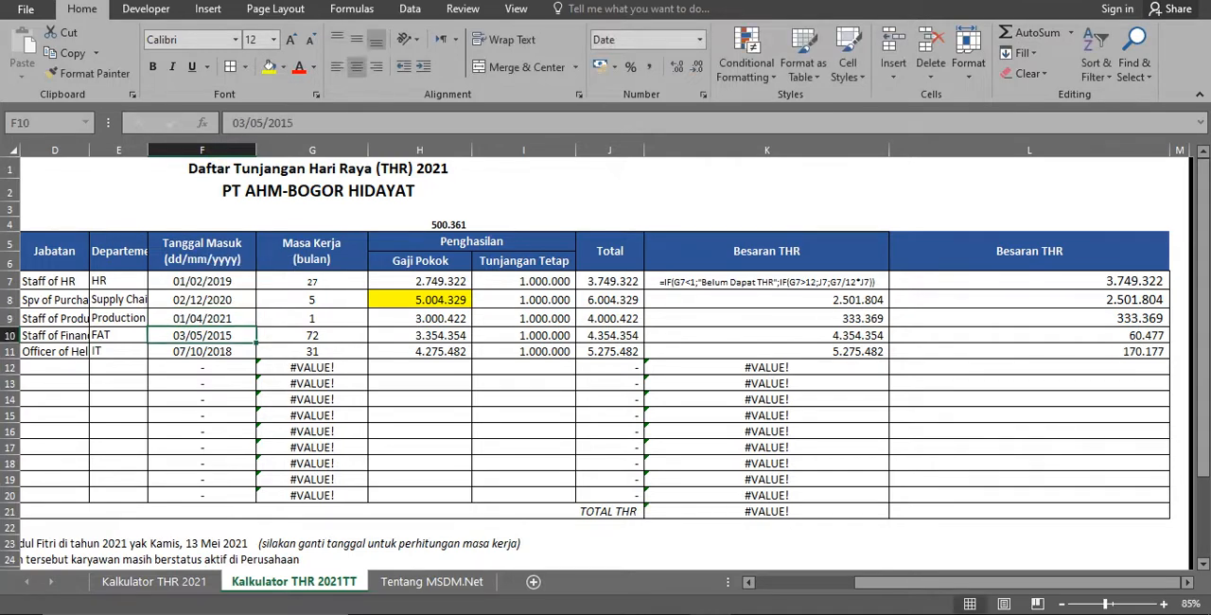
pyautogui.click(312, 318)
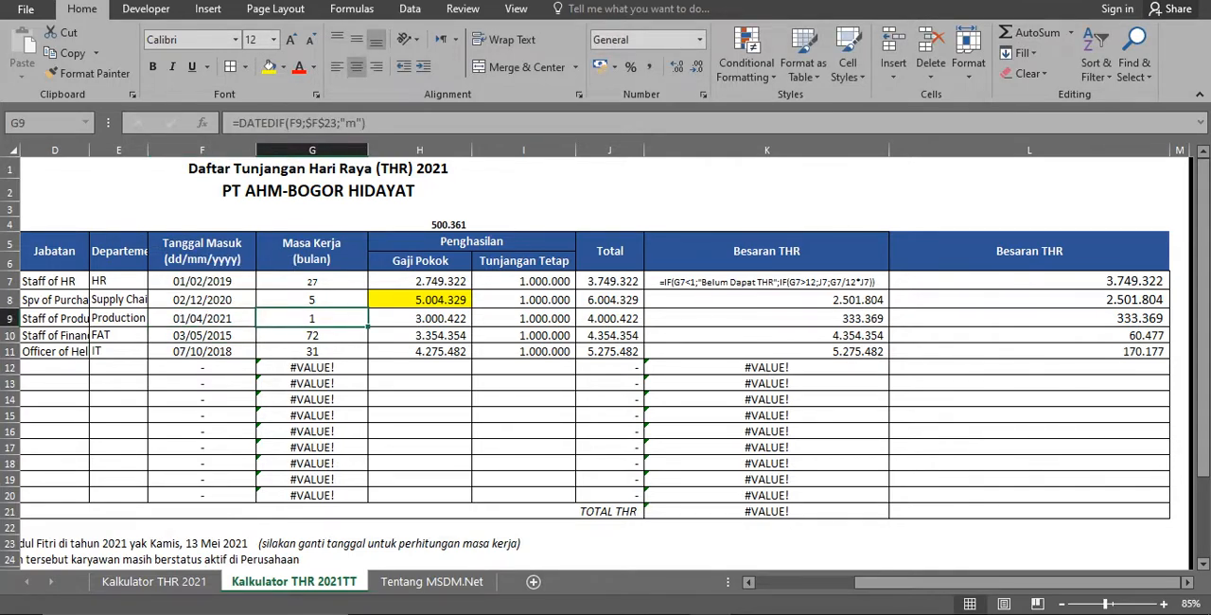
pyautogui.click(201, 319)
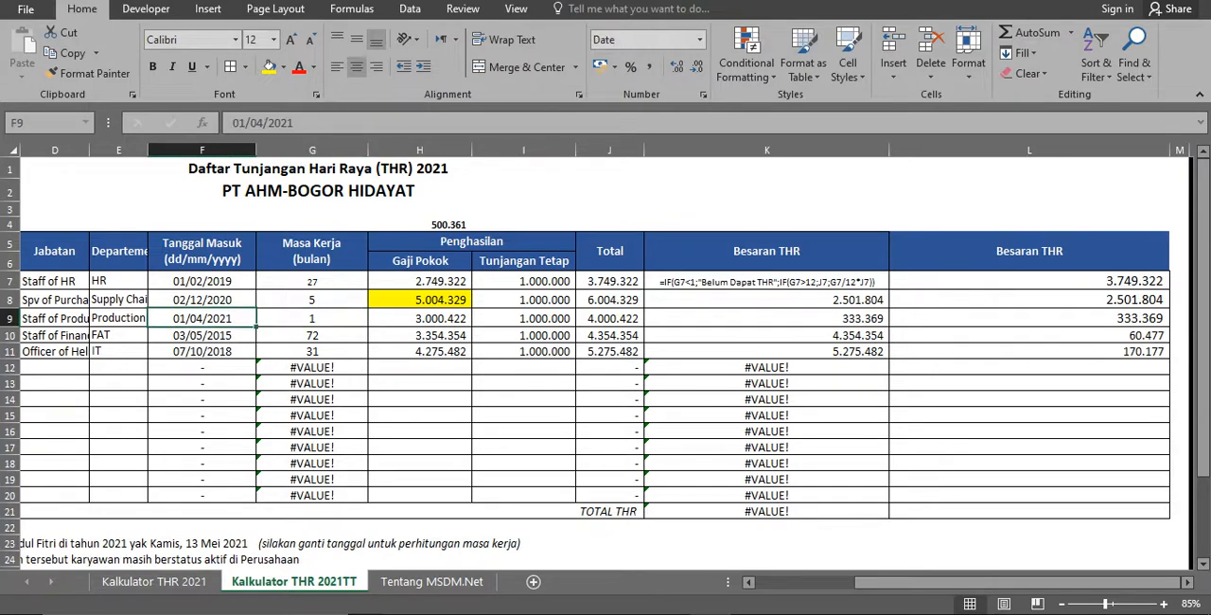
# - Set the Tanggal Masuk in F9 to 20/04/2021 and check the Masa Kerja formulas in G10 and G9
pyautogui.doubleClick(180, 319)
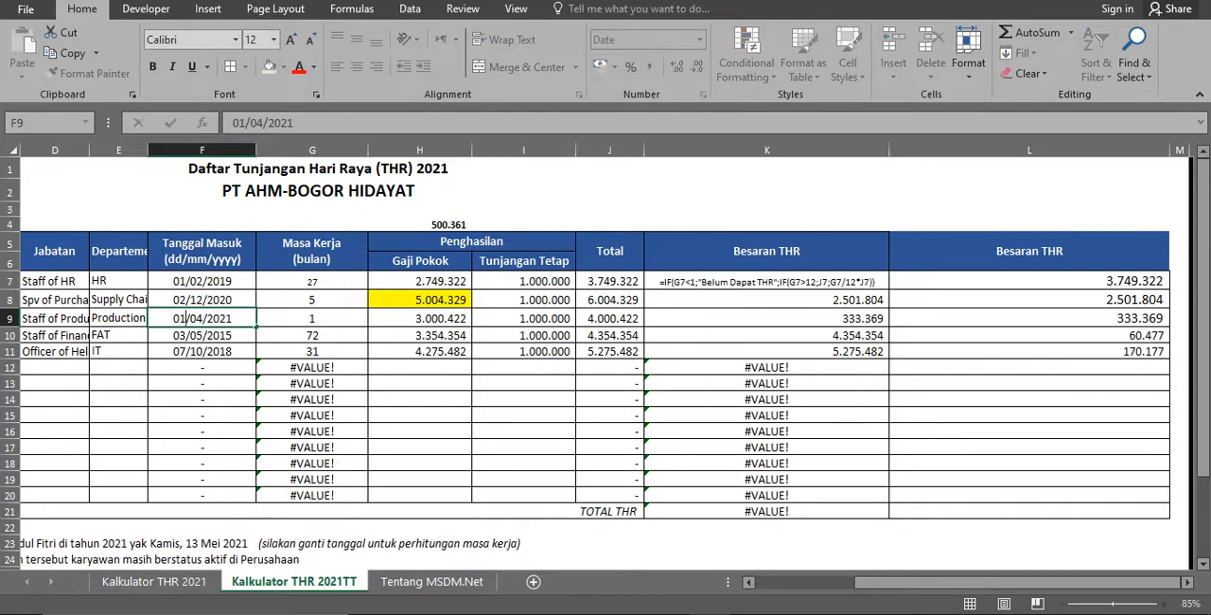
pyautogui.press('Delete')
pyautogui.press('BackSpace')
pyautogui.write('20')
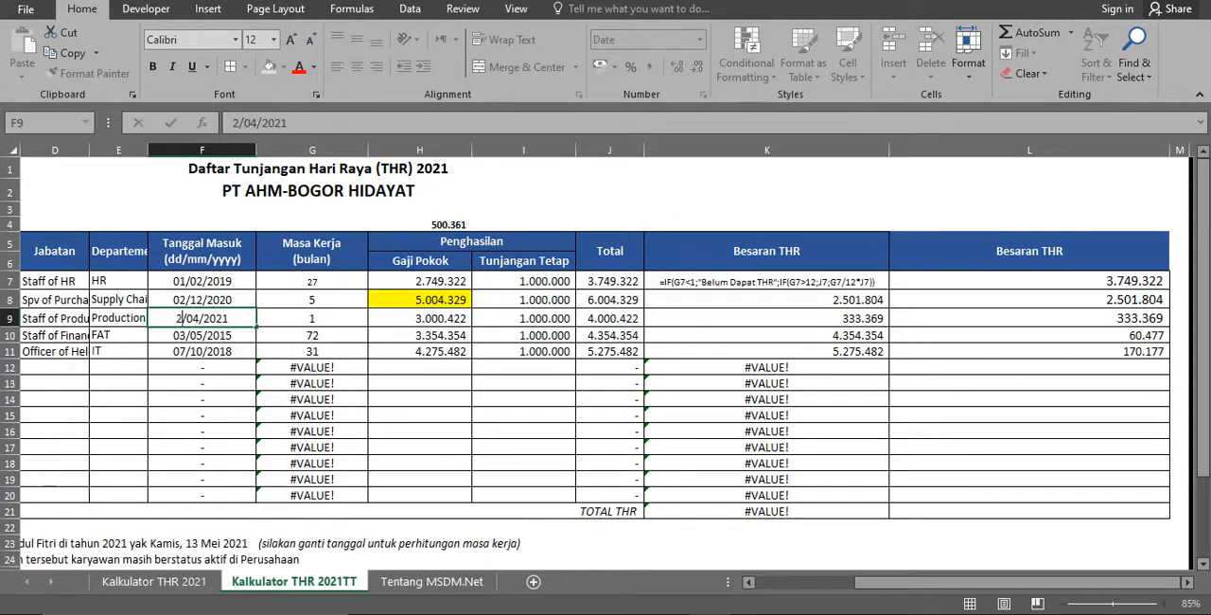
pyautogui.press('Return')
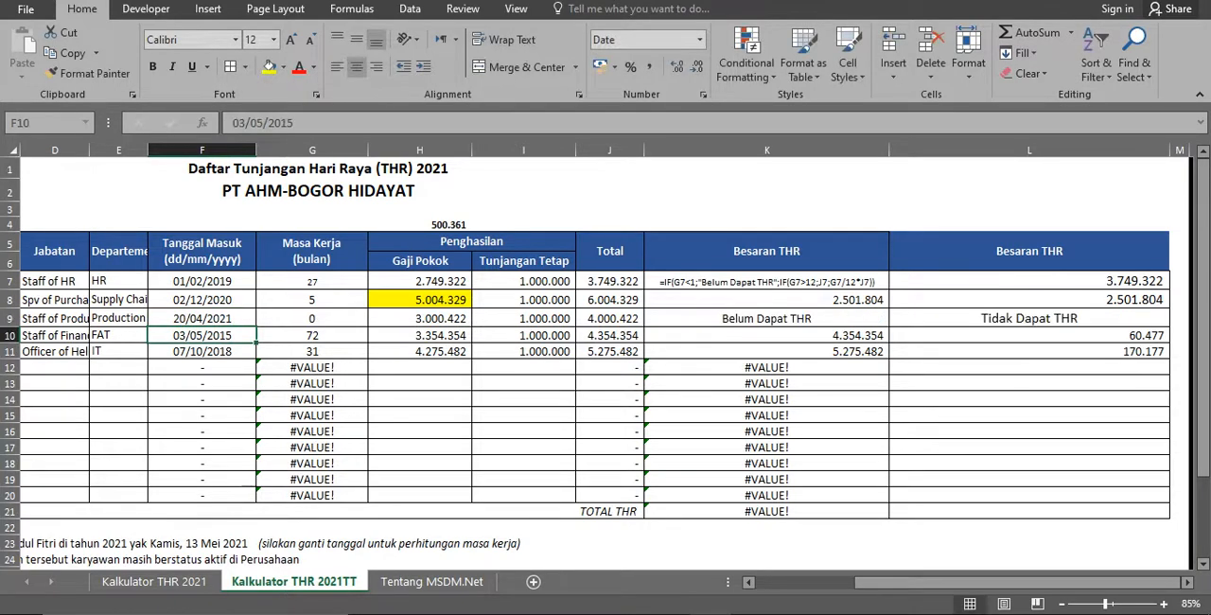
pyautogui.click(313, 336)
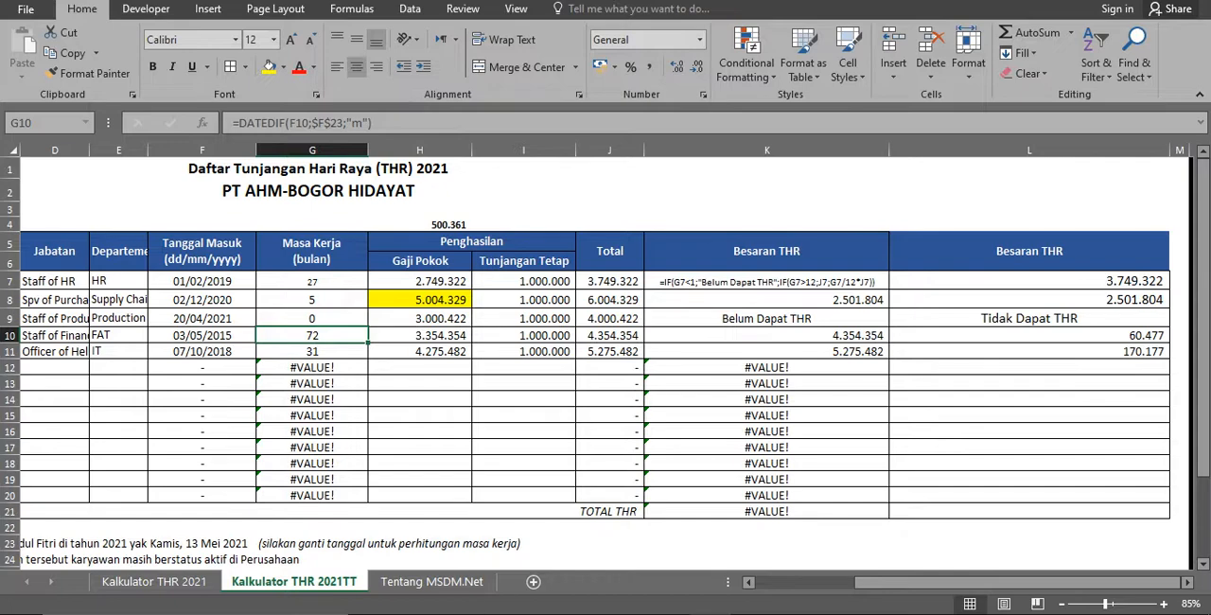
pyautogui.click(313, 319)
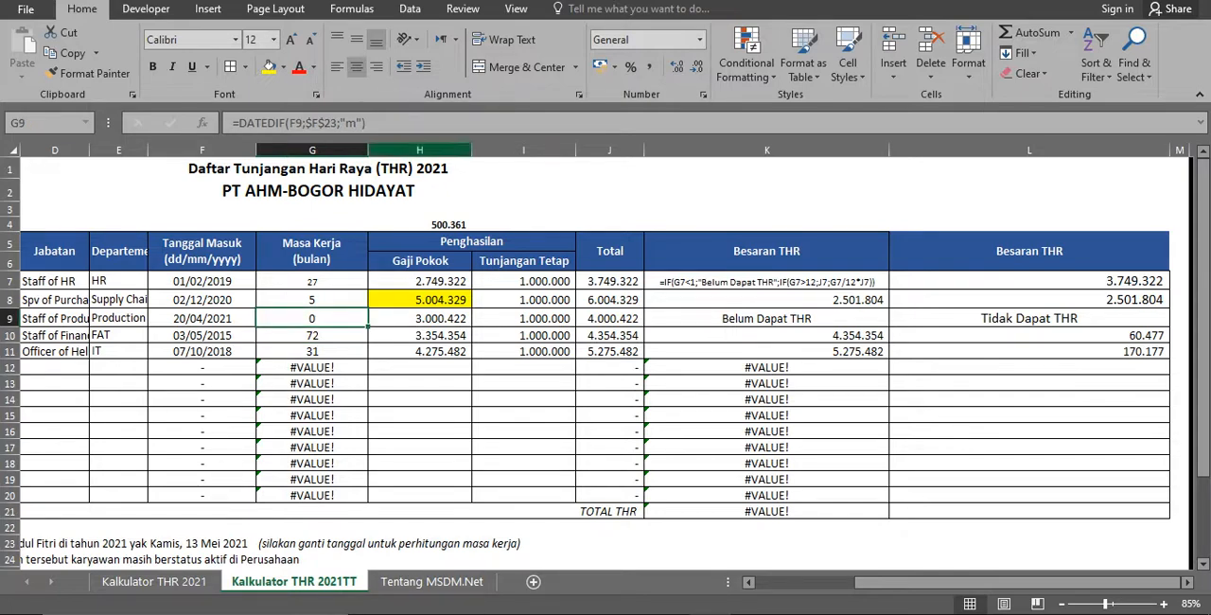
# - Clear the value in H4 and copy the formula =DATEDIF(F9;$F$23;"m") from G9 into G4
pyautogui.click(467, 227)
pyautogui.press('Delete')
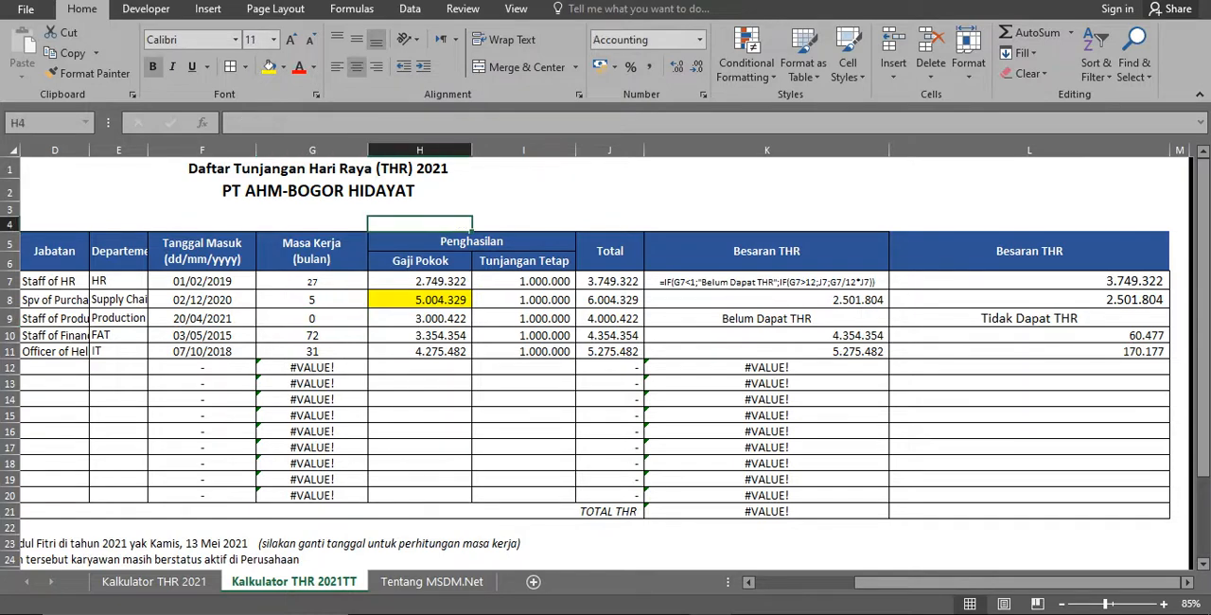
pyautogui.click(313, 319)
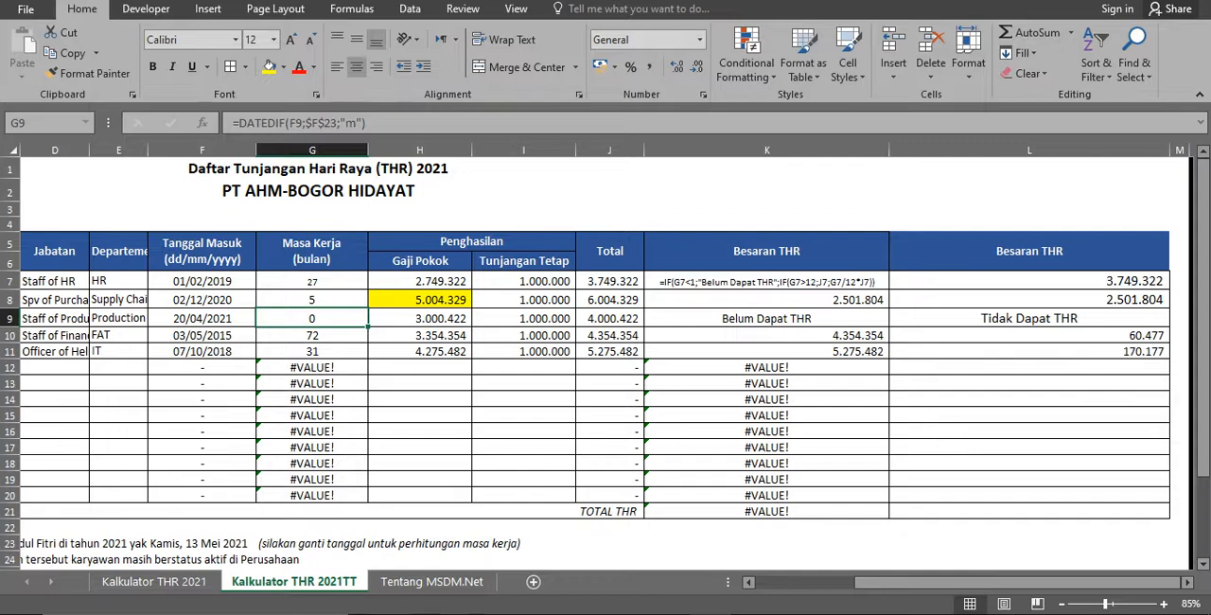
pyautogui.click(367, 123)
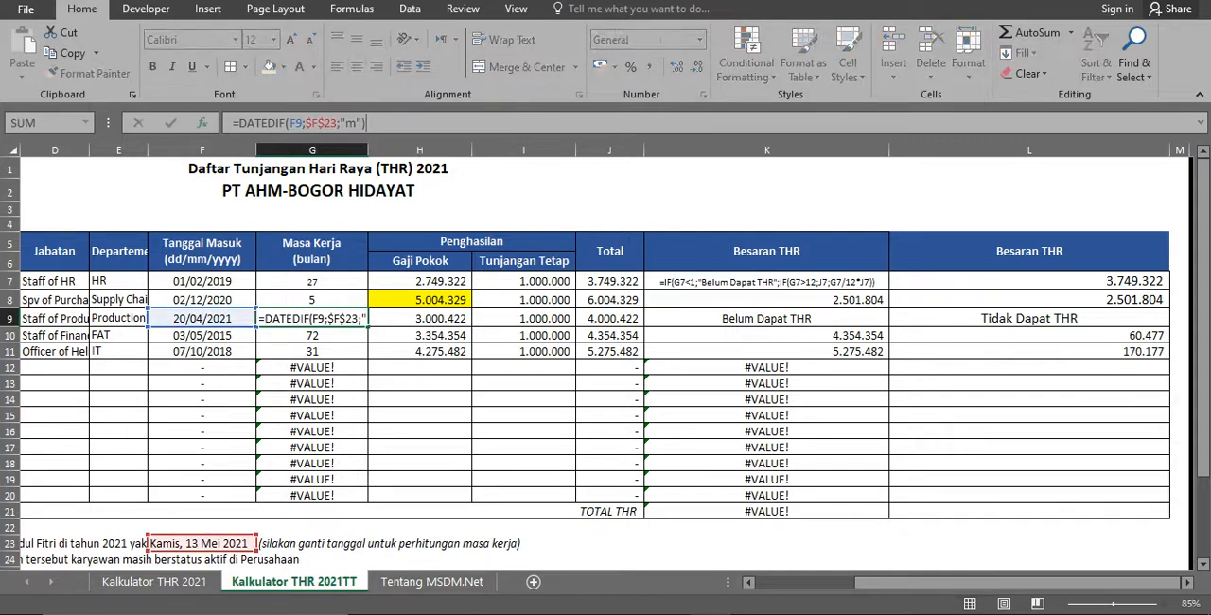
pyautogui.moveTo(233, 123); pyautogui.dragTo(367, 123)
pyautogui.hotkey('ctrl', 'c')
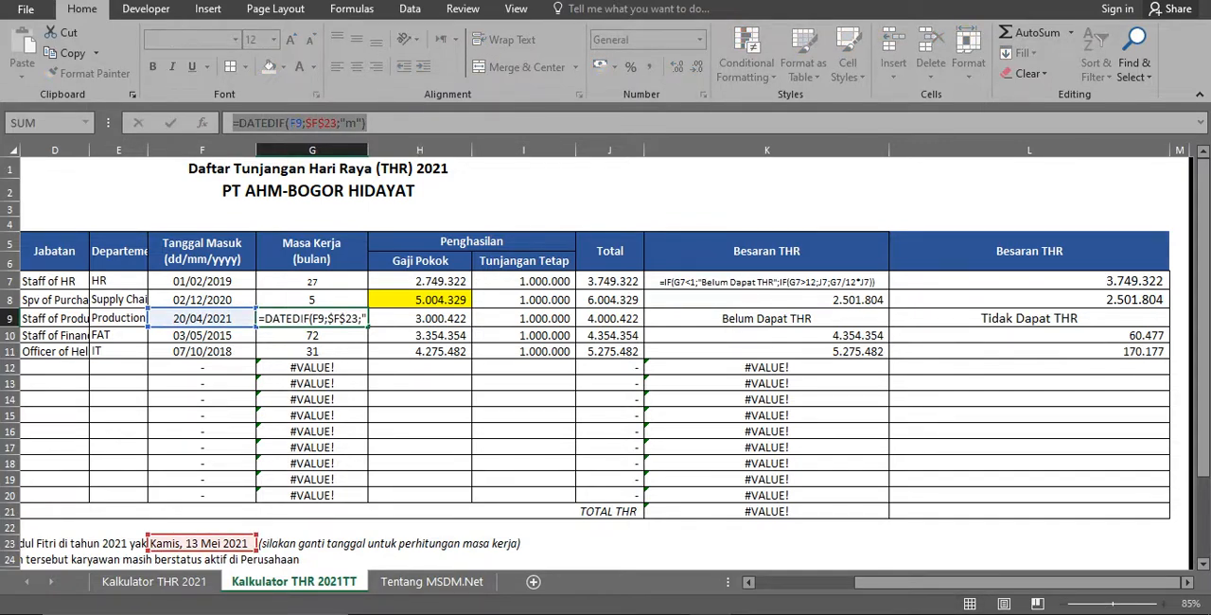
pyautogui.press('Return')
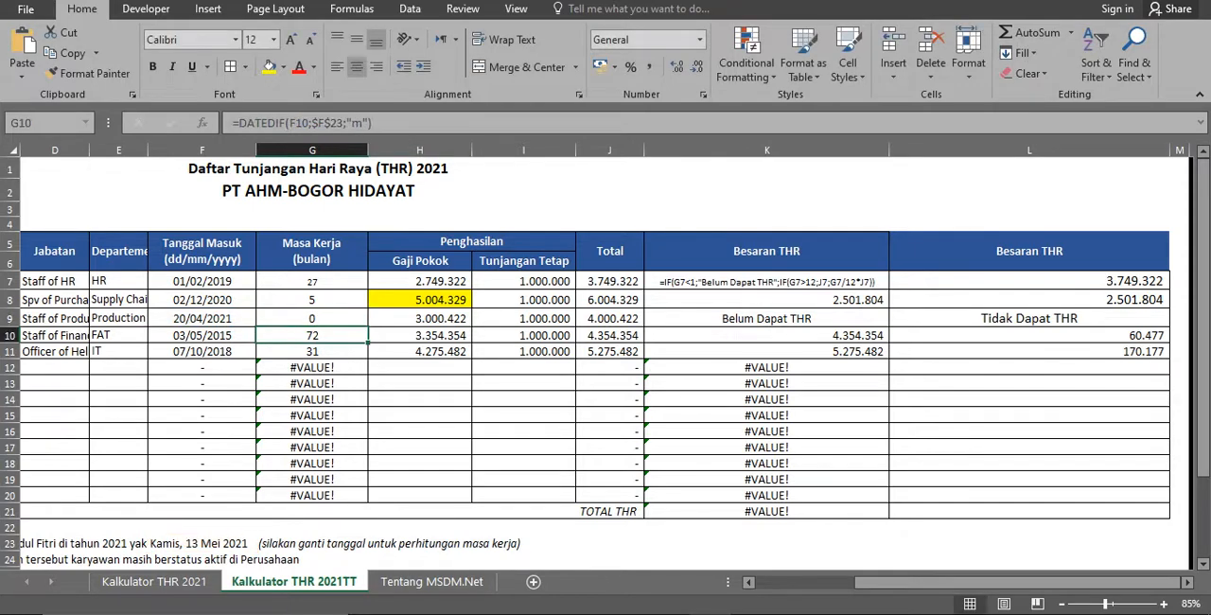
pyautogui.click(312, 224)
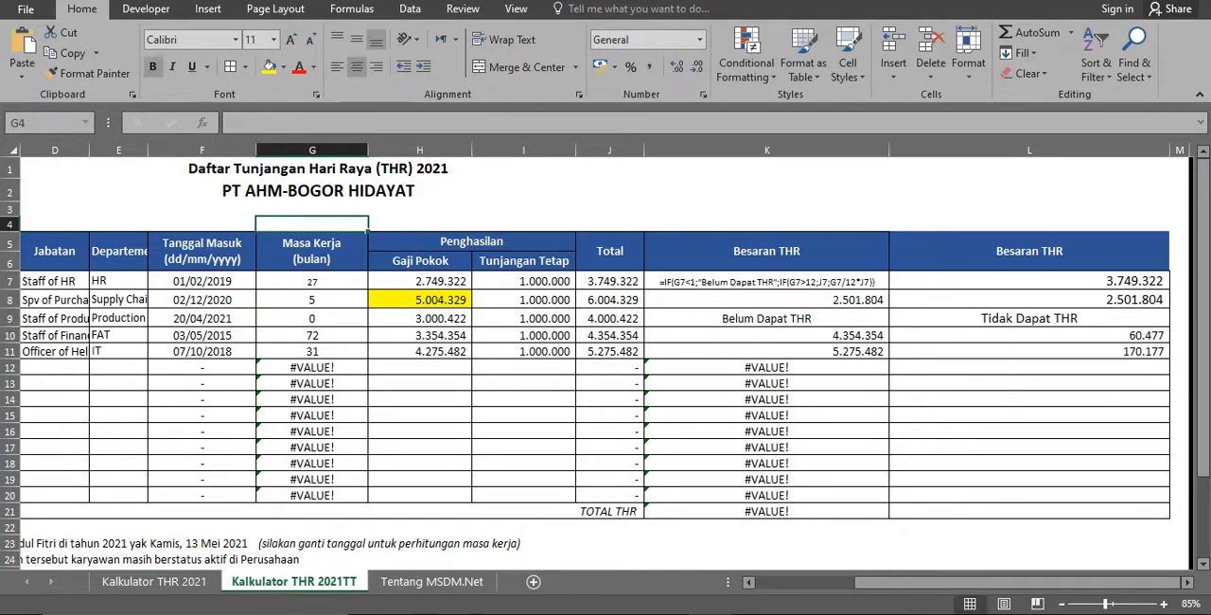
pyautogui.press('F2')
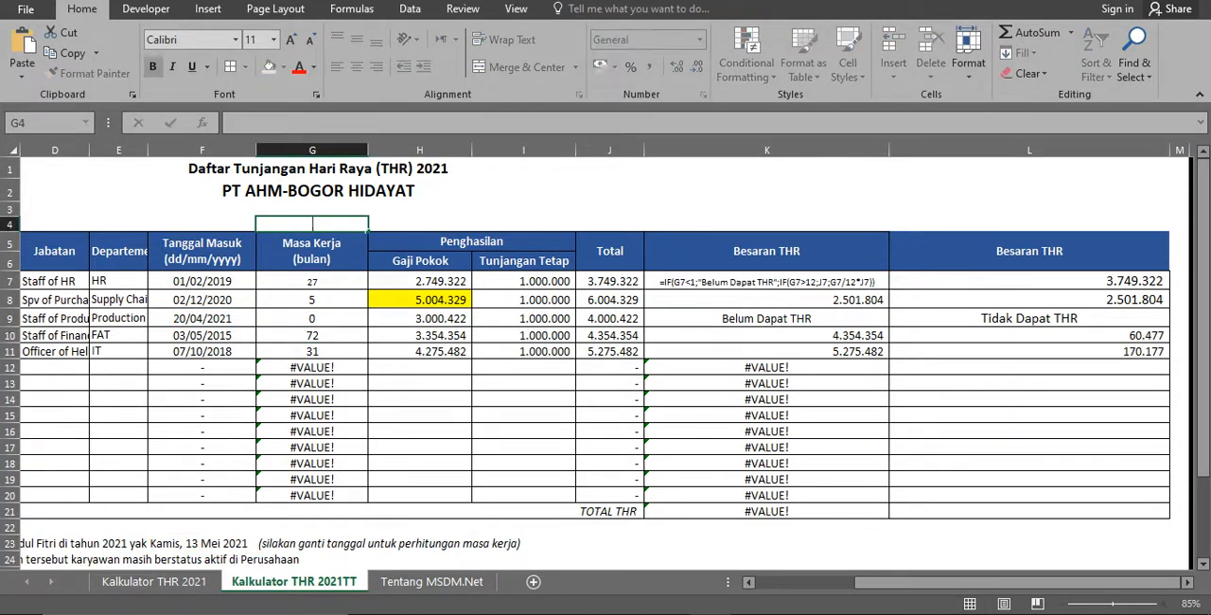
pyautogui.hotkey('ctrl', 'v')
pyautogui.press('Return')
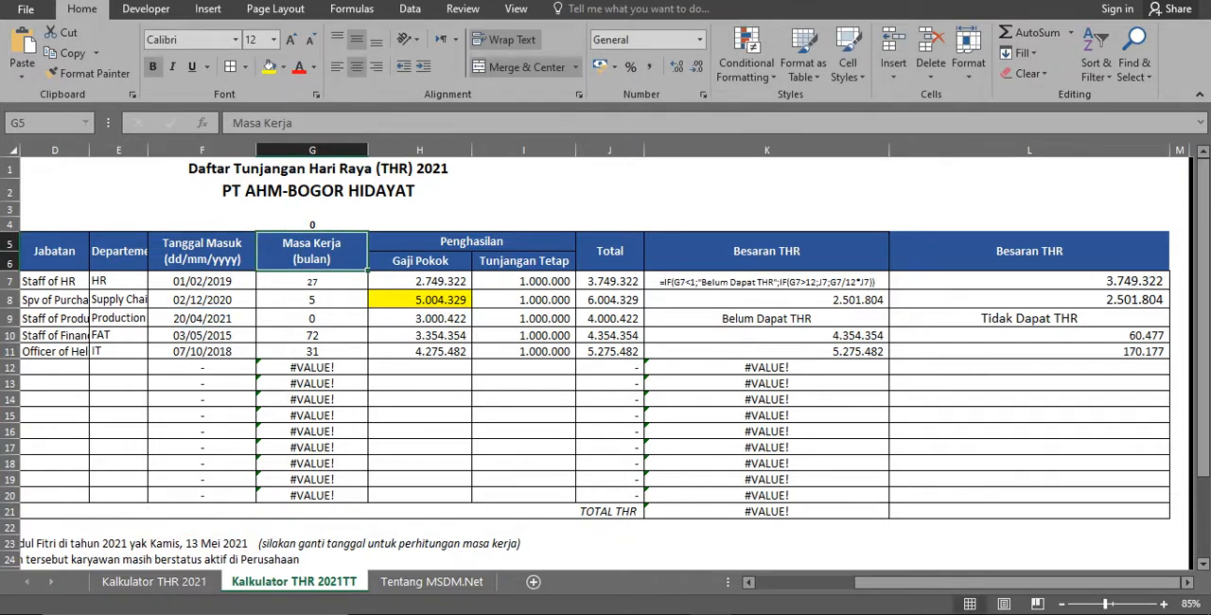
# - Change the DATEDIF unit in G4 to "d" so the formula counts days
pyautogui.click(312, 224)
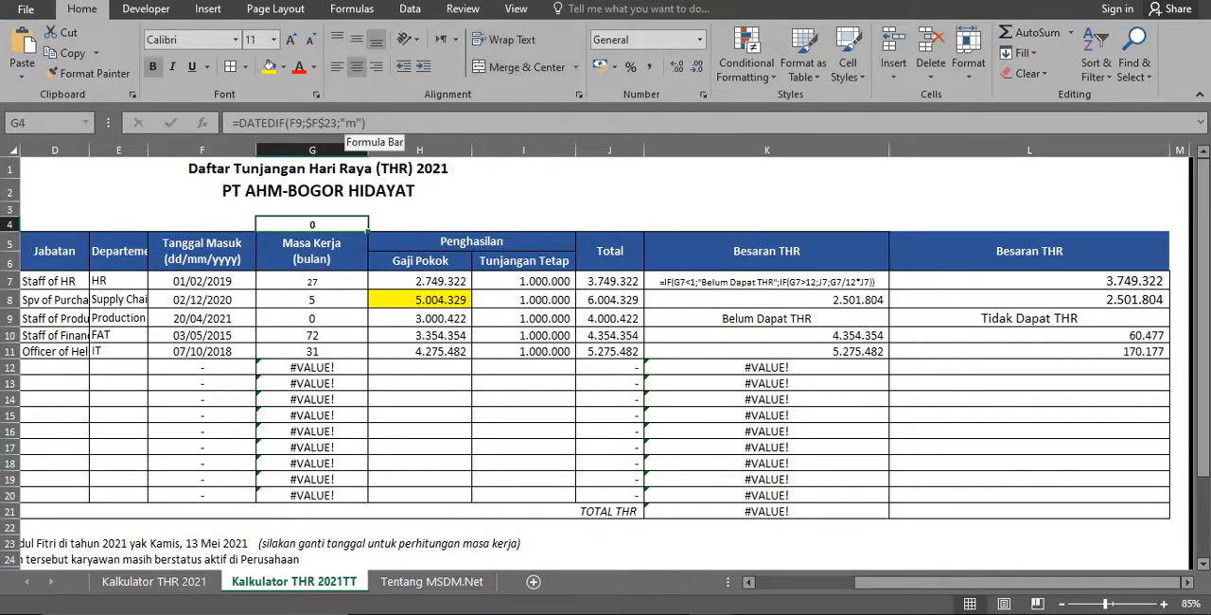
pyautogui.click(348, 123)
pyautogui.press('BackSpace')
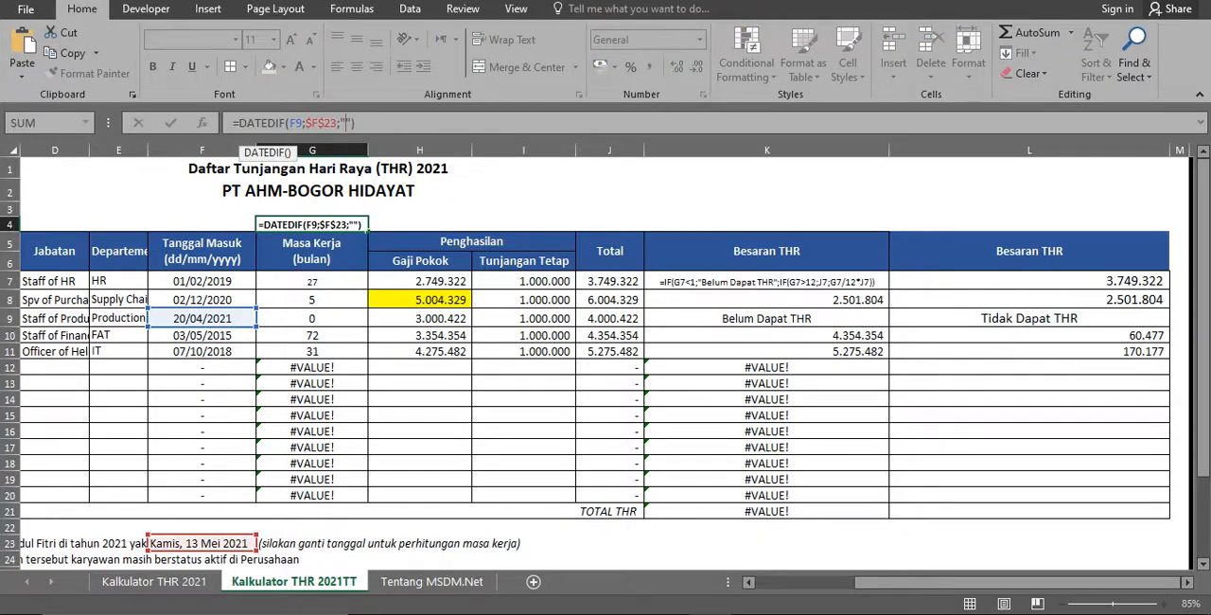
pyautogui.write('d')
pyautogui.press('Return')
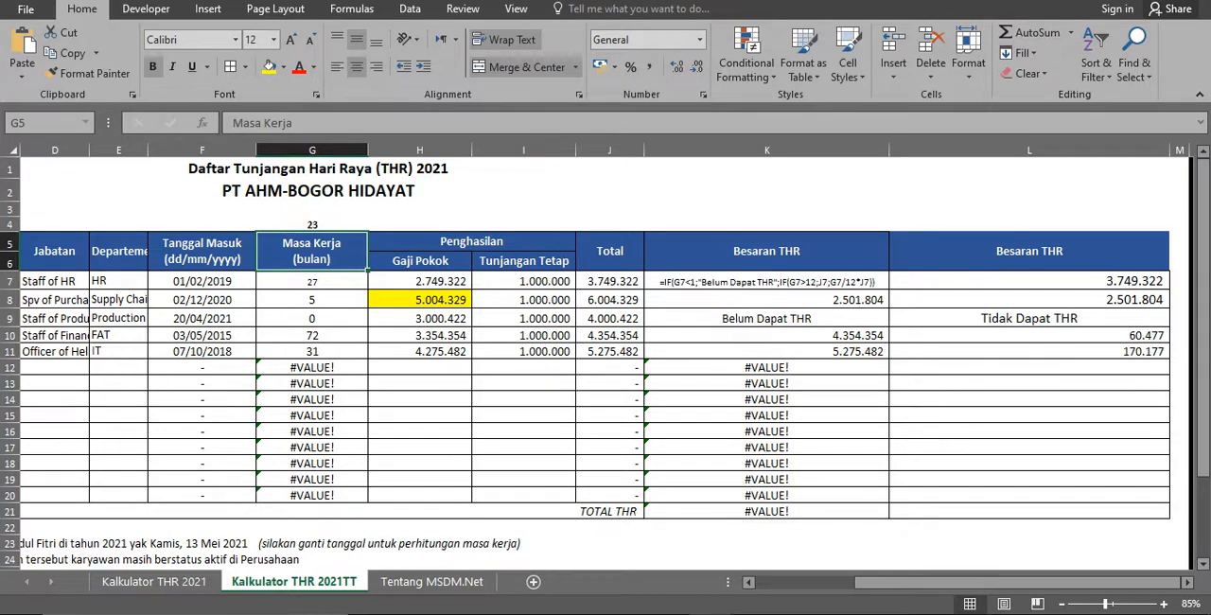
# - Set the Tanggal Masuk in F9 to 15/04/2021 and clear the day-count test formula in G4
pyautogui.doubleClick(180, 319)
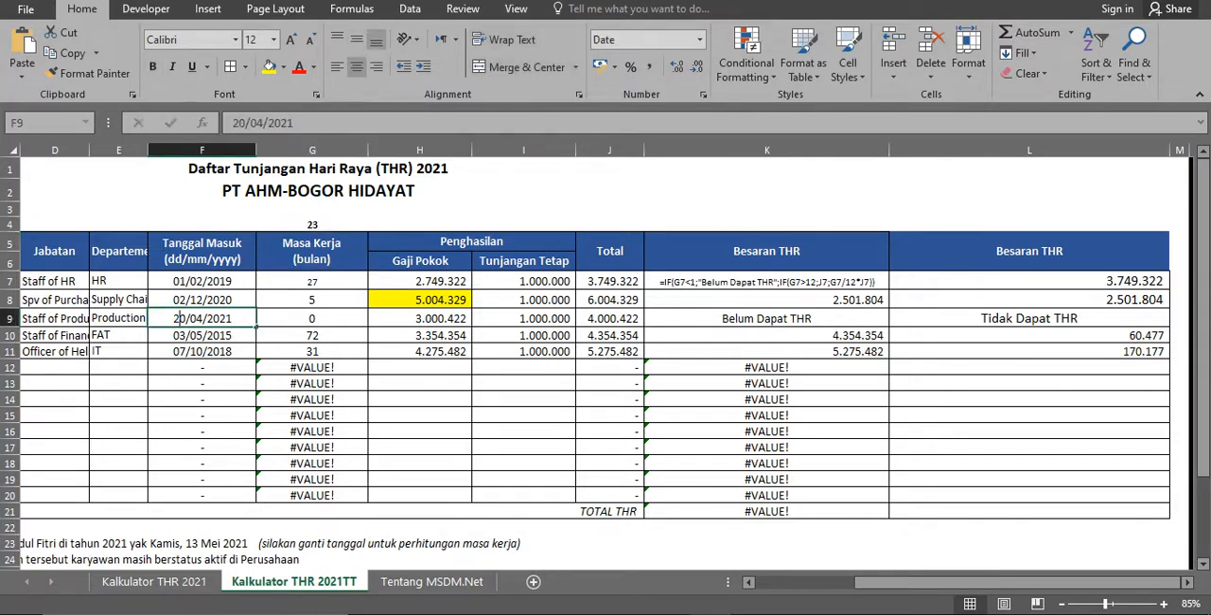
pyautogui.press('Delete')
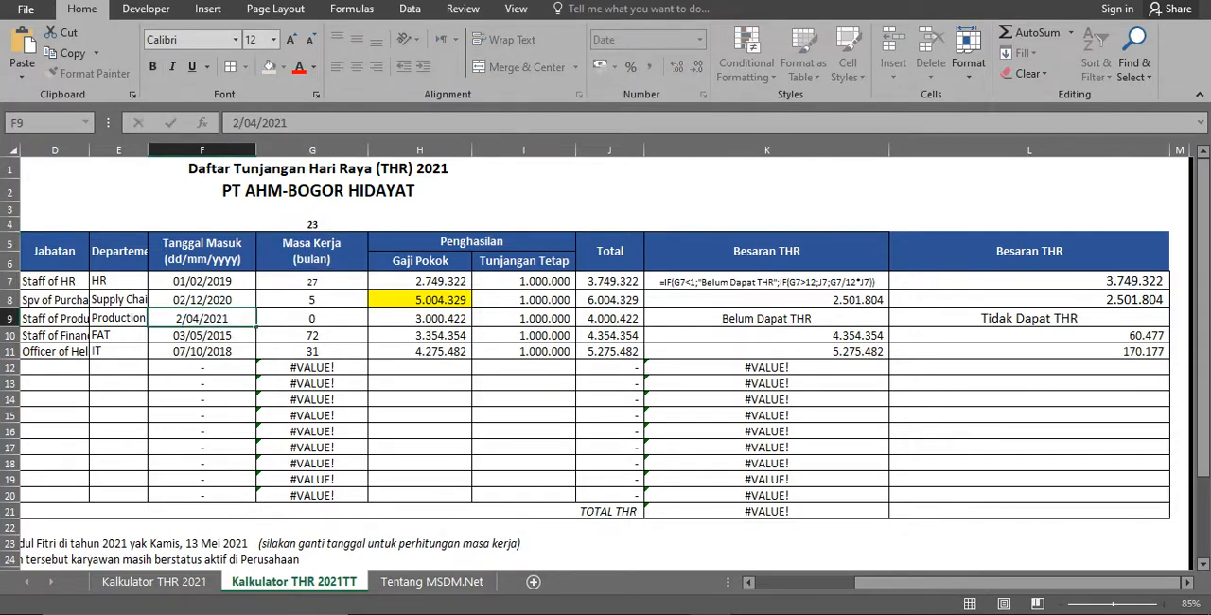
pyautogui.press('BackSpace')
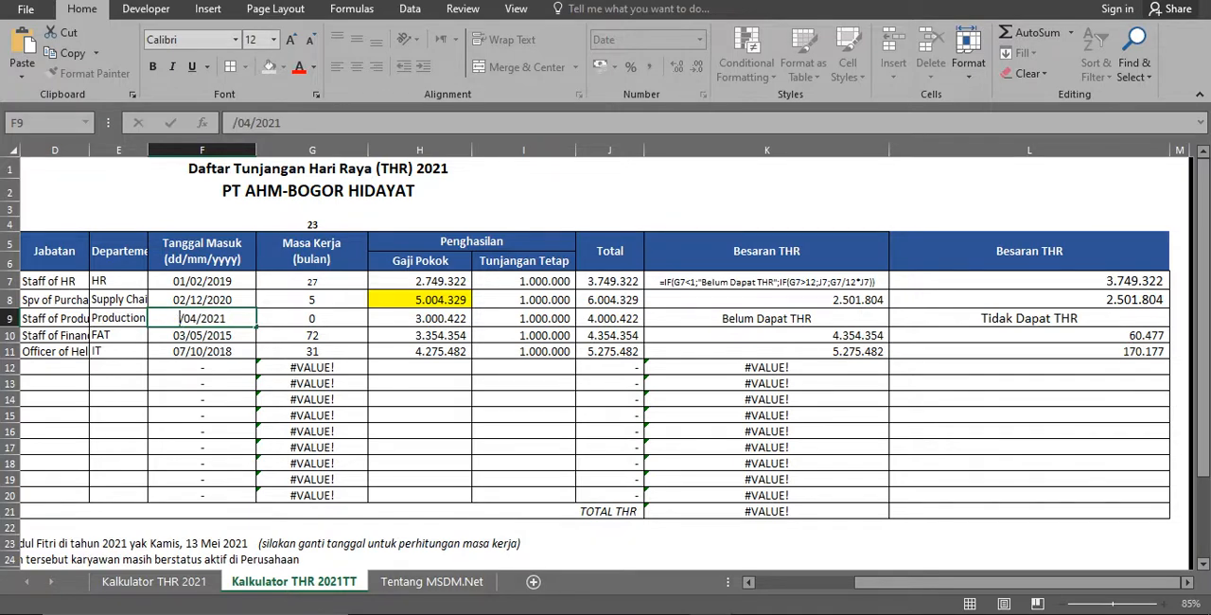
pyautogui.write('15')
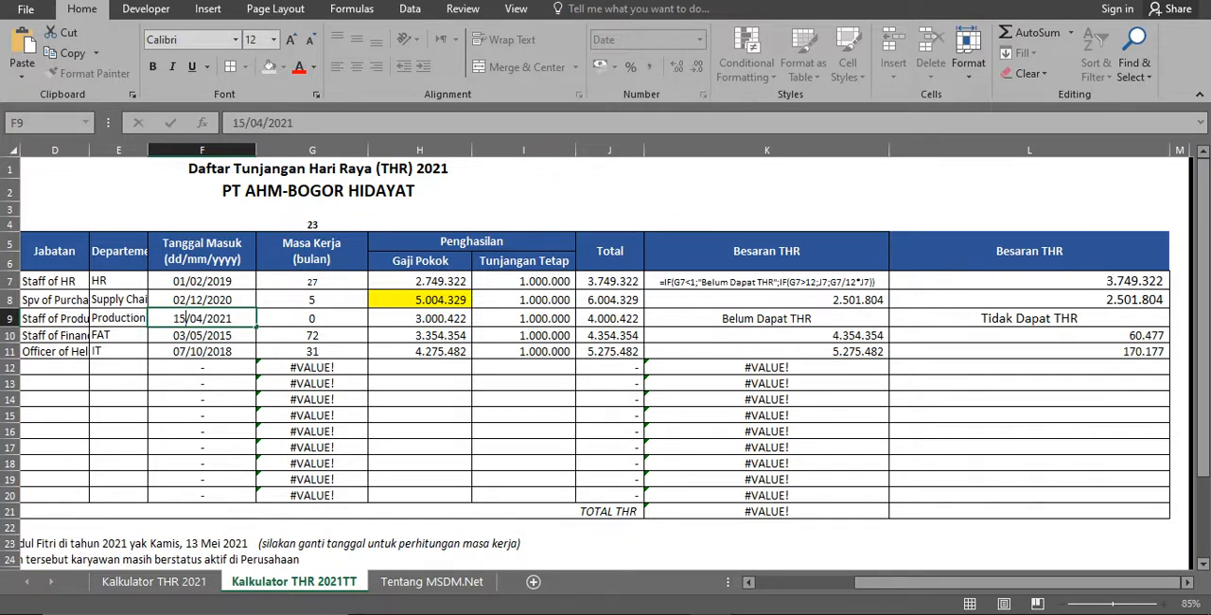
pyautogui.press('Return')
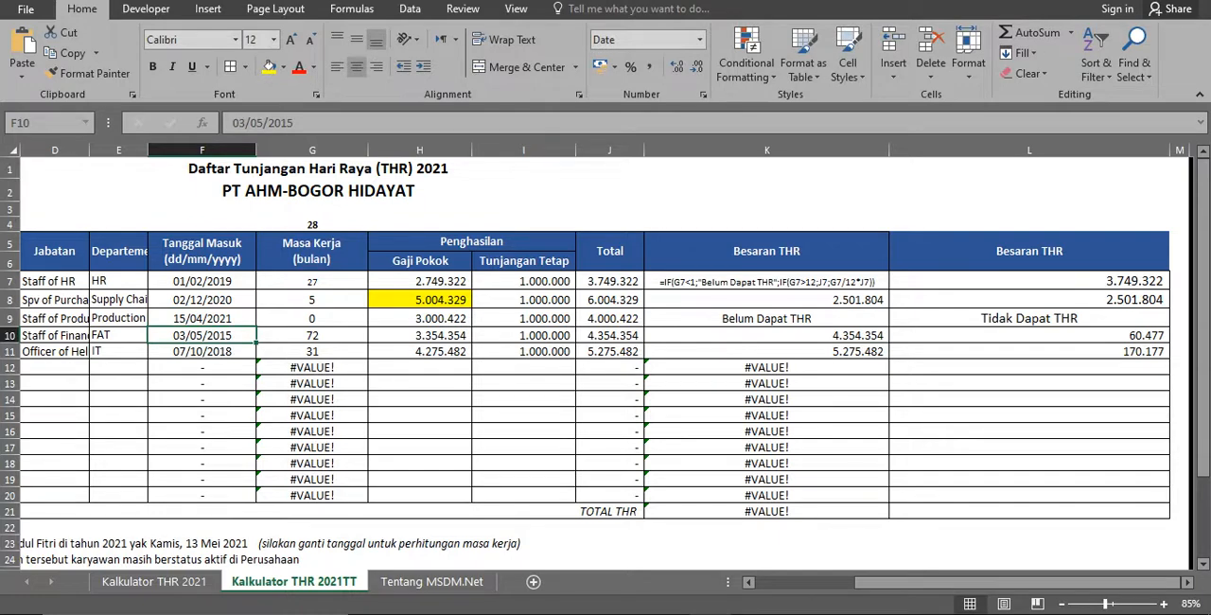
pyautogui.click(202, 319)
pyautogui.doubleClick(180, 319)
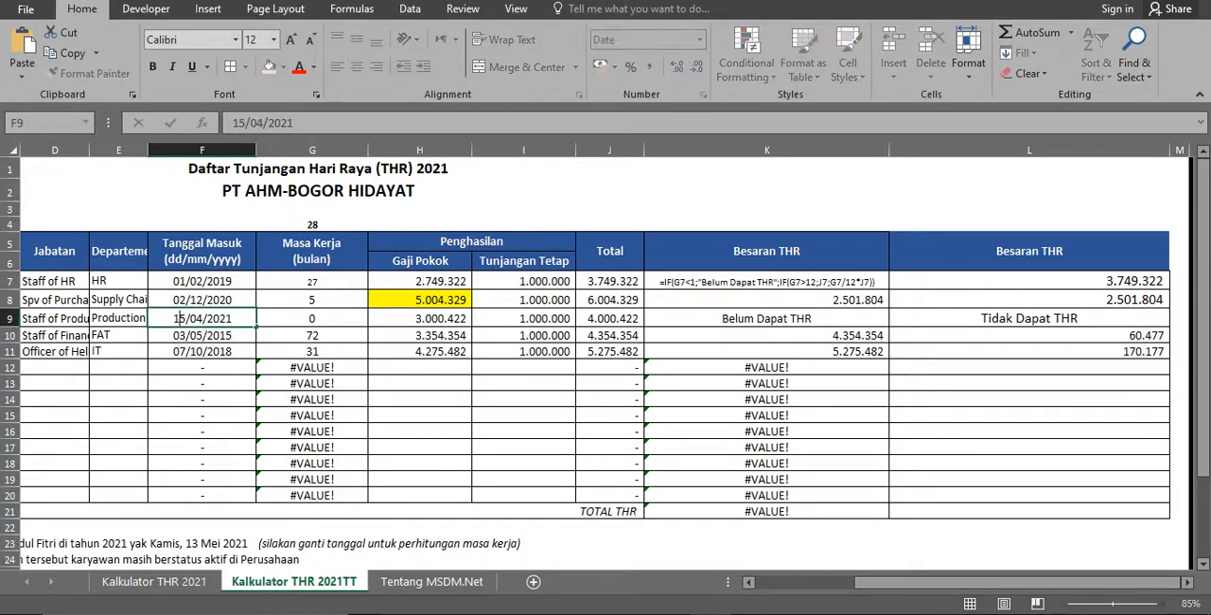
pyautogui.press('Return')
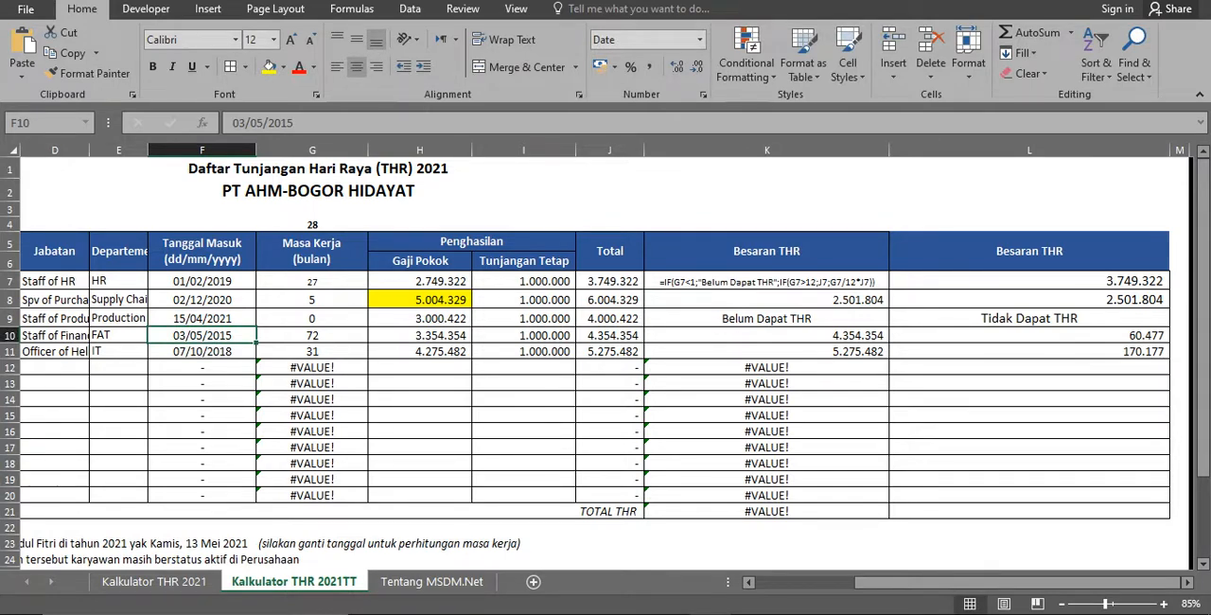
pyautogui.click(312, 226)
pyautogui.press('Delete')
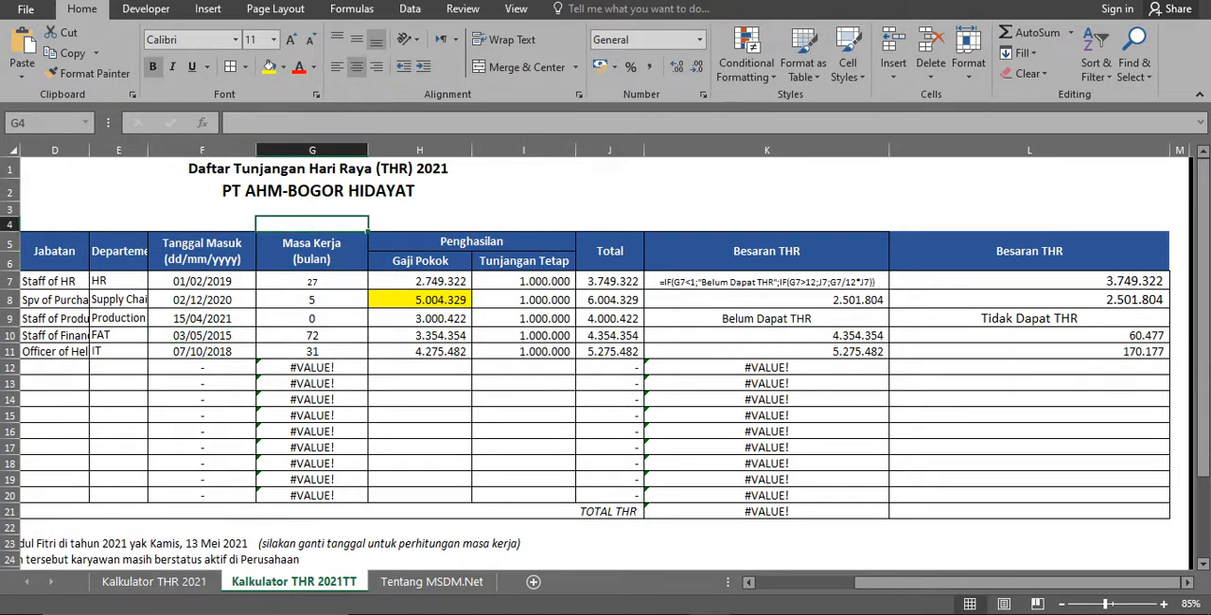
# - Compare the Besaran THR formulas in K10, L10, L8 and L9, and trace the row 9 cells from Masa Kerja to Besaran THR
pyautogui.click(767, 336)
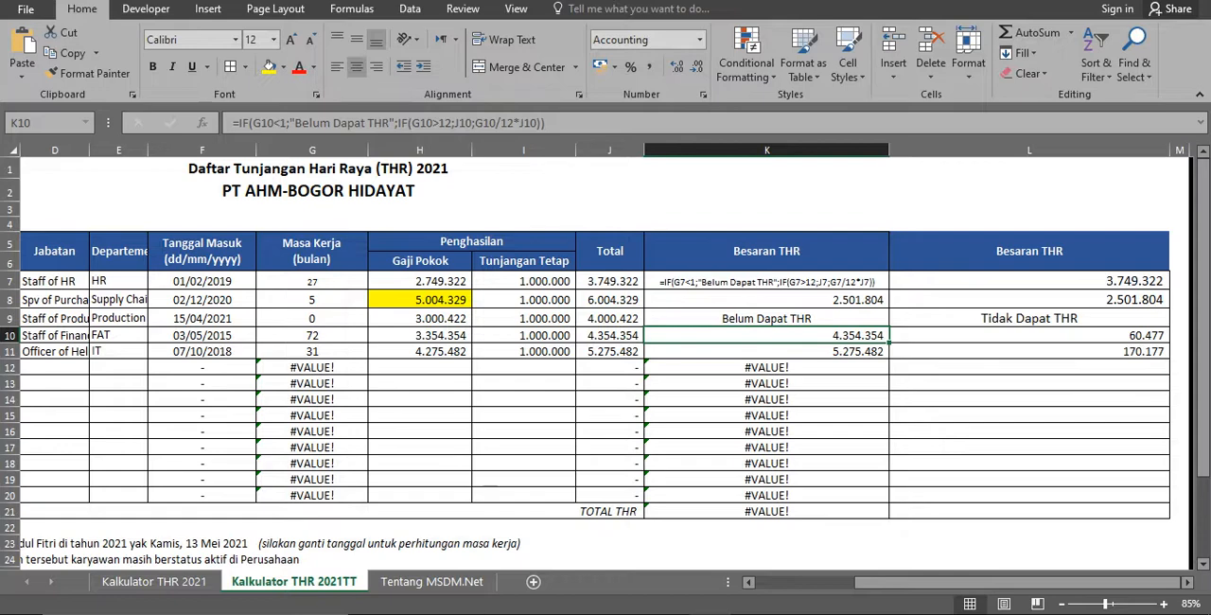
pyautogui.click(1029, 336)
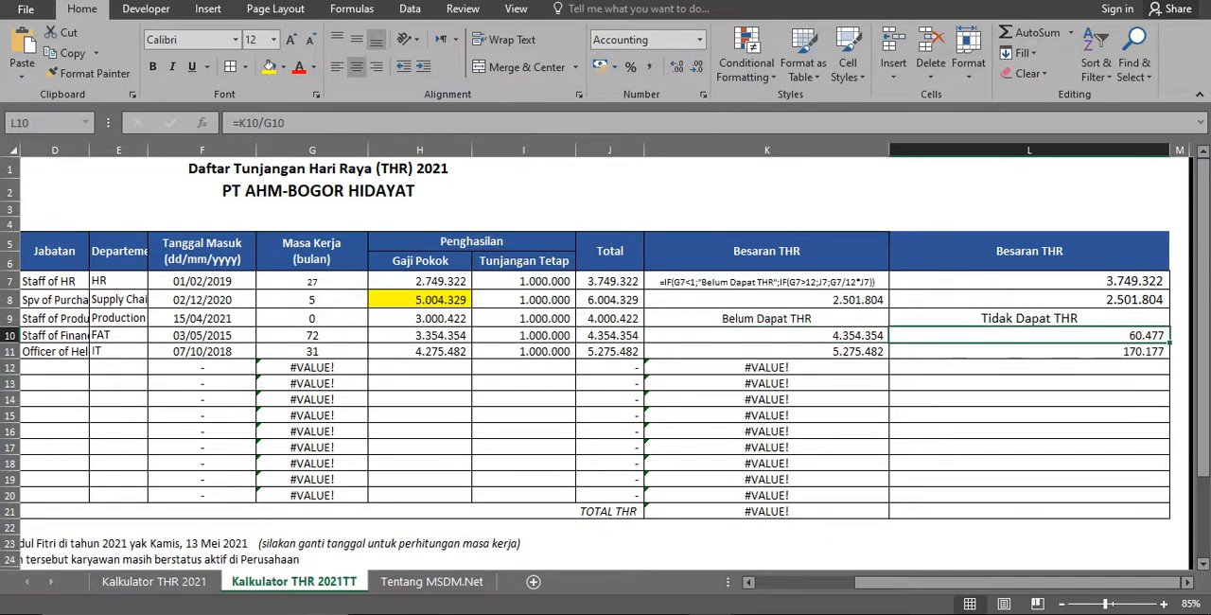
pyautogui.click(1030, 300)
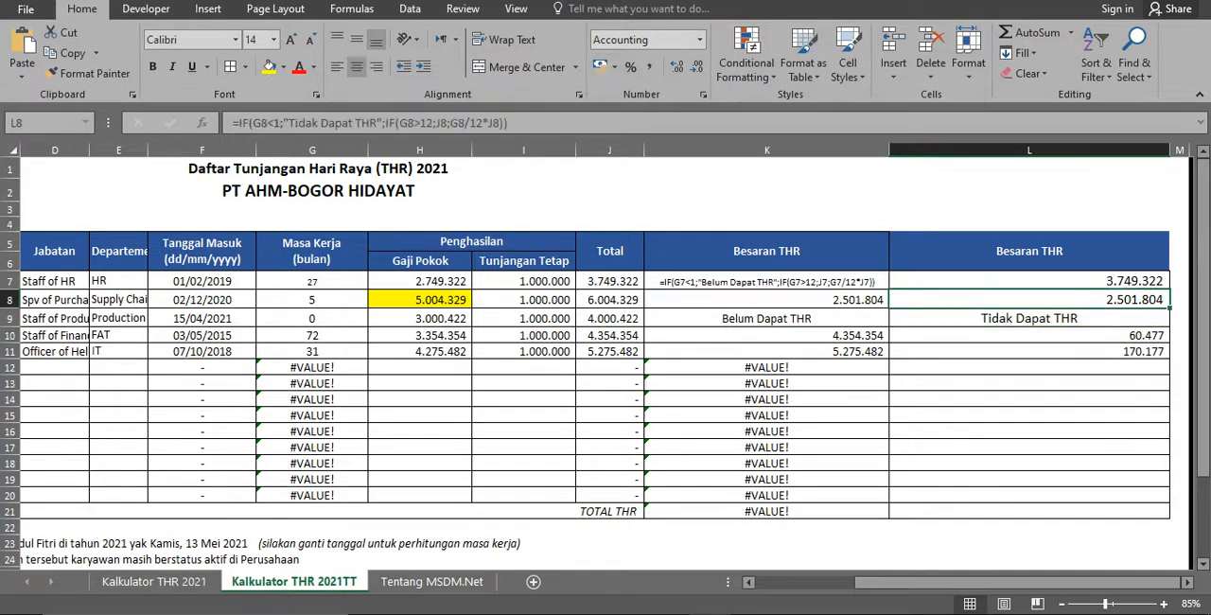
pyautogui.click(1029, 319)
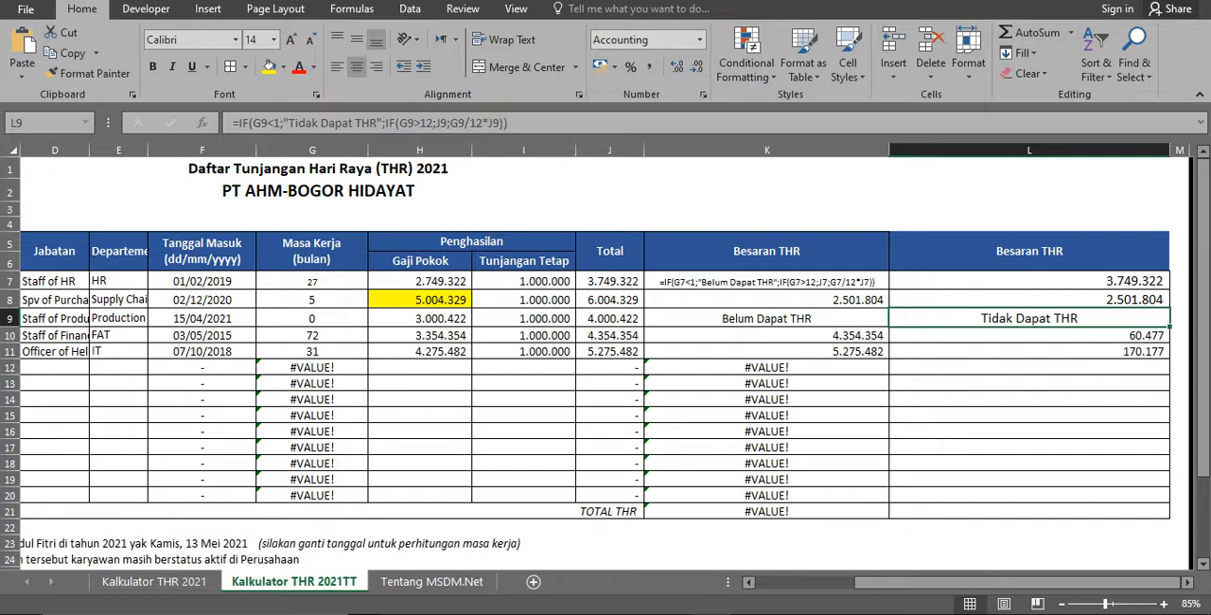
pyautogui.click(524, 319)
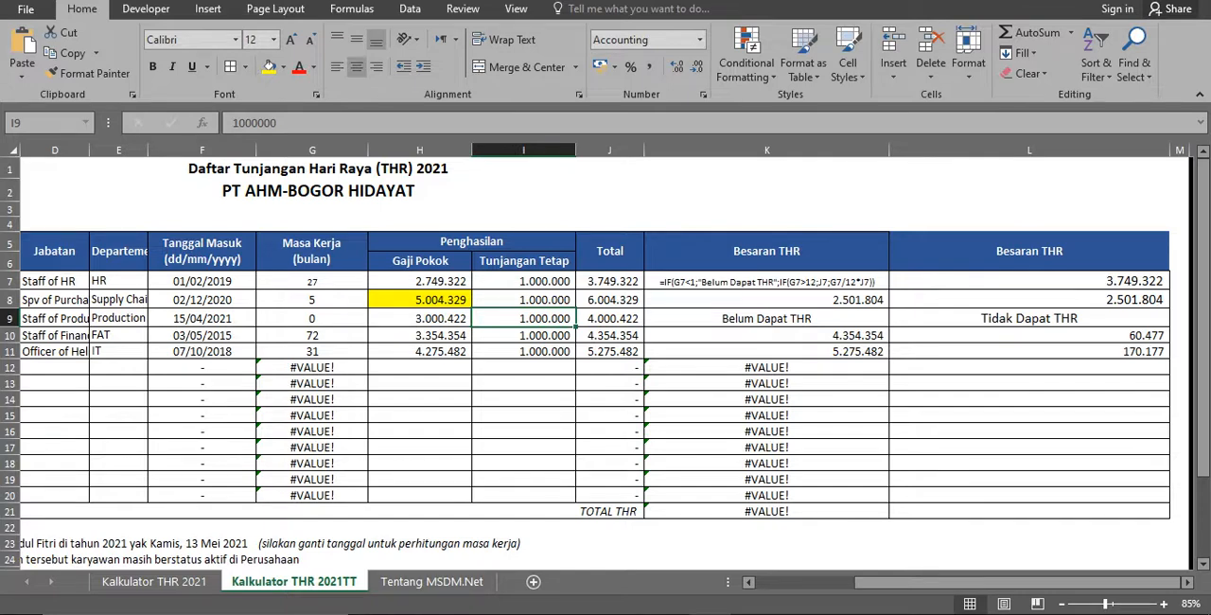
pyautogui.press('Left')
pyautogui.press('Left')
pyautogui.press('Left')
pyautogui.press('Right')
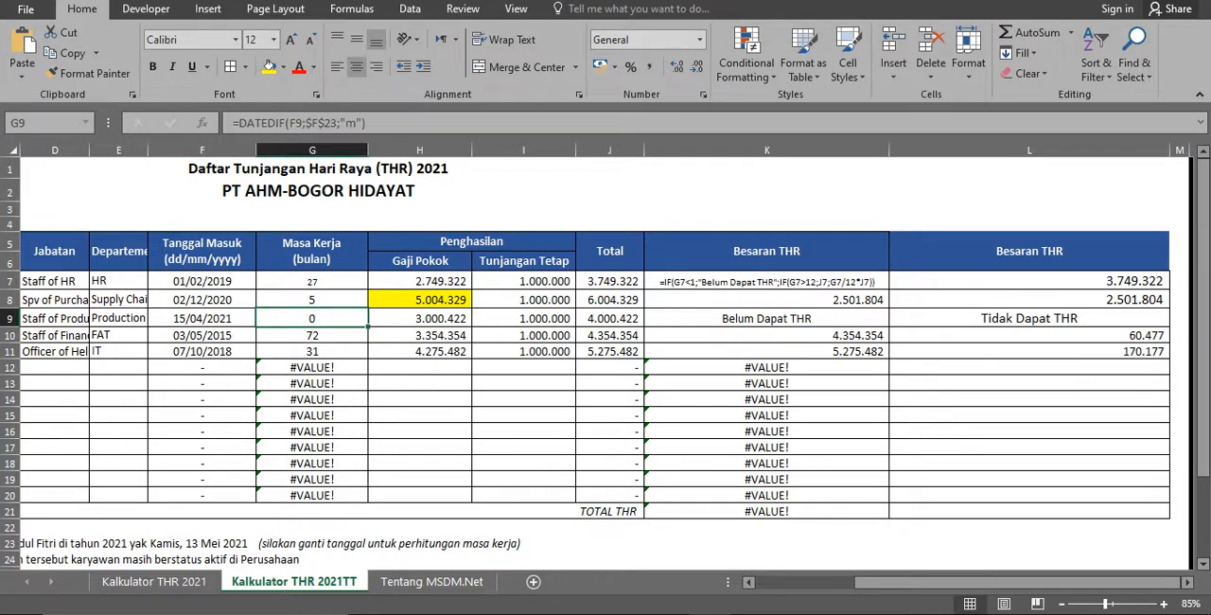
pyautogui.press('Right')
pyautogui.press('Left')
pyautogui.press('Right')
pyautogui.press('Right')
pyautogui.press('Right')
pyautogui.press('Right')
pyautogui.press('Right')
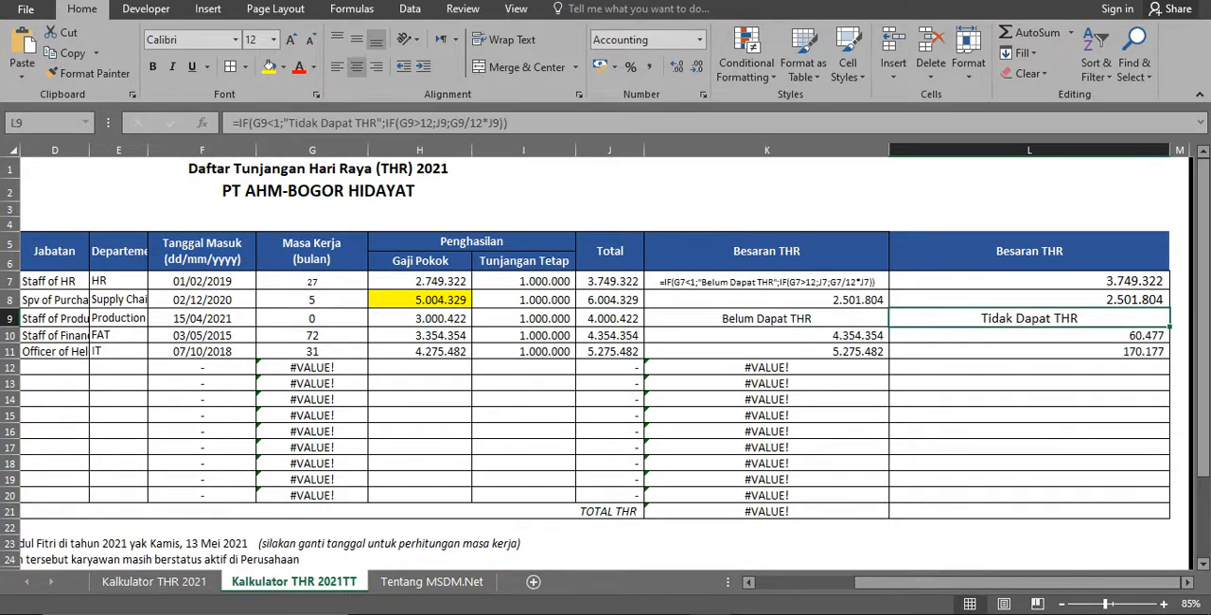
# - Replace the =K10/G10 formula in L10 by filling the nested IF formula down from L9
pyautogui.press('Down')
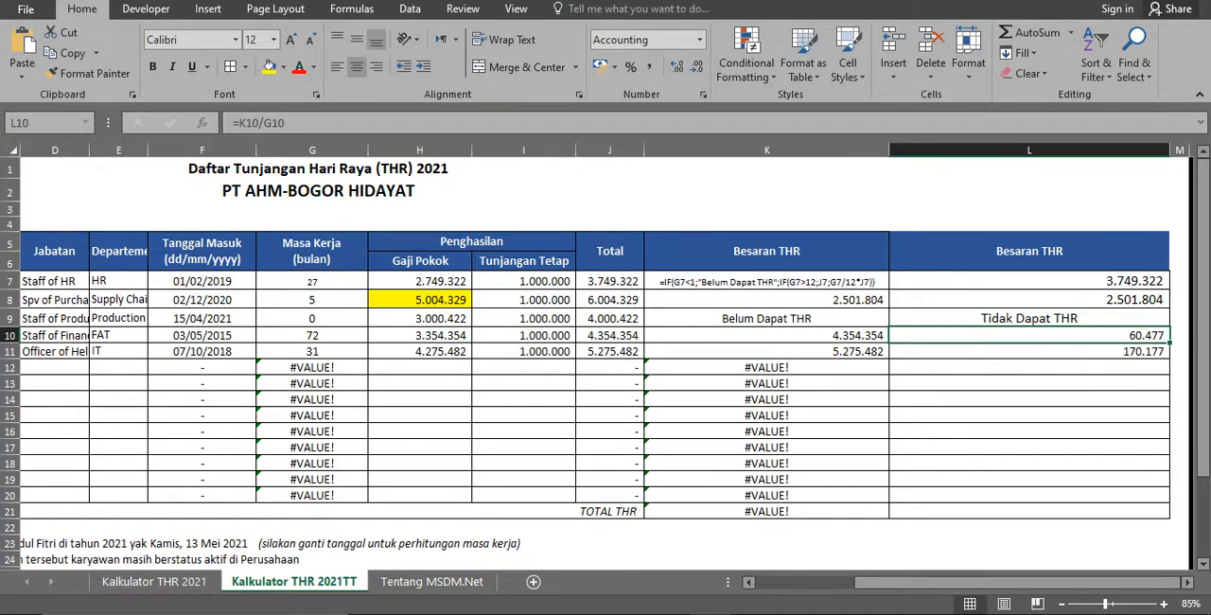
pyautogui.doubleClick(1025, 336)
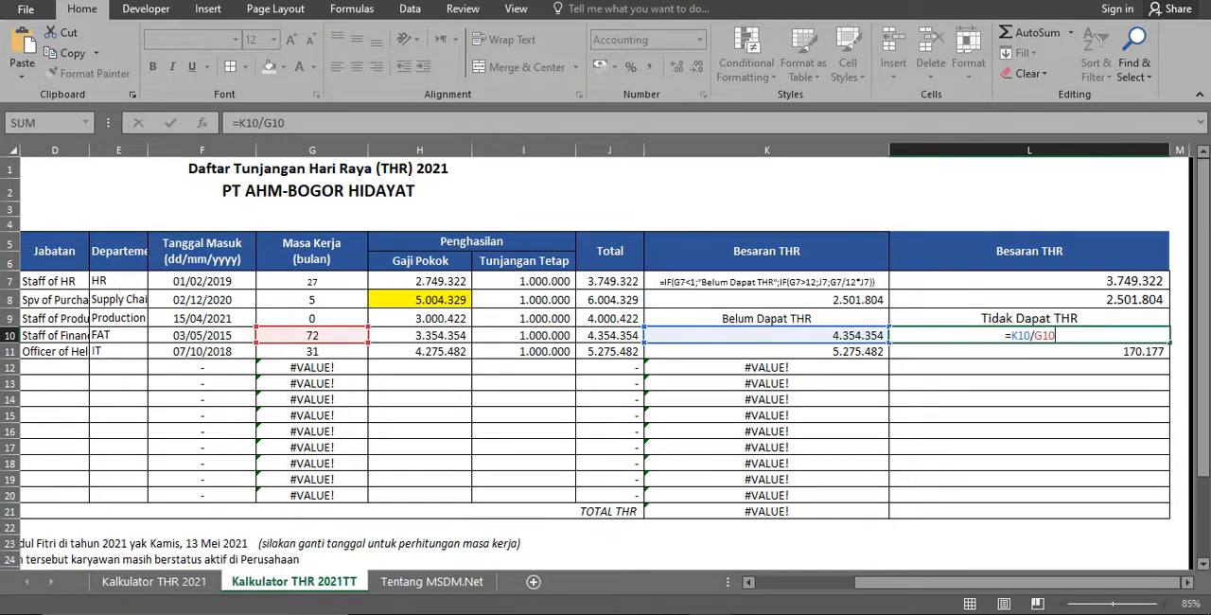
pyautogui.press('Return')
pyautogui.click(1029, 318)
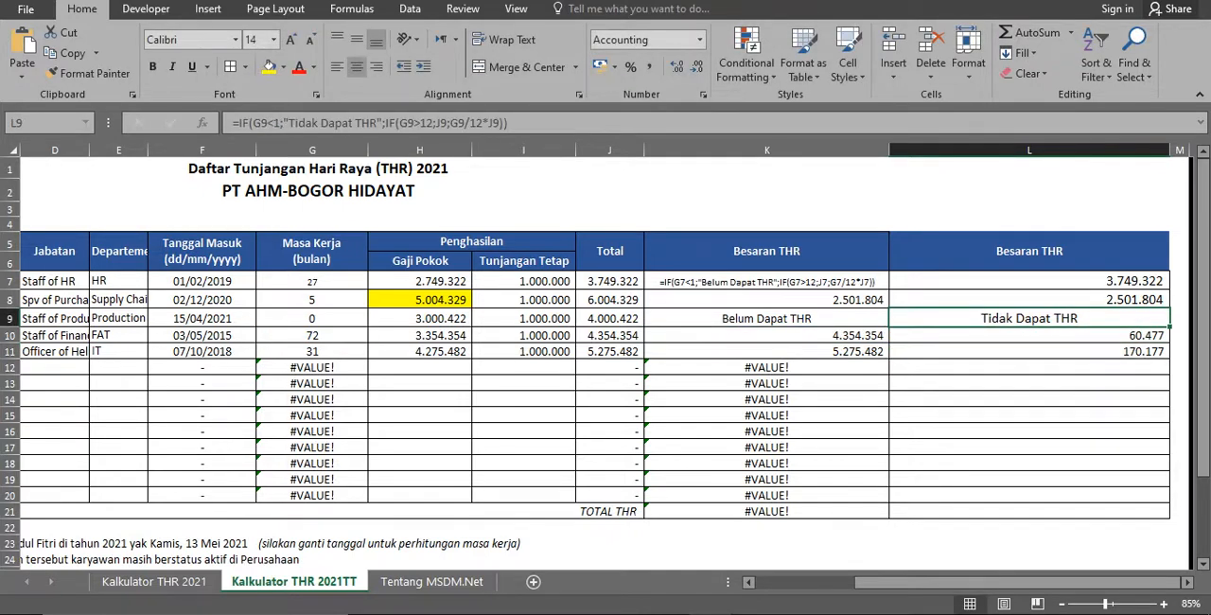
pyautogui.moveTo(1169, 327); pyautogui.dragTo(1170, 342)
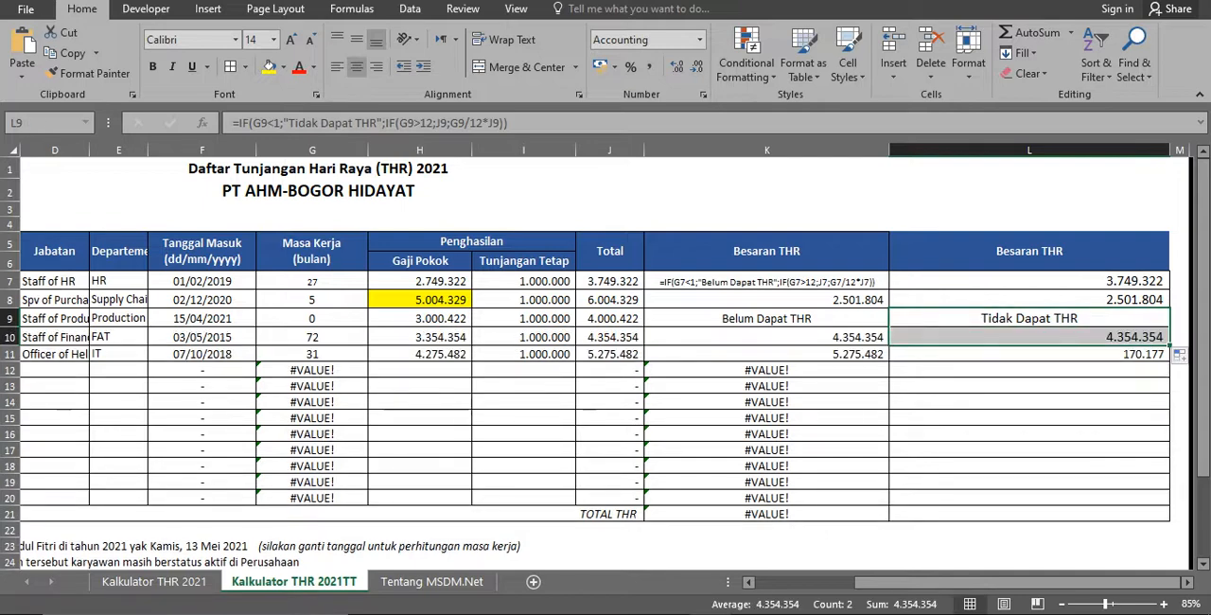
# - Examine the nested IF formula in L10 and the cells it references
pyautogui.click(1030, 337)
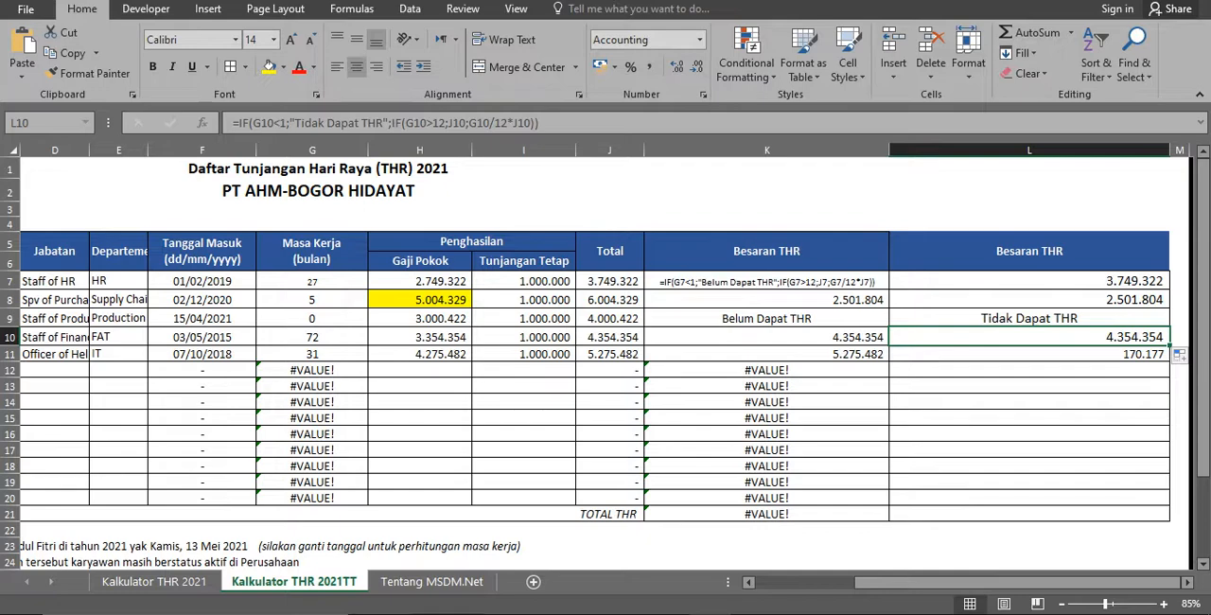
pyautogui.press('F2')
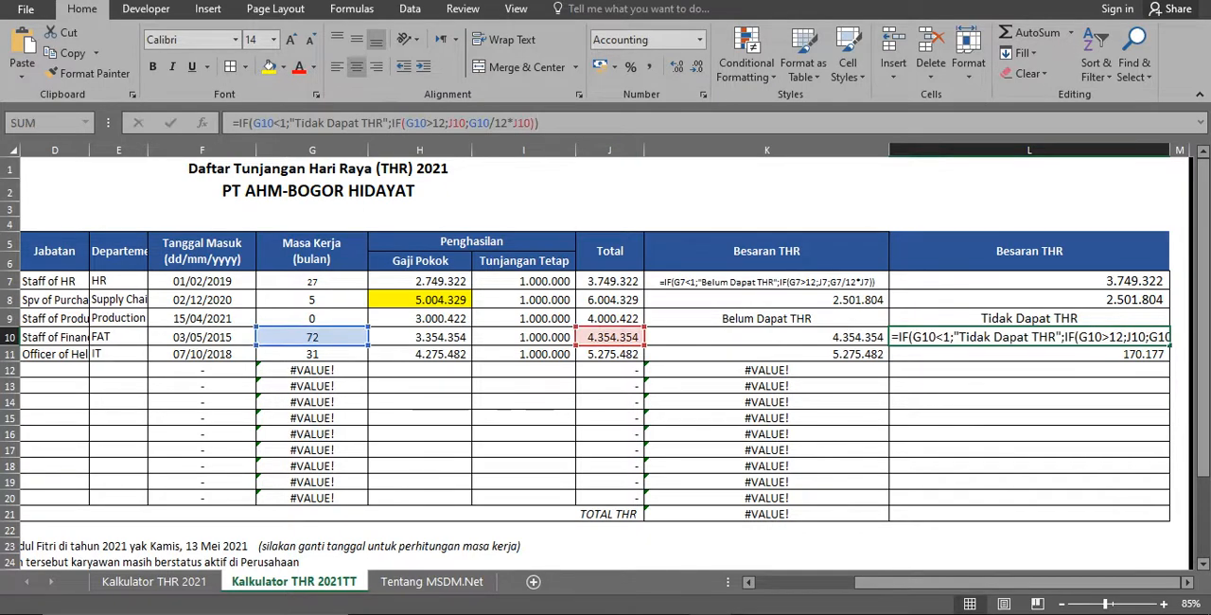
pyautogui.press('Return')
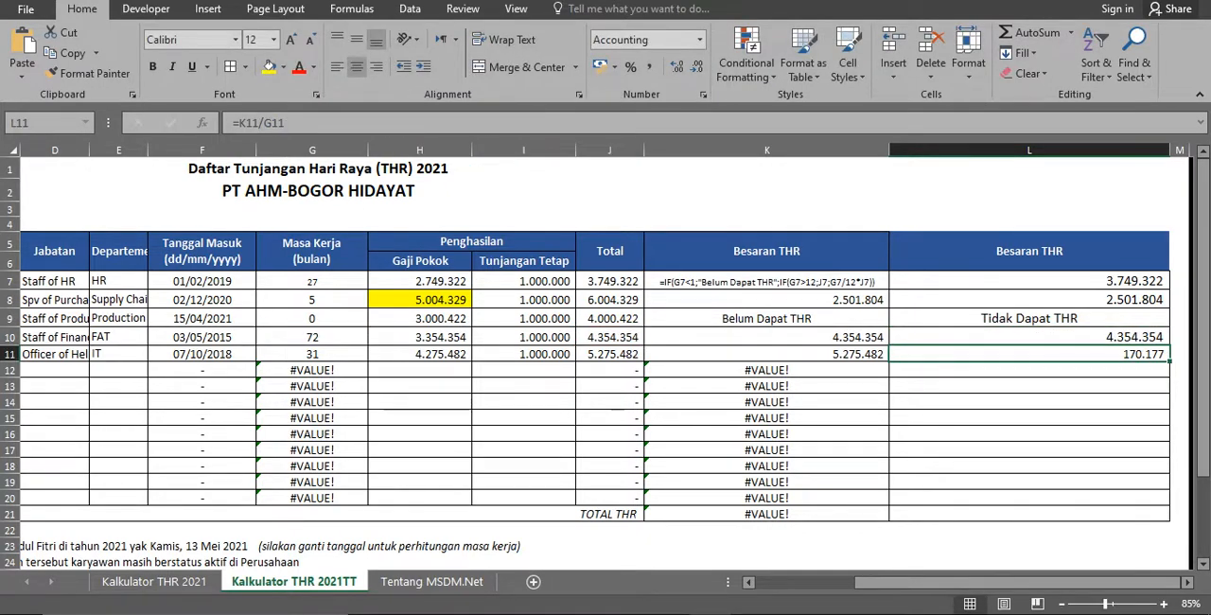
pyautogui.click(1029, 337)
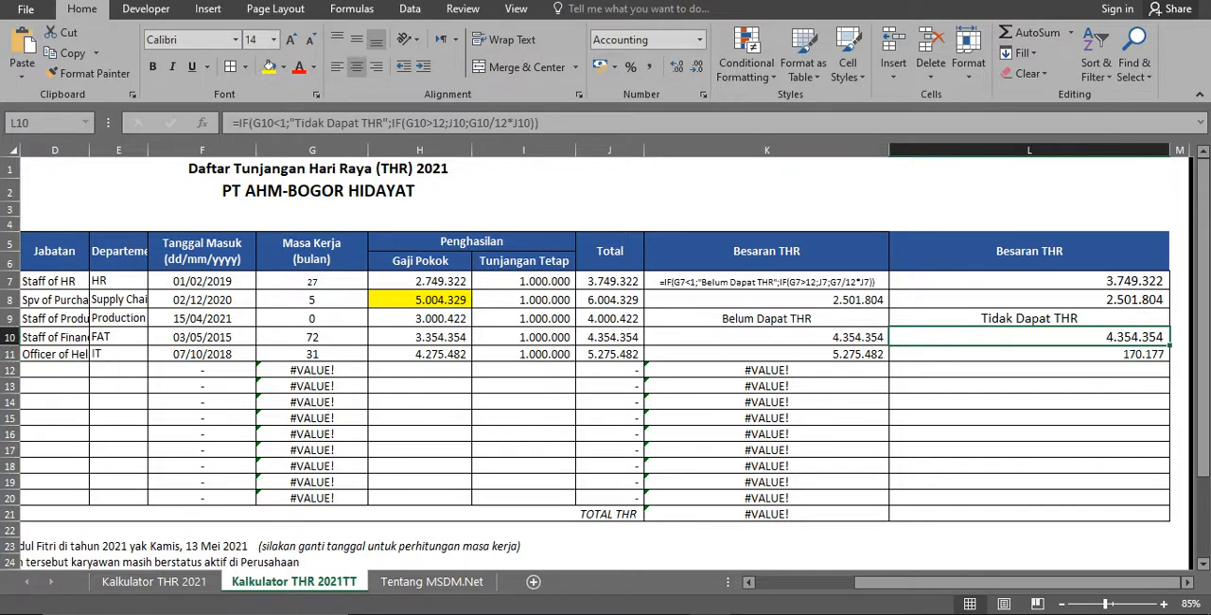
pyautogui.click(534, 123)
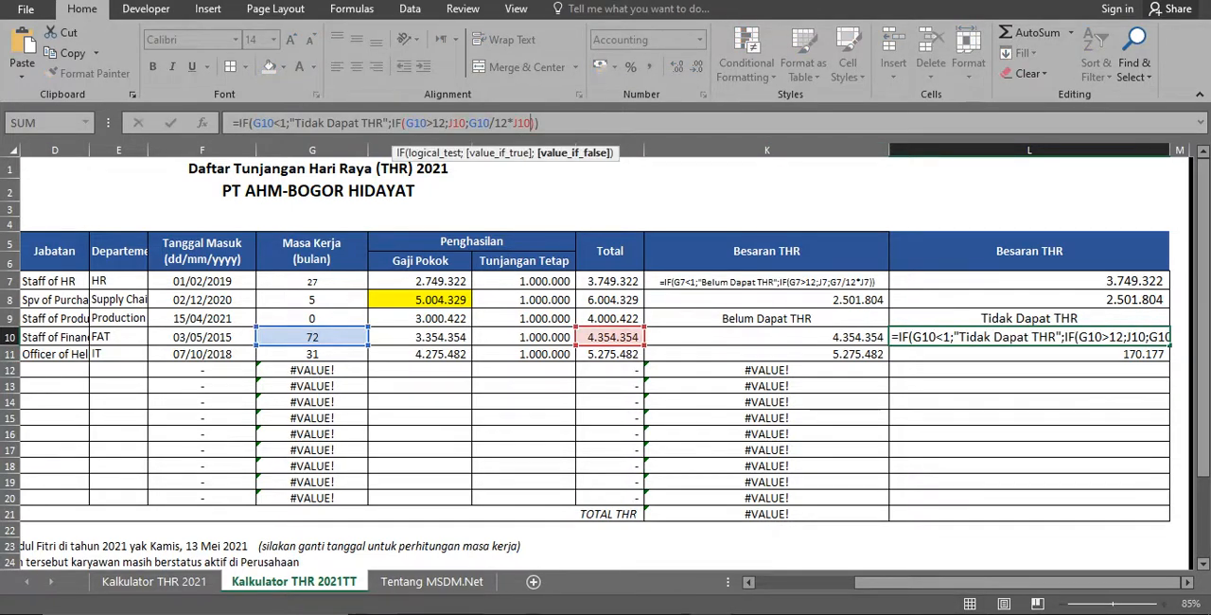
pyautogui.press('Return')
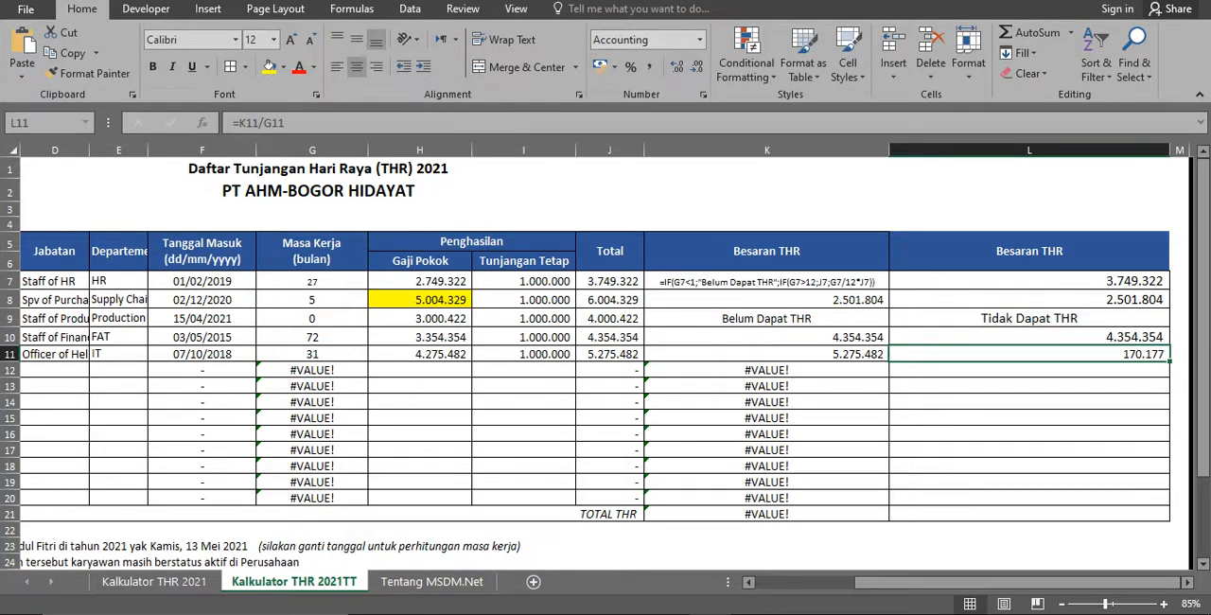
# - Copy the Masa Kerja formula =DATEDIF(F10;$F$23;"m") from G10 into G4
pyautogui.click(312, 336)
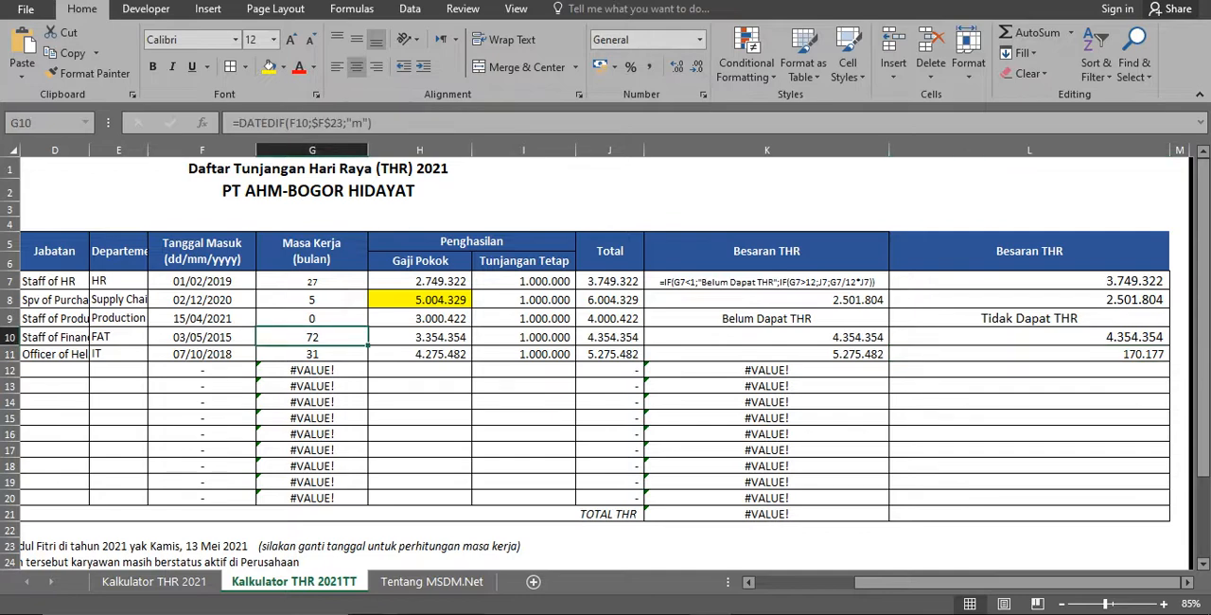
pyautogui.click(313, 225)
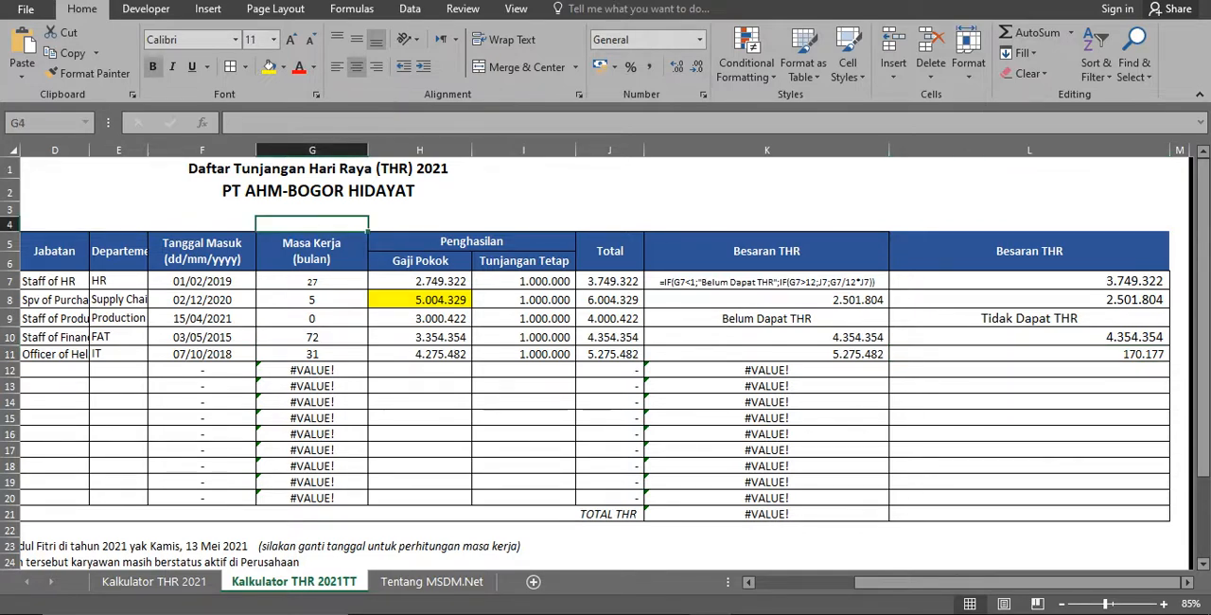
pyautogui.click(312, 354)
pyautogui.click(313, 337)
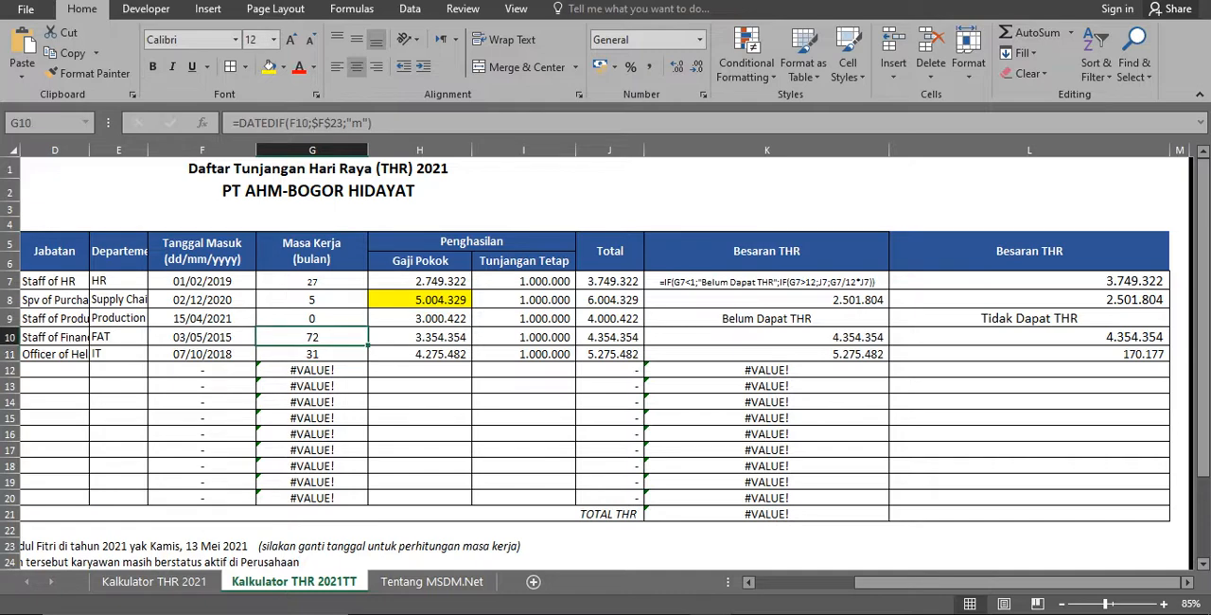
pyautogui.moveTo(232, 123); pyautogui.dragTo(373, 123)
pyautogui.hotkey('ctrl', 'c')
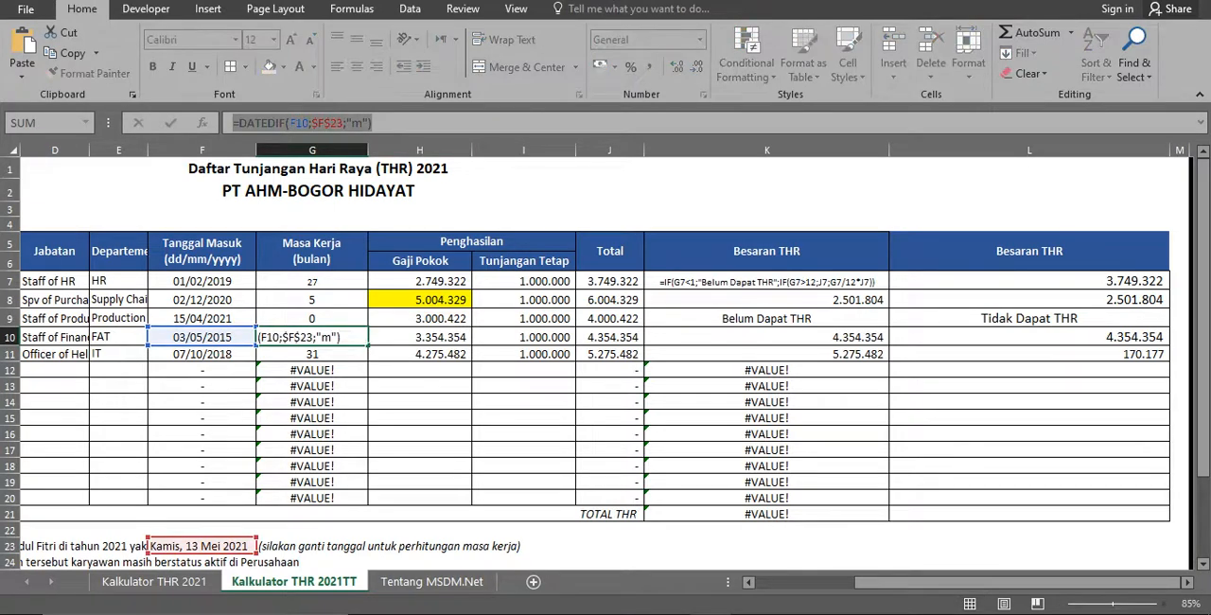
pyautogui.press('Escape')
pyautogui.press('Return')
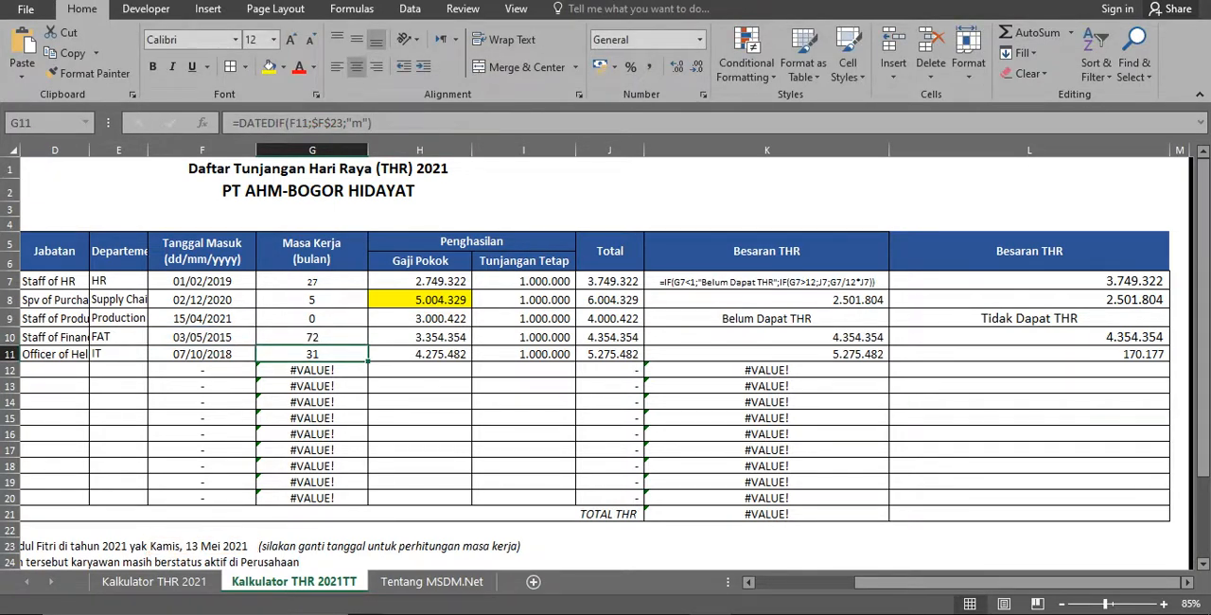
pyautogui.click(313, 226)
pyautogui.hotkey('ctrl', 'v')
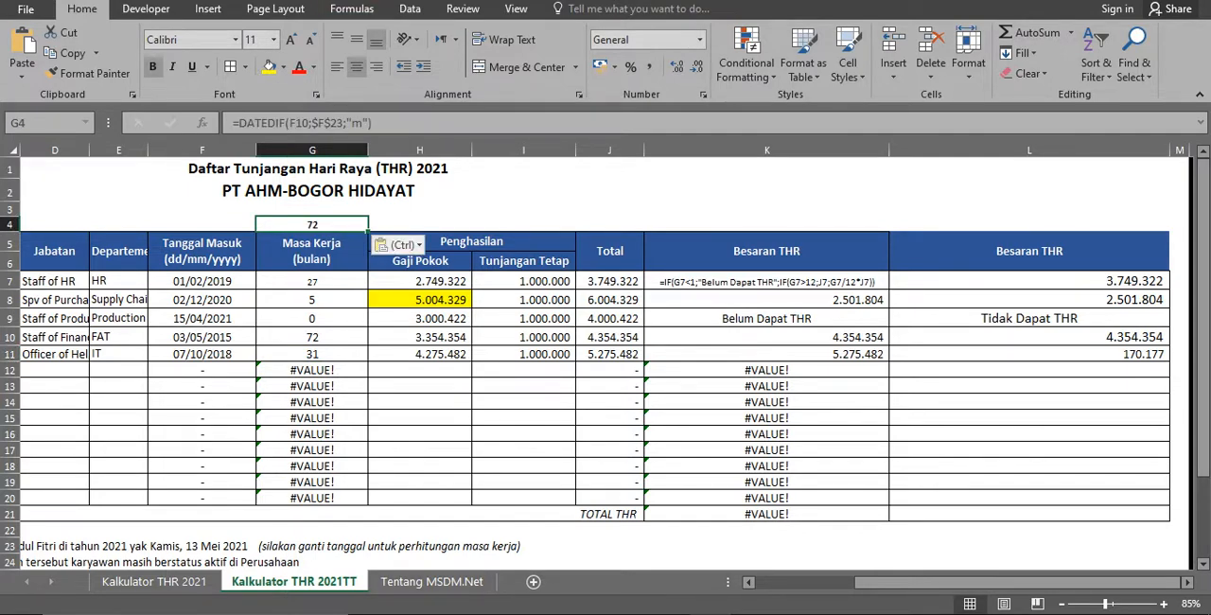
# - Change the DATEDIF unit in G4 to "y" so the formula counts years
pyautogui.press('F2')
pyautogui.click(373, 123)
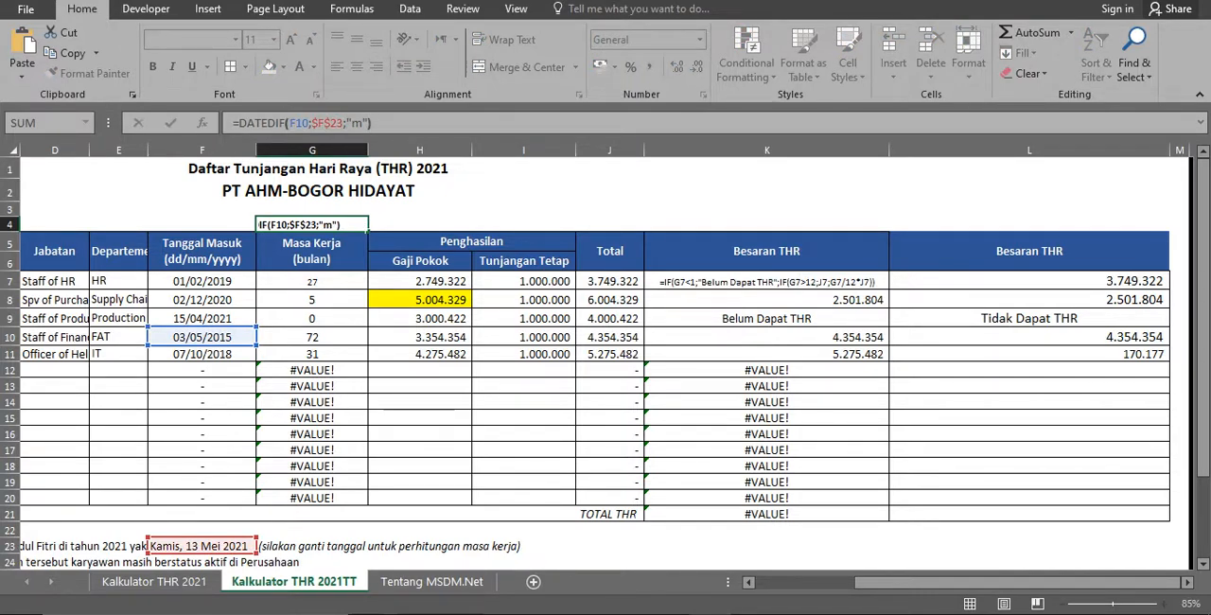
pyautogui.press('Left')
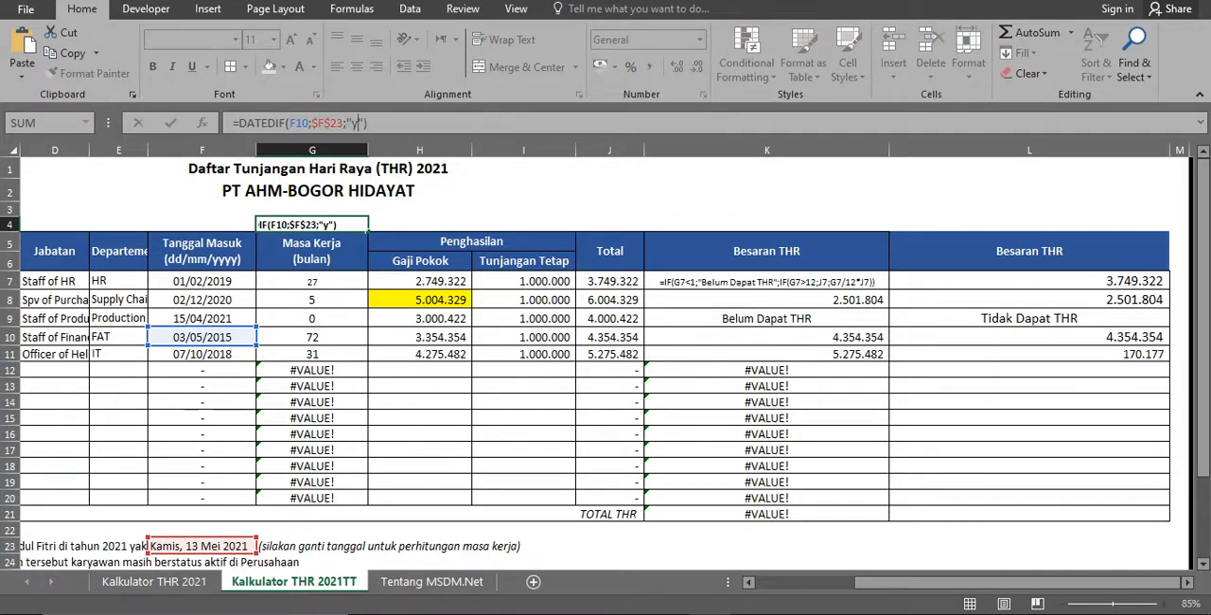
pyautogui.press('Return')
pyautogui.click(313, 225)
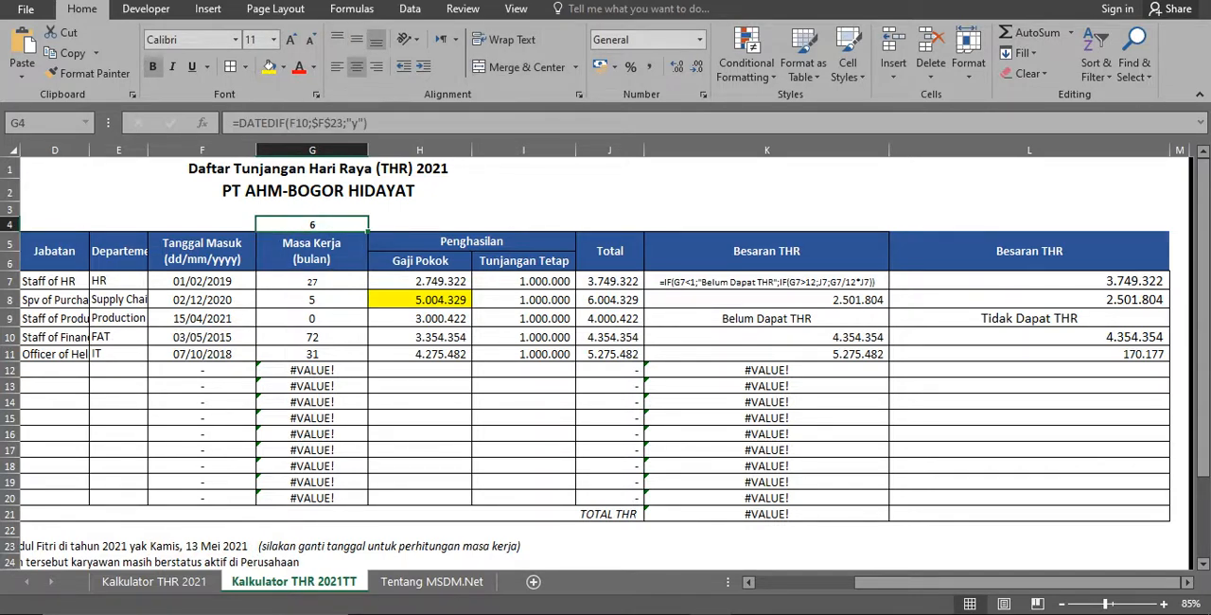
pyautogui.click(419, 337)
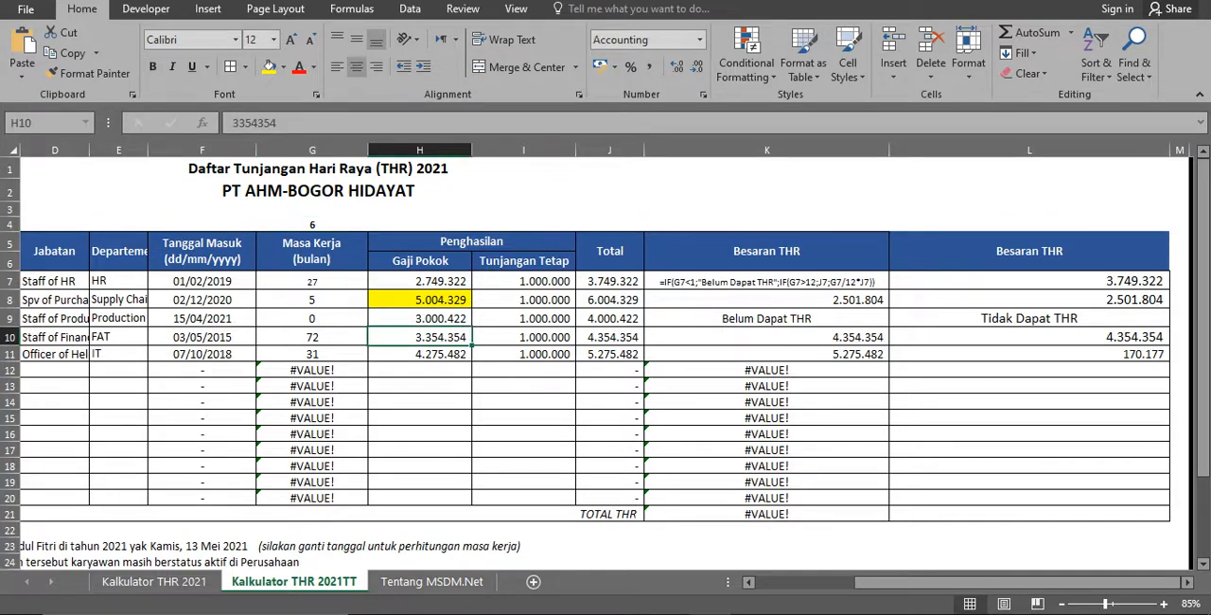
# - Fill the nested IF formula in the second Besaran THR column from L10 down into L11
pyautogui.click(524, 337)
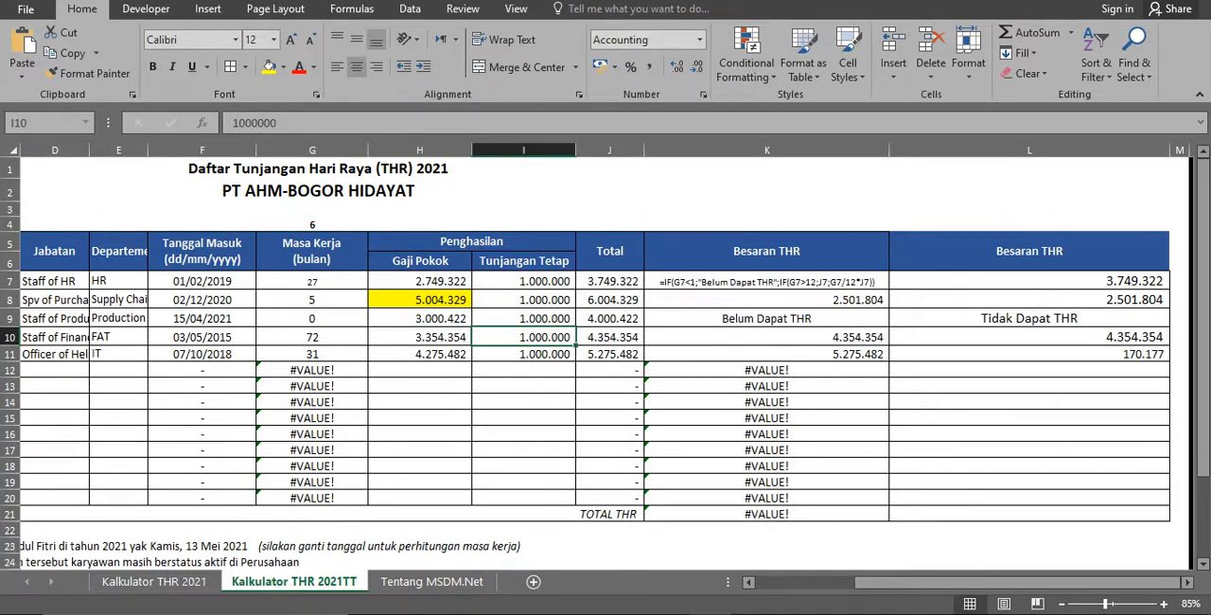
pyautogui.click(609, 337)
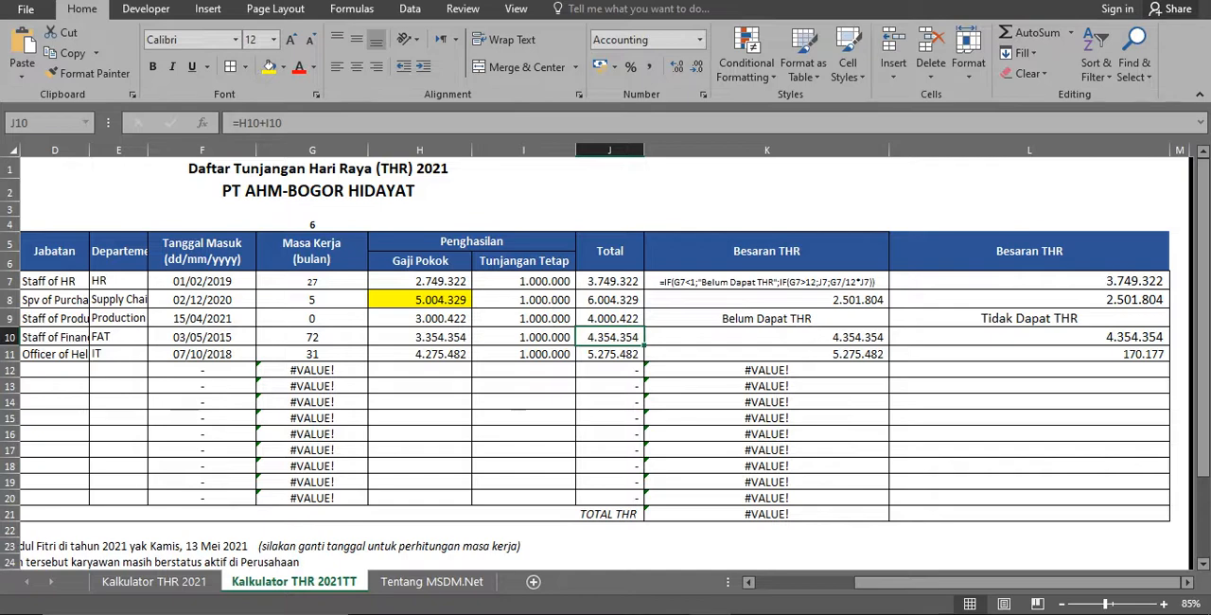
pyautogui.click(1029, 336)
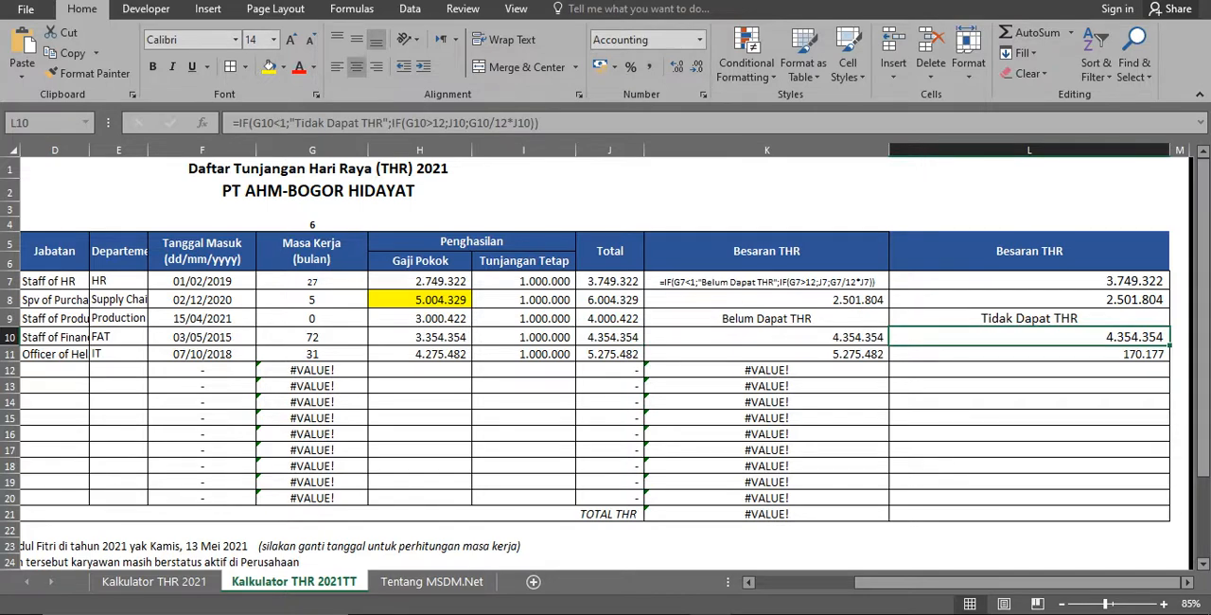
pyautogui.click(766, 337)
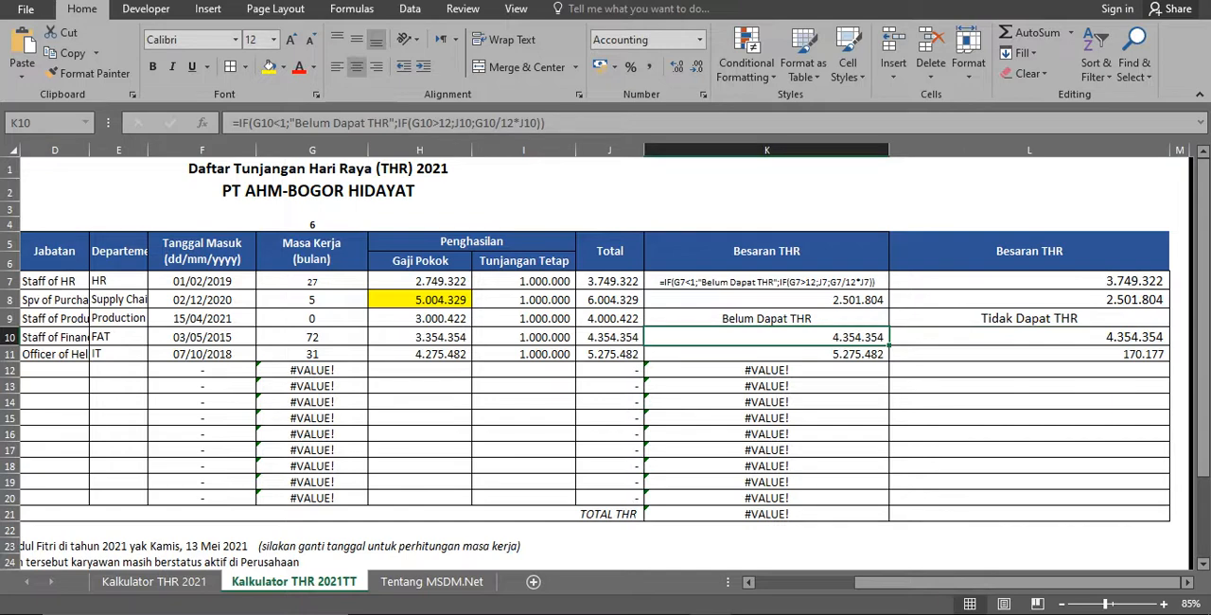
pyautogui.click(1029, 337)
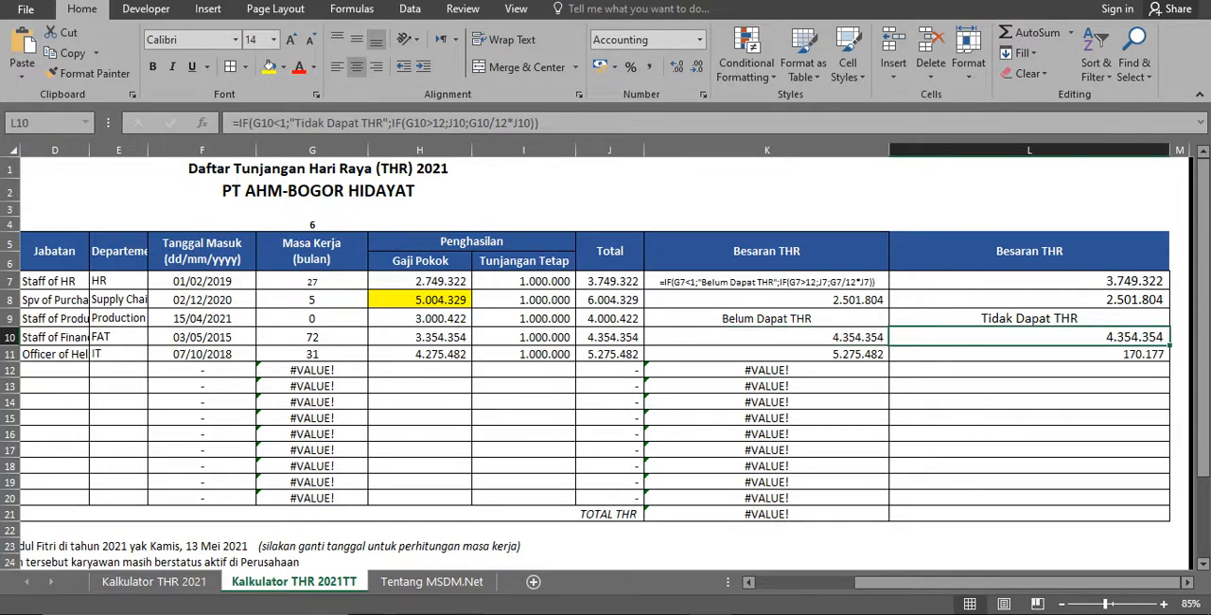
pyautogui.moveTo(1170, 346); pyautogui.dragTo(1170, 363)
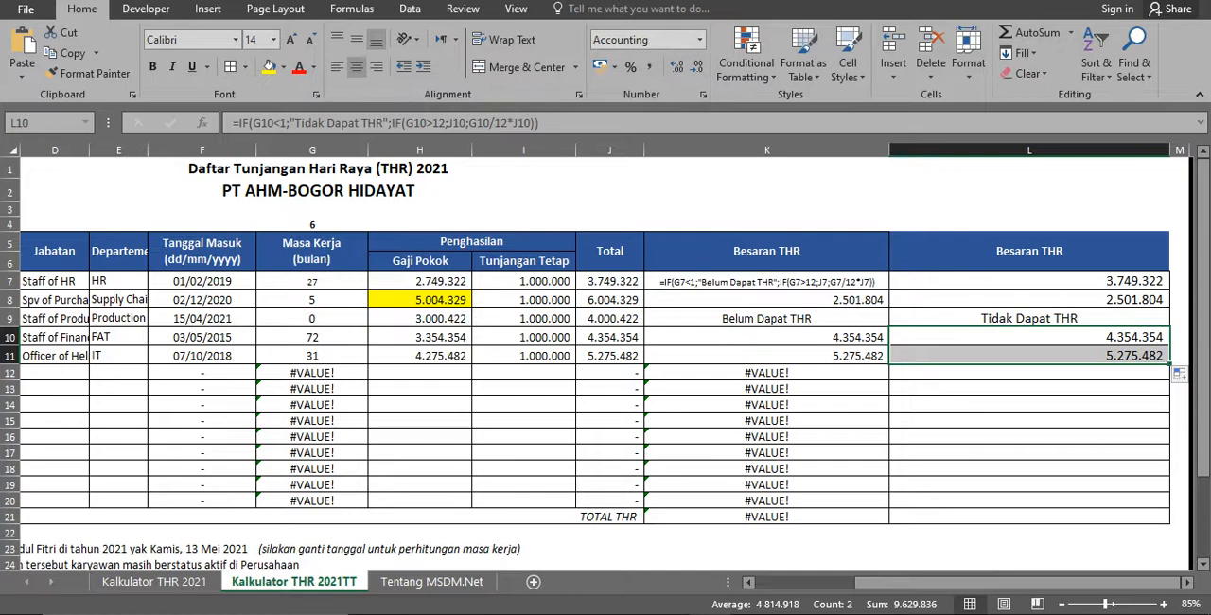
pyautogui.click(1030, 356)
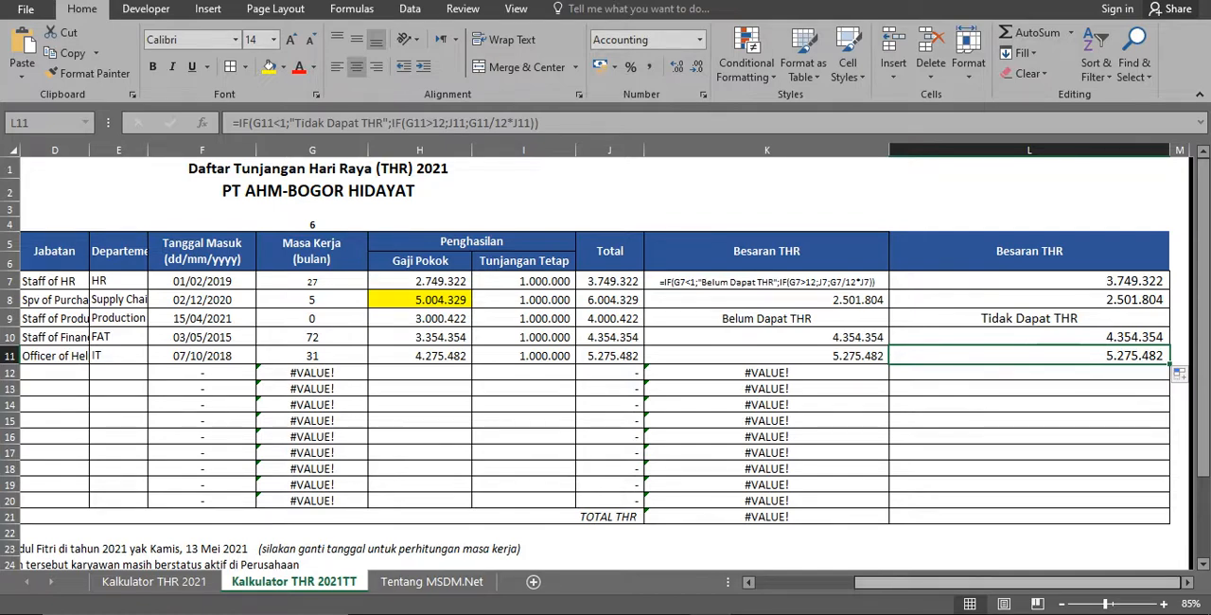
# - Narrow column L to fit its Besaran THR values and insert a new sheet column at M
pyautogui.hscroll(2, 605, 367)
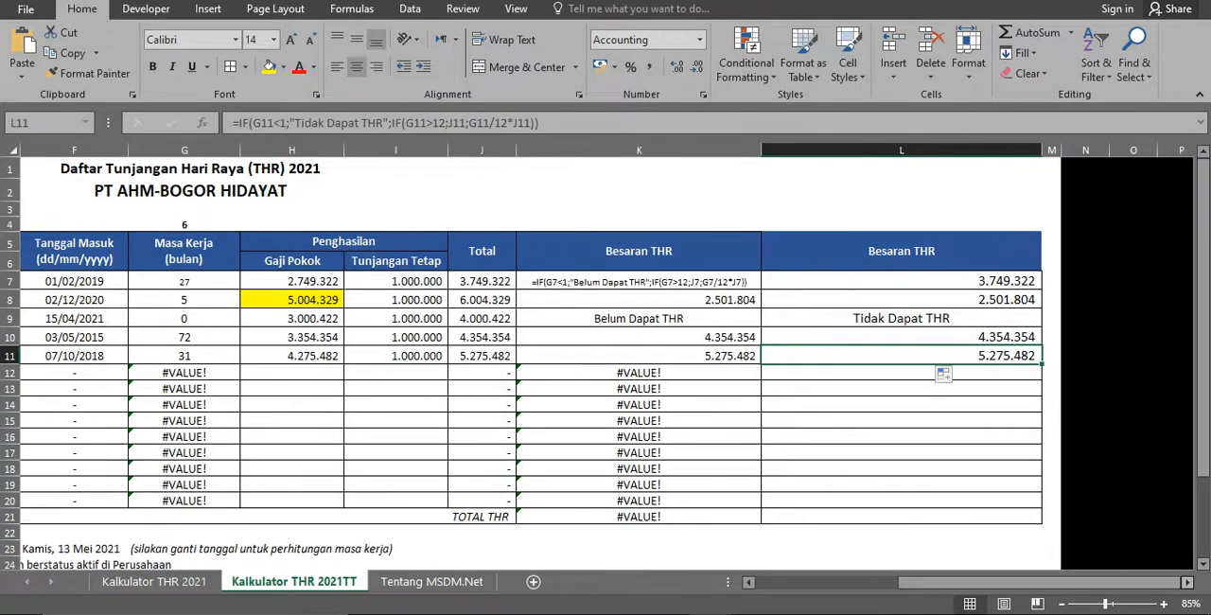
pyautogui.hscroll(2, 606, 366)
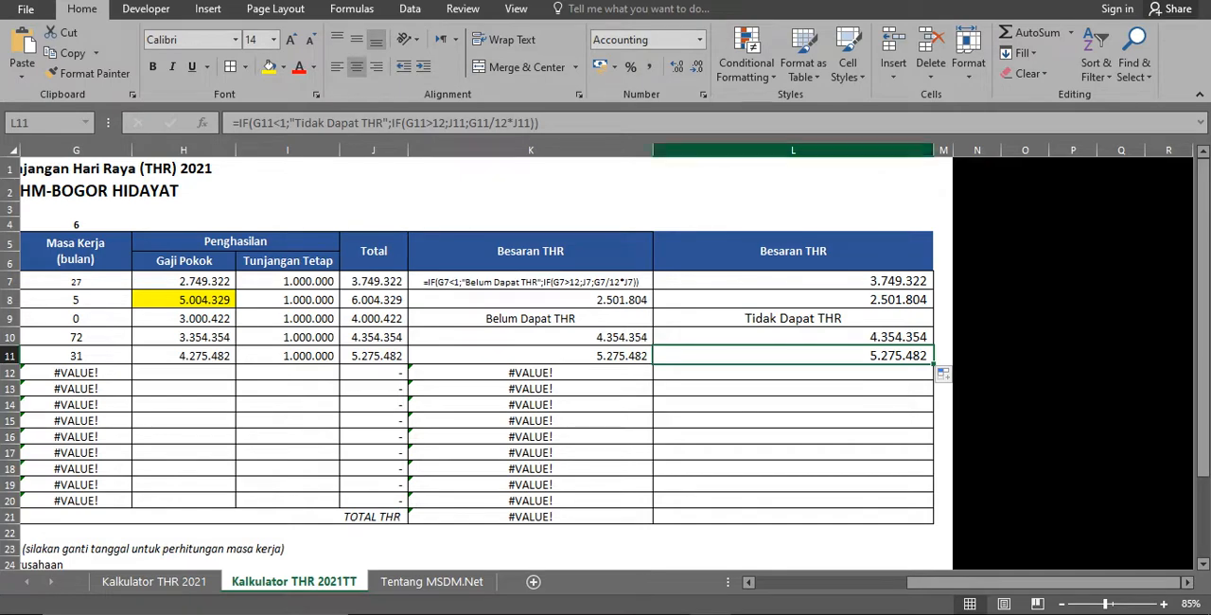
pyautogui.moveTo(933, 150); pyautogui.dragTo(764, 149)
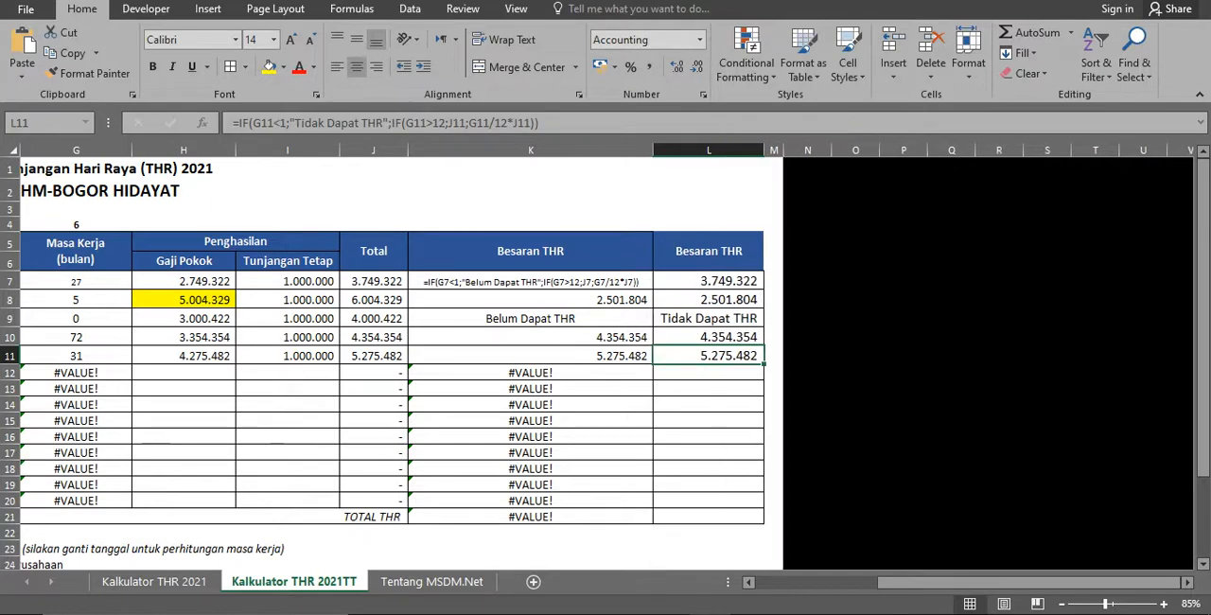
pyautogui.click(773, 149)
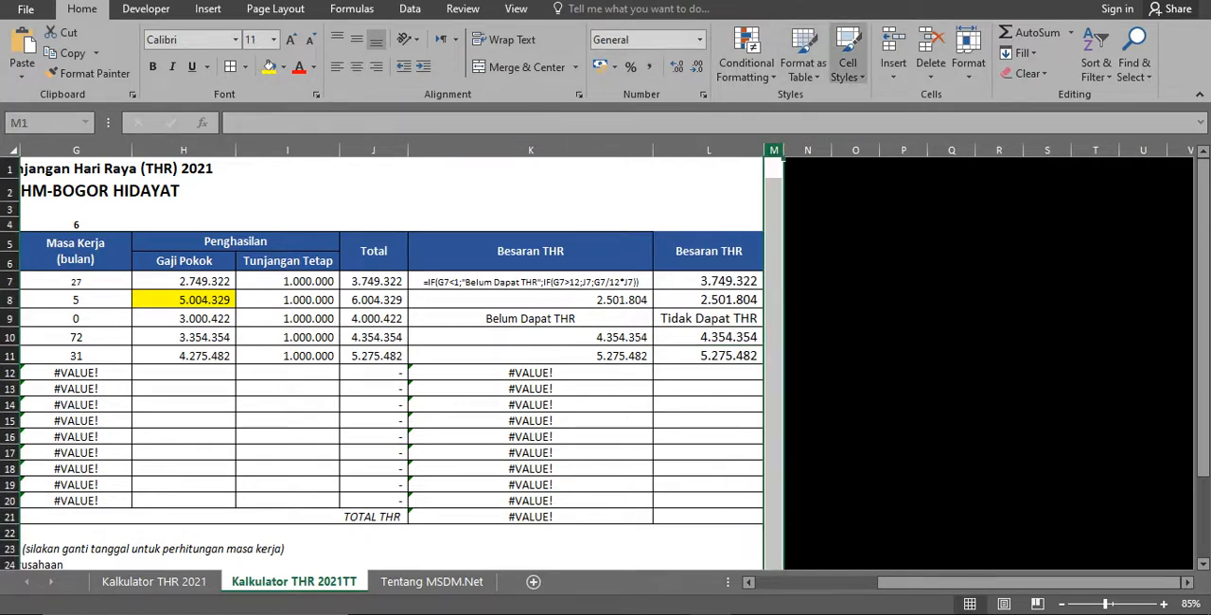
pyautogui.click(893, 72)
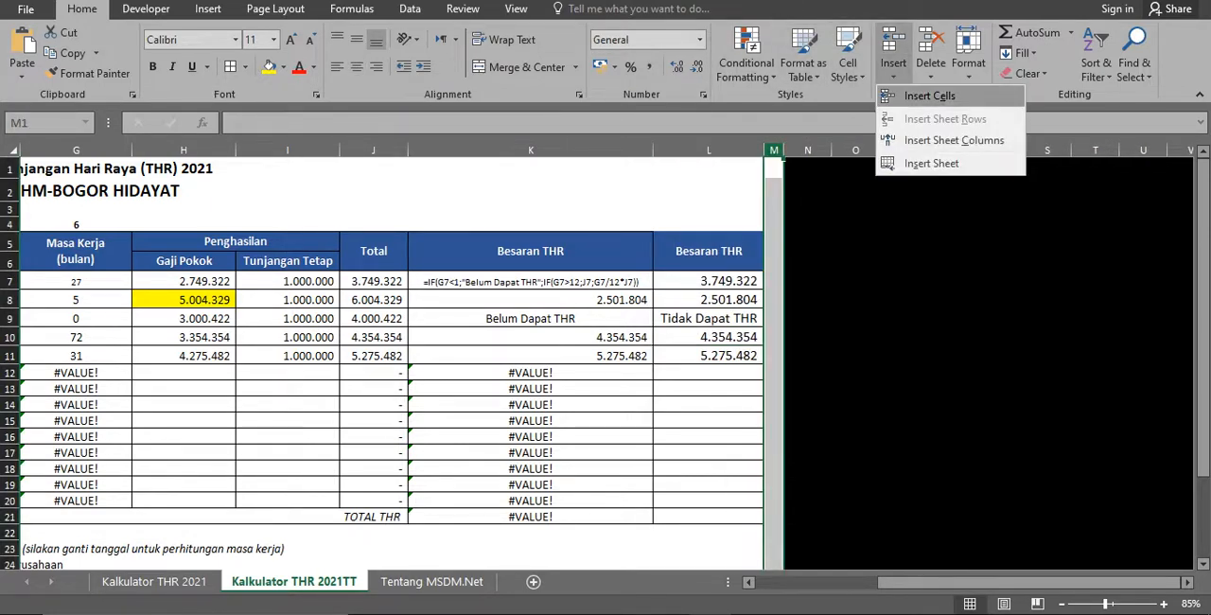
pyautogui.click(954, 140)
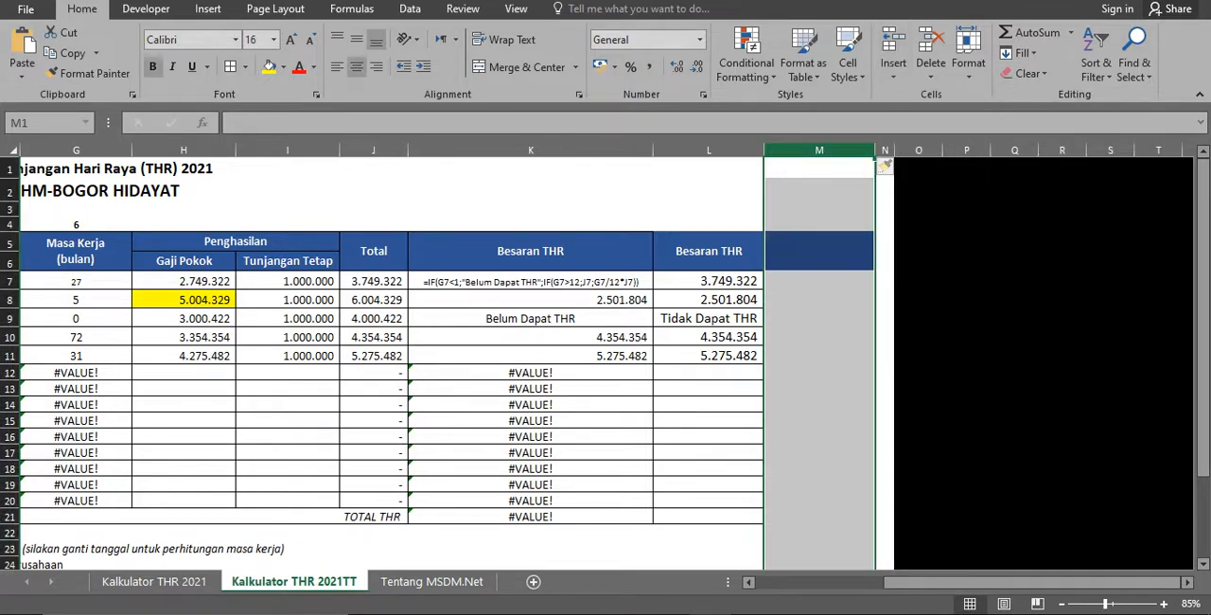
# - Enter the formula =L7/G7 in M7 to divide Besaran THR by Masa Kerja
pyautogui.click(819, 281)
pyautogui.write('=')
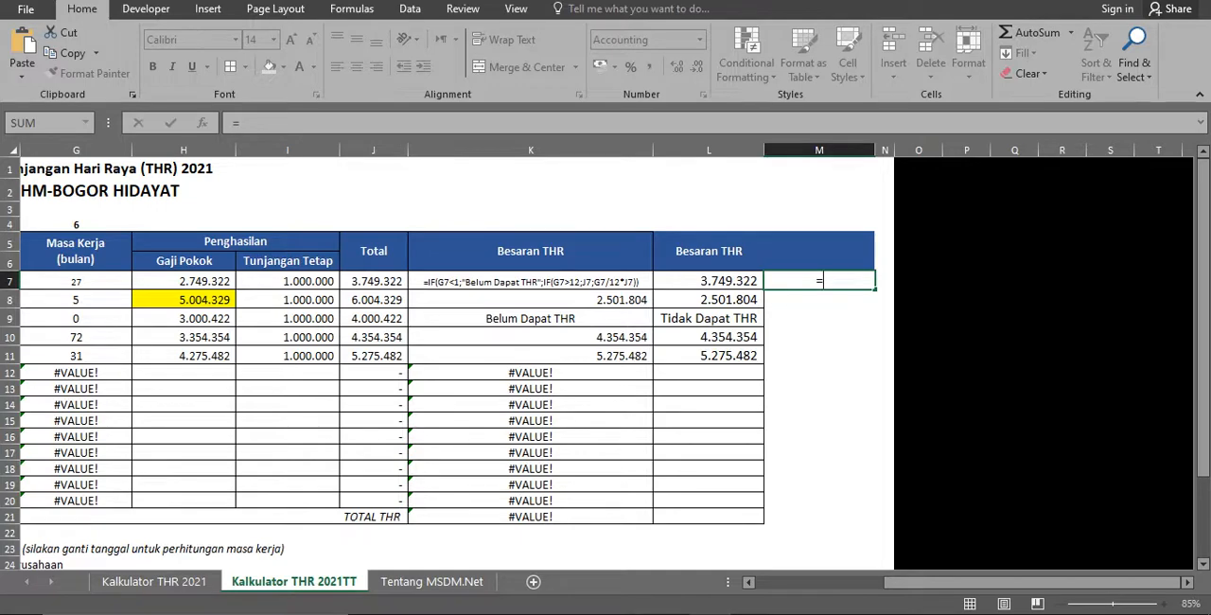
pyautogui.write('/')
pyautogui.press('BackSpace')
pyautogui.press('Left')
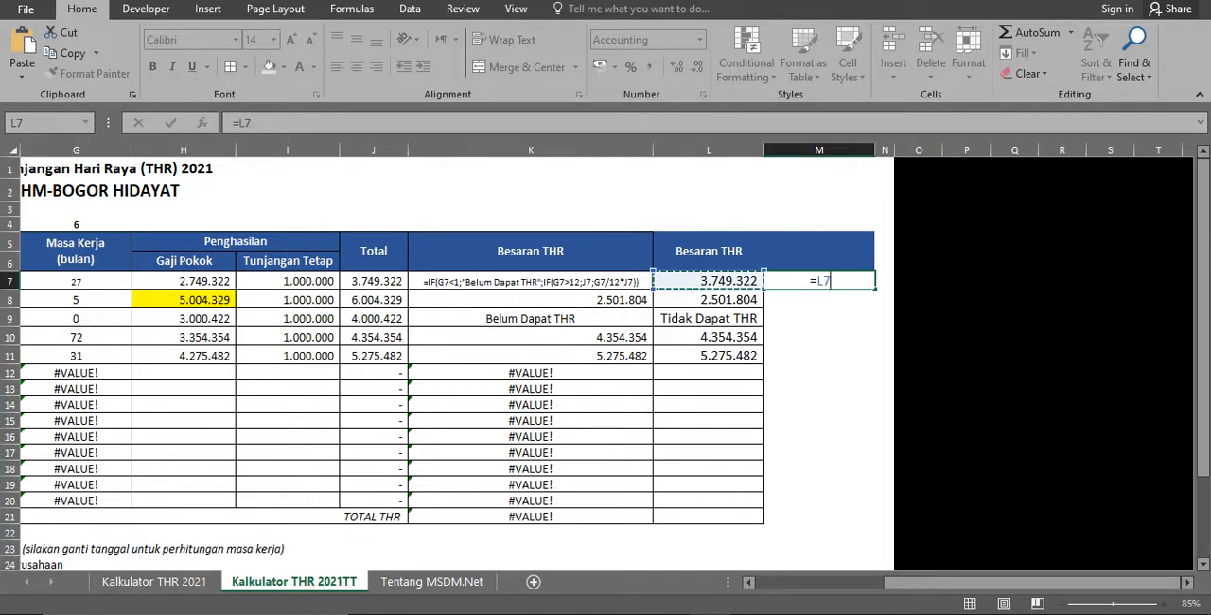
pyautogui.write('/')
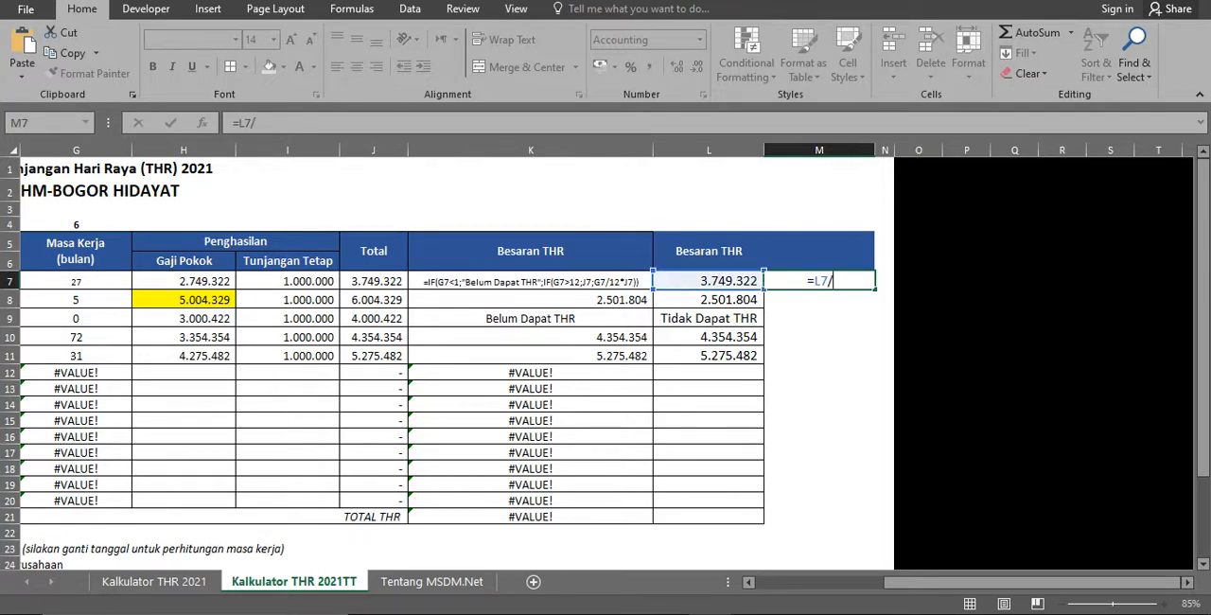
pyautogui.click(76, 282)
pyautogui.press('Return')
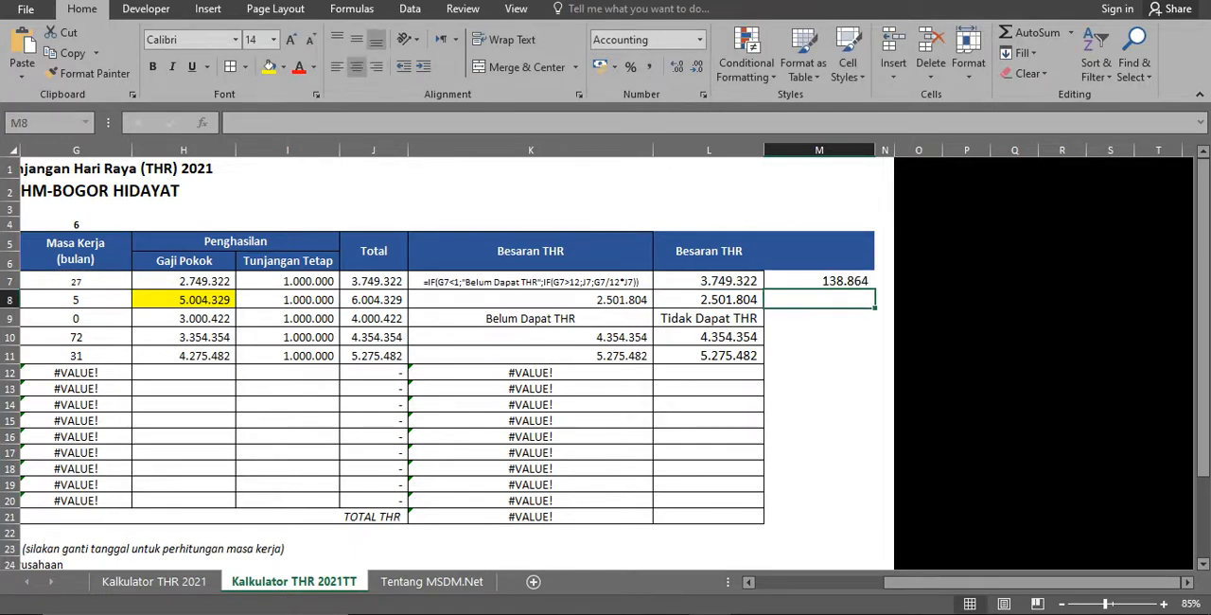
# - Fill the Besaran THR per month formula from M7 down into M8
pyautogui.click(819, 281)
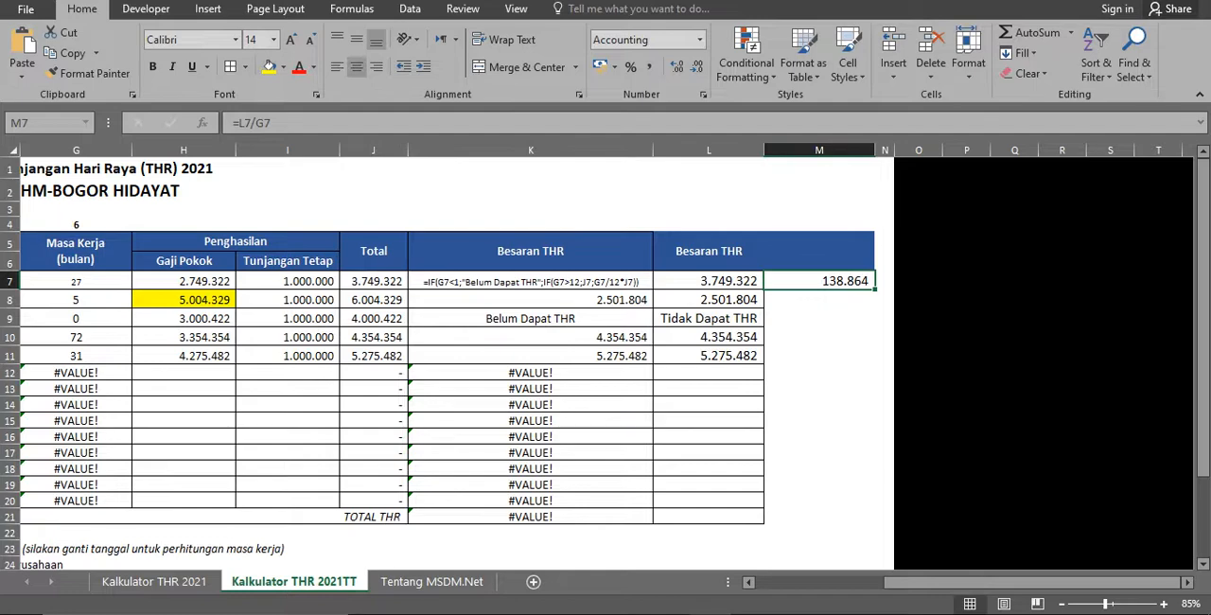
pyautogui.click(76, 281)
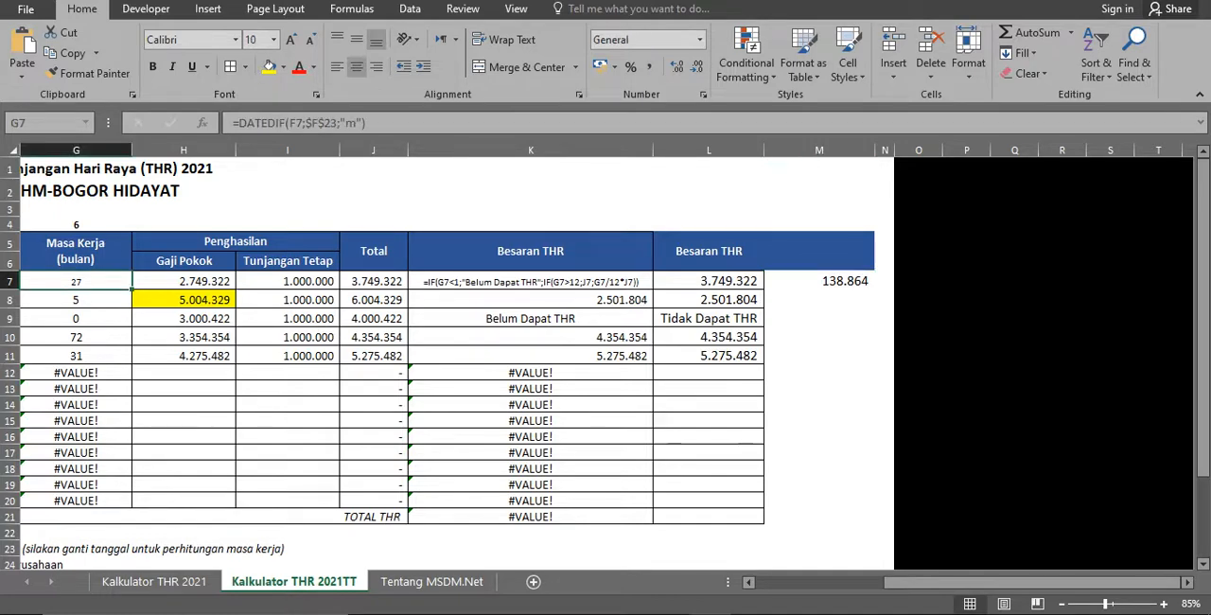
pyautogui.click(374, 281)
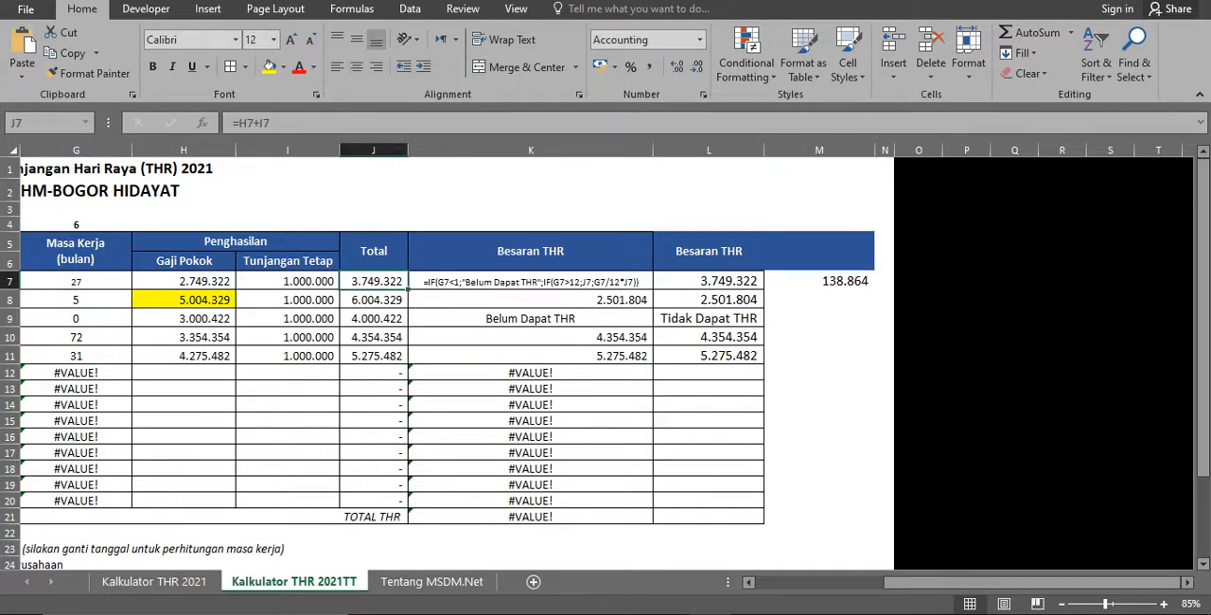
pyautogui.click(76, 281)
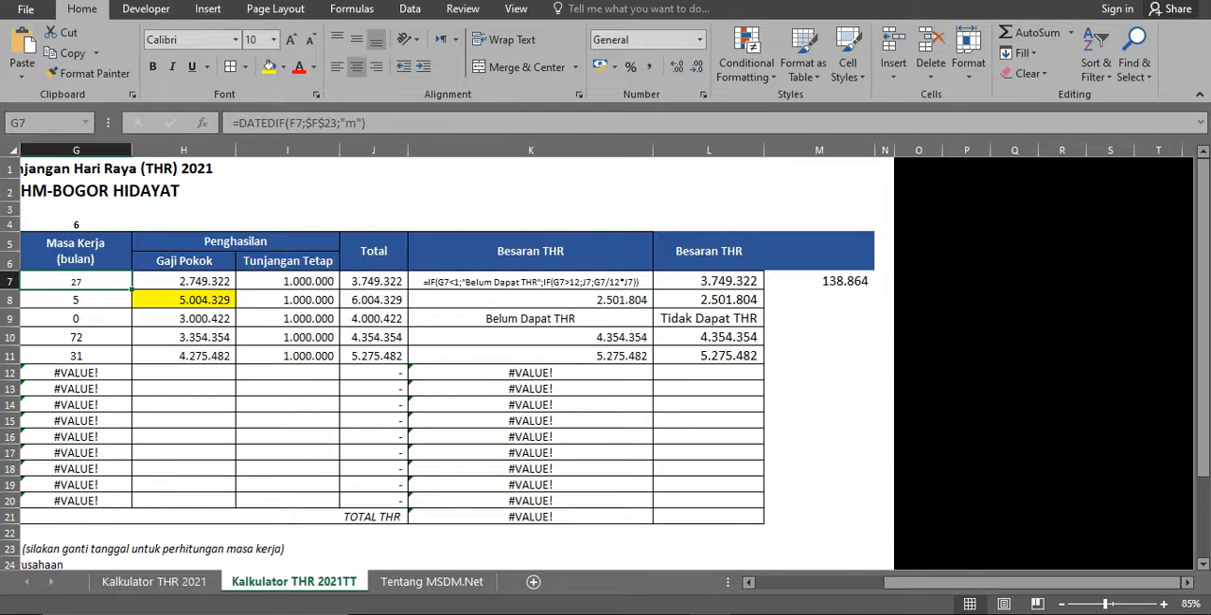
pyautogui.click(819, 281)
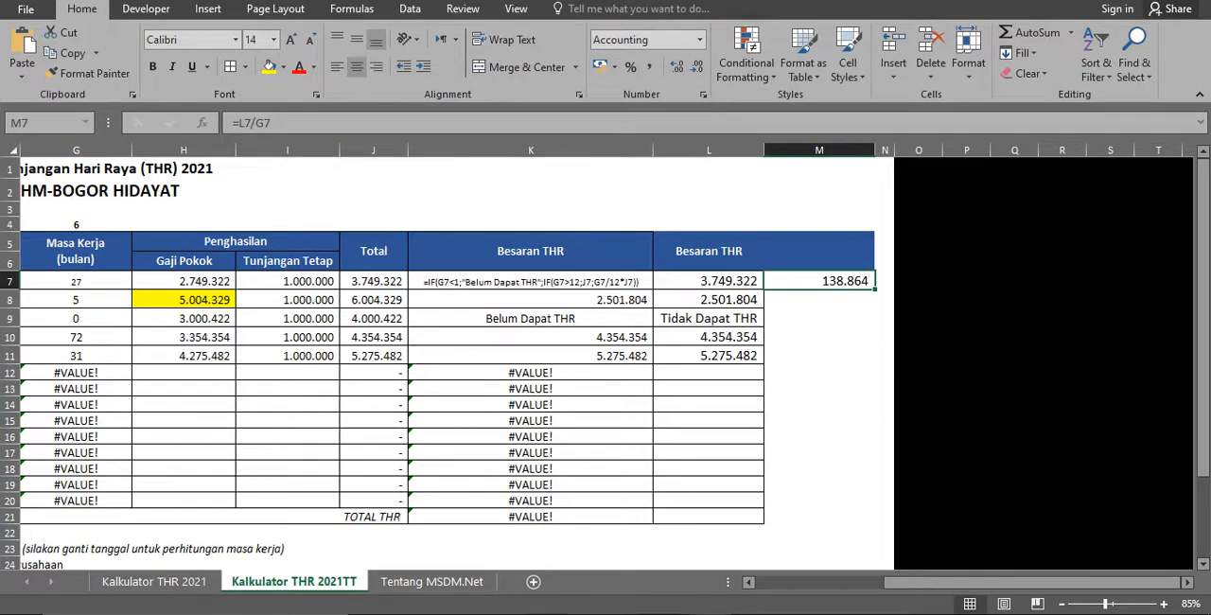
pyautogui.moveTo(875, 290); pyautogui.dragTo(875, 305)
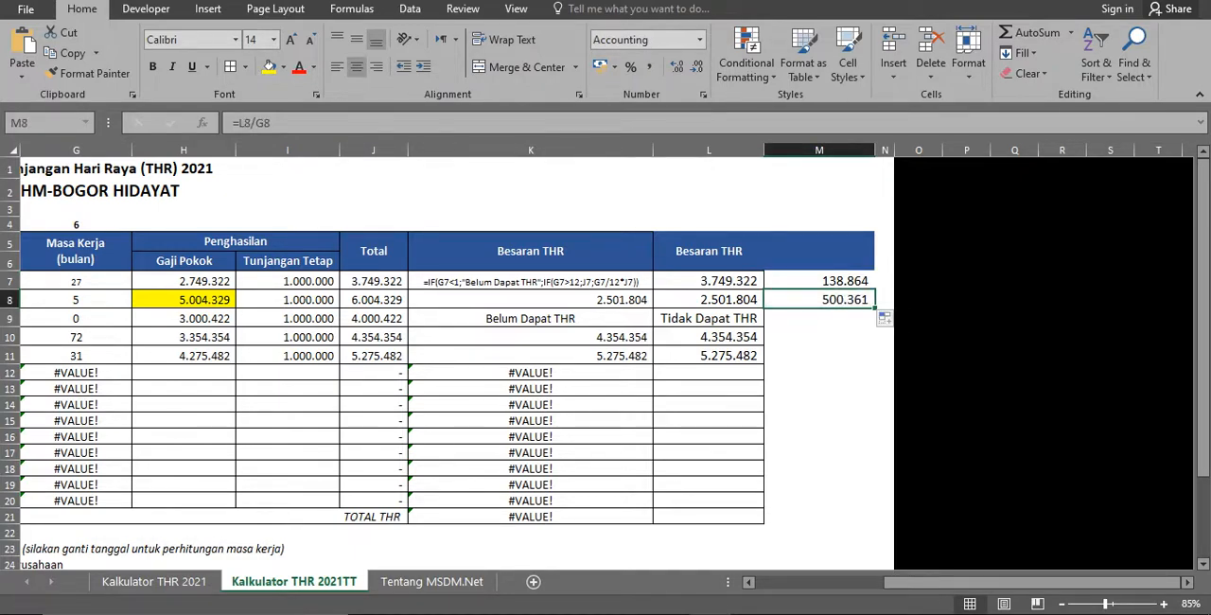
pyautogui.moveTo(875, 305)
pyautogui.mouseDown()
pyautogui.moveTo(875, 323)
pyautogui.moveTo(872, 296)
pyautogui.moveTo(875, 305)
pyautogui.mouseUp()
# - Compare Masa Kerja in G8 and Besaran THR in L8 with the division formula in M8
pyautogui.click(76, 300)
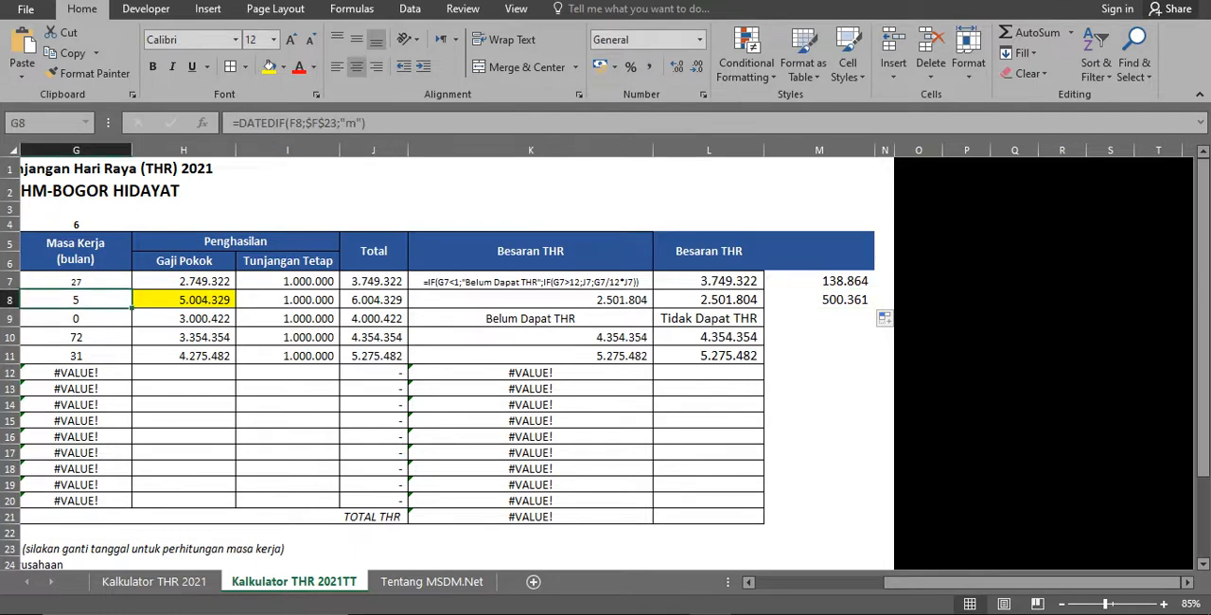
pyautogui.click(709, 319)
pyautogui.click(709, 300)
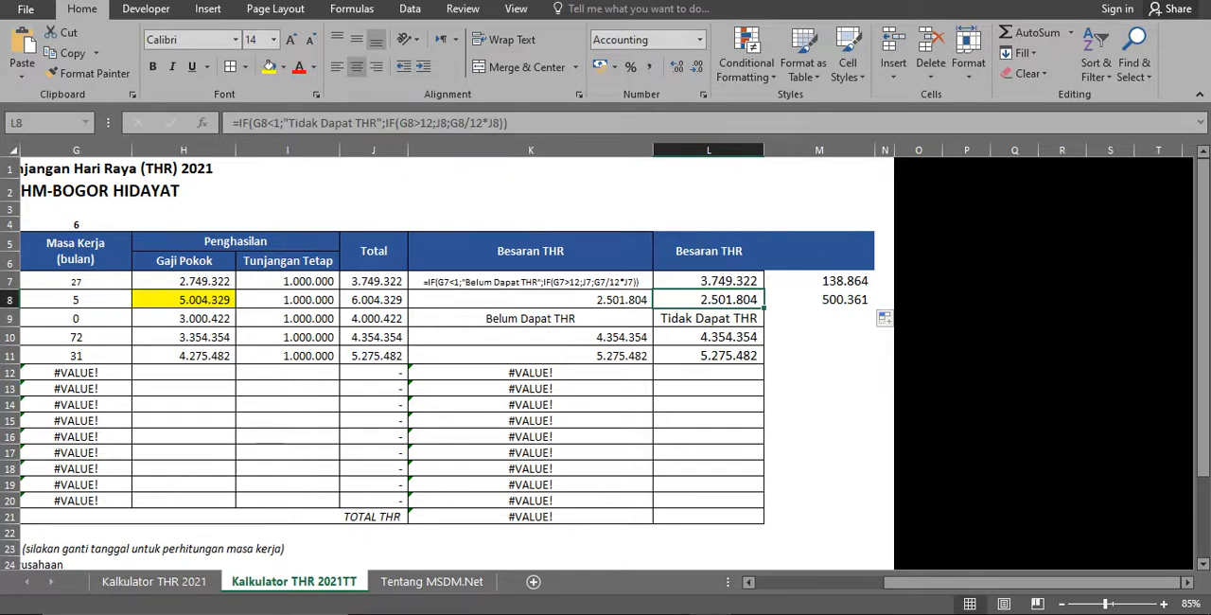
pyautogui.click(819, 300)
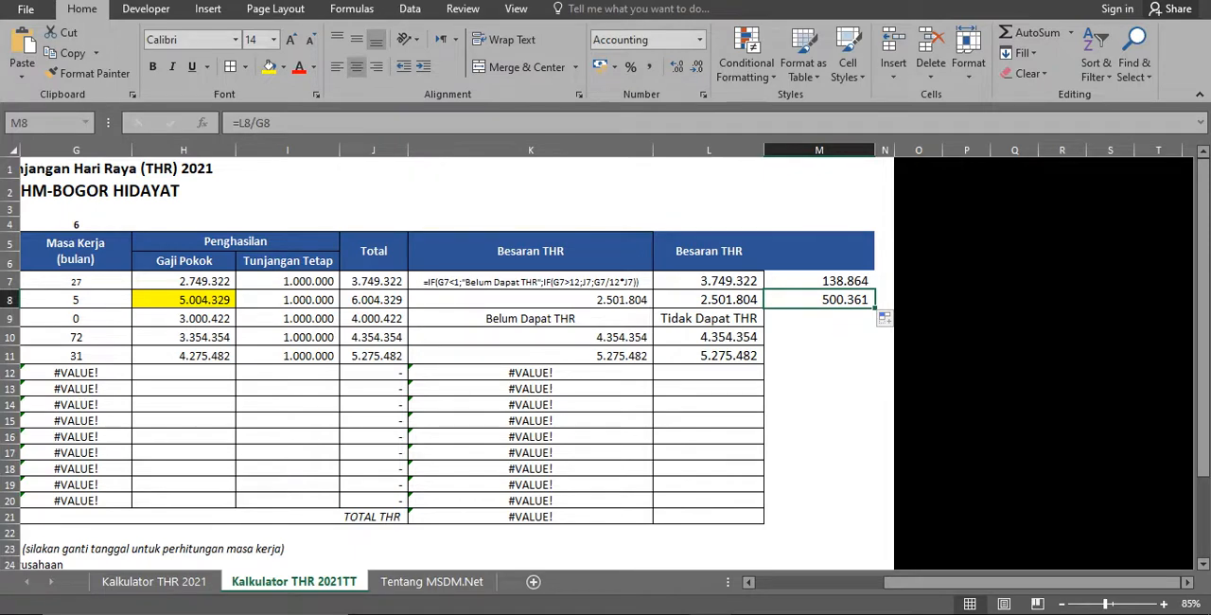
pyautogui.moveTo(1041, 582); pyautogui.dragTo(914, 582)
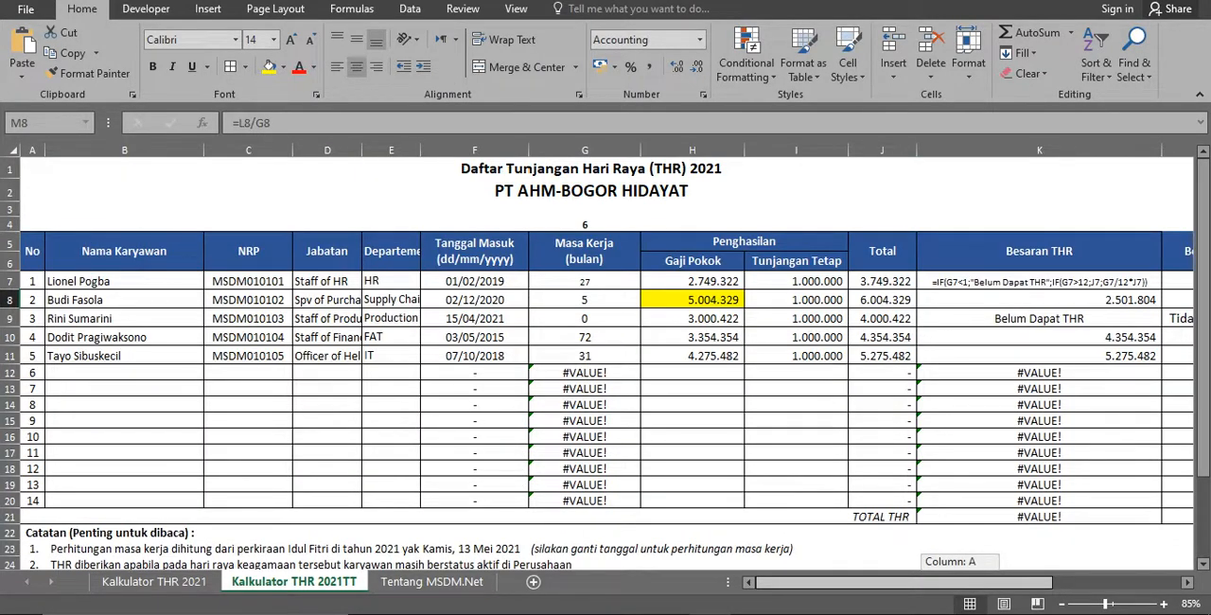
pyautogui.moveTo(913, 582); pyautogui.dragTo(1041, 582)
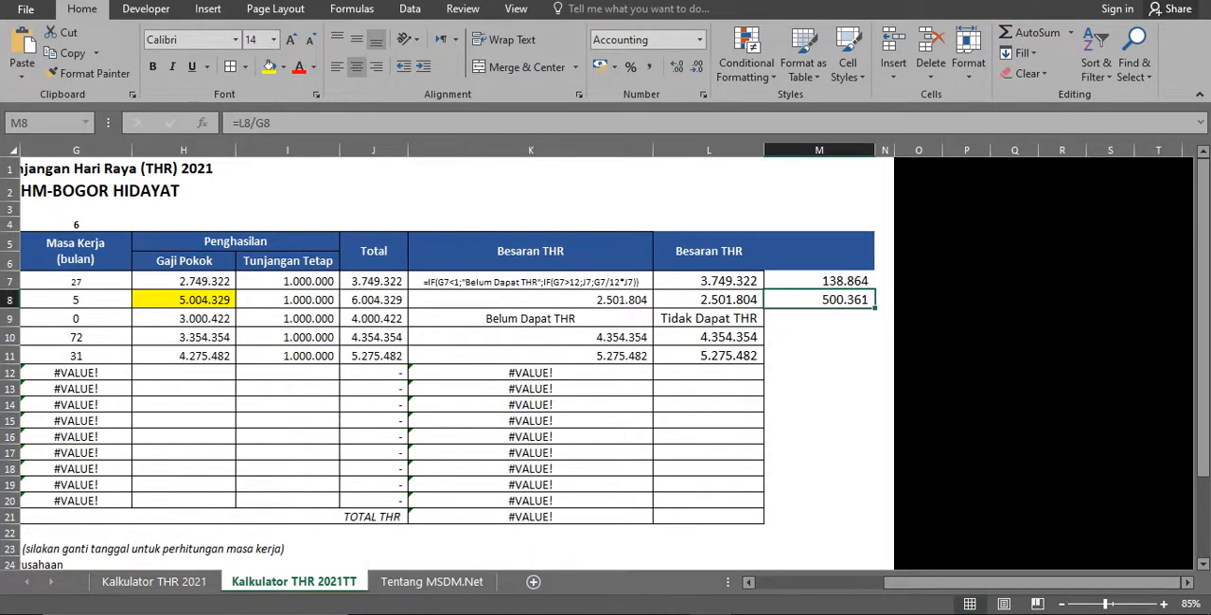
# - Fill the division formula from M8 down through M10 and check which cells M9 references
pyautogui.moveTo(875, 308)
pyautogui.mouseDown()
pyautogui.moveTo(872, 337)
pyautogui.moveTo(872, 304)
pyautogui.moveTo(872, 320)
pyautogui.mouseUp()
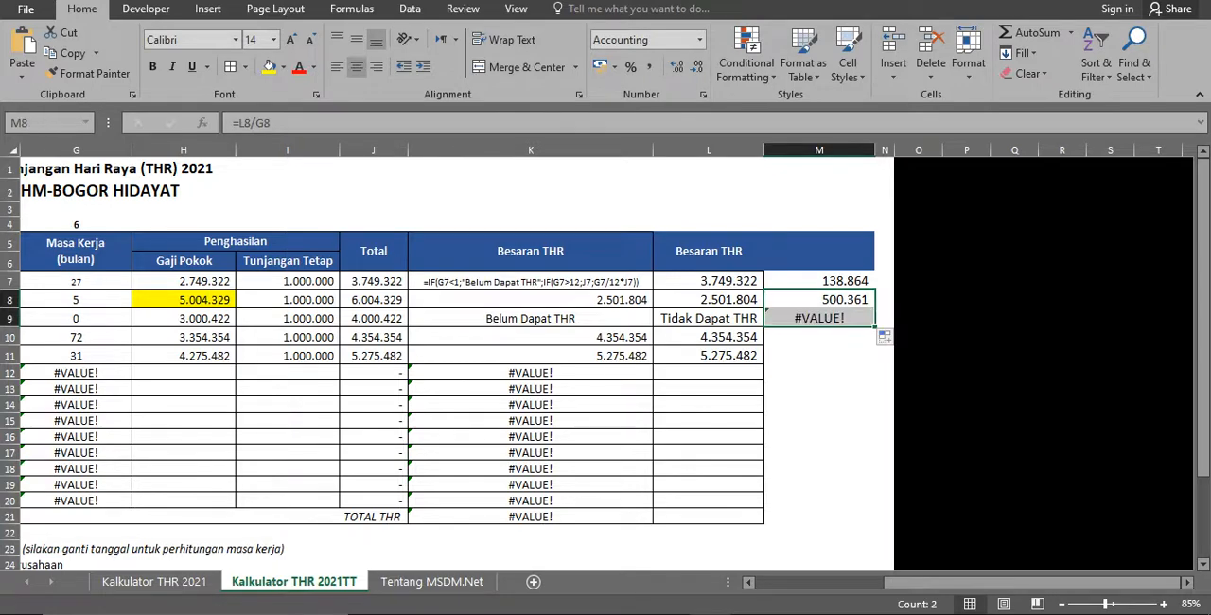
pyautogui.click(820, 319)
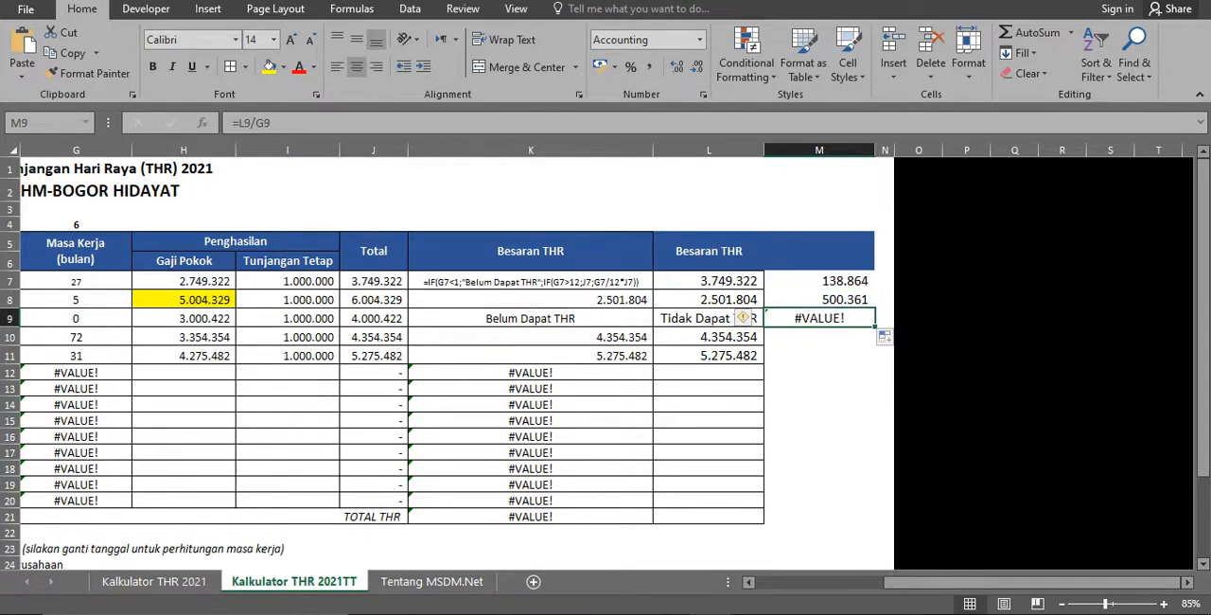
pyautogui.press('F2')
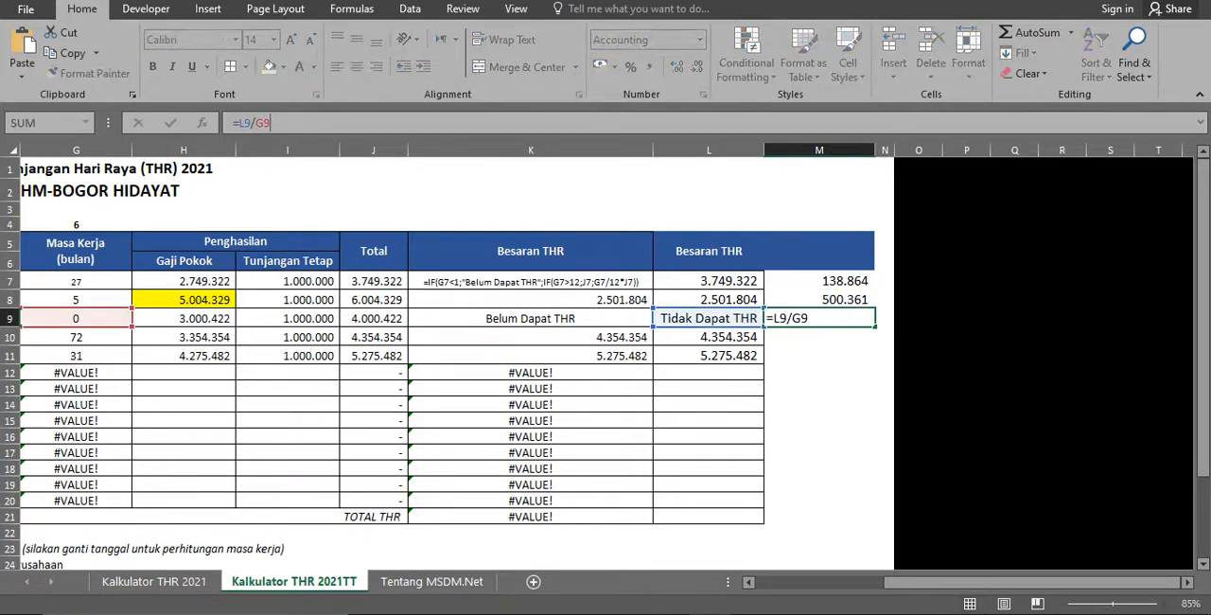
pyautogui.press('Return')
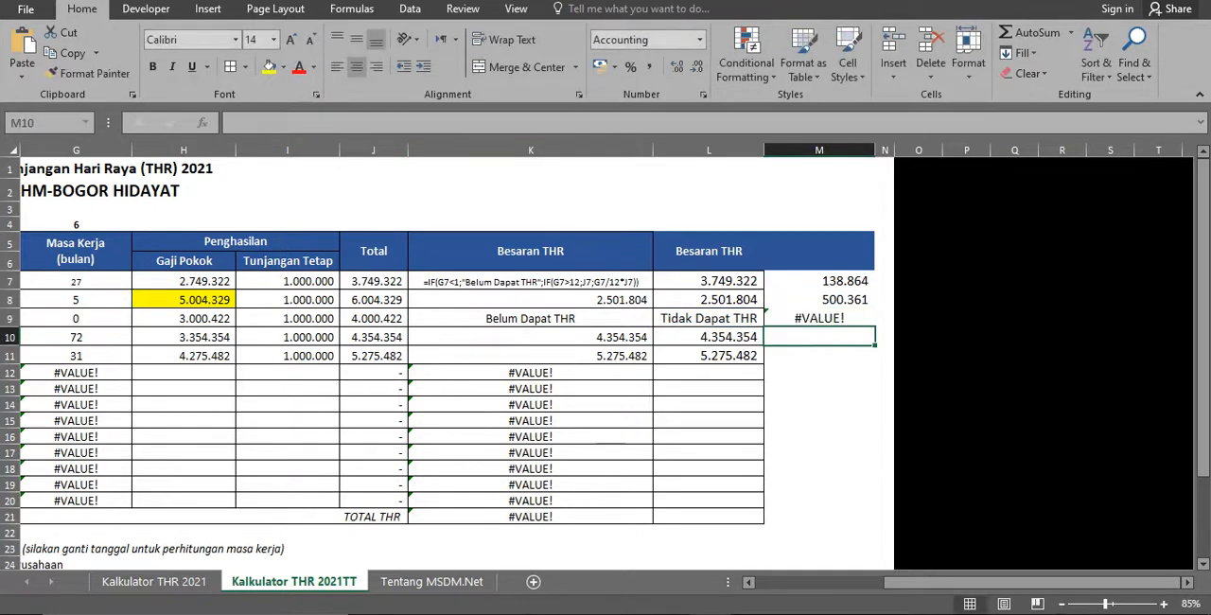
pyautogui.press('Up')
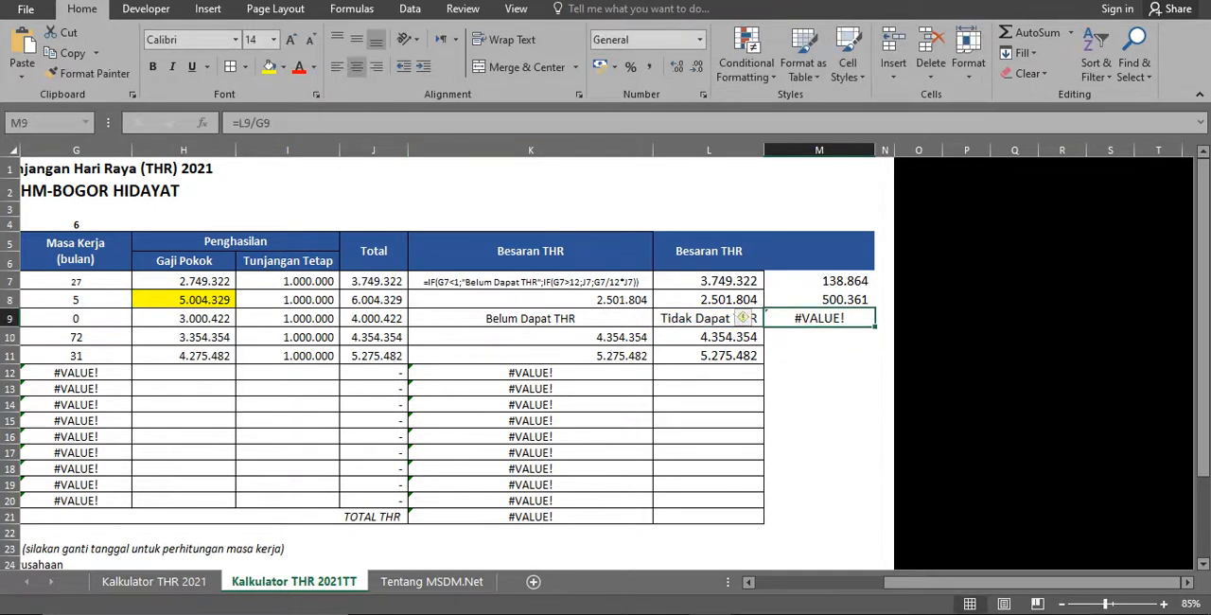
pyautogui.moveTo(875, 326); pyautogui.dragTo(875, 346)
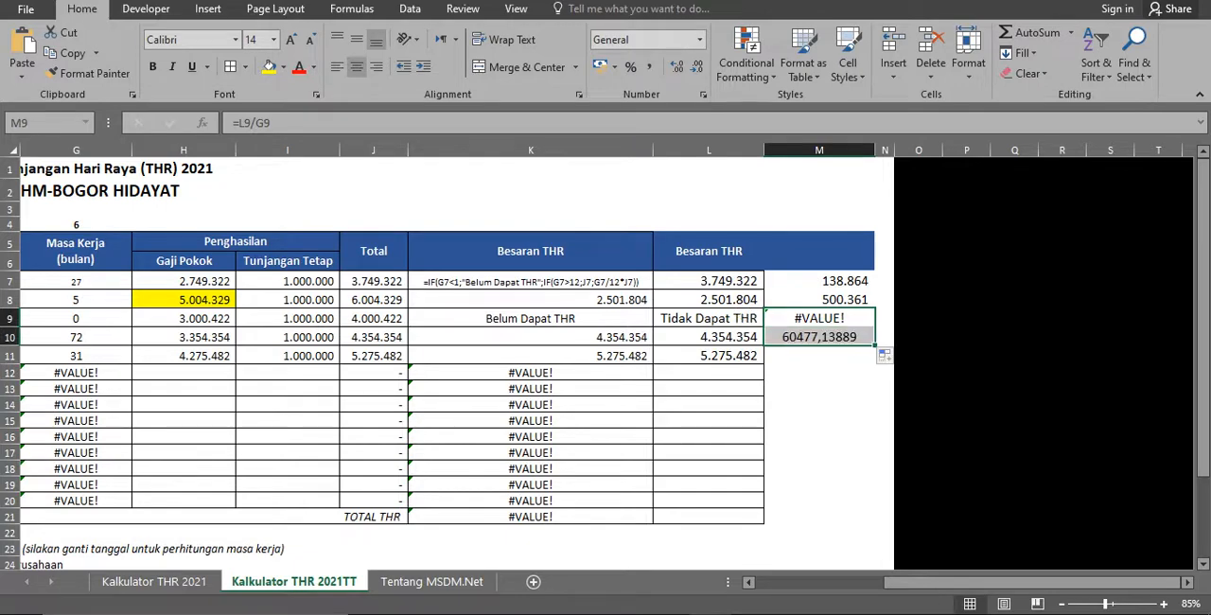
pyautogui.click(819, 319)
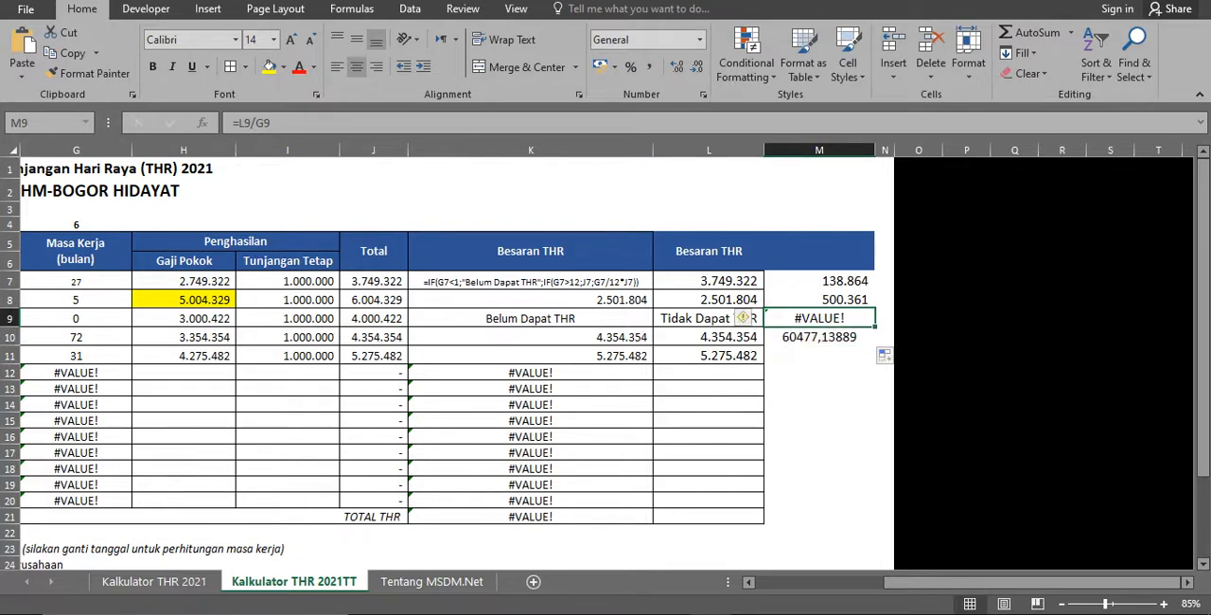
# - Format the division result in M10 in Accounting style with a thousands separator and two decimals
pyautogui.click(820, 337)
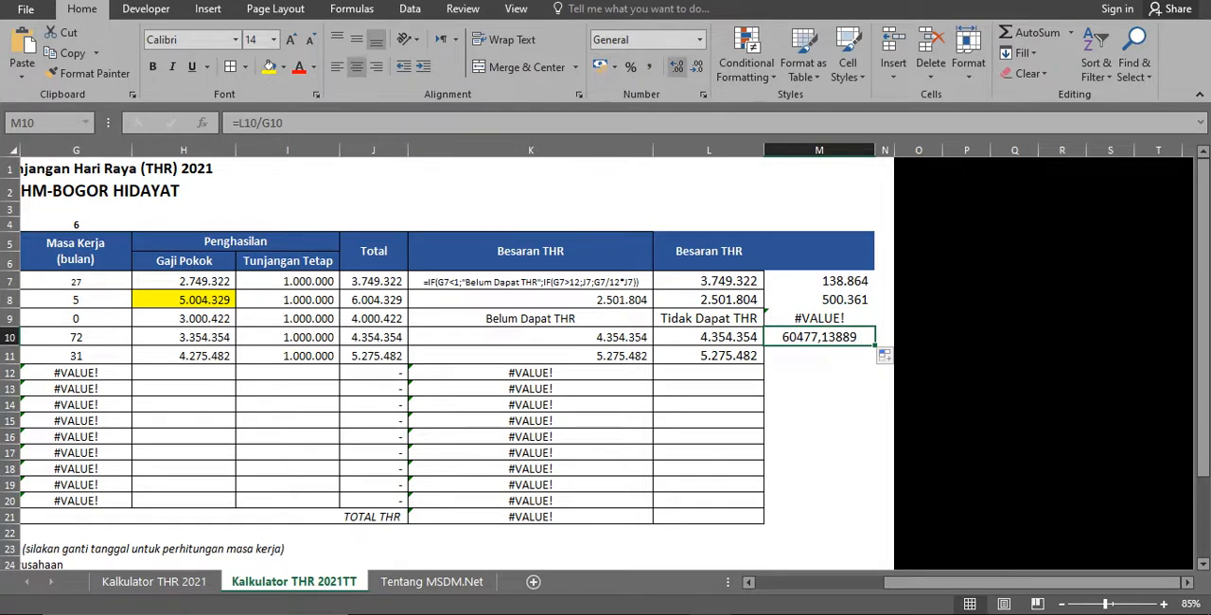
pyautogui.click(698, 68)
pyautogui.click(697, 68)
pyautogui.click(697, 68)
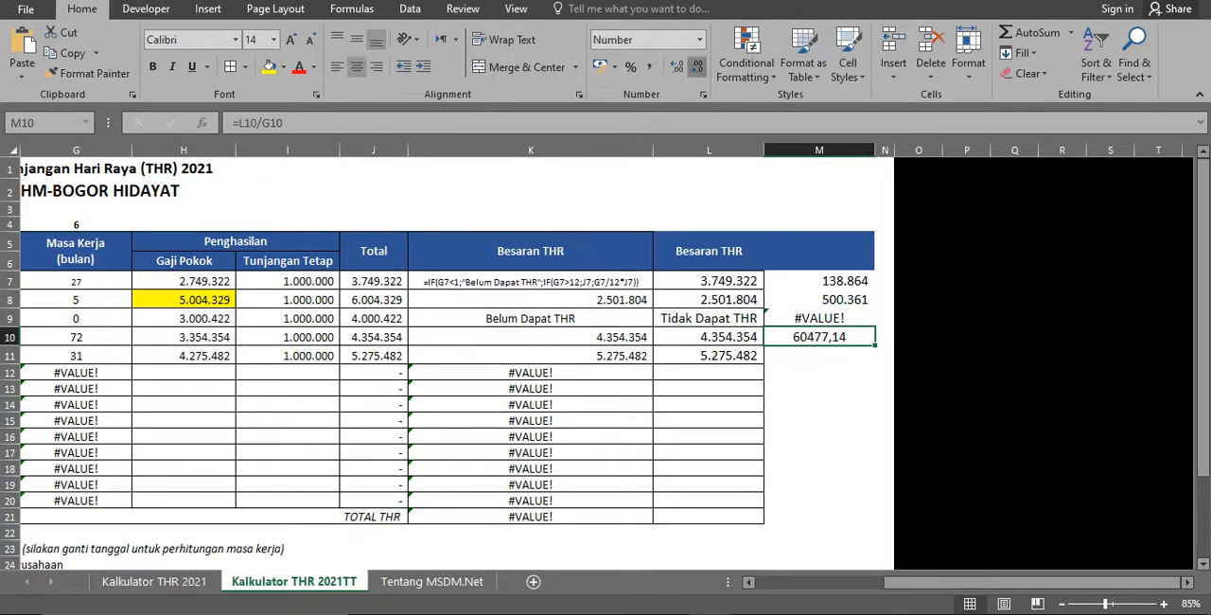
pyautogui.click(697, 68)
pyautogui.click(698, 68)
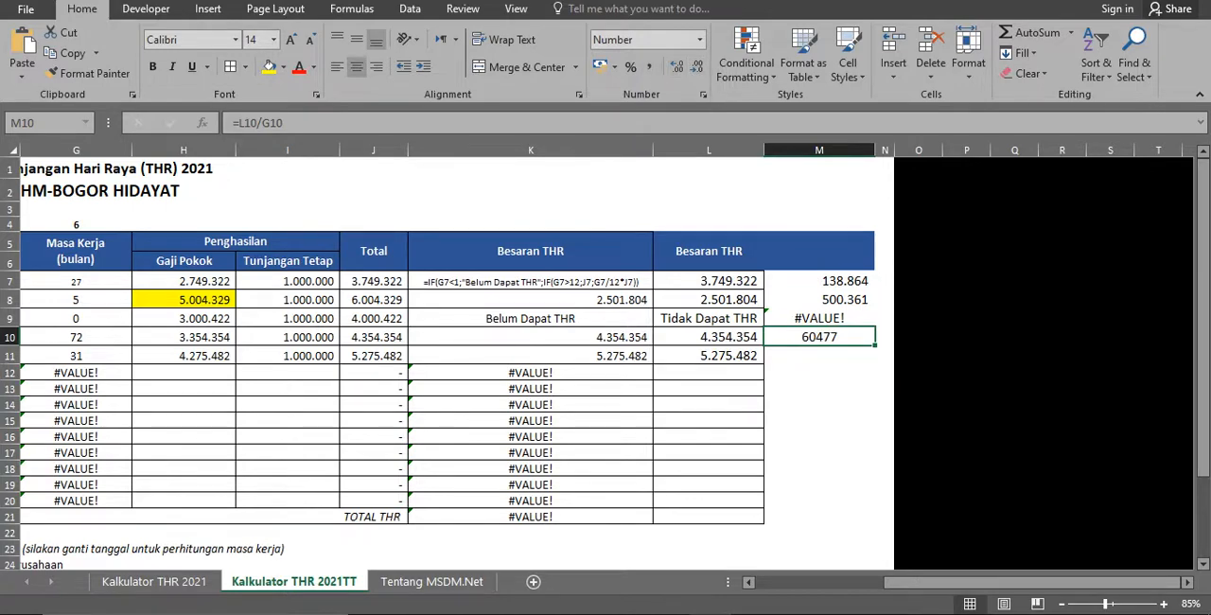
pyautogui.click(677, 68)
pyautogui.click(677, 68)
pyautogui.click(676, 68)
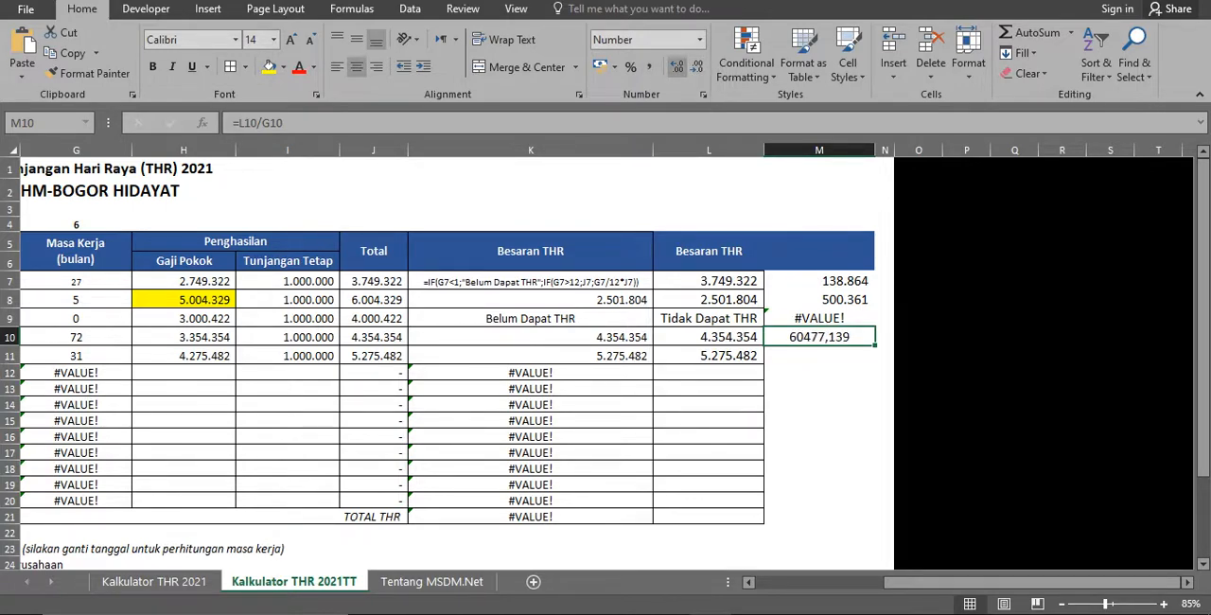
pyautogui.click(649, 67)
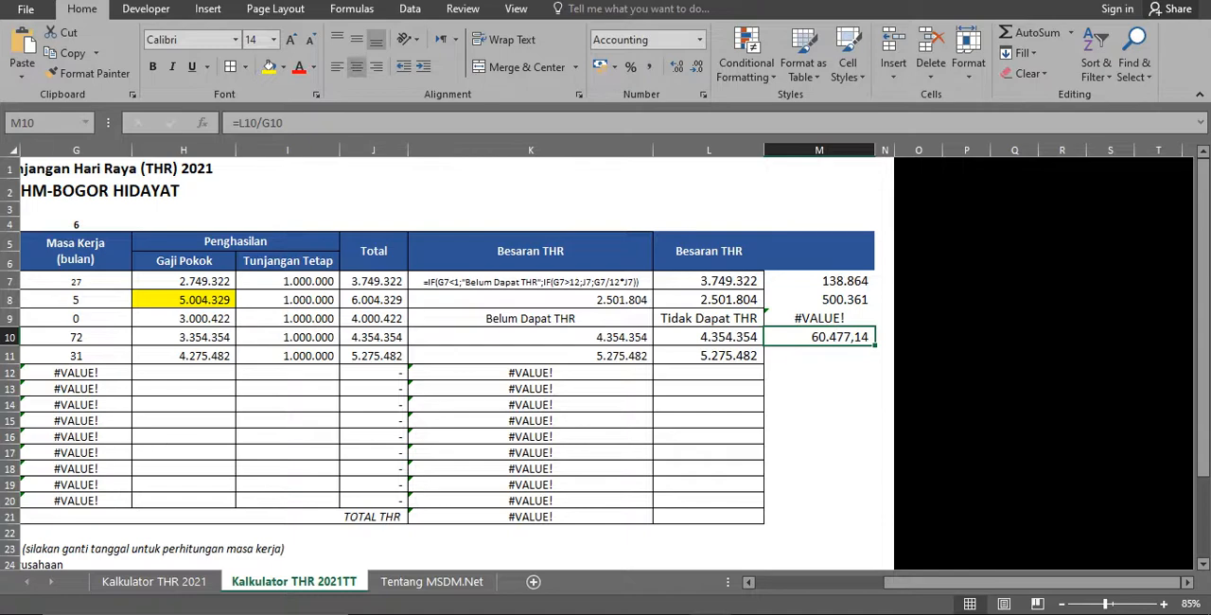
# - Review Masa Kerja in G10, Total in J10 and the Besaran THR formula in L10
pyautogui.click(77, 337)
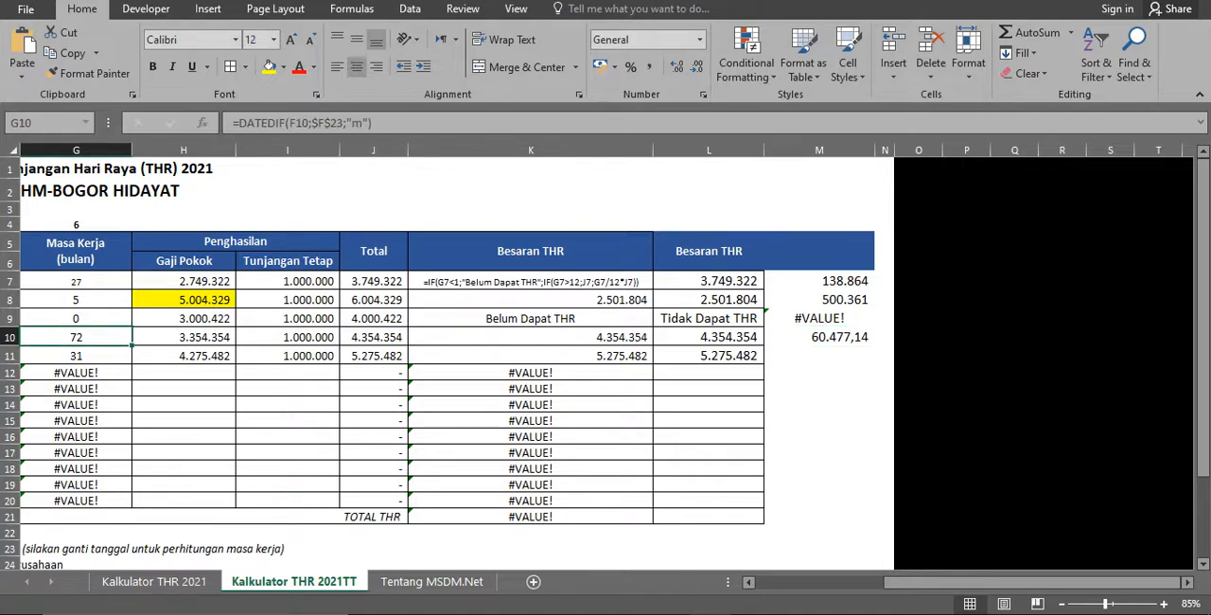
pyautogui.press('Right')
pyautogui.press('Right')
pyautogui.press('Right')
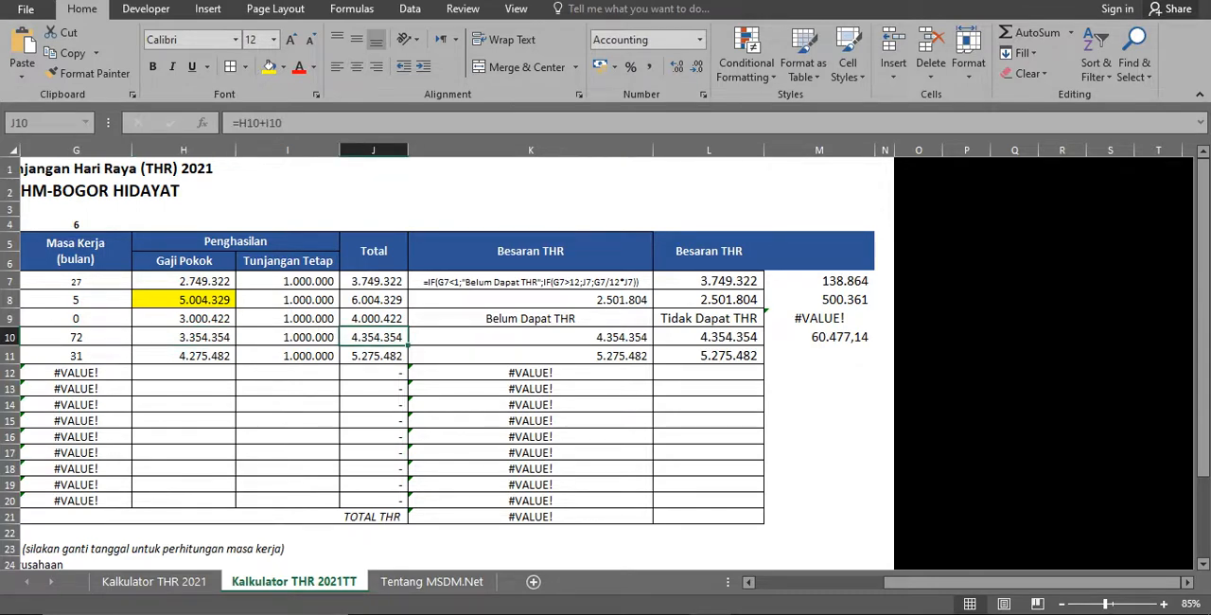
pyautogui.click(709, 337)
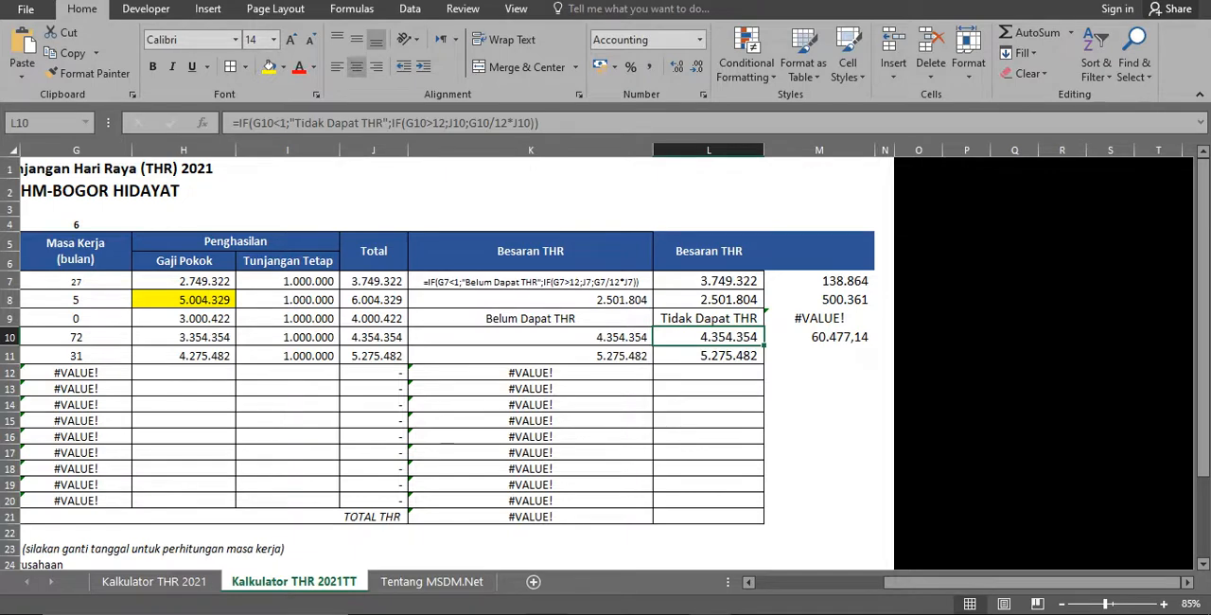
pyautogui.press('Right')
pyautogui.click(885, 355)
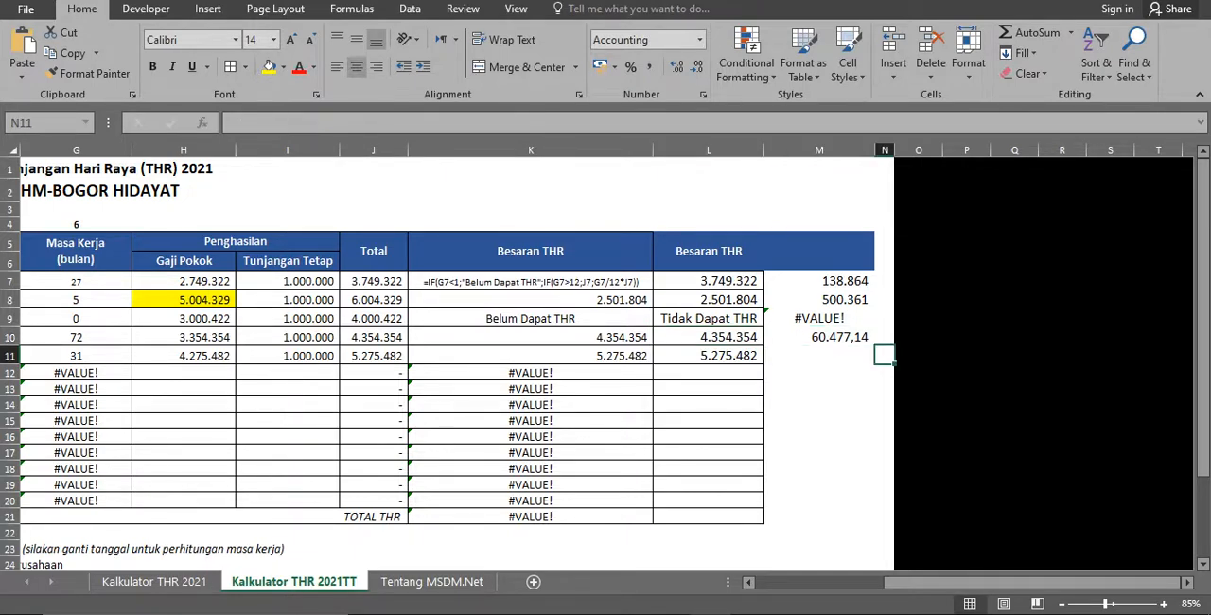
# - Fill the division formula from M10 down into M11 and compare it with Besaran THR in L11 and Masa Kerja in G11
pyautogui.click(819, 337)
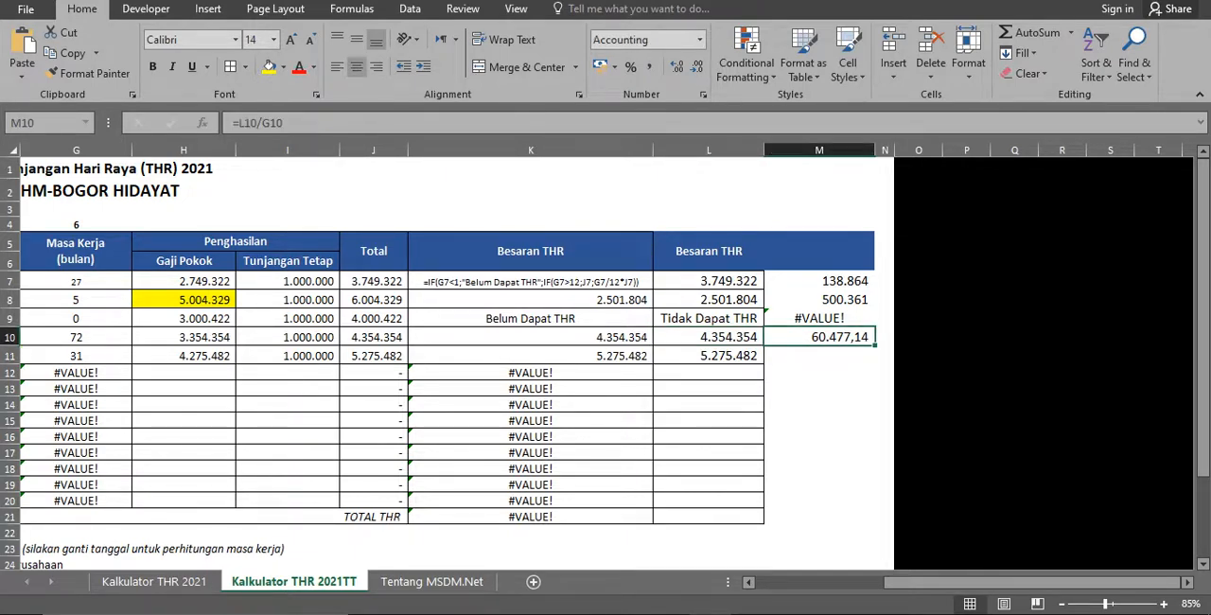
pyautogui.moveTo(874, 346); pyautogui.dragTo(874, 363)
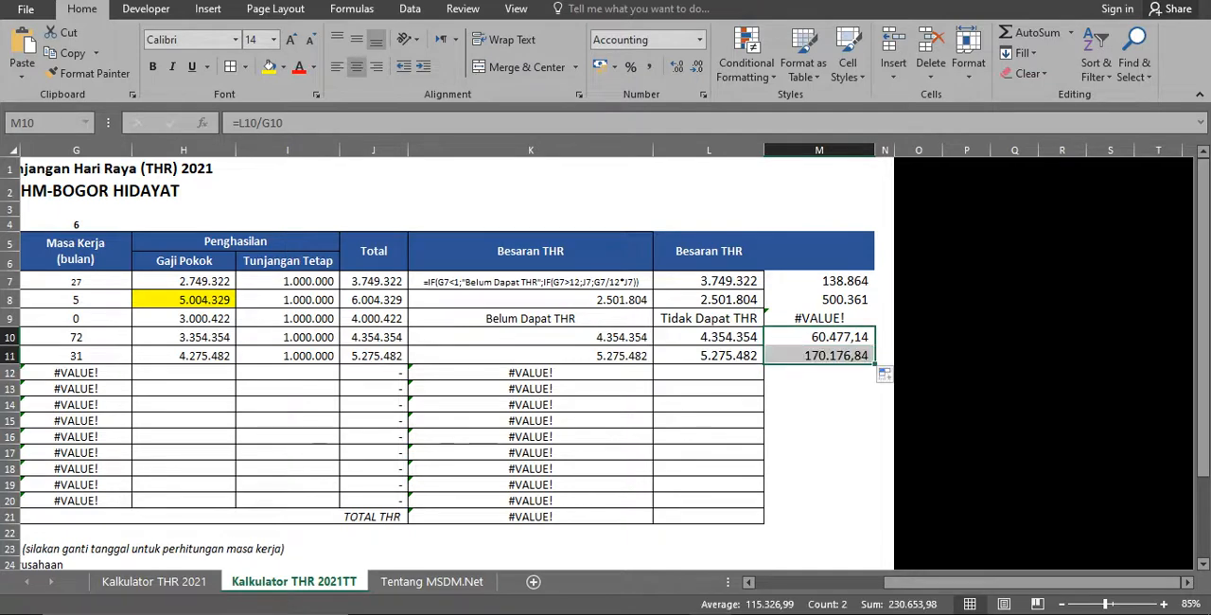
pyautogui.click(819, 356)
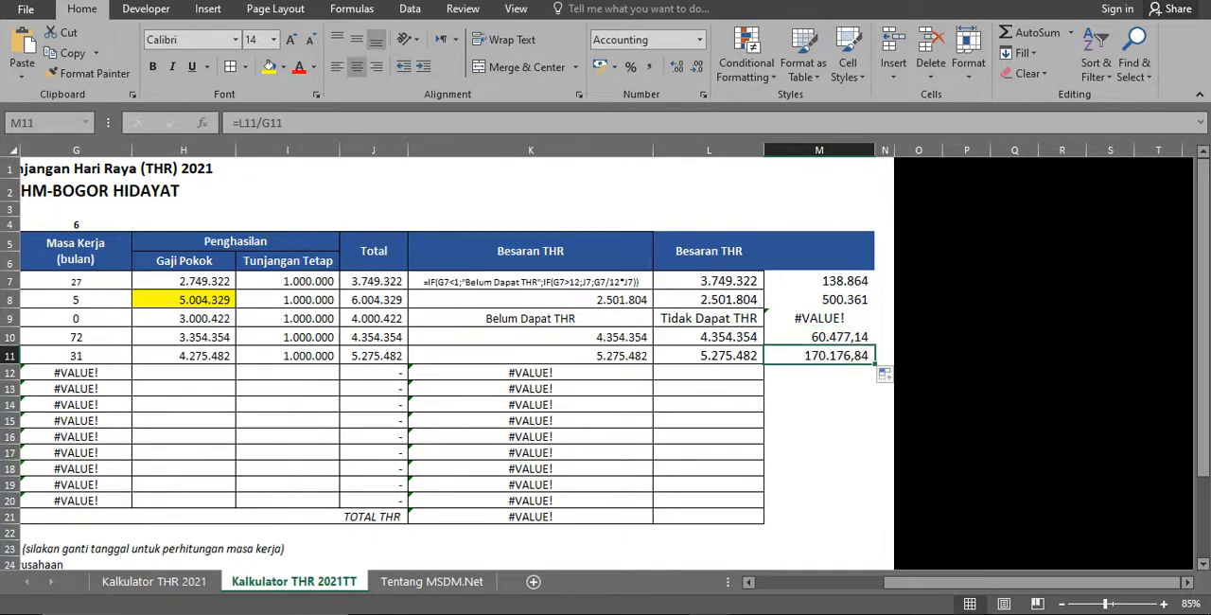
pyautogui.click(709, 356)
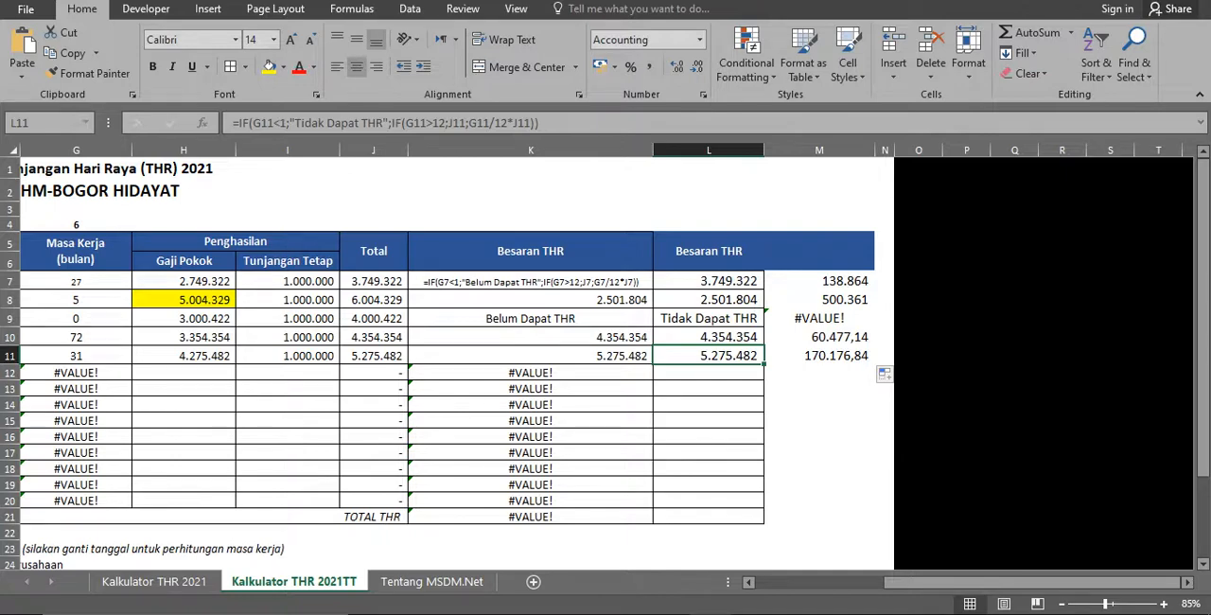
pyautogui.click(76, 356)
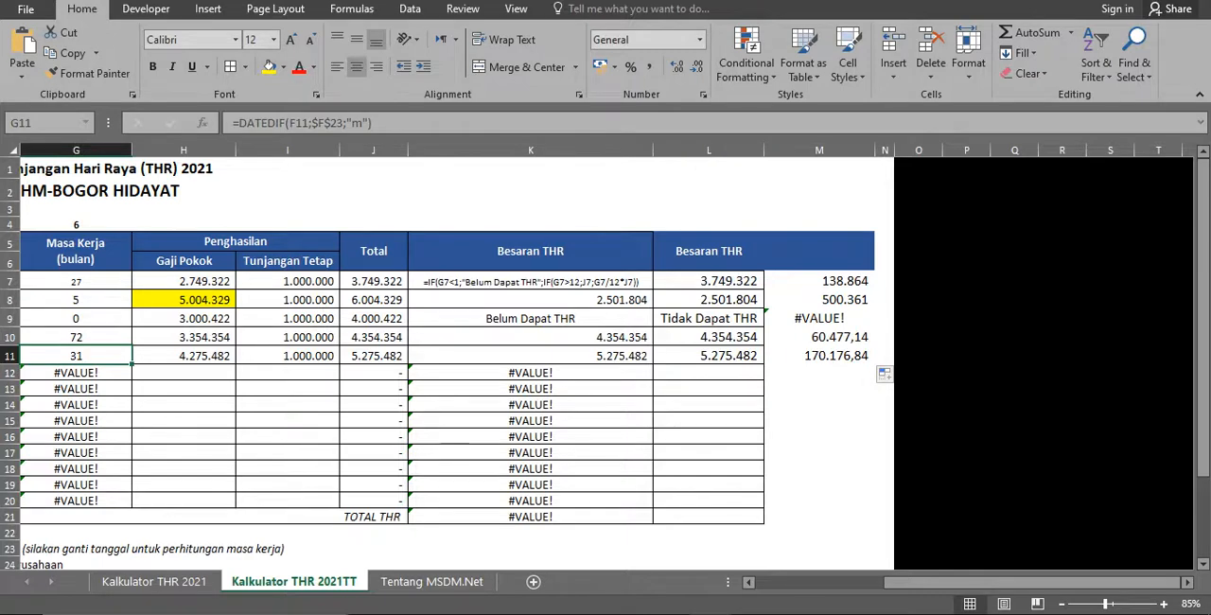
pyautogui.click(819, 356)
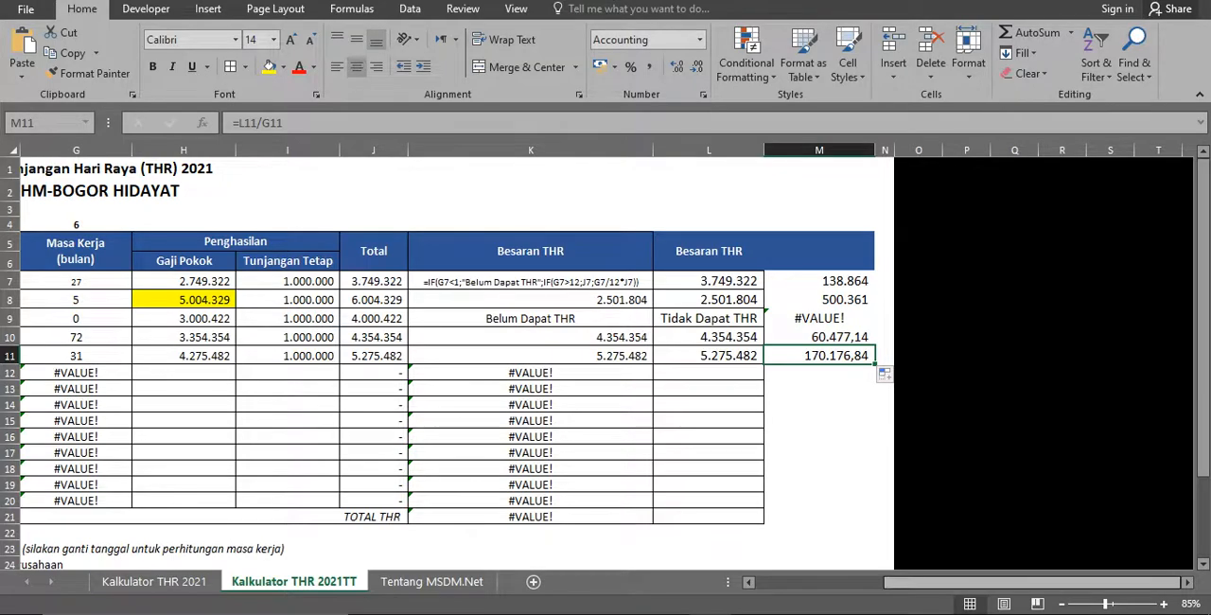
# - Narrow the Nama Karyawan, Masa Kerja, Gaji Pokok and Tunjangan Tetap columns so more of the table fits in view
pyautogui.moveTo(1031, 583); pyautogui.dragTo(905, 583)
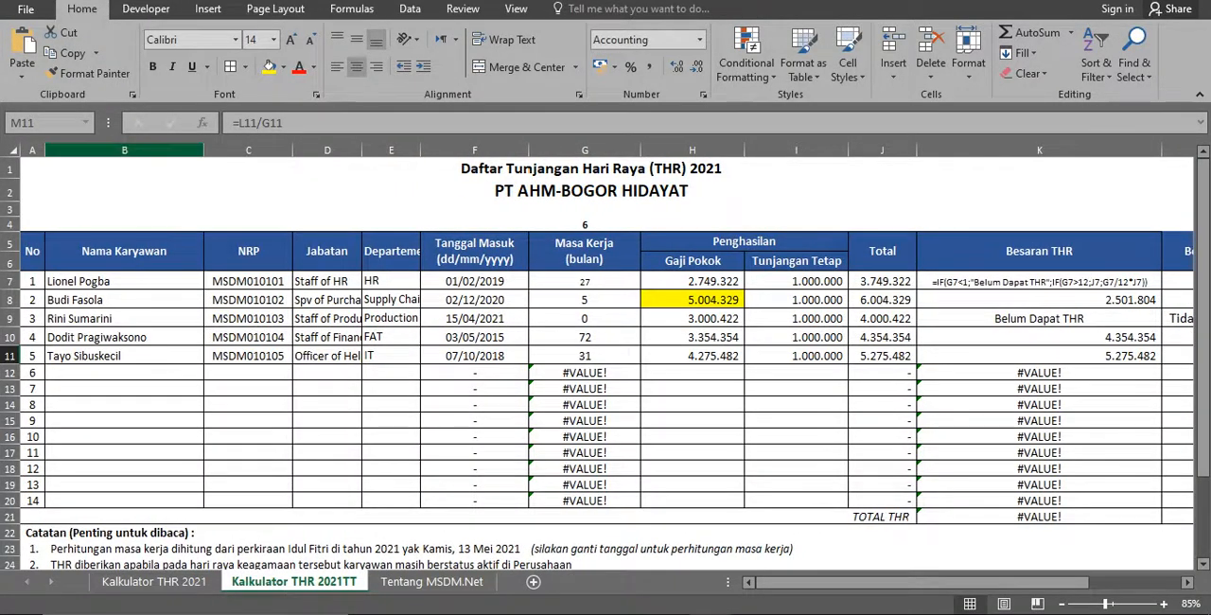
pyautogui.moveTo(203, 150); pyautogui.dragTo(160, 149)
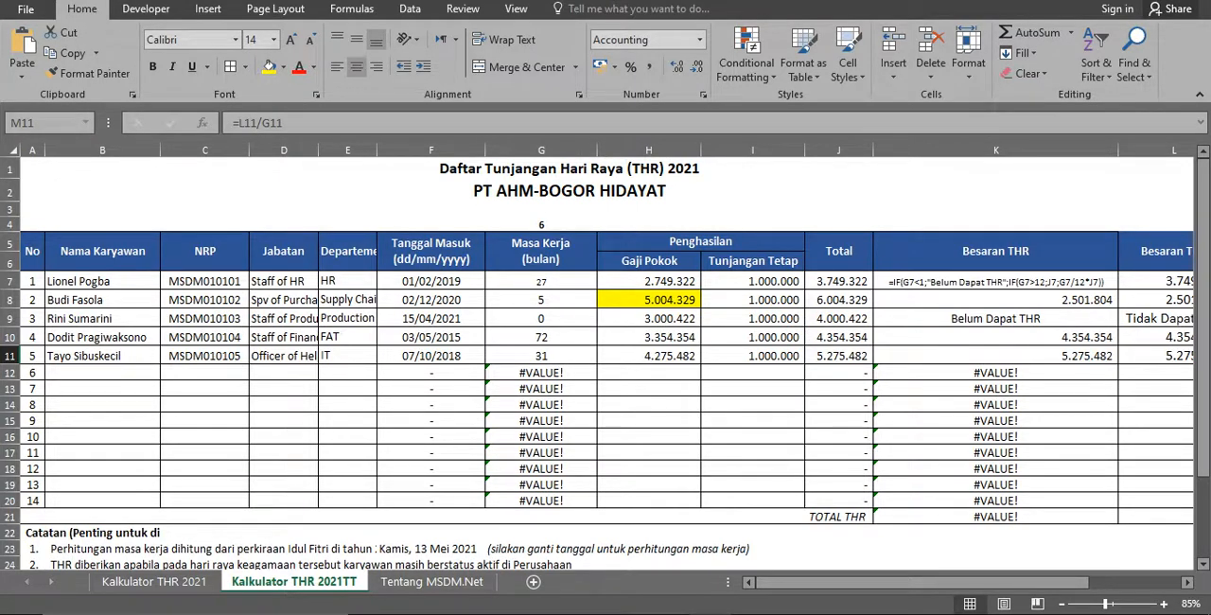
pyautogui.moveTo(597, 149); pyautogui.dragTo(582, 149)
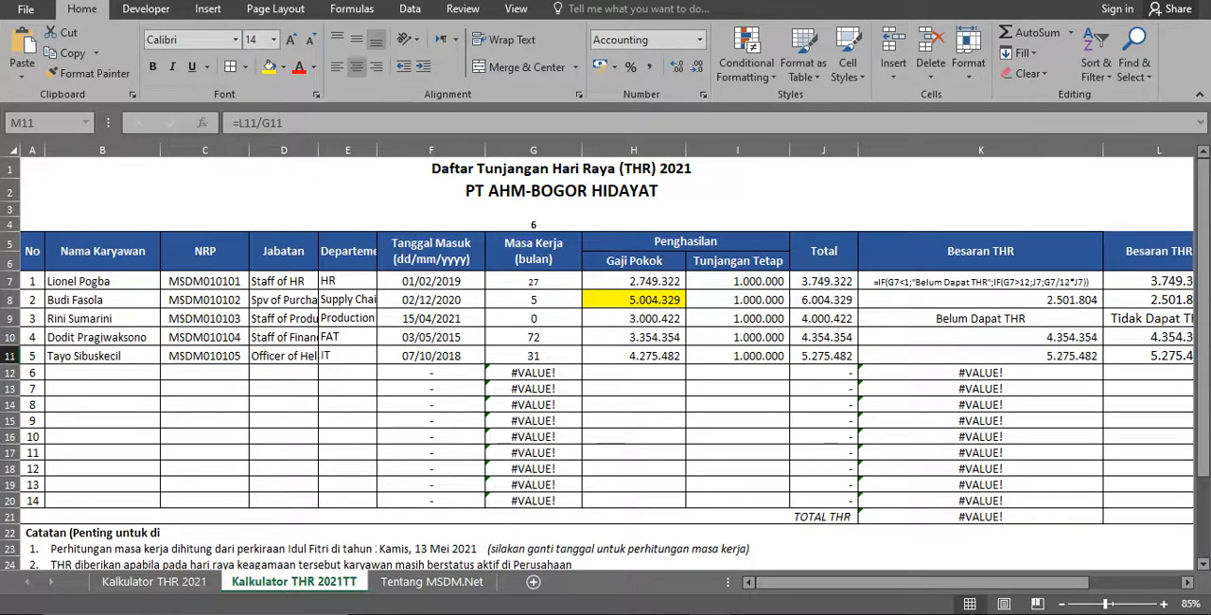
pyautogui.moveTo(686, 149); pyautogui.dragTo(671, 150)
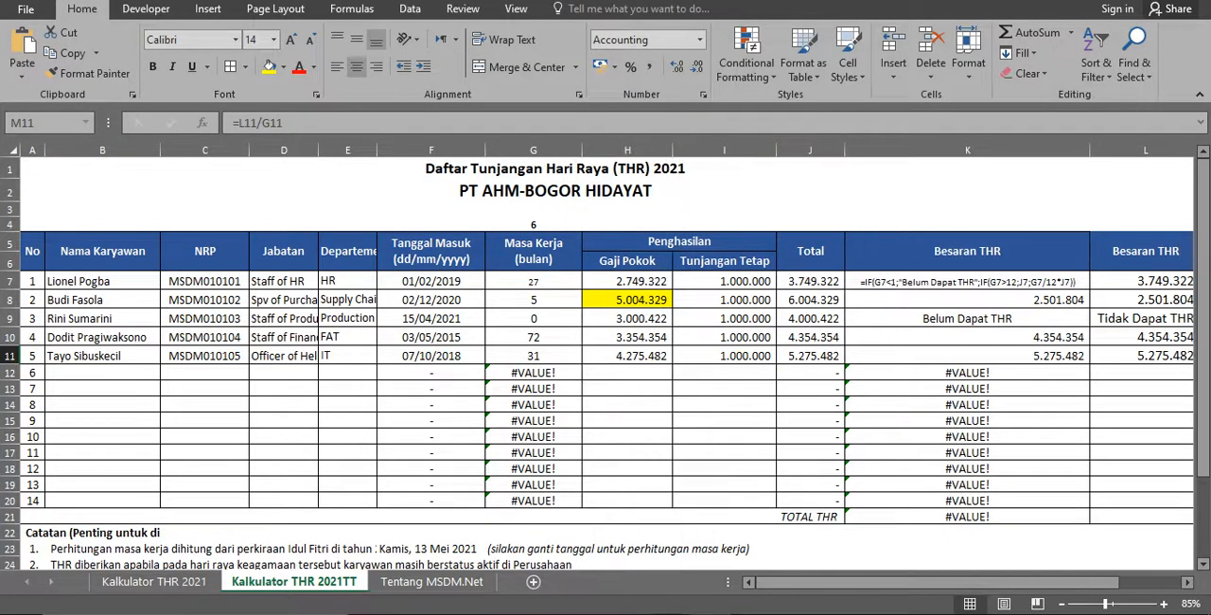
pyautogui.moveTo(776, 149); pyautogui.dragTo(756, 150)
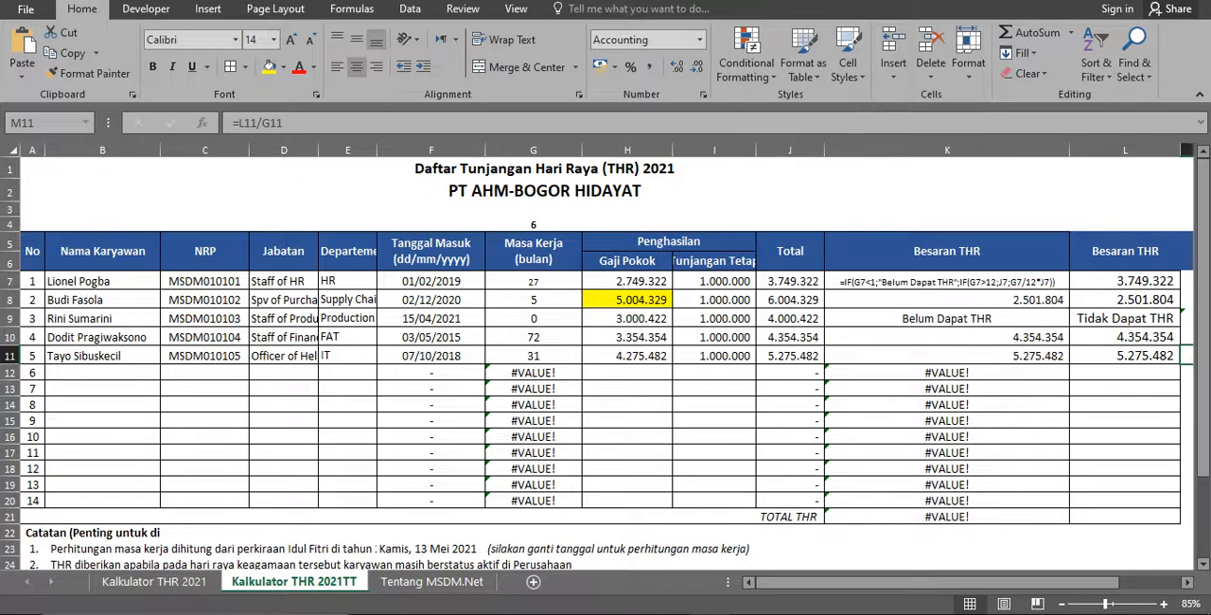